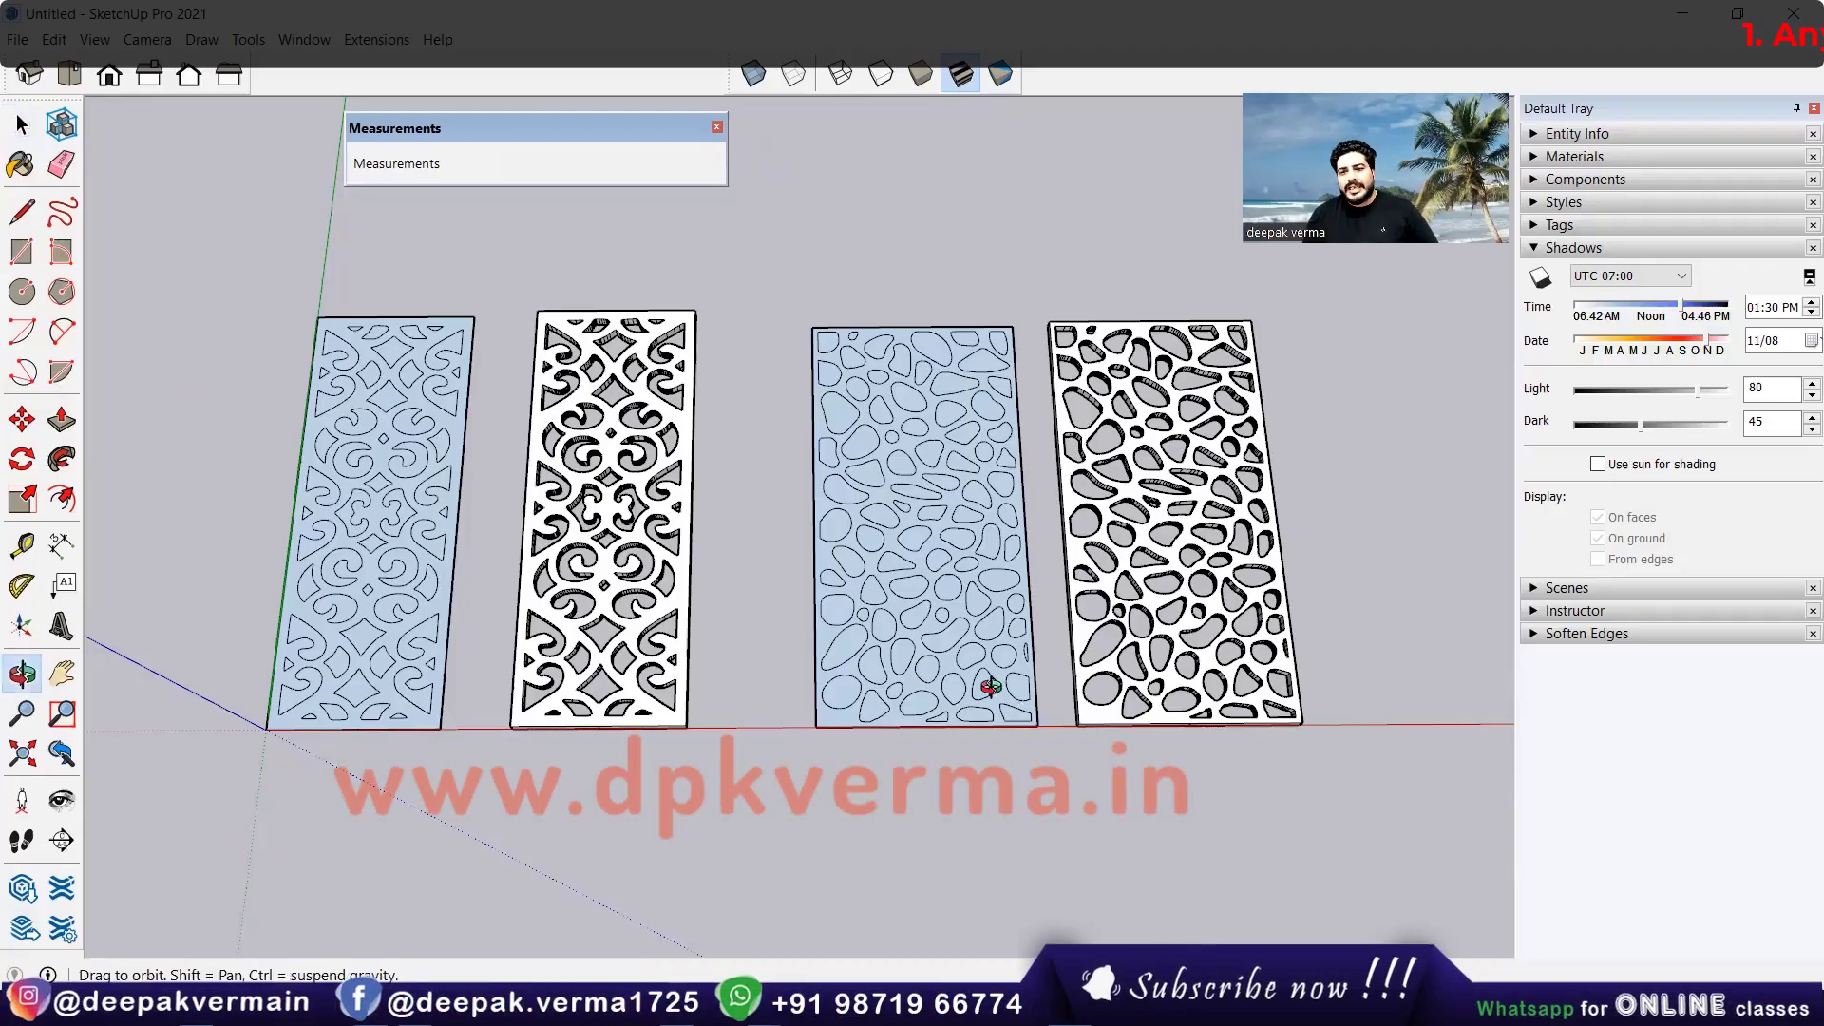
Step: Orbit the jali panel model slightly and return to the Select tool
left_click_drag(991, 686, 996, 696)
key("space")
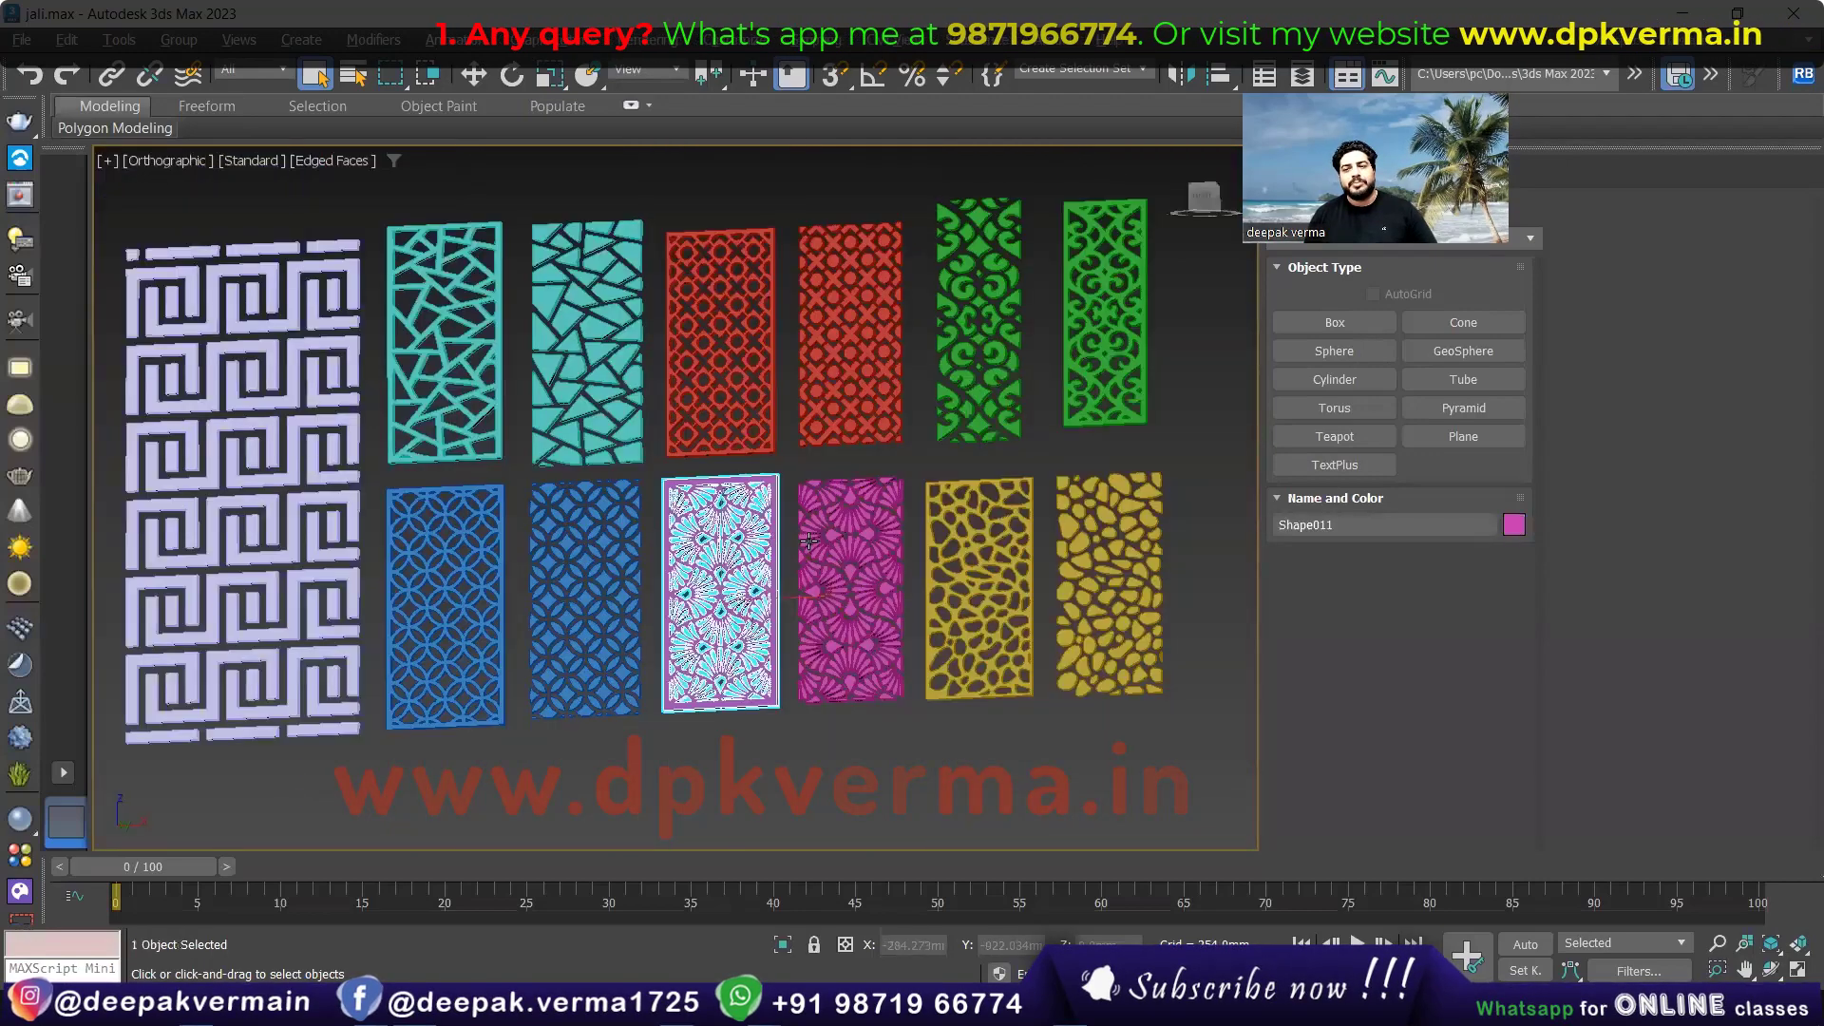
Step: View the coloured 3ds Max jali panels from the Front viewport, zoomed out
key("f")
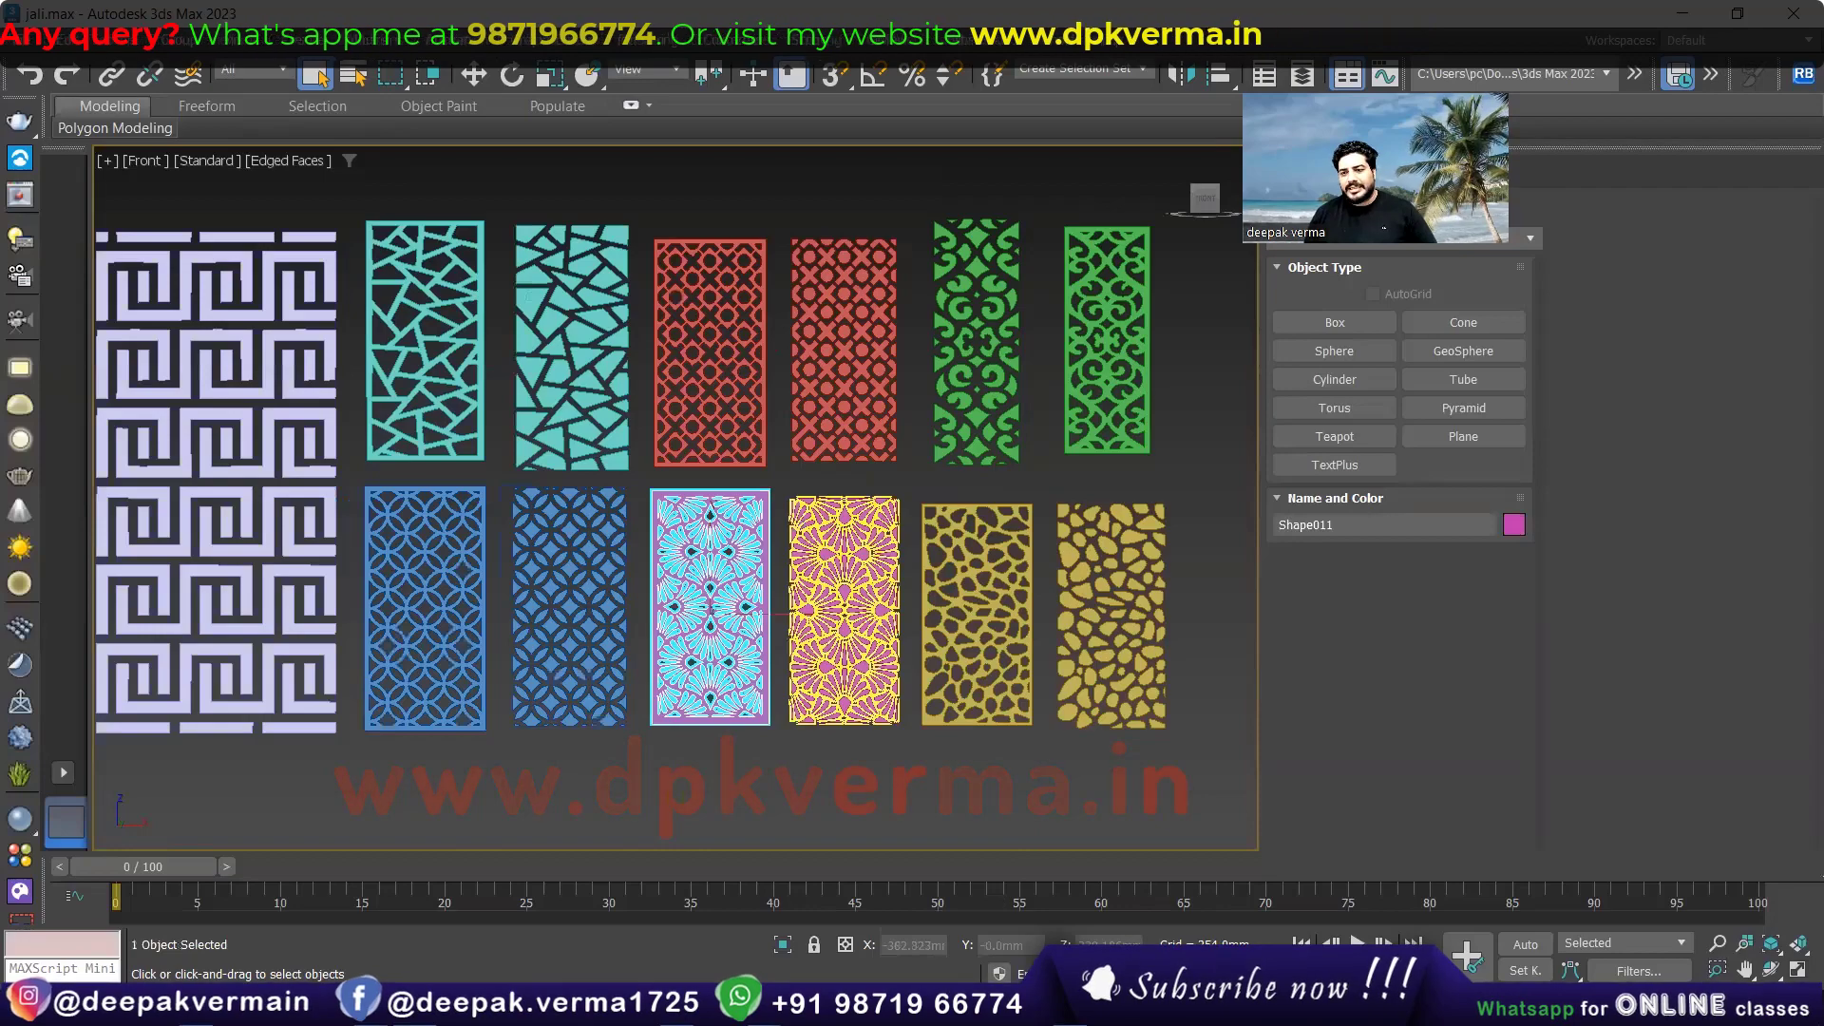
scroll(808, 634, "down", 2)
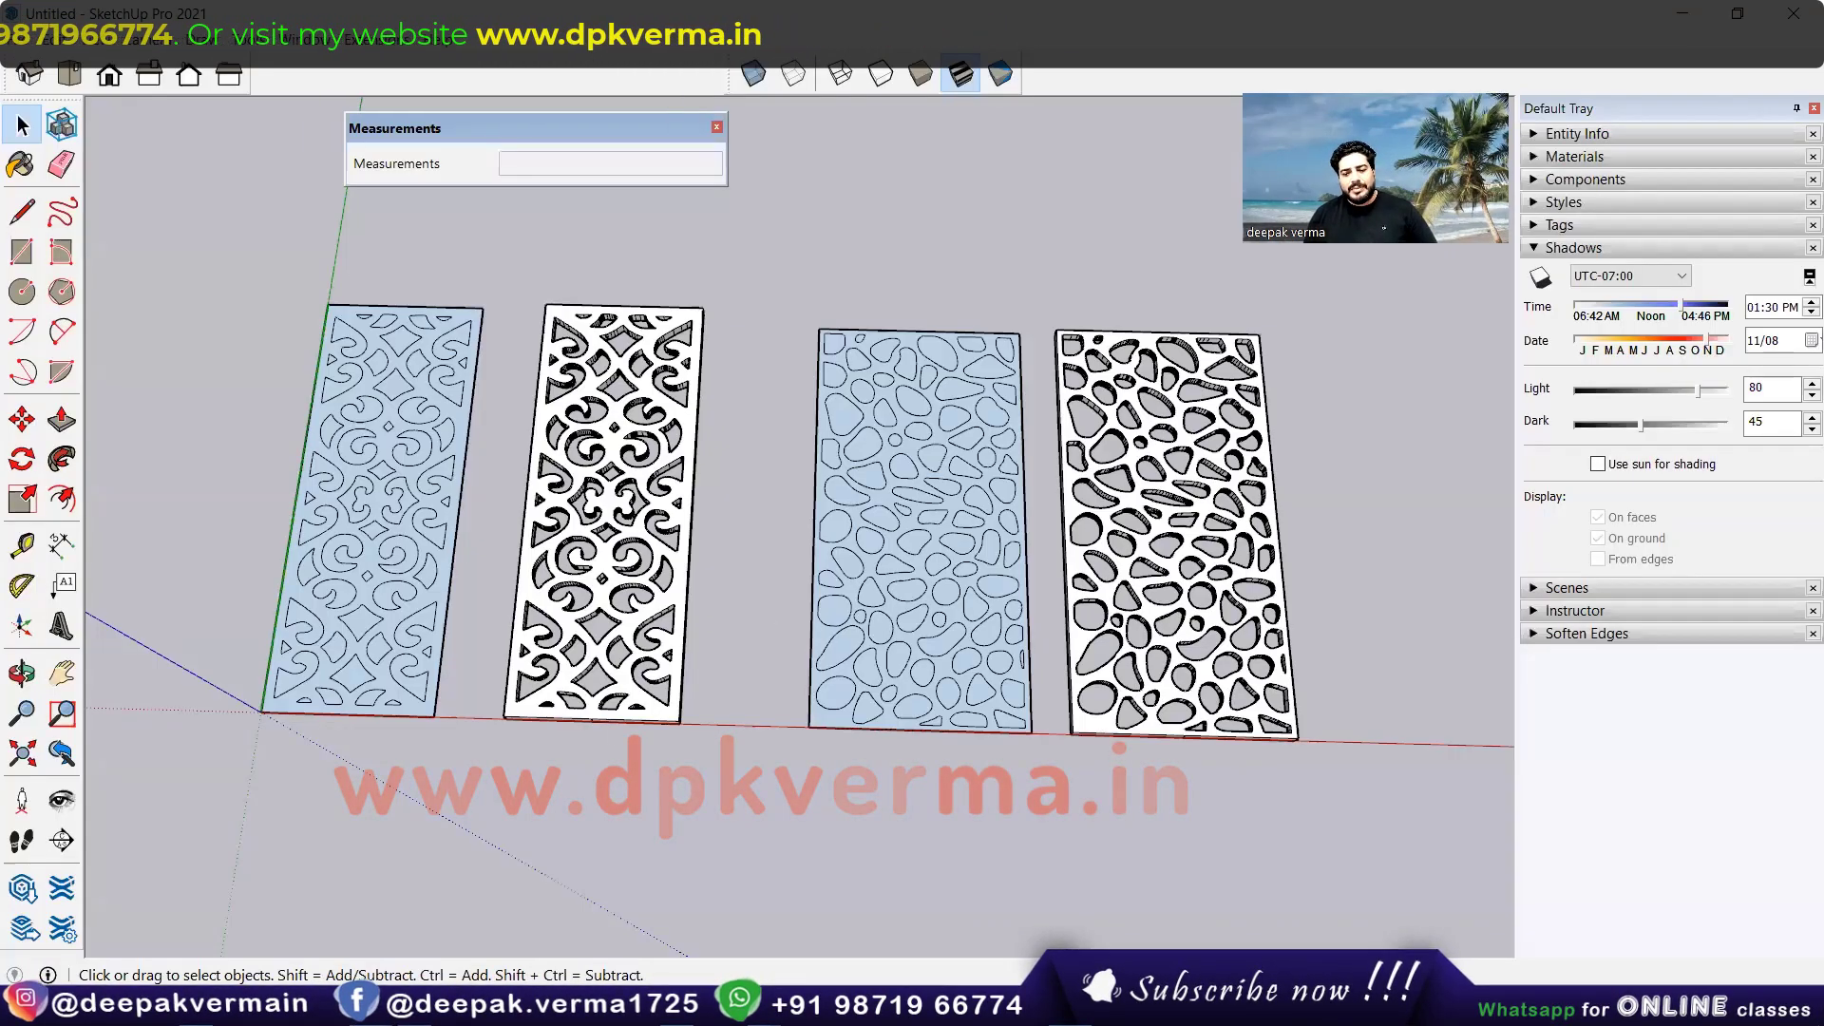
left_click(371, 1006)
Step: Browse the 'jali design png' image results, previewing the pebble and geometric CNC designs
left_click(484, 957)
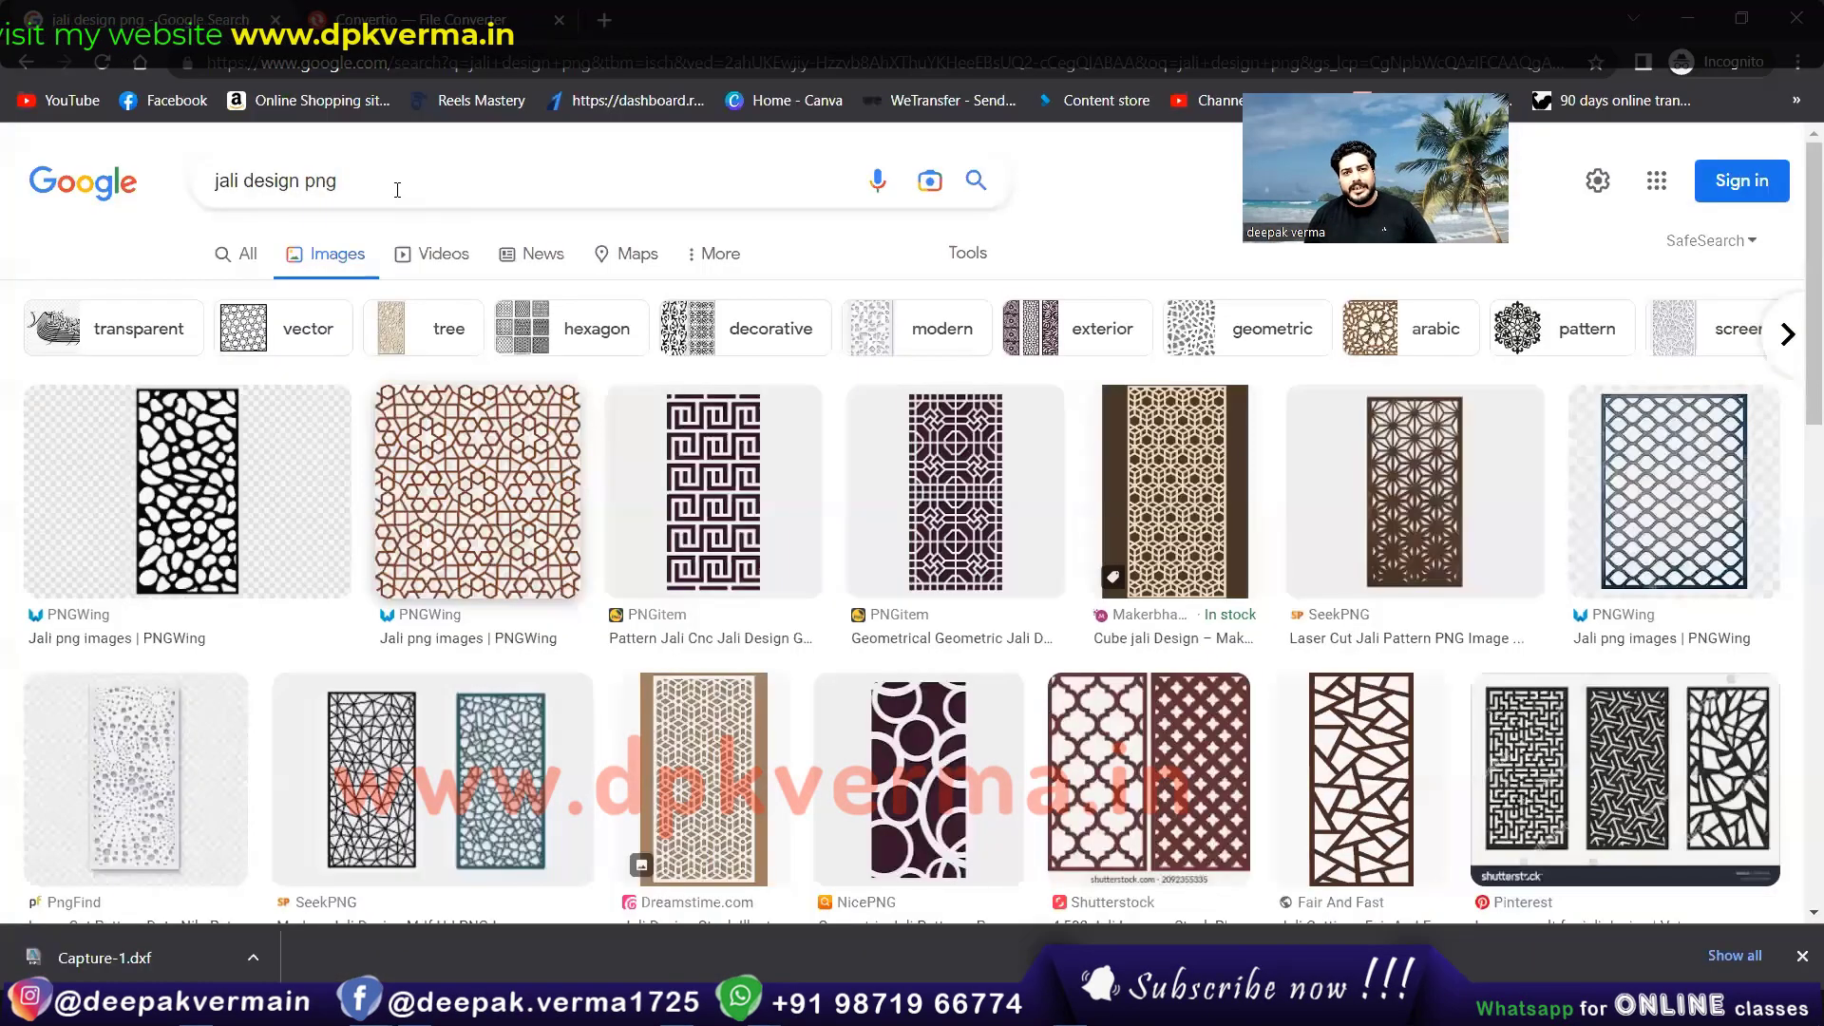
left_click(360, 181)
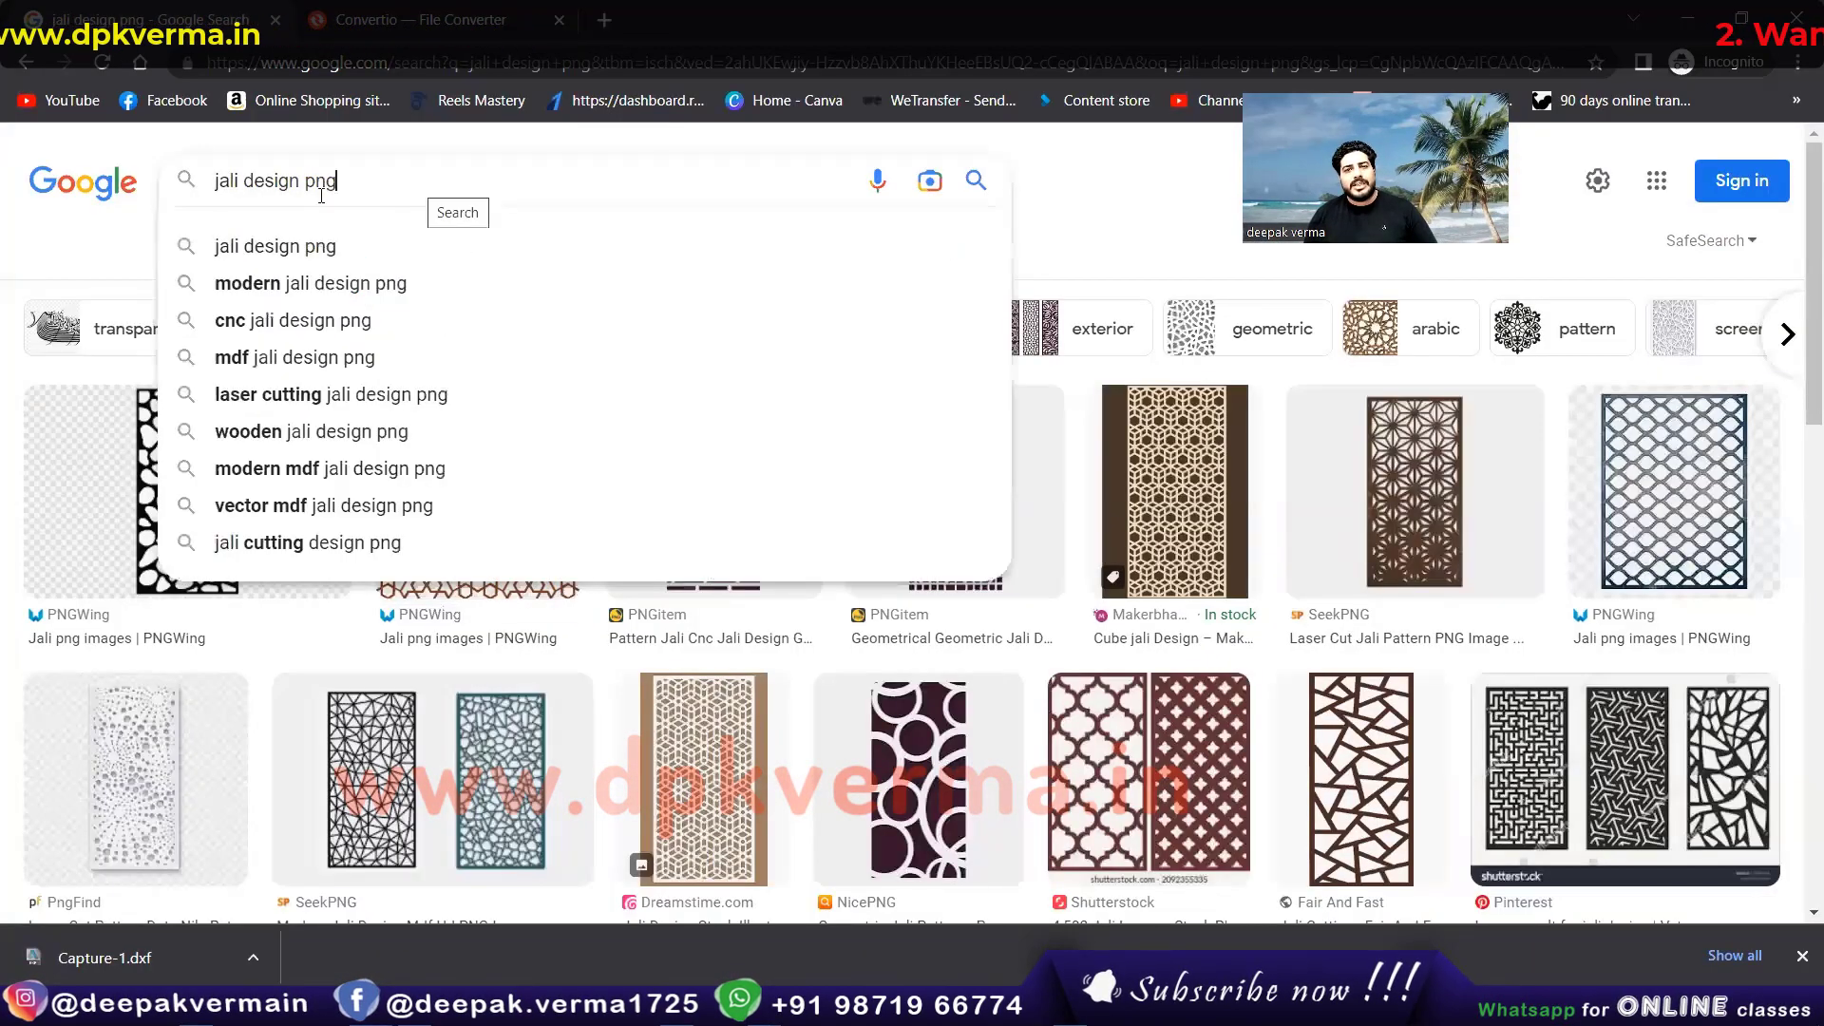
left_click(214, 218)
scroll(189, 483, "down", 1)
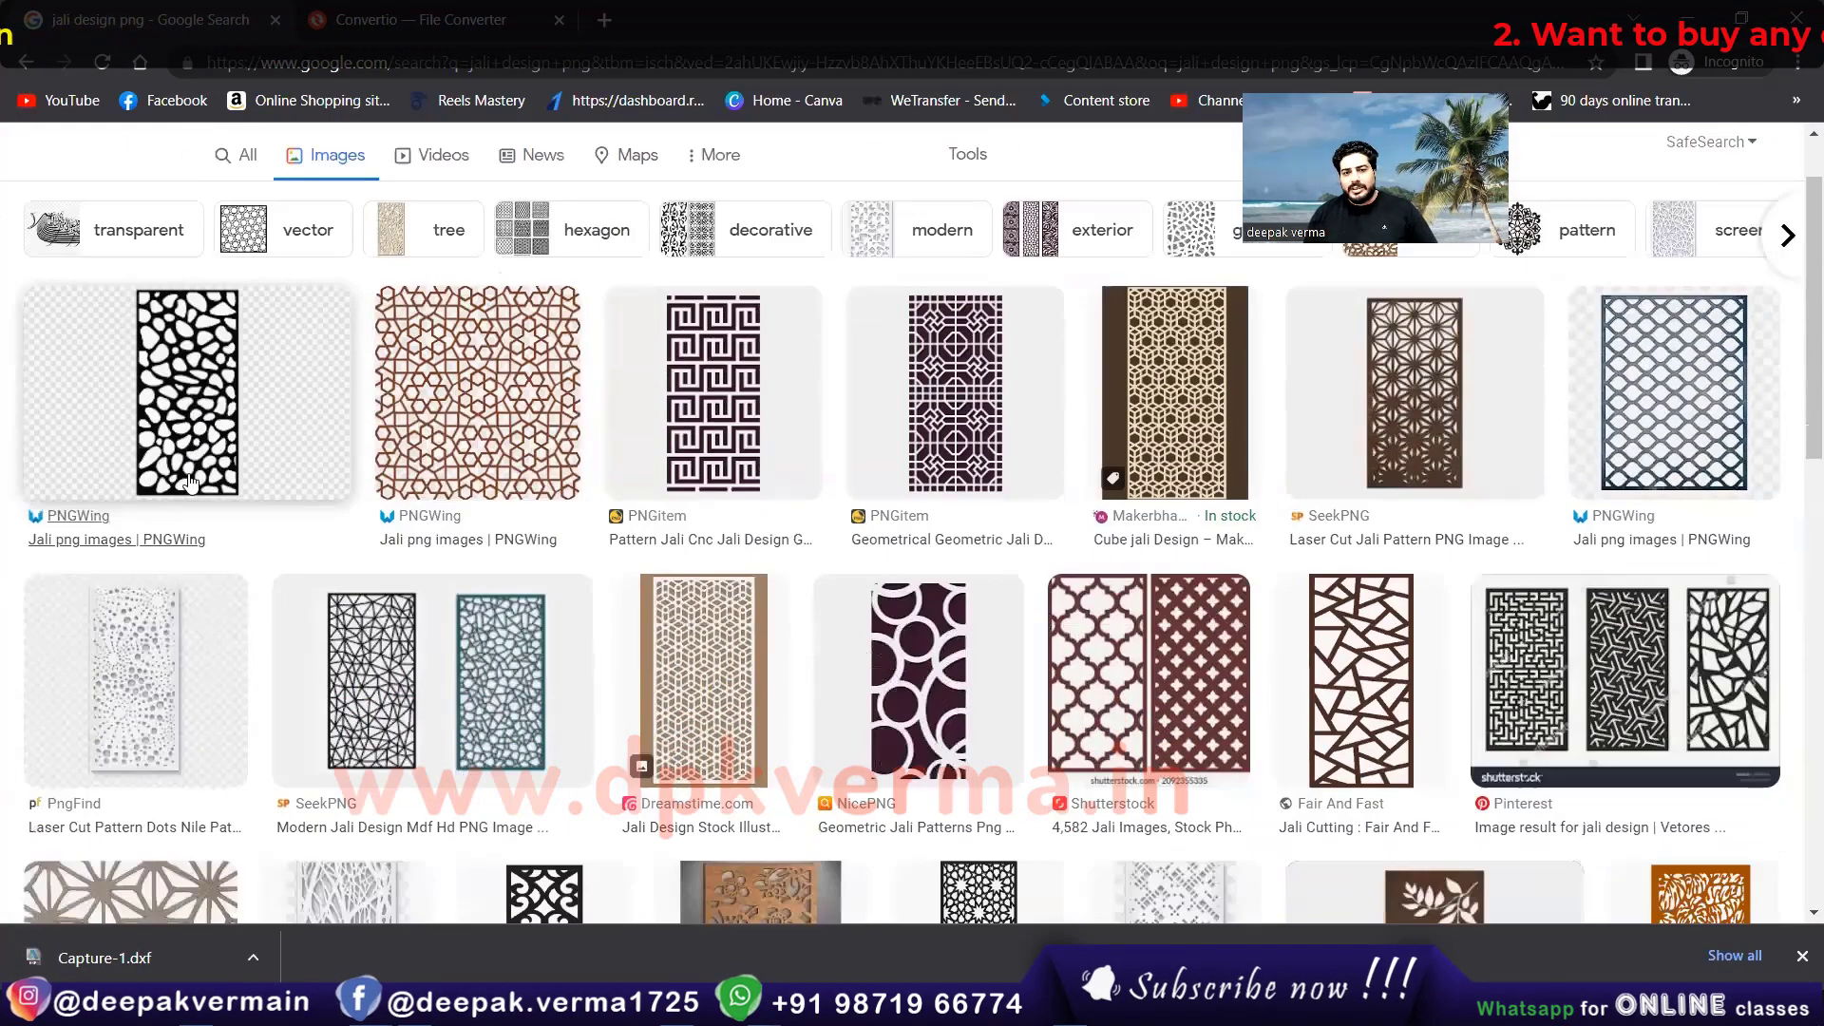
left_click(351, 453)
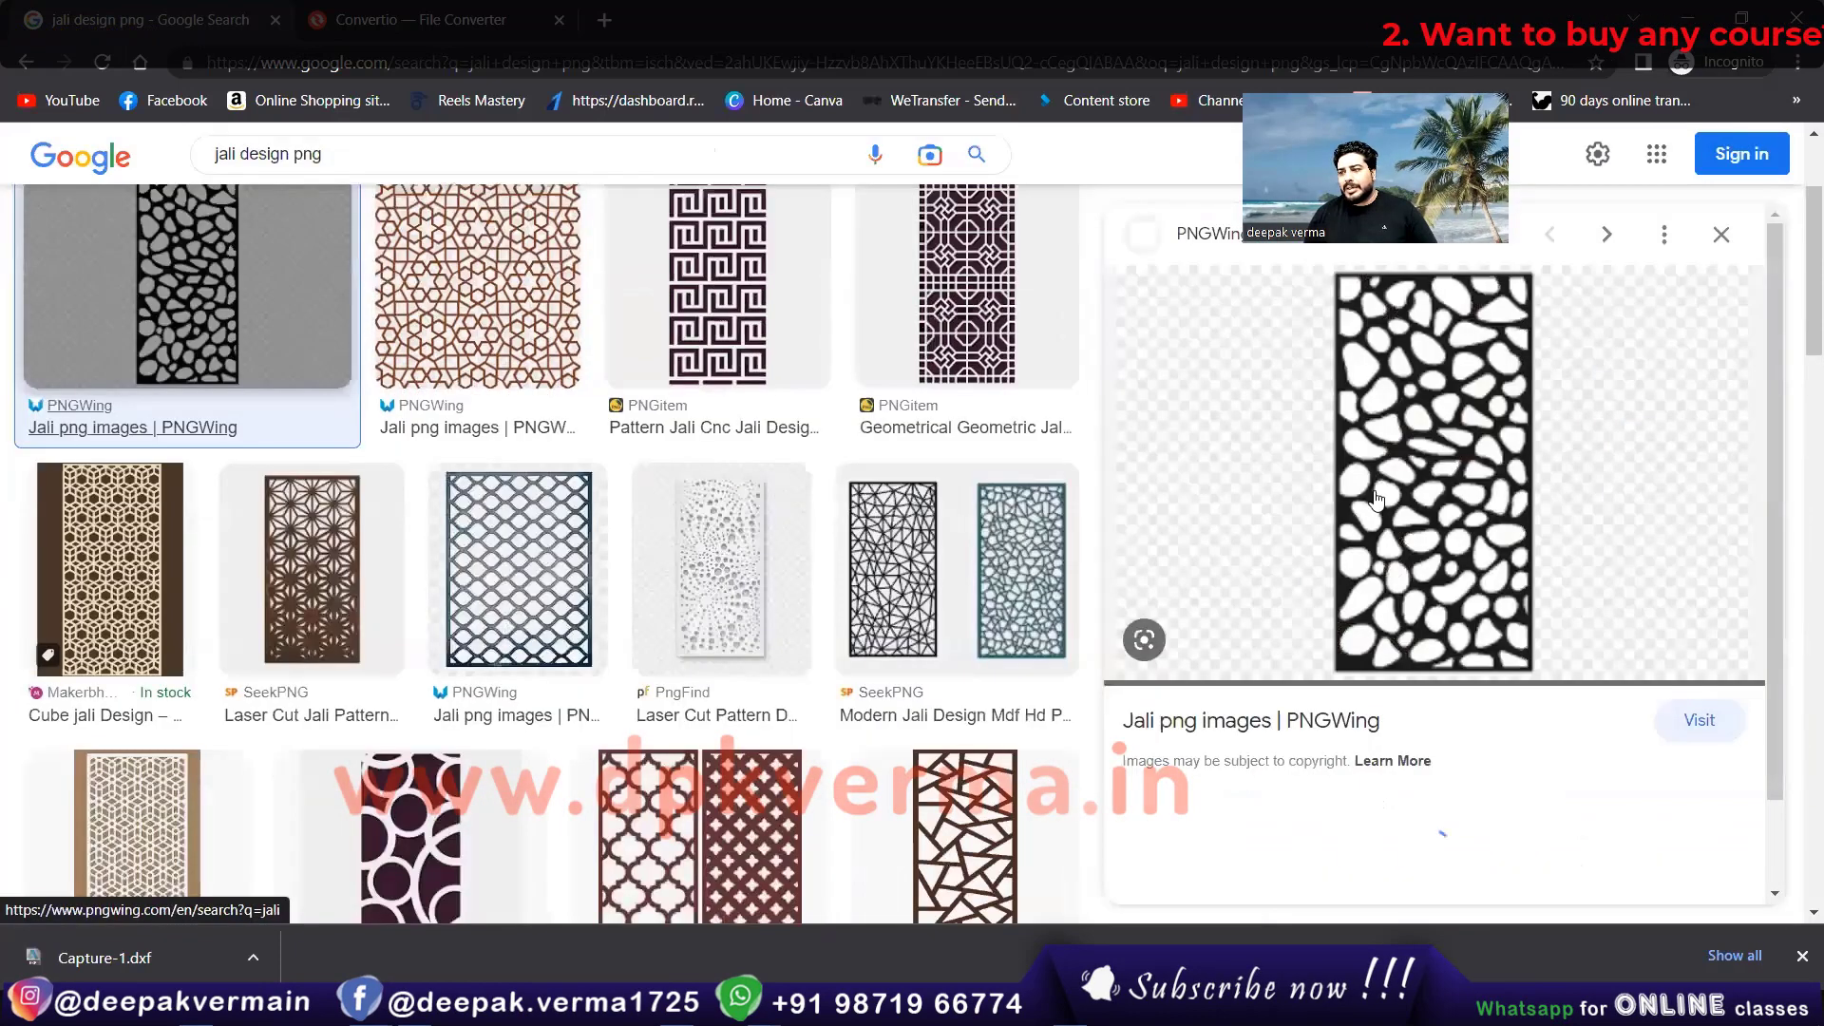
left_click(719, 371)
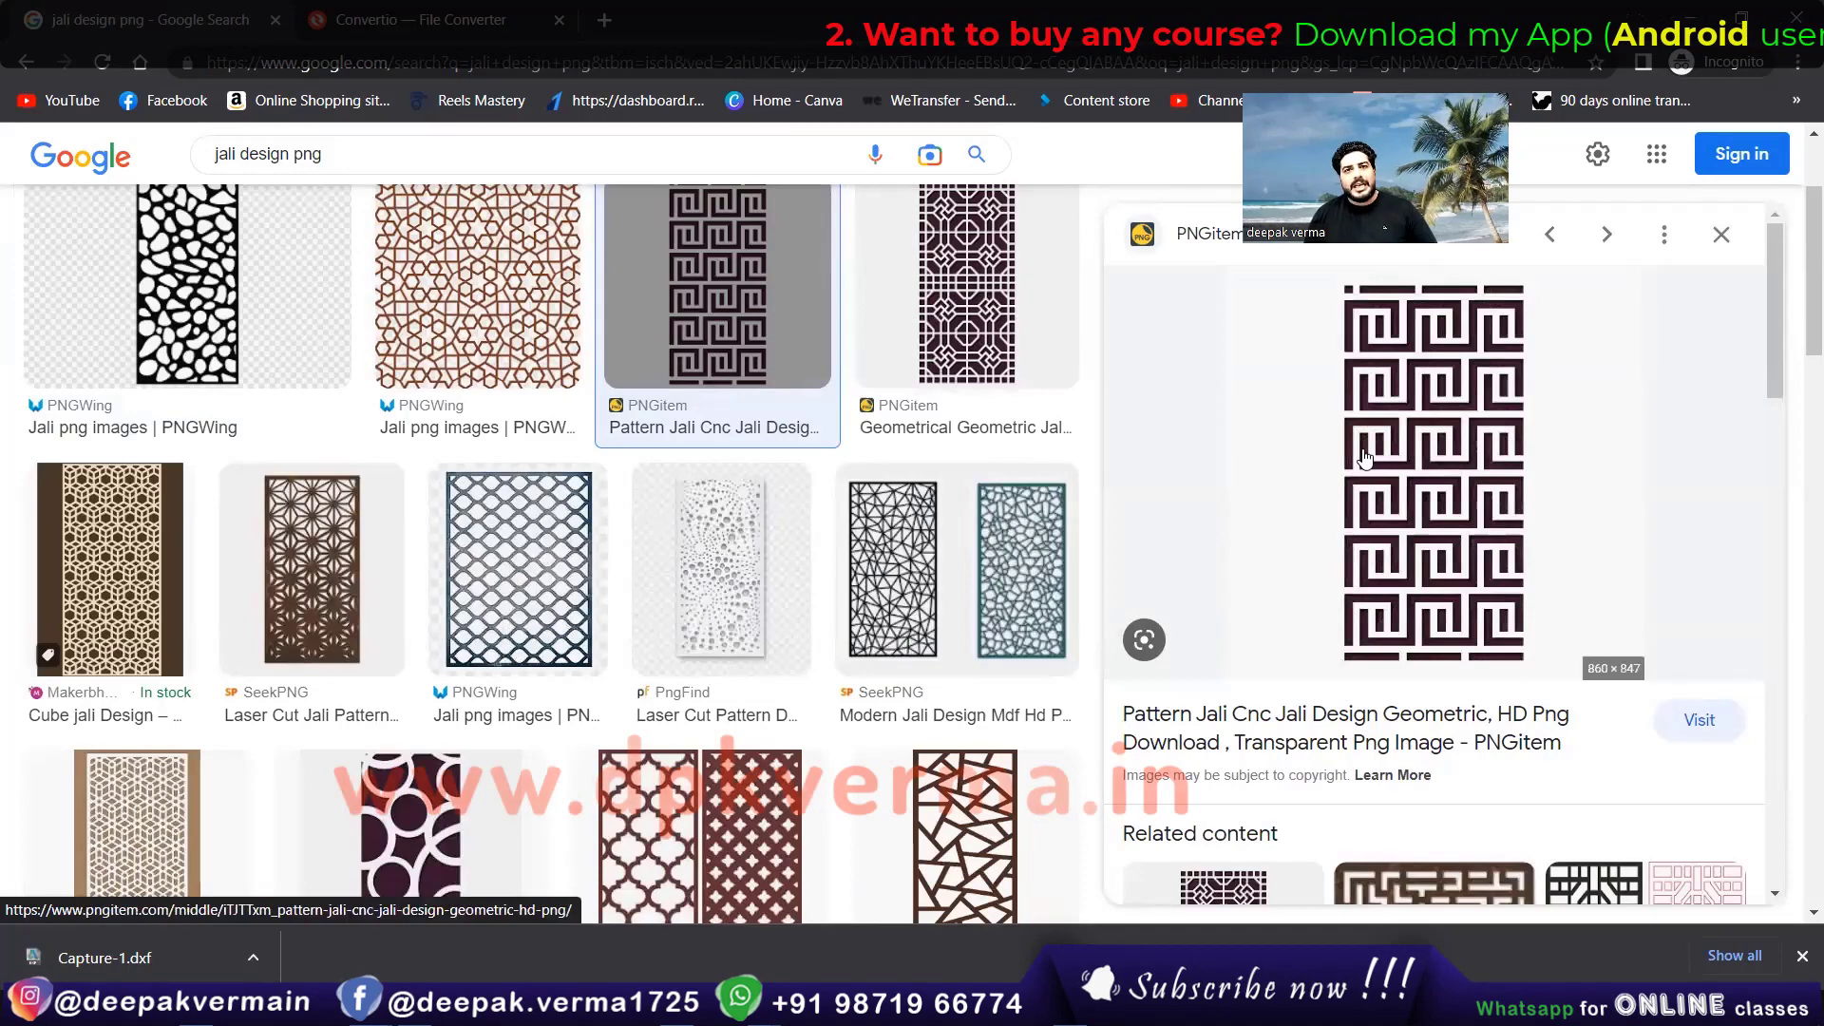
Step: Save the pebble-pattern PNGWing jali image to Downloads
left_click(345, 354)
right_click(1377, 438)
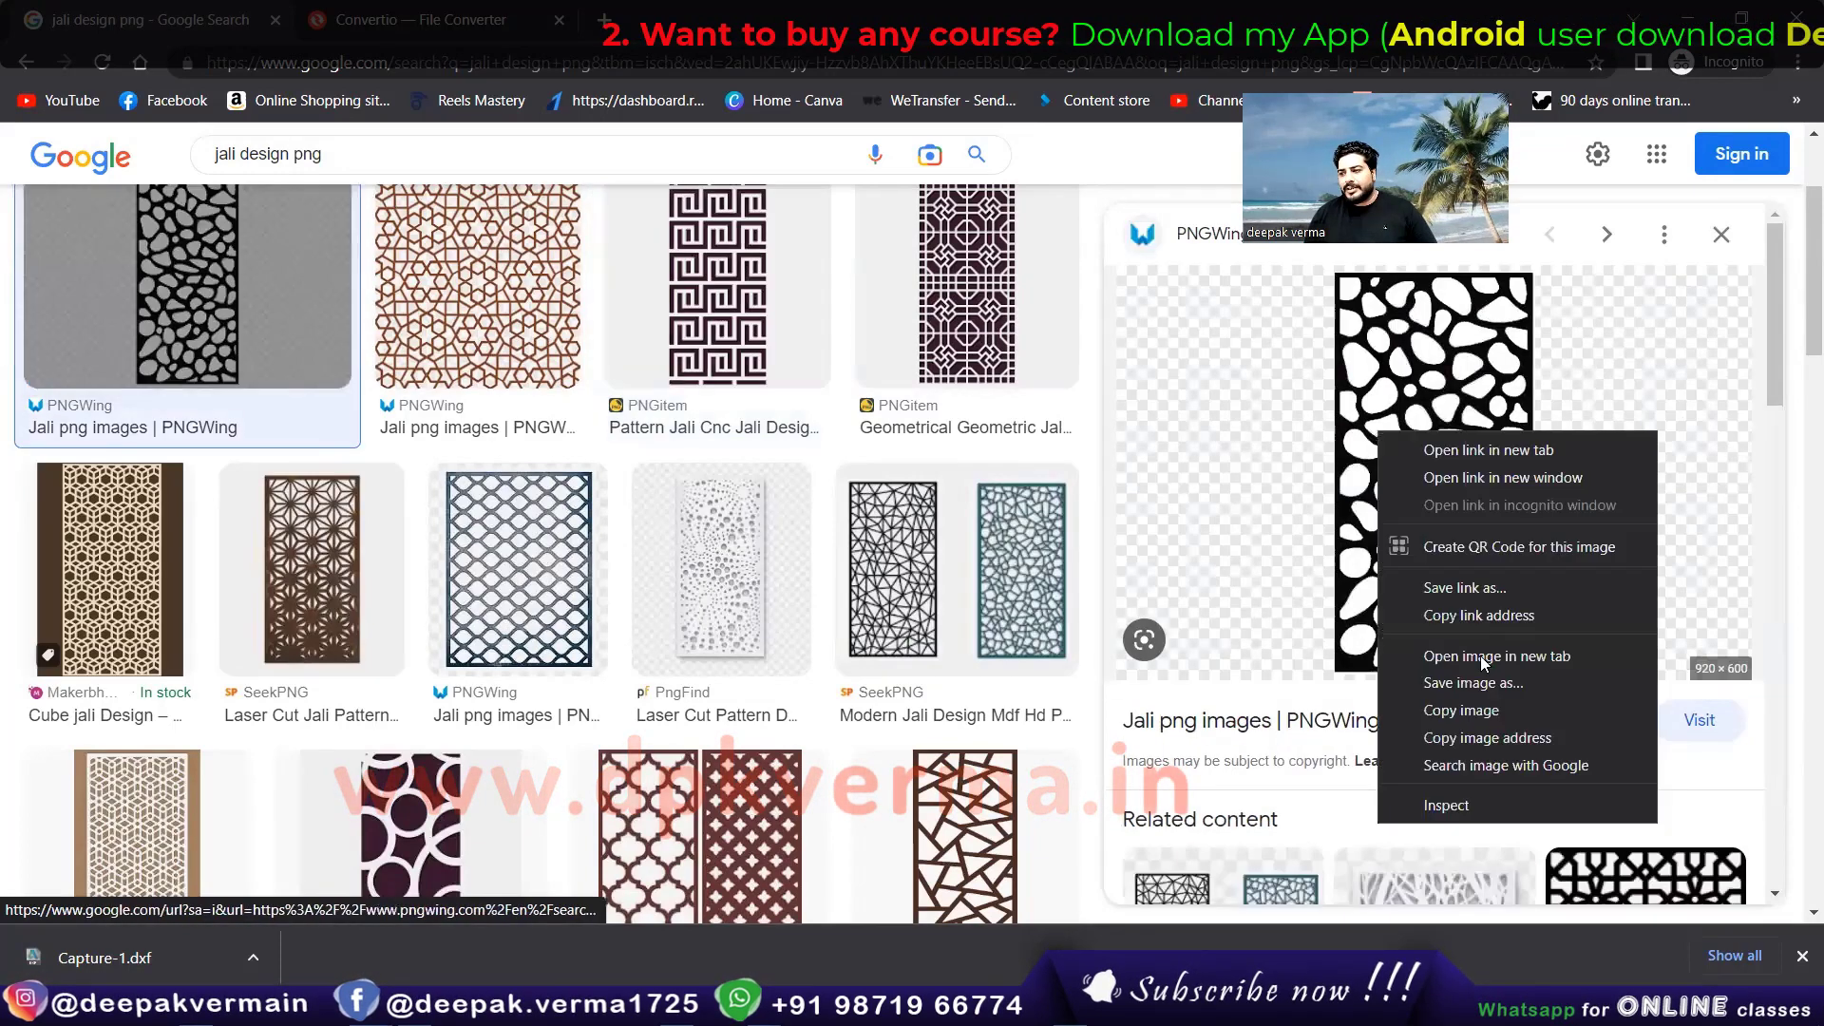
left_click(1501, 677)
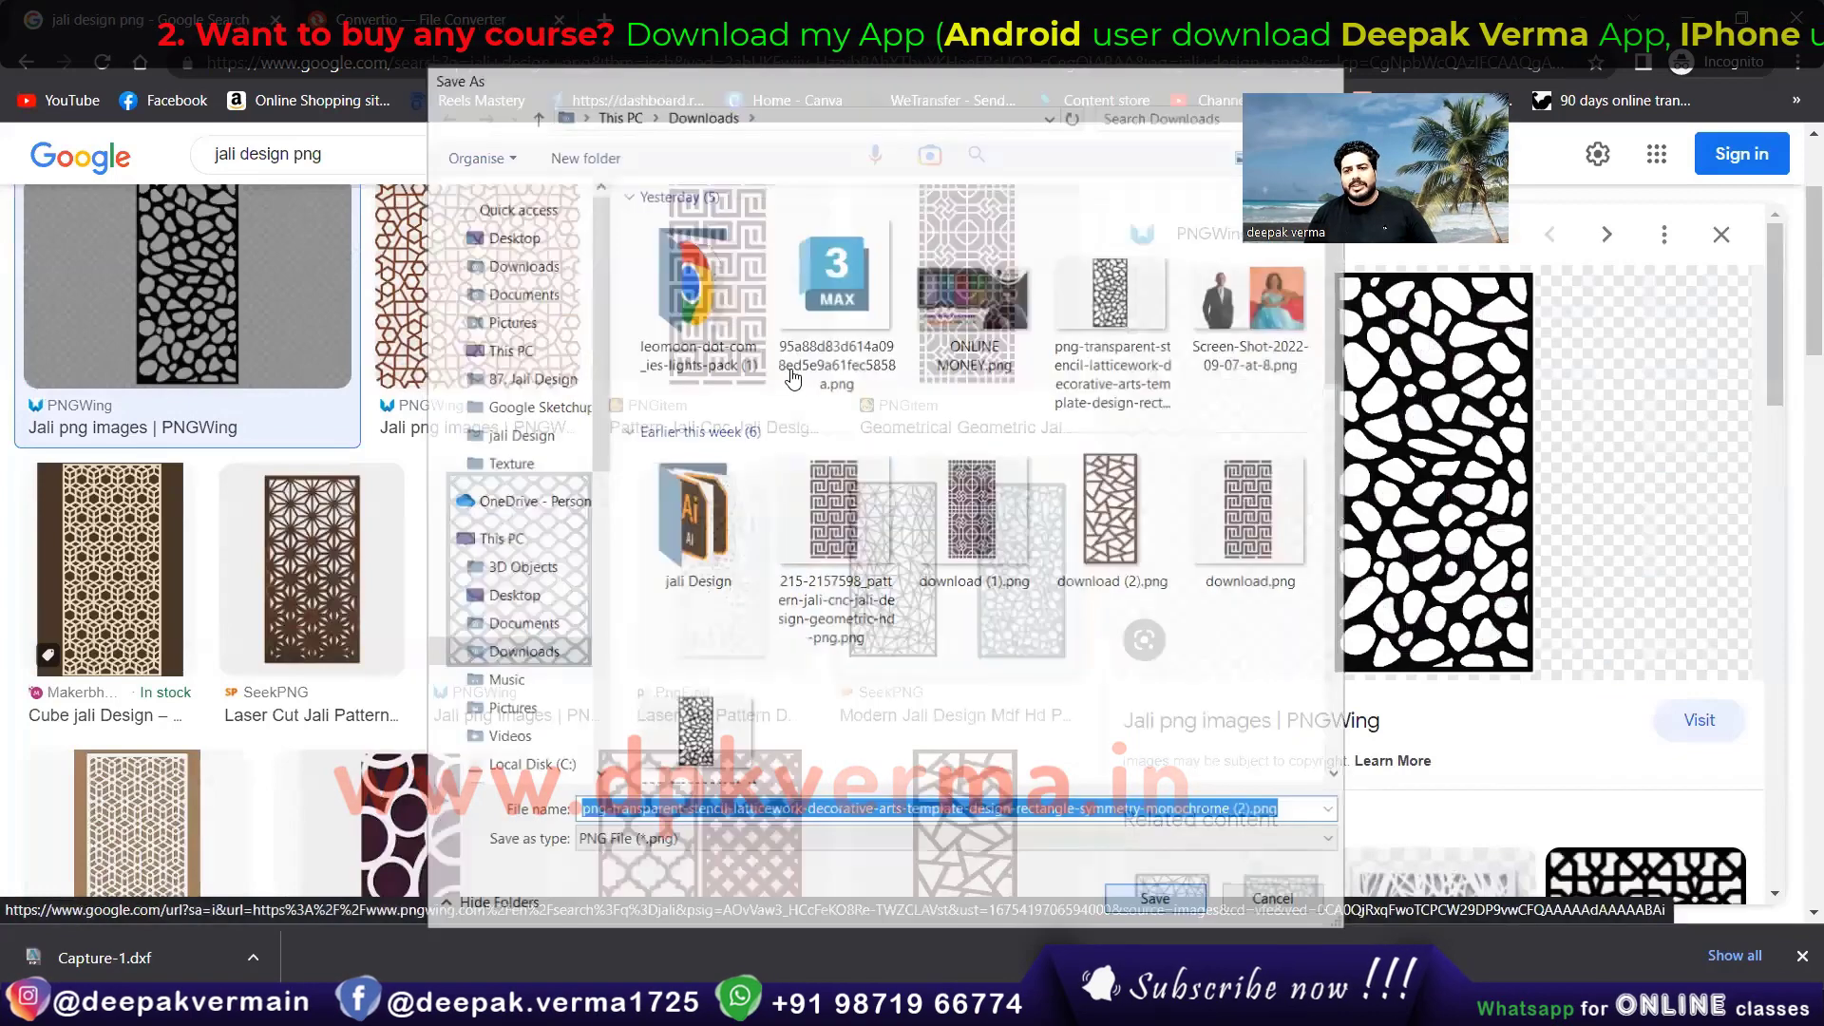
key("Return")
scroll(750, 579, "down", 3)
Step: Save the Shutterstock jali panel image, then scroll further through the results
left_click(750, 570)
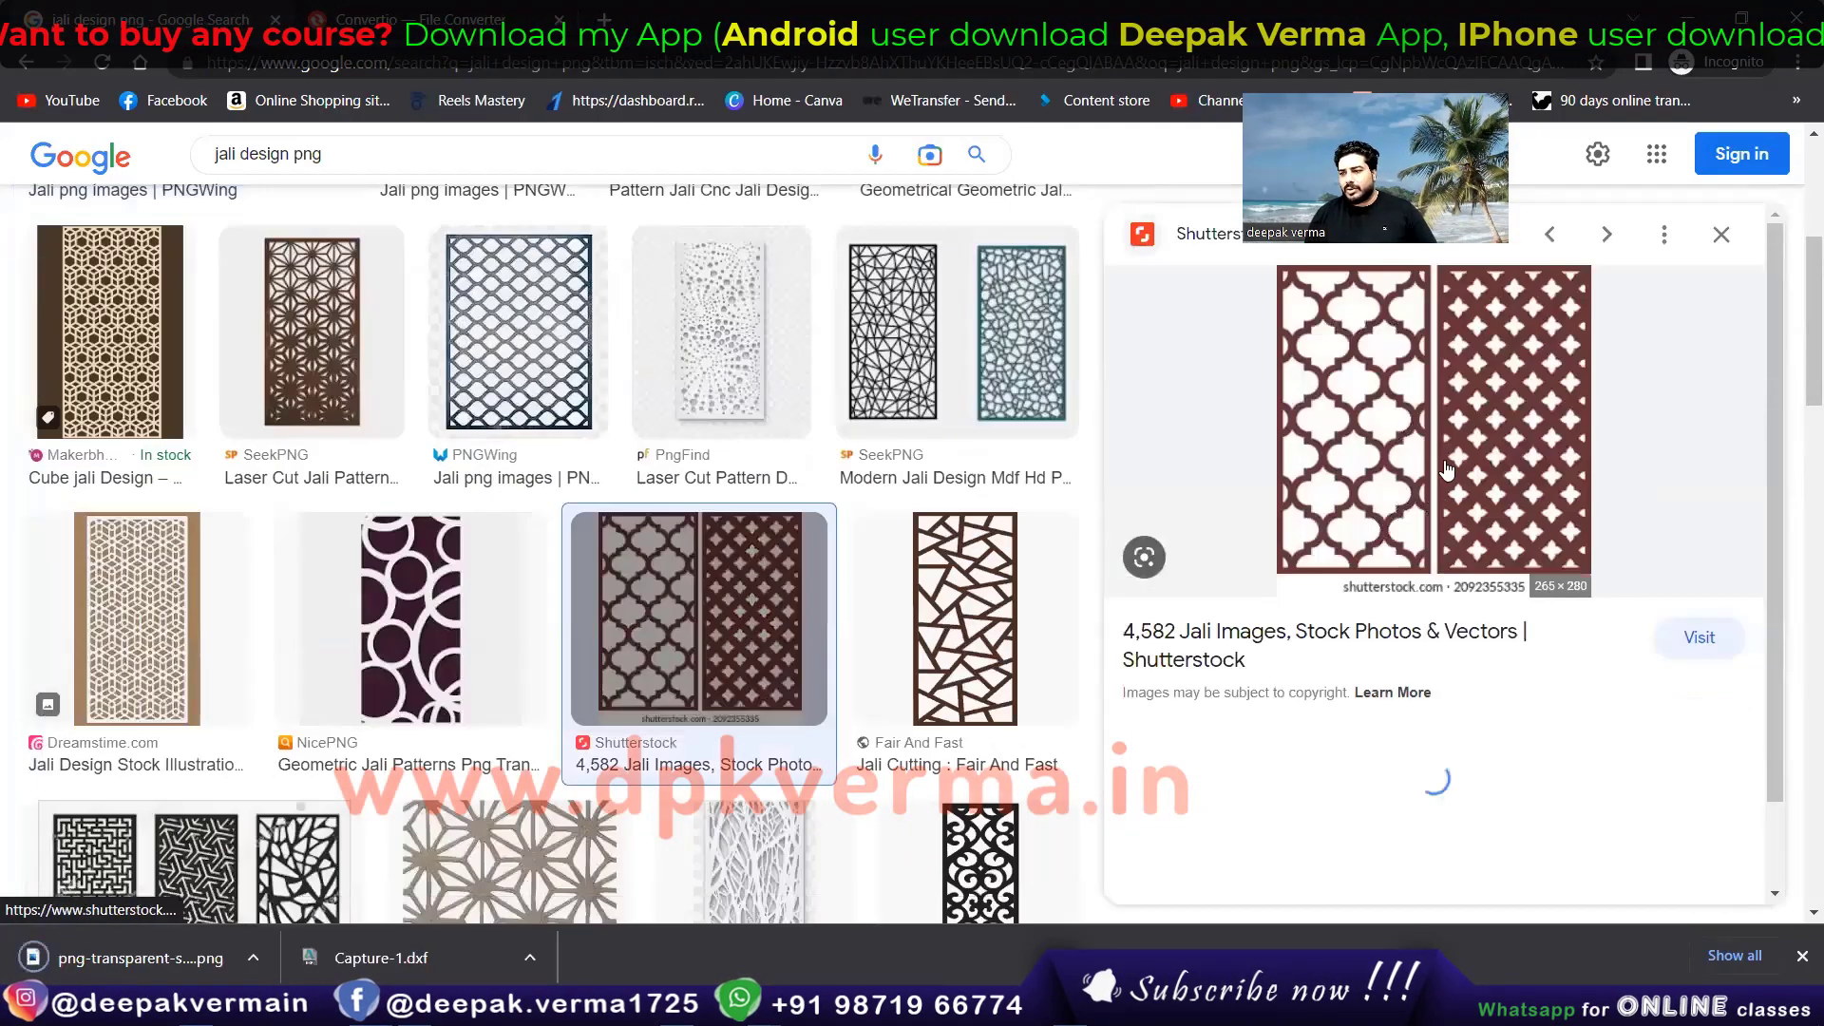
right_click(1406, 409)
left_click(1468, 656)
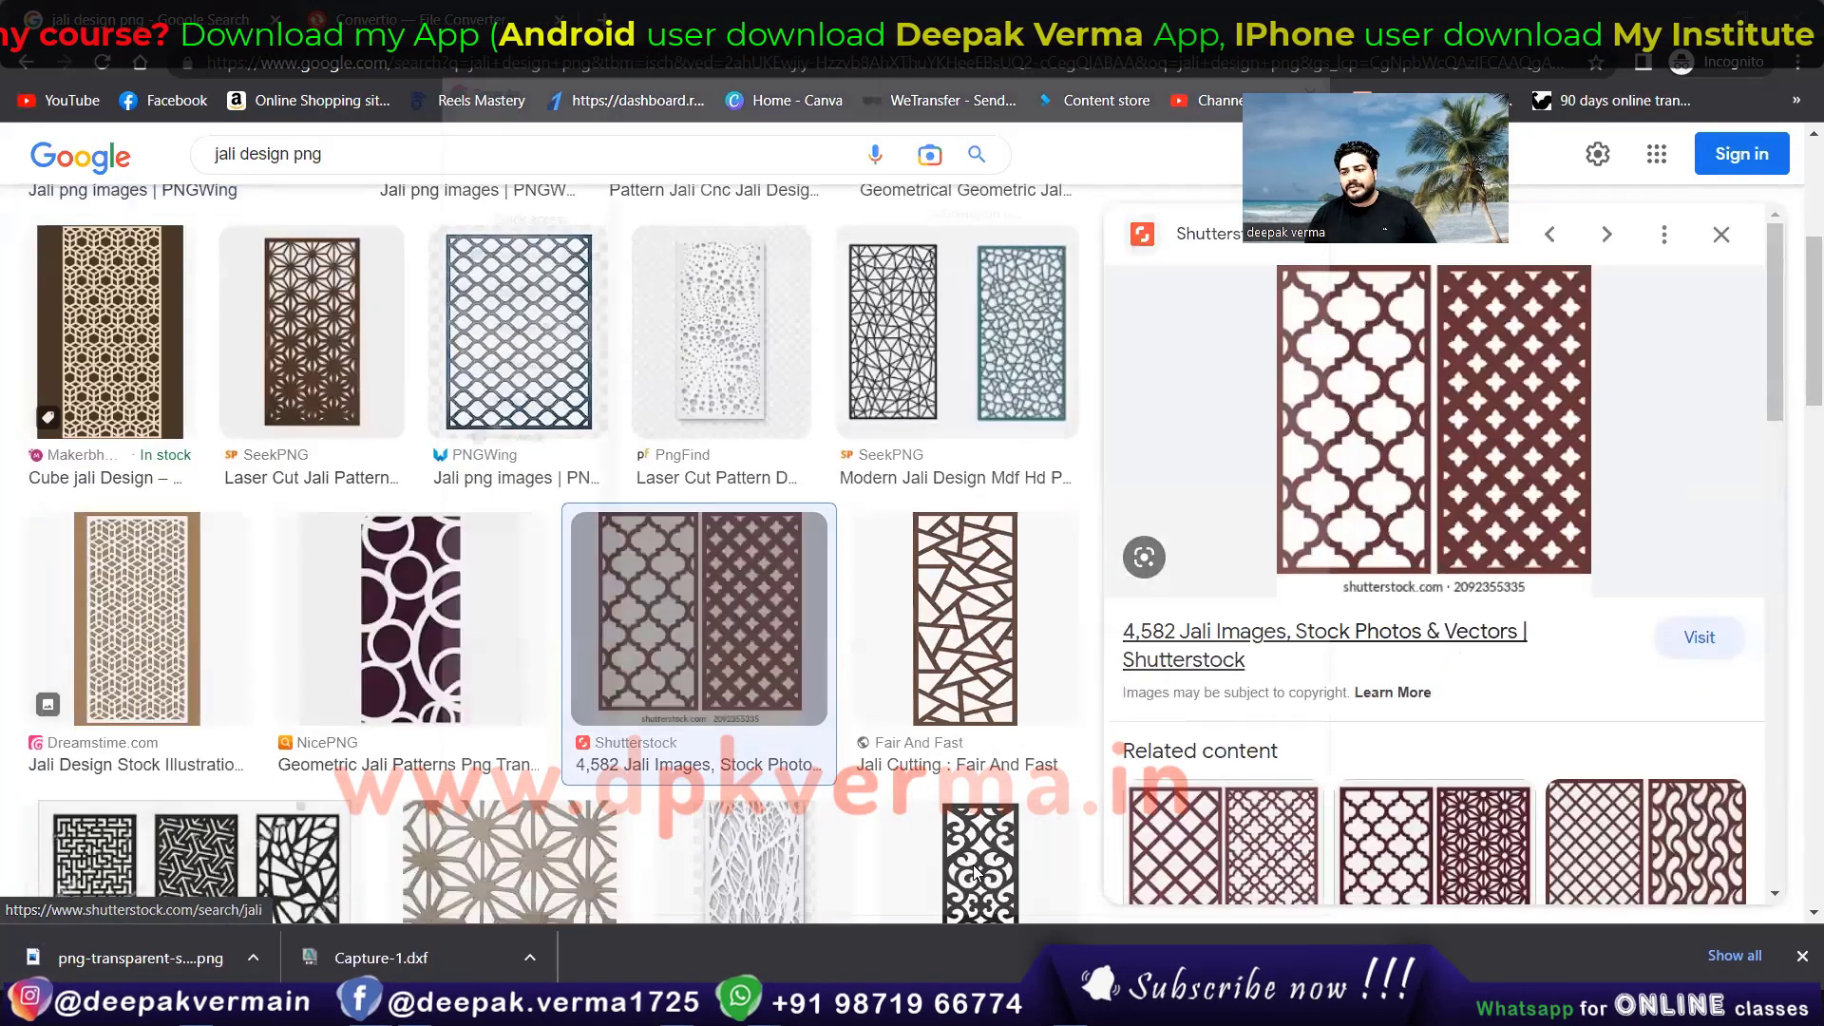
scroll(237, 708, "down", 3)
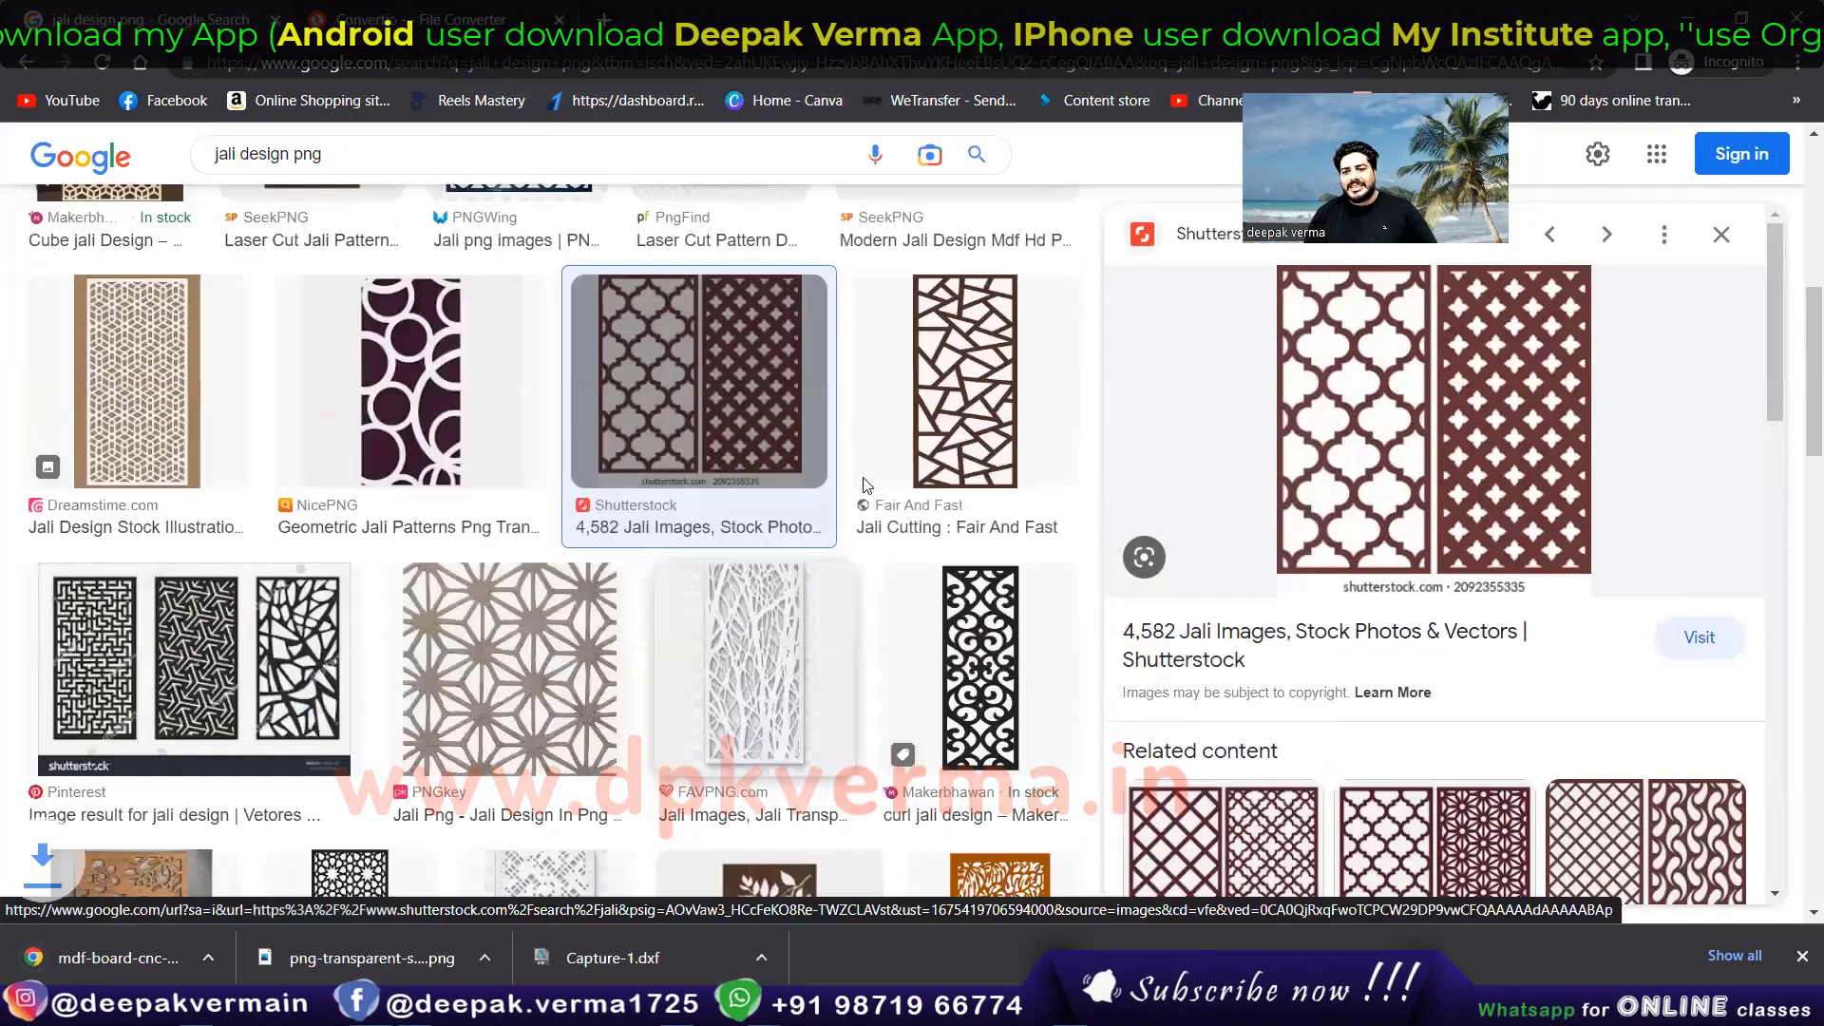
scroll(237, 708, "down", 2)
scroll(238, 708, "down", 1)
scroll(570, 684, "down", 2)
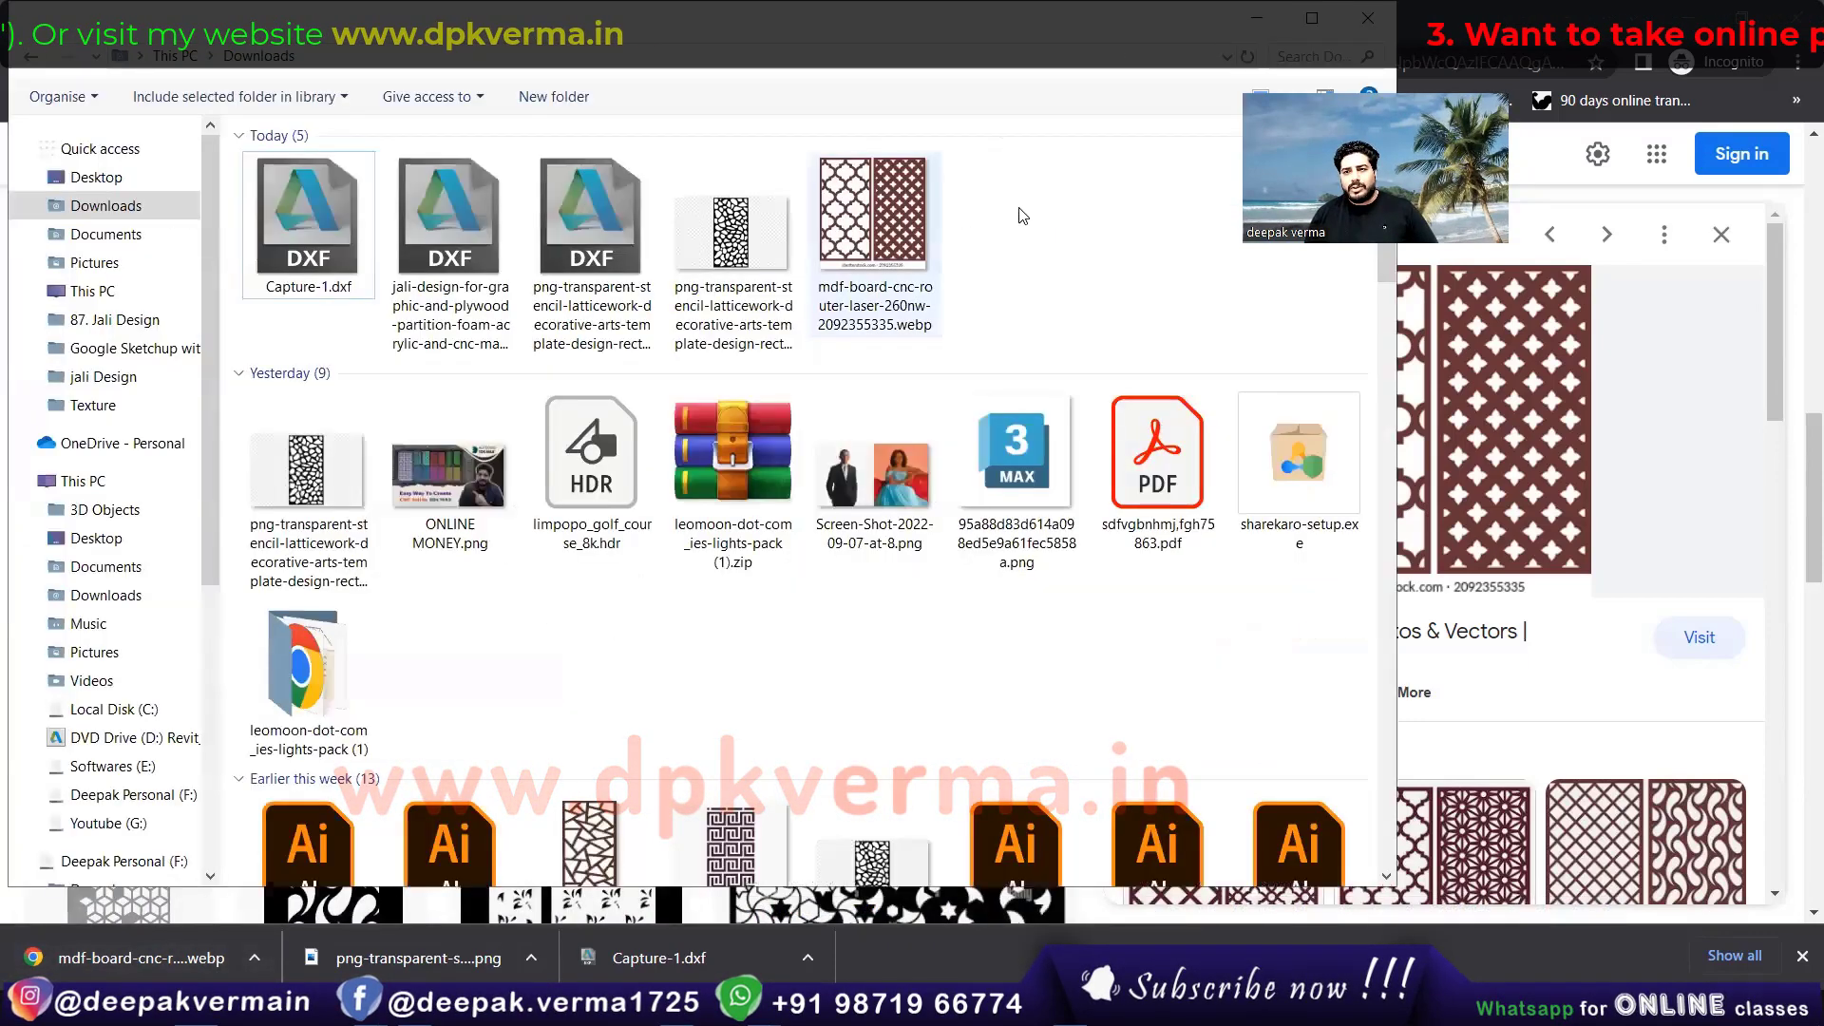
left_click_drag(1018, 209, 751, 266)
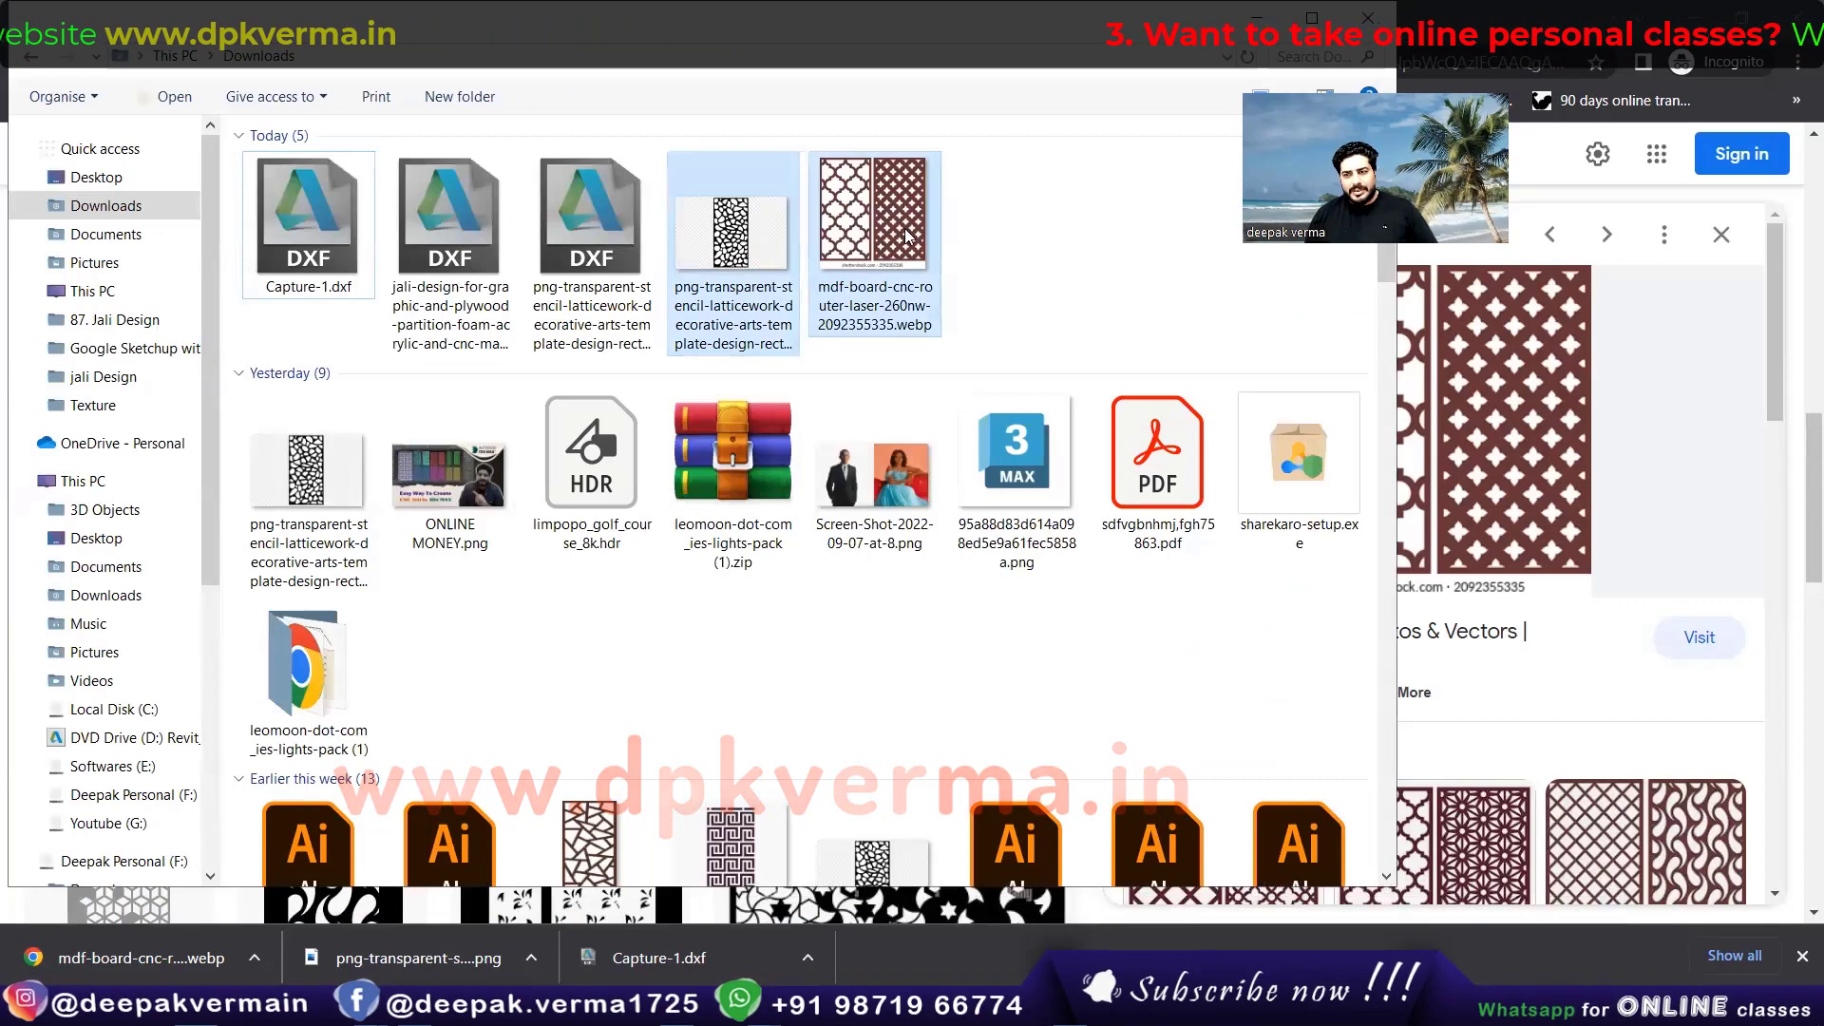
scroll(743, 672, "down", 3)
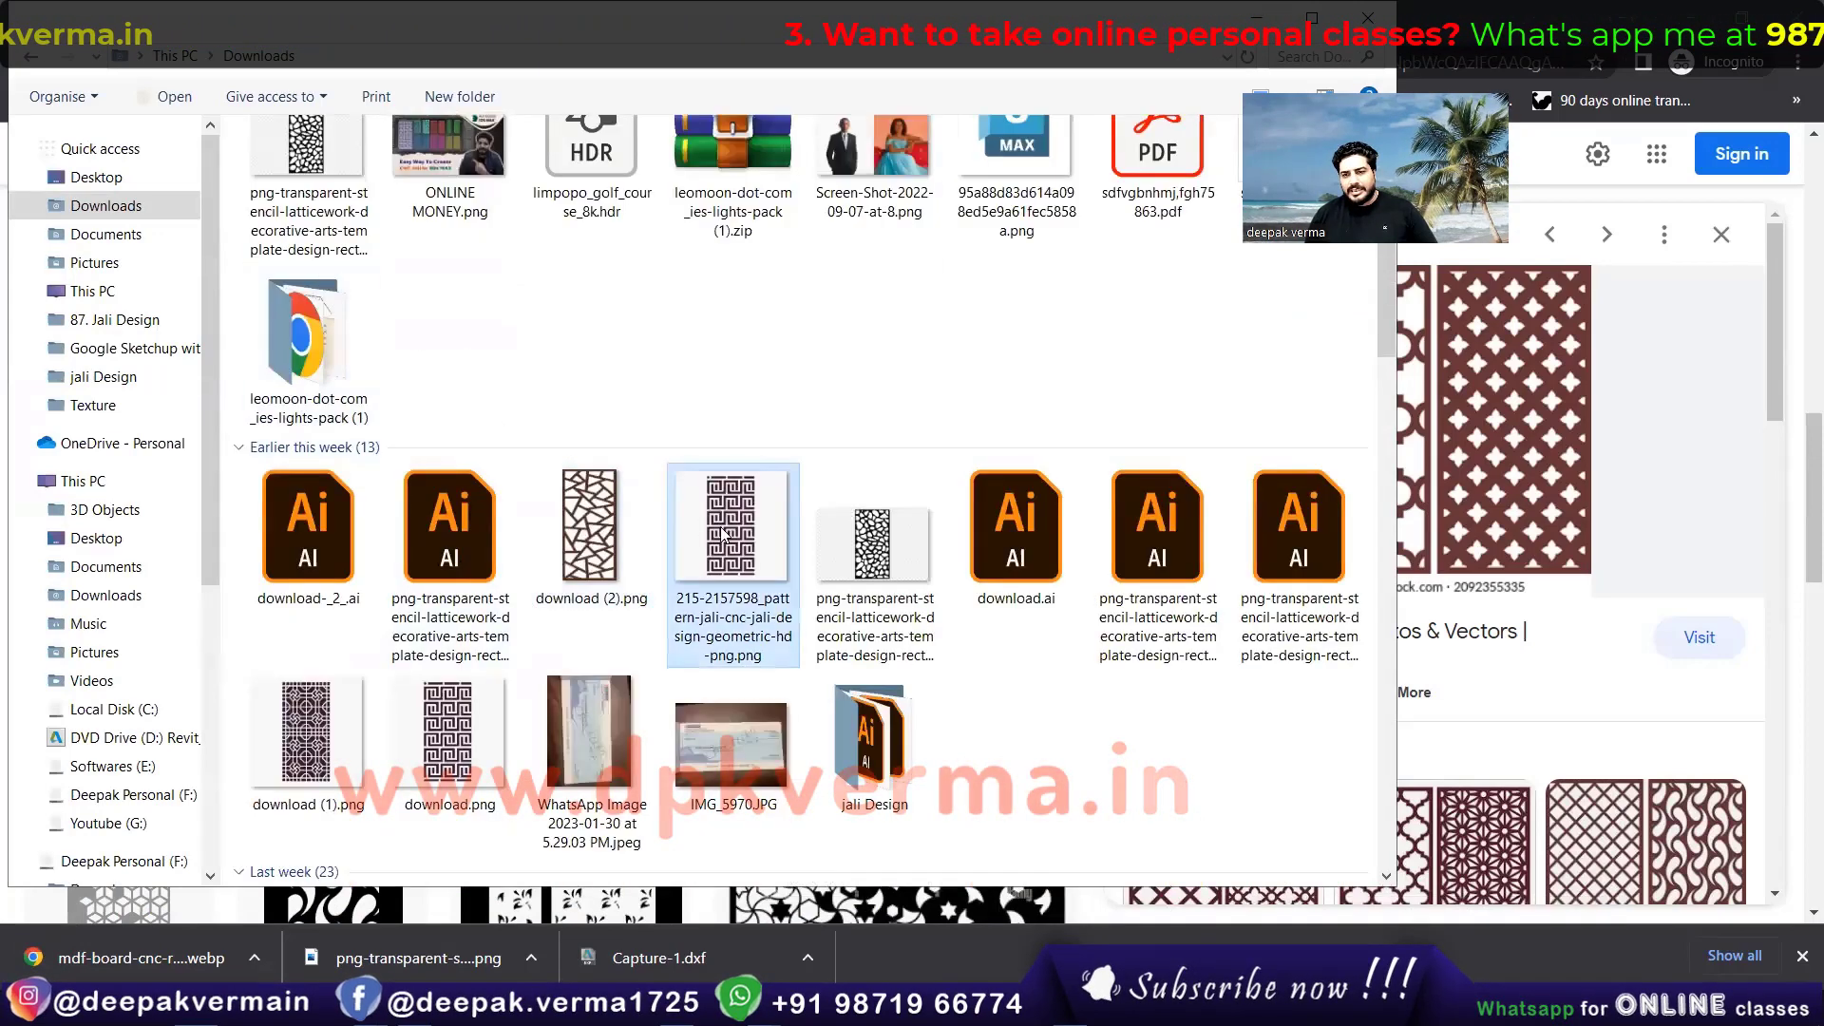
left_click(875, 547)
scroll(731, 589, "up", 3)
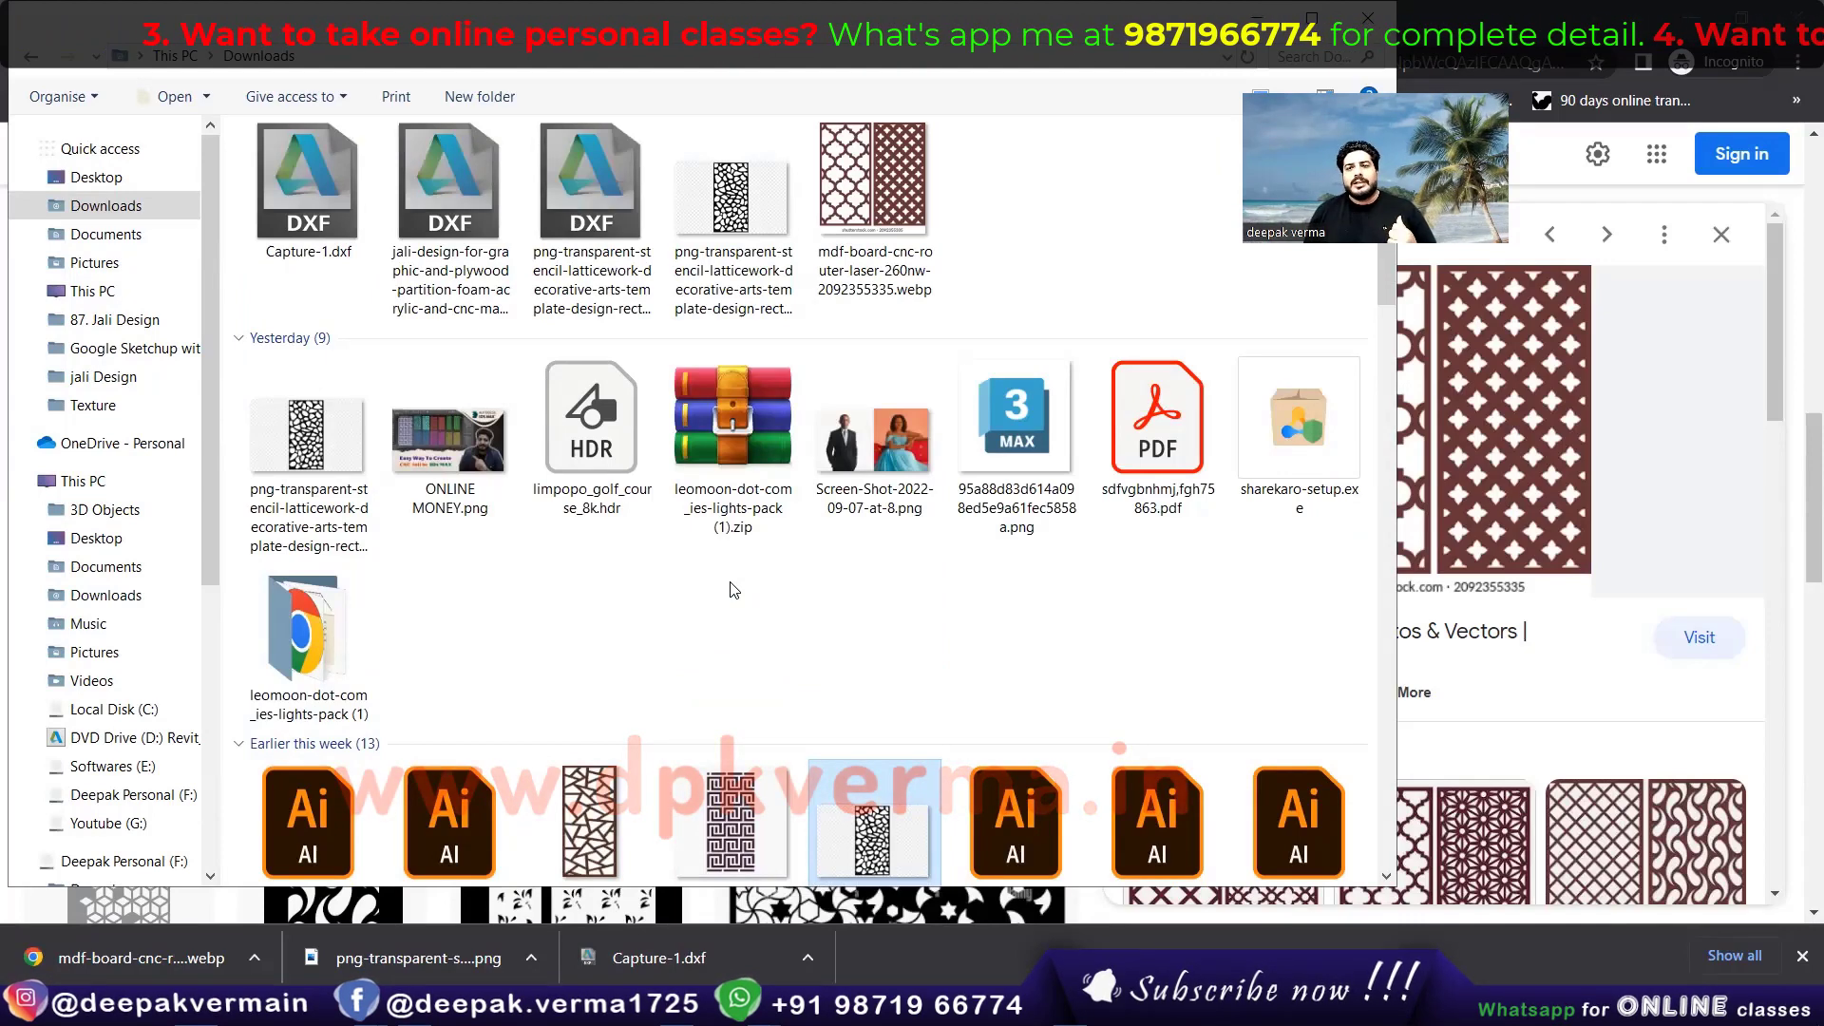
scroll(734, 589, "up", 1)
left_click(743, 271)
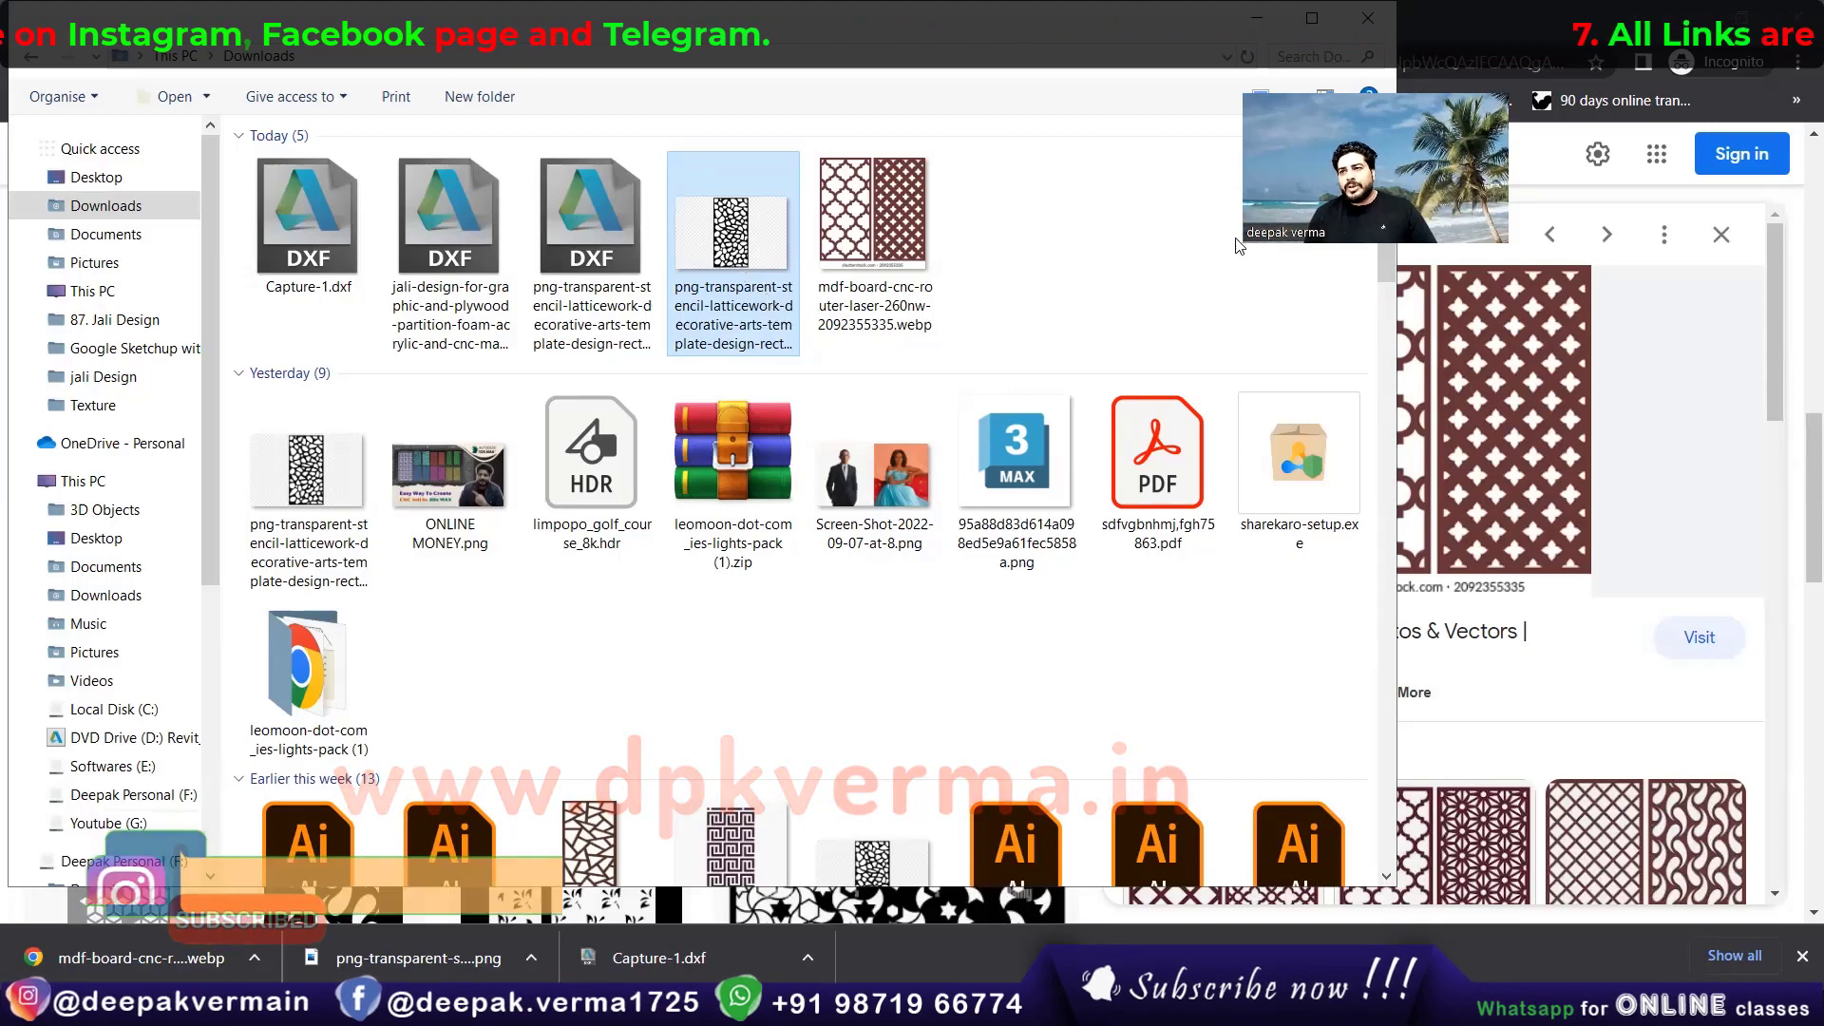
left_click(1257, 17)
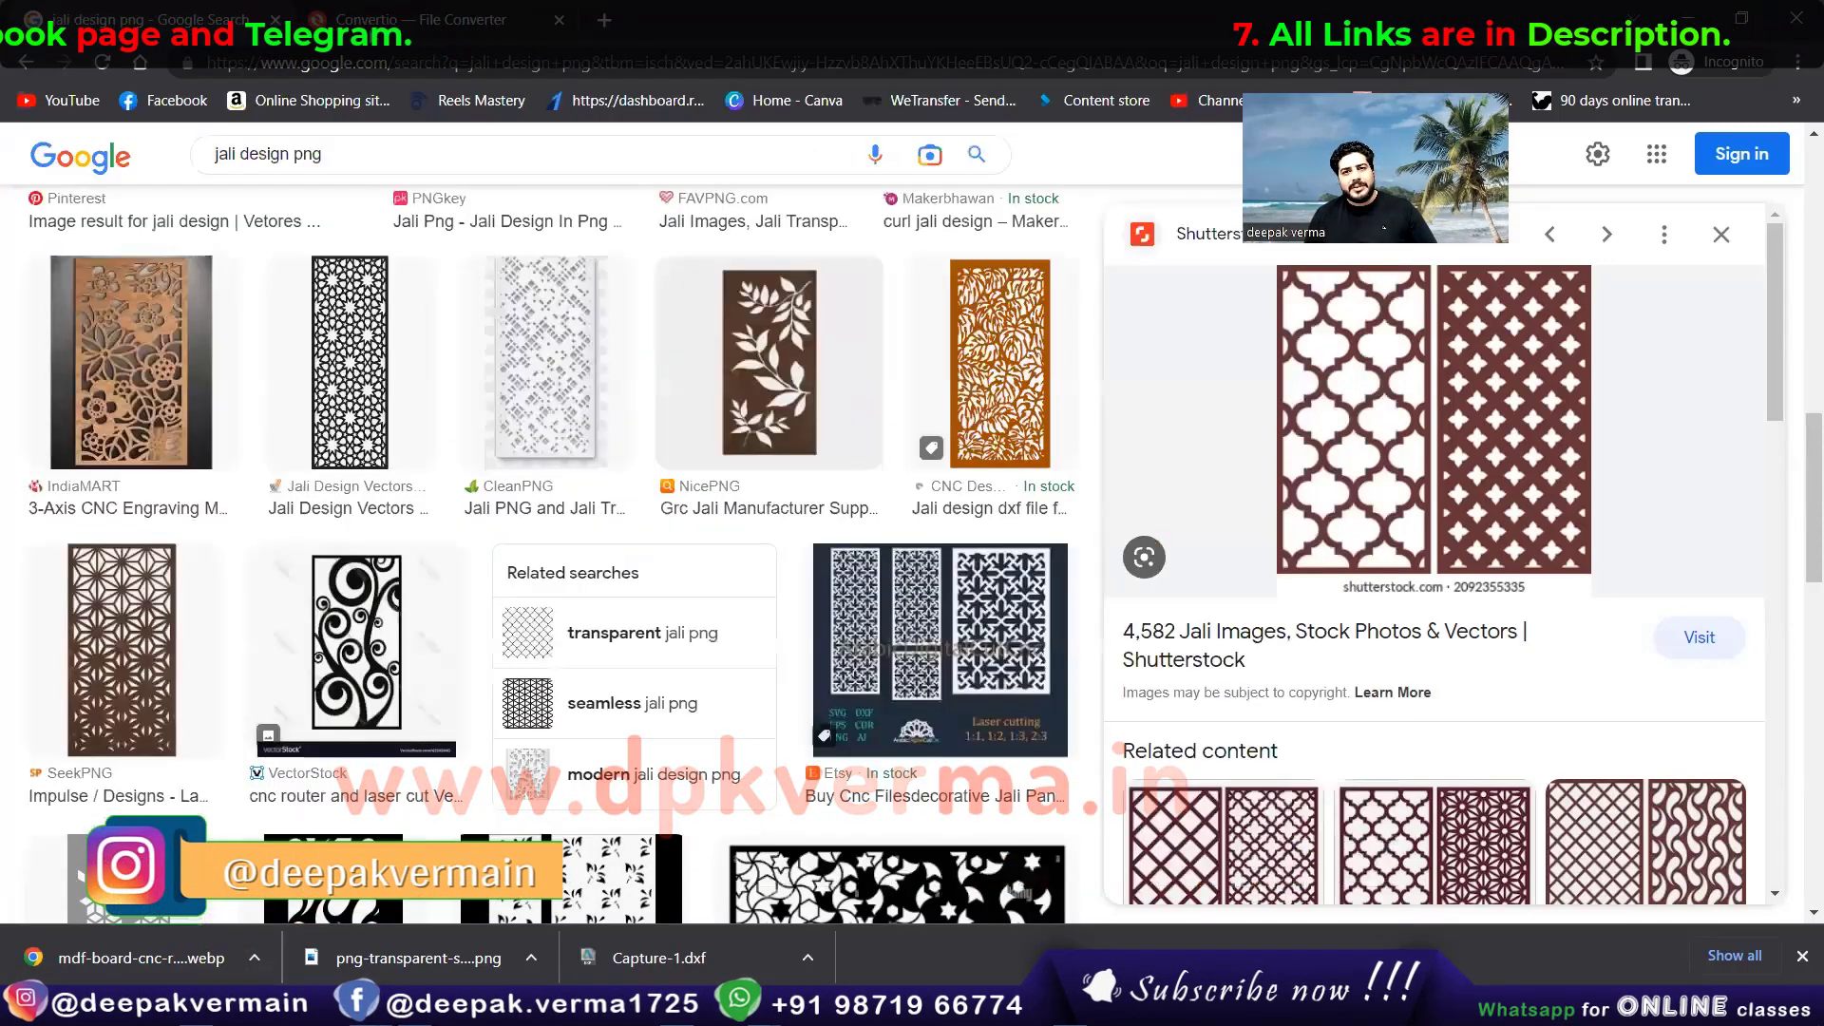
Step: Upload the three jali pattern PNGs from Downloads to Convertio
left_click(471, 8)
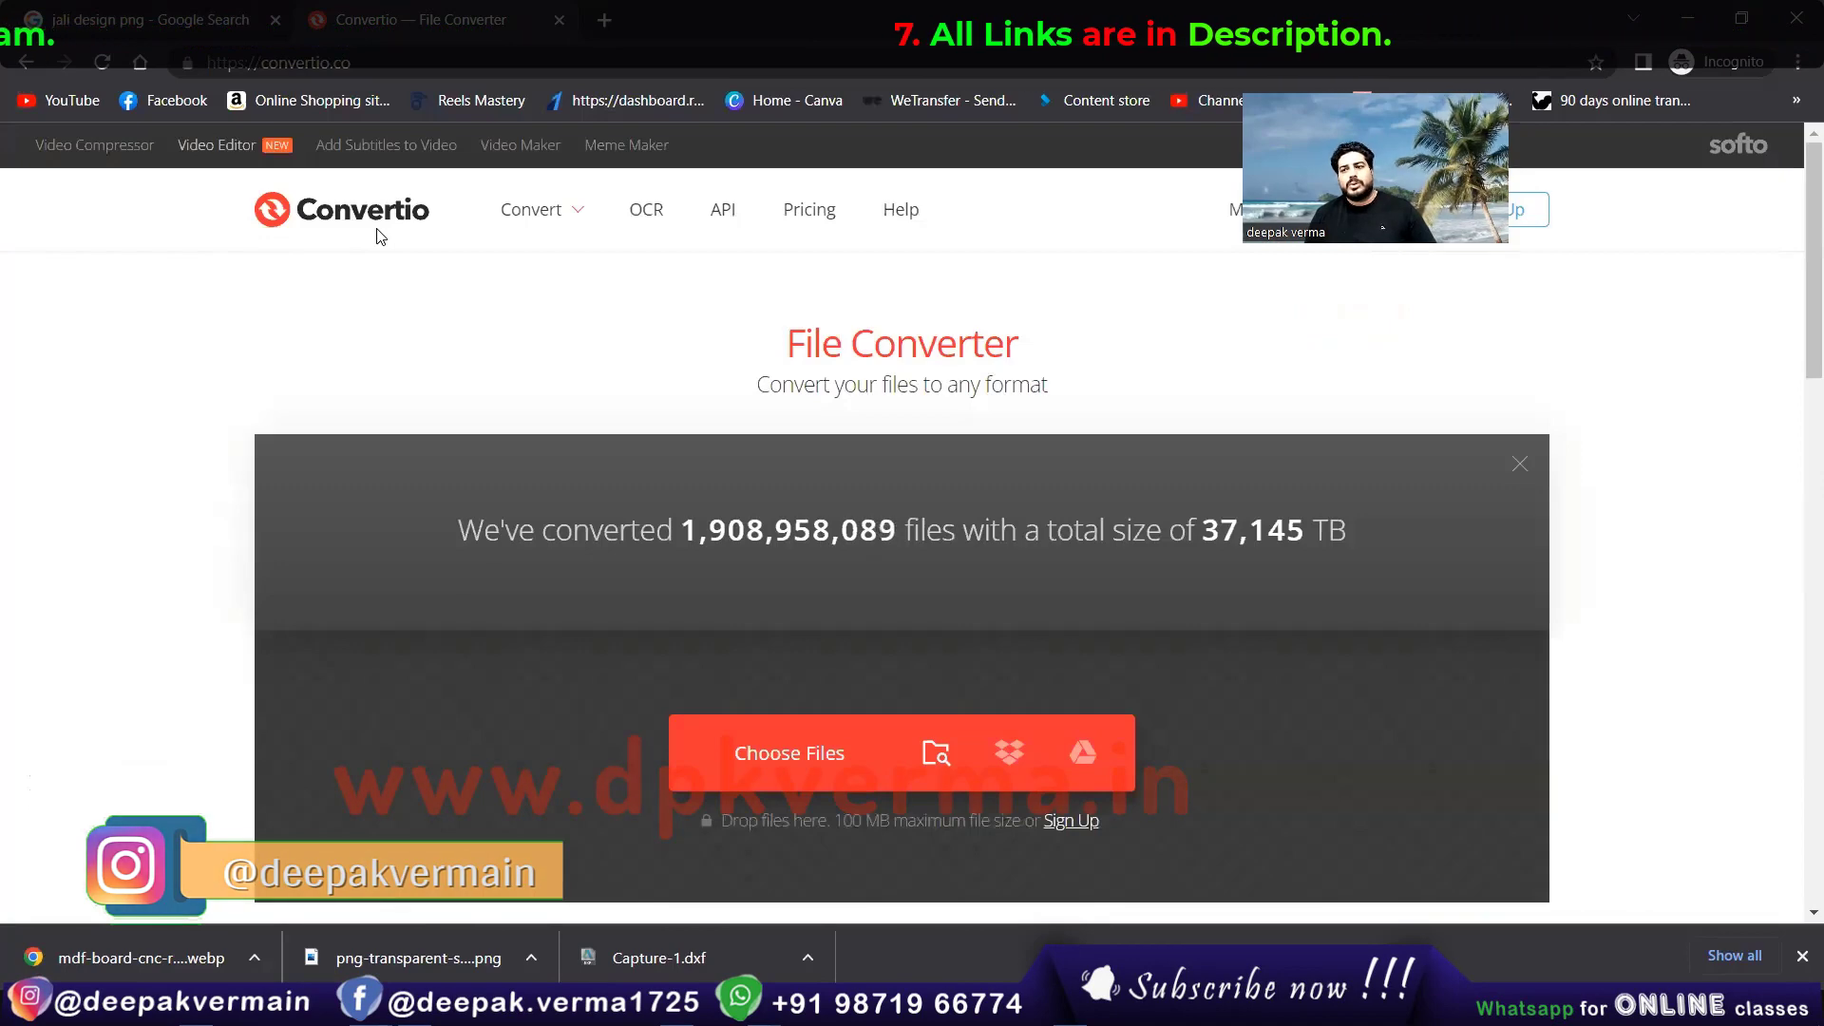
scroll(584, 439, "down", 1)
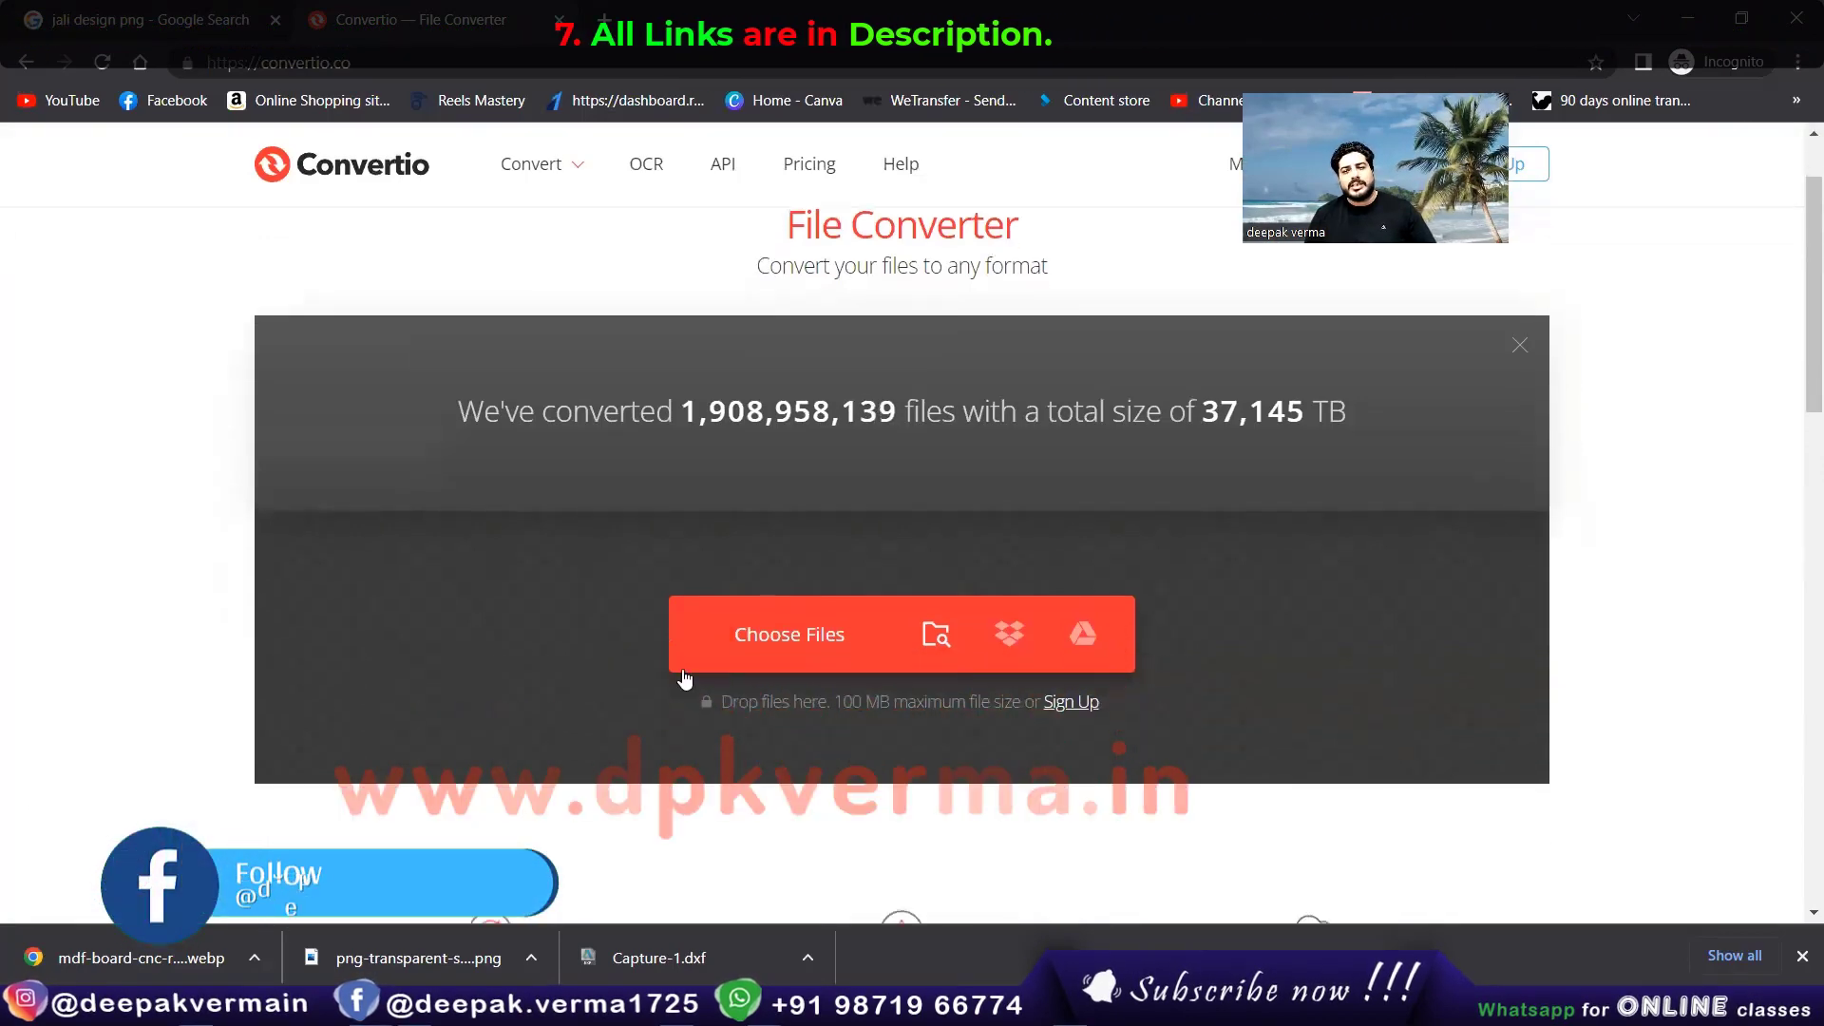
left_click(788, 638)
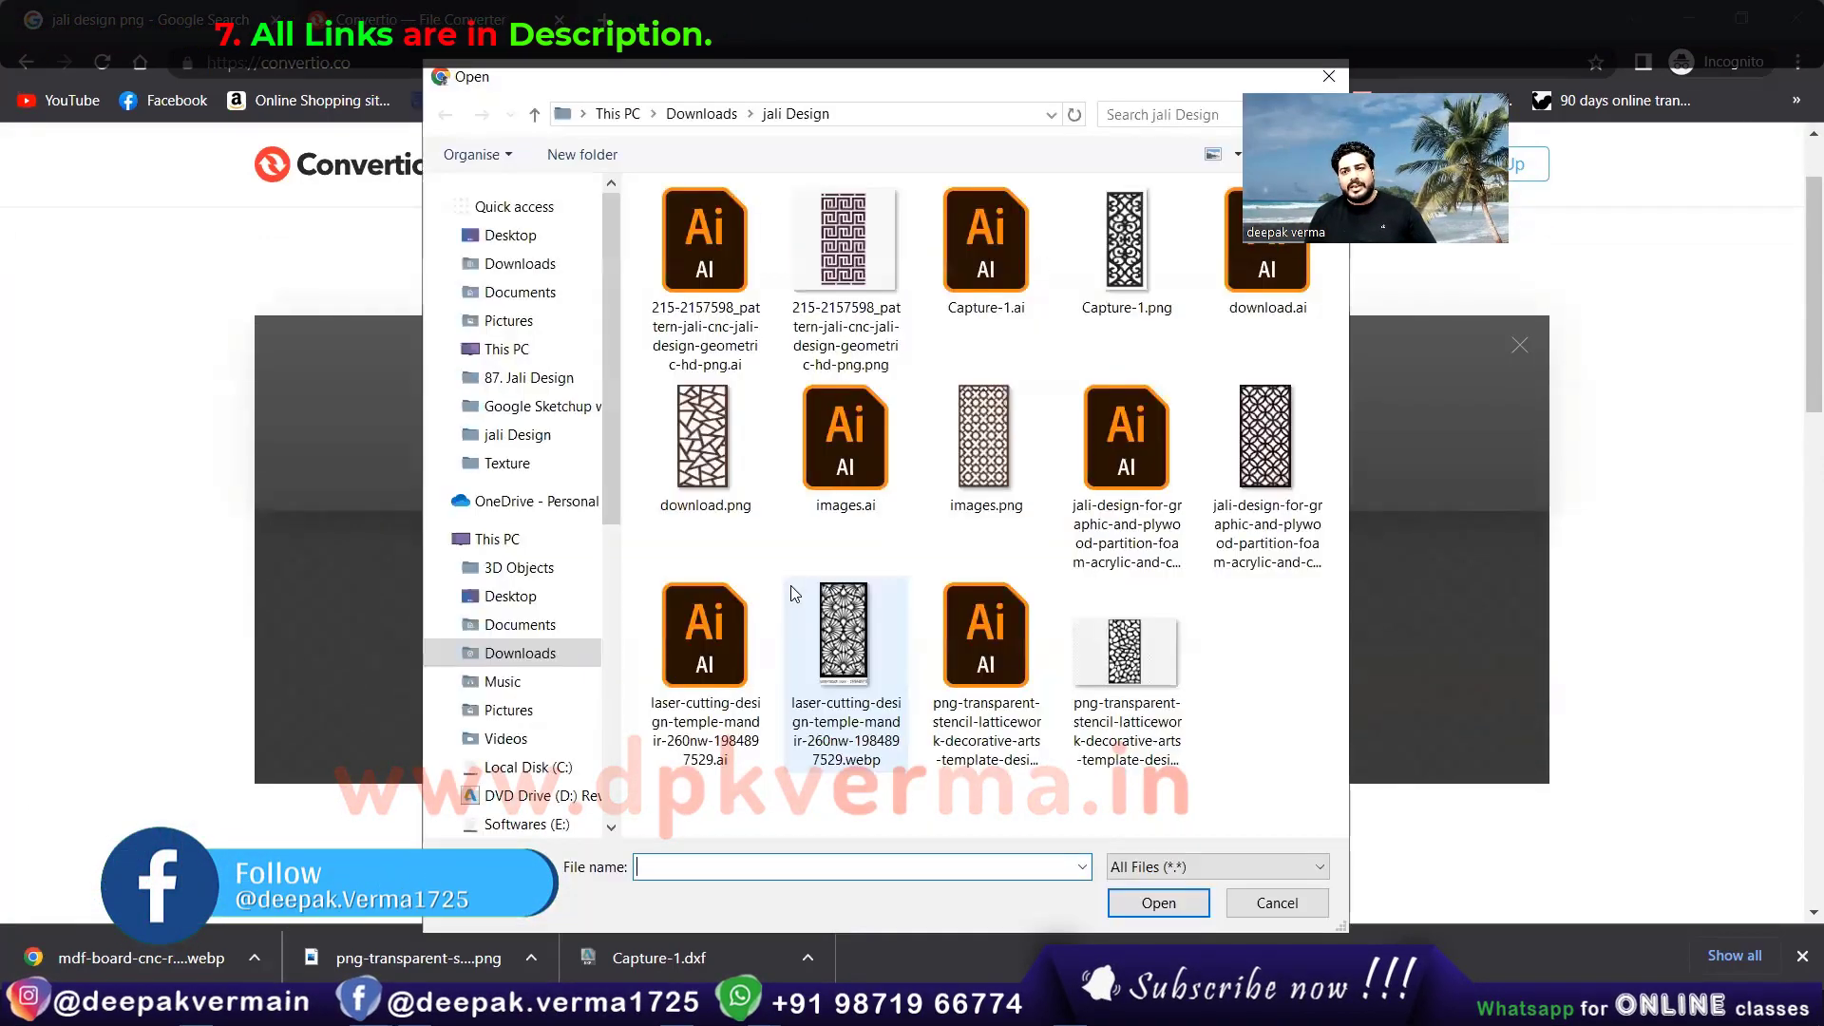
left_click(736, 115)
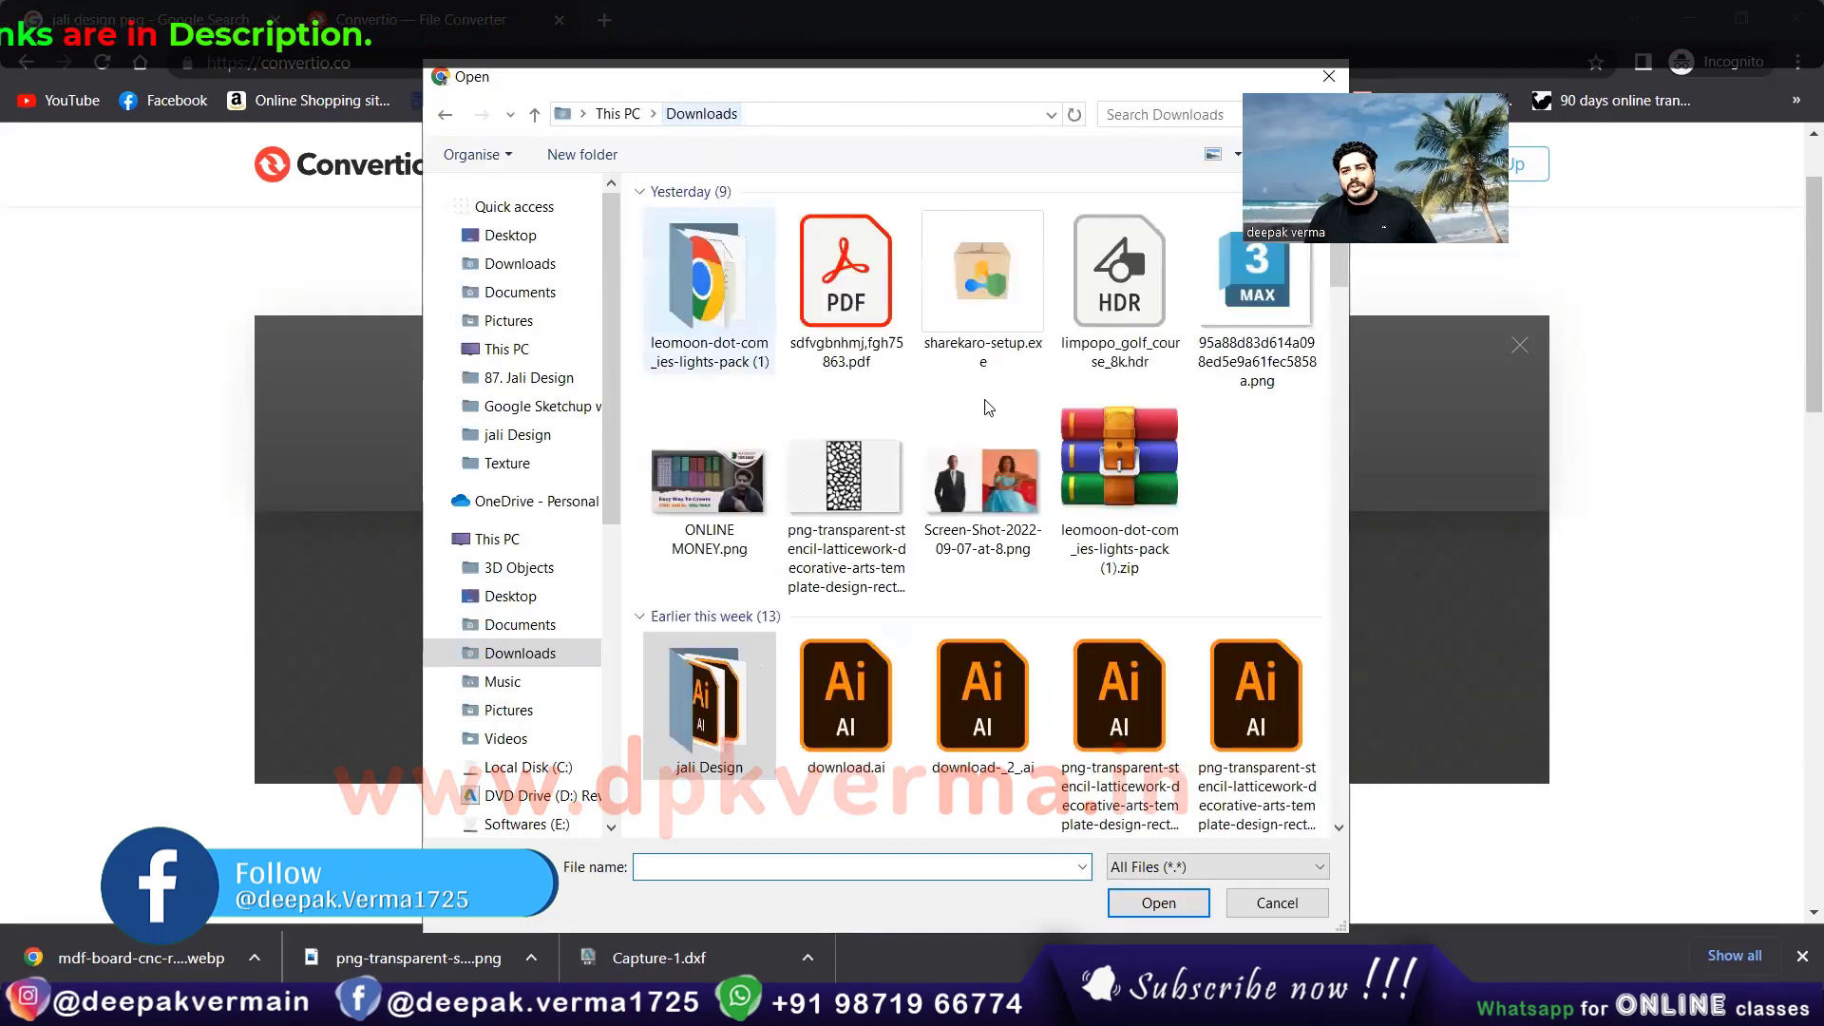
left_click(839, 499)
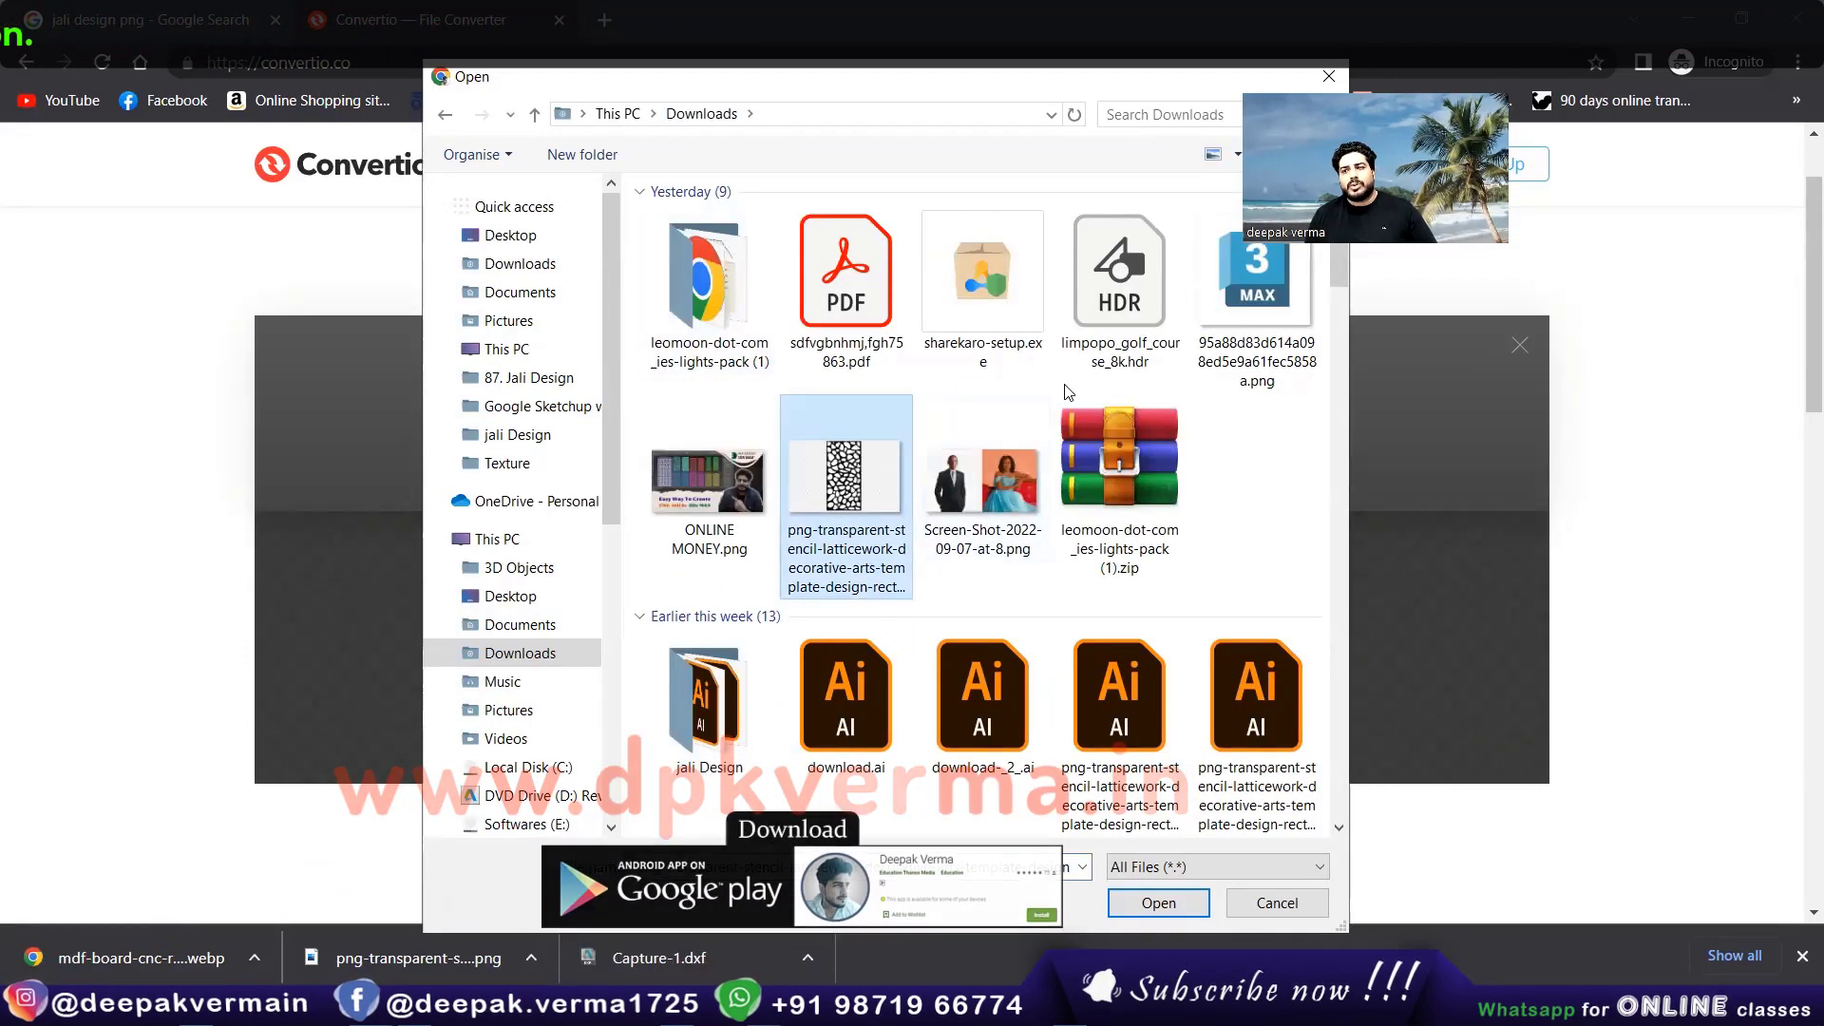
scroll(1034, 403, "down", 10)
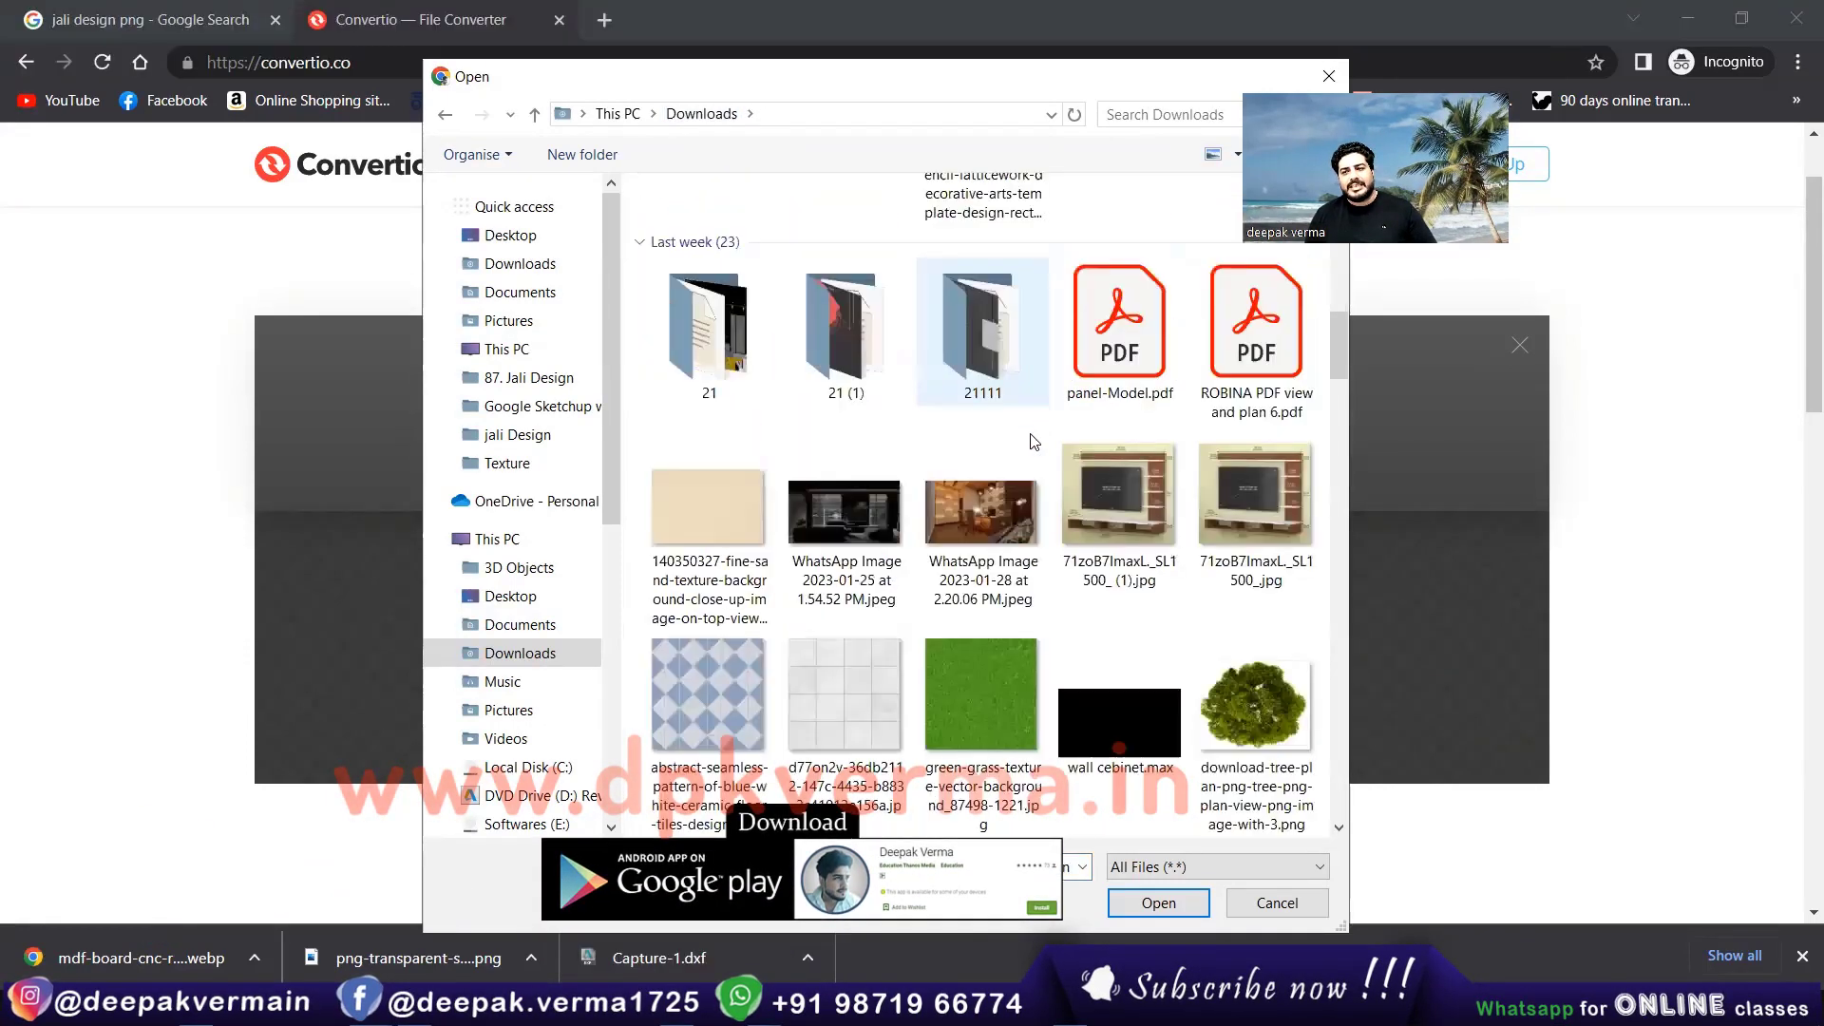
scroll(950, 570, "up", 5)
left_click(844, 656)
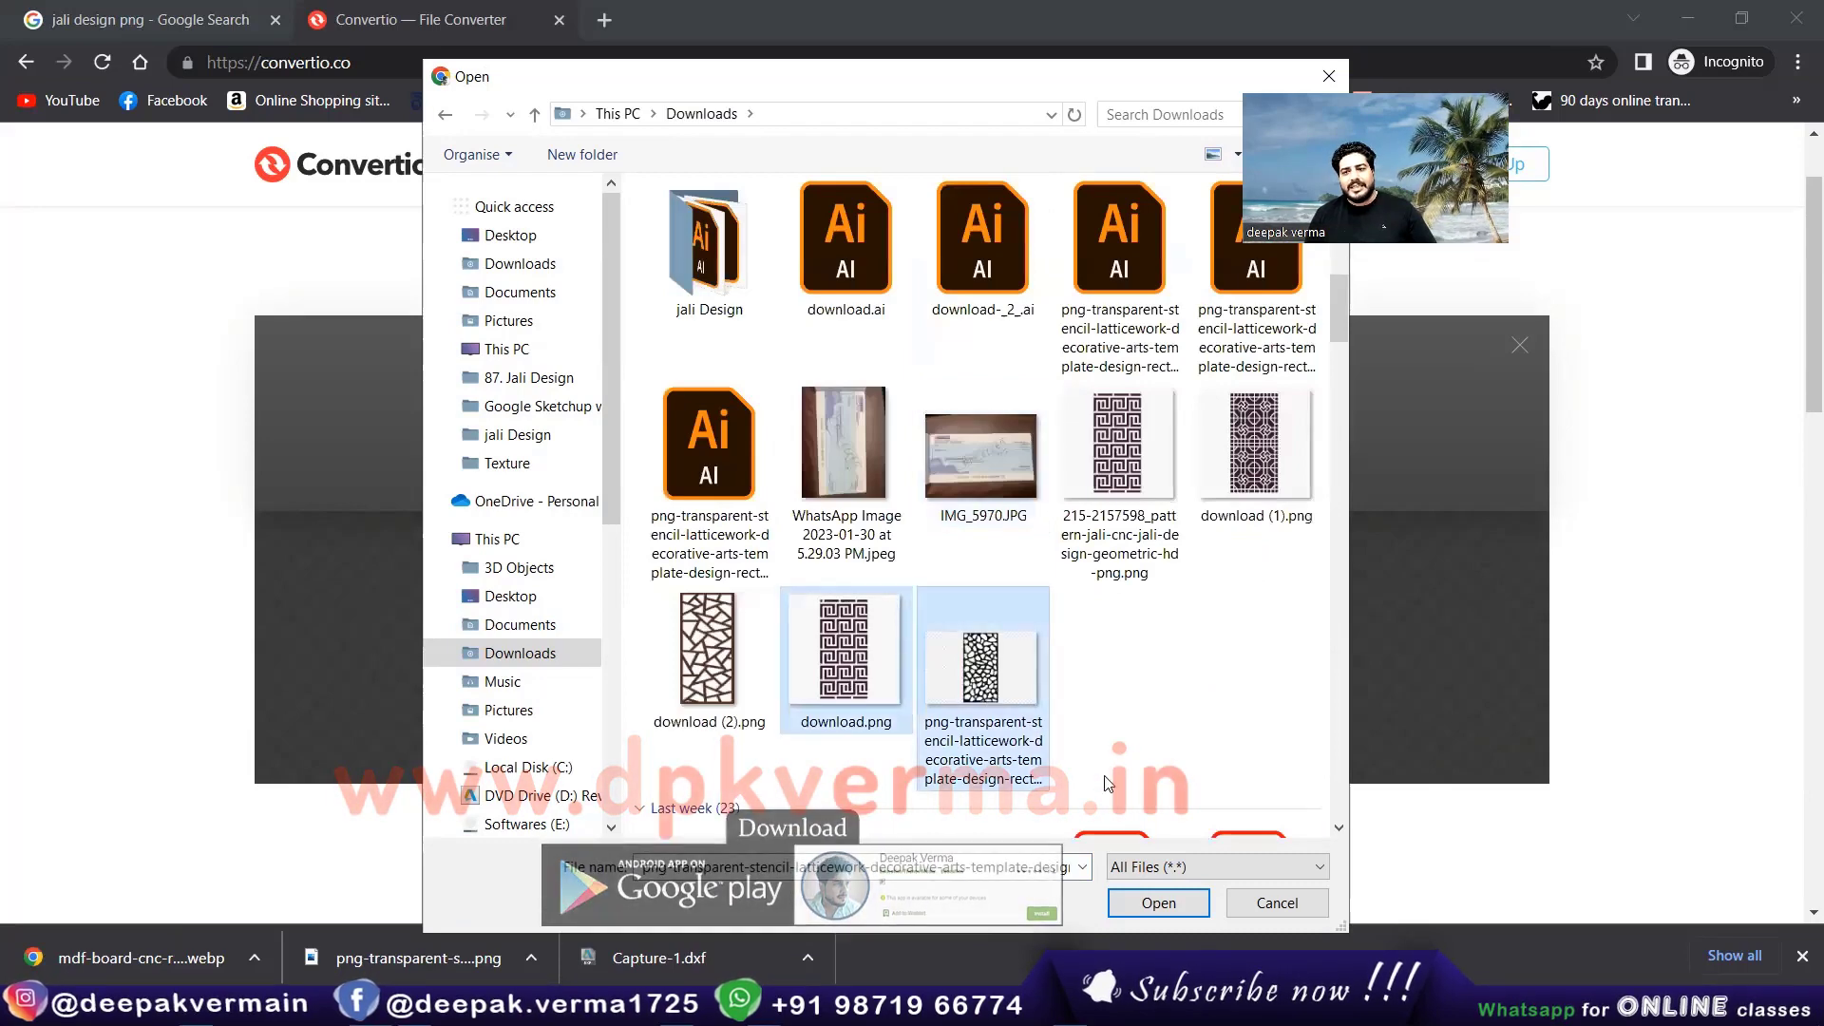
left_click(988, 697, "ctrl")
key("Return")
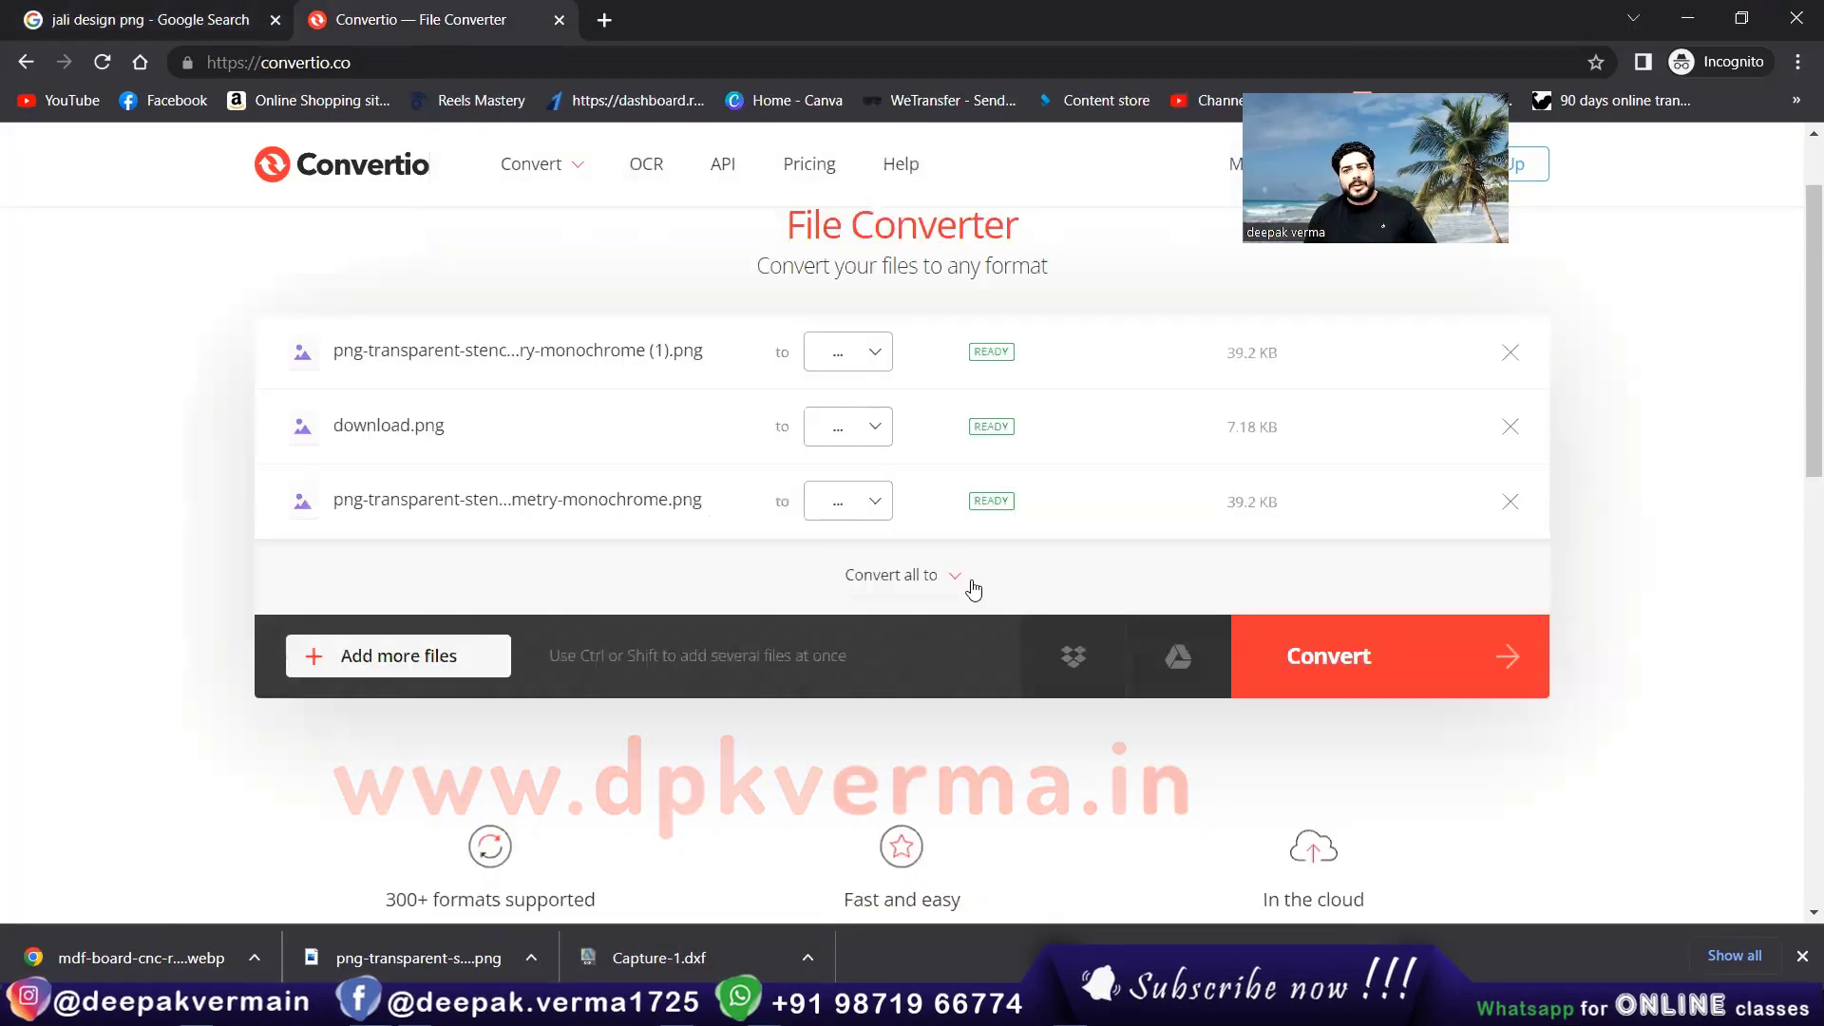
Step: Convert all three images to DXF and select the resulting DXF files in Downloads
left_click(865, 365)
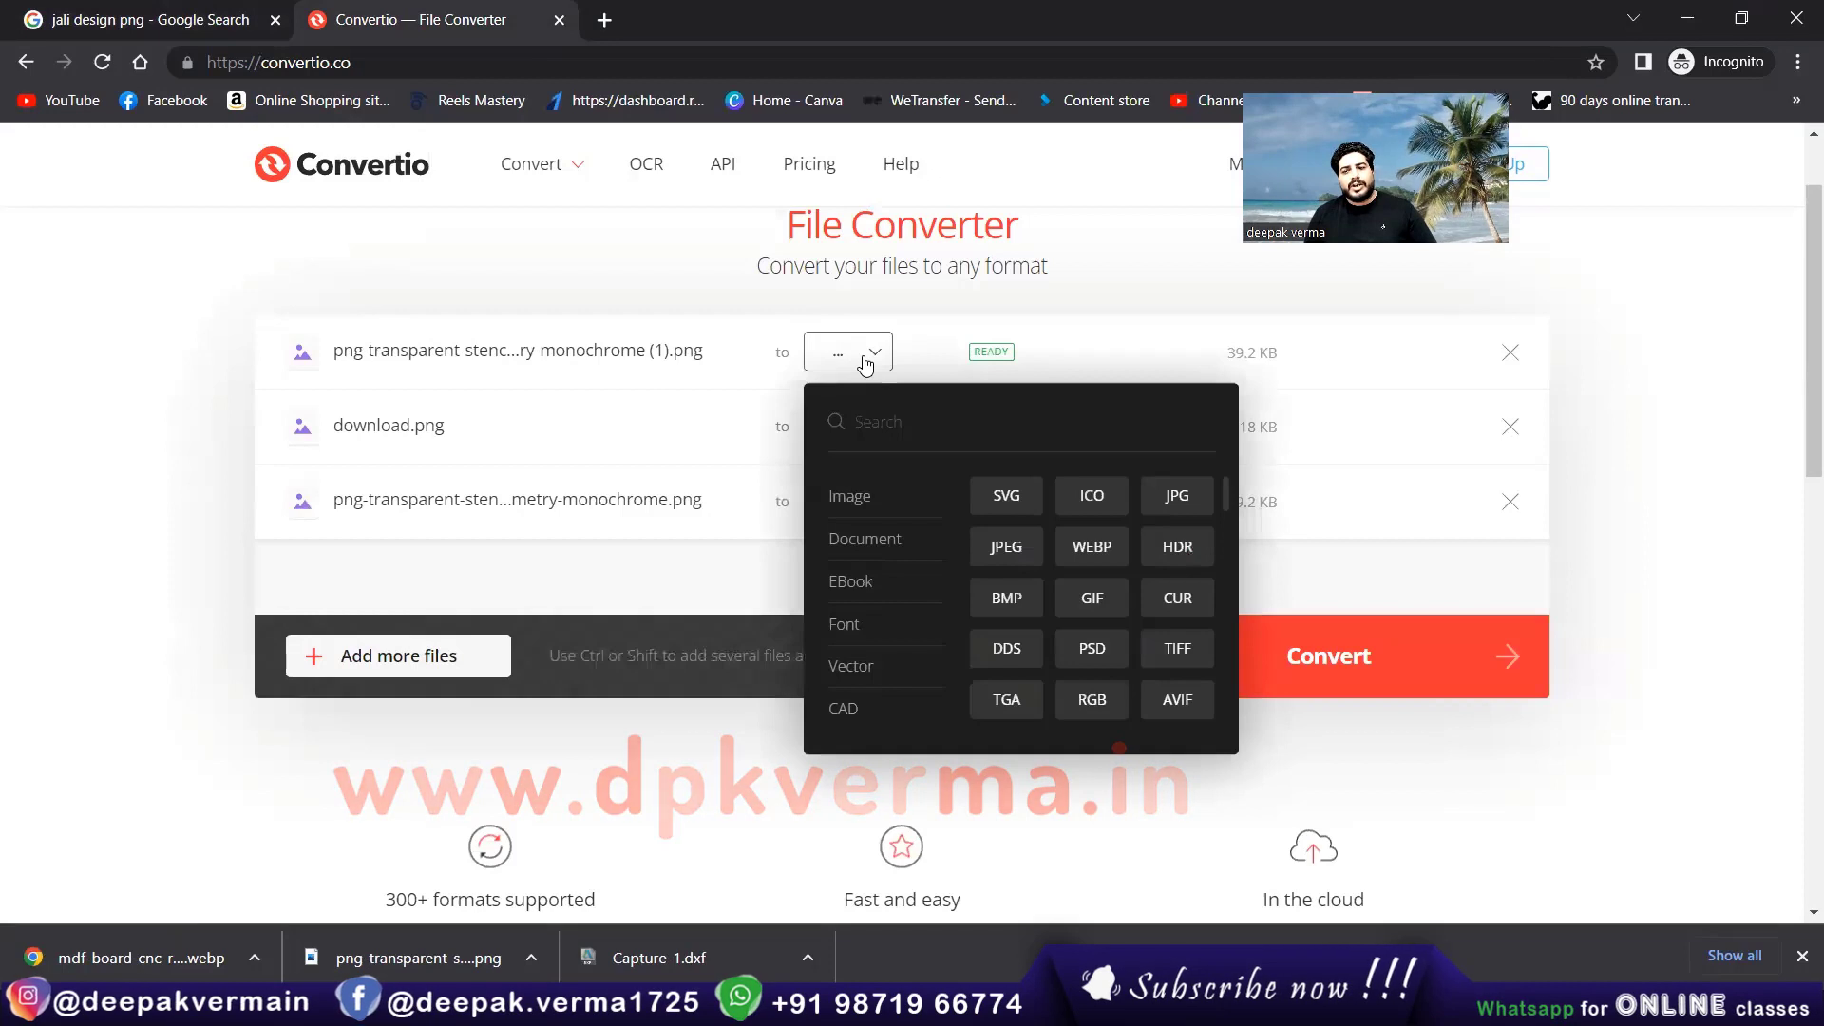
left_click(863, 375)
left_click(905, 586)
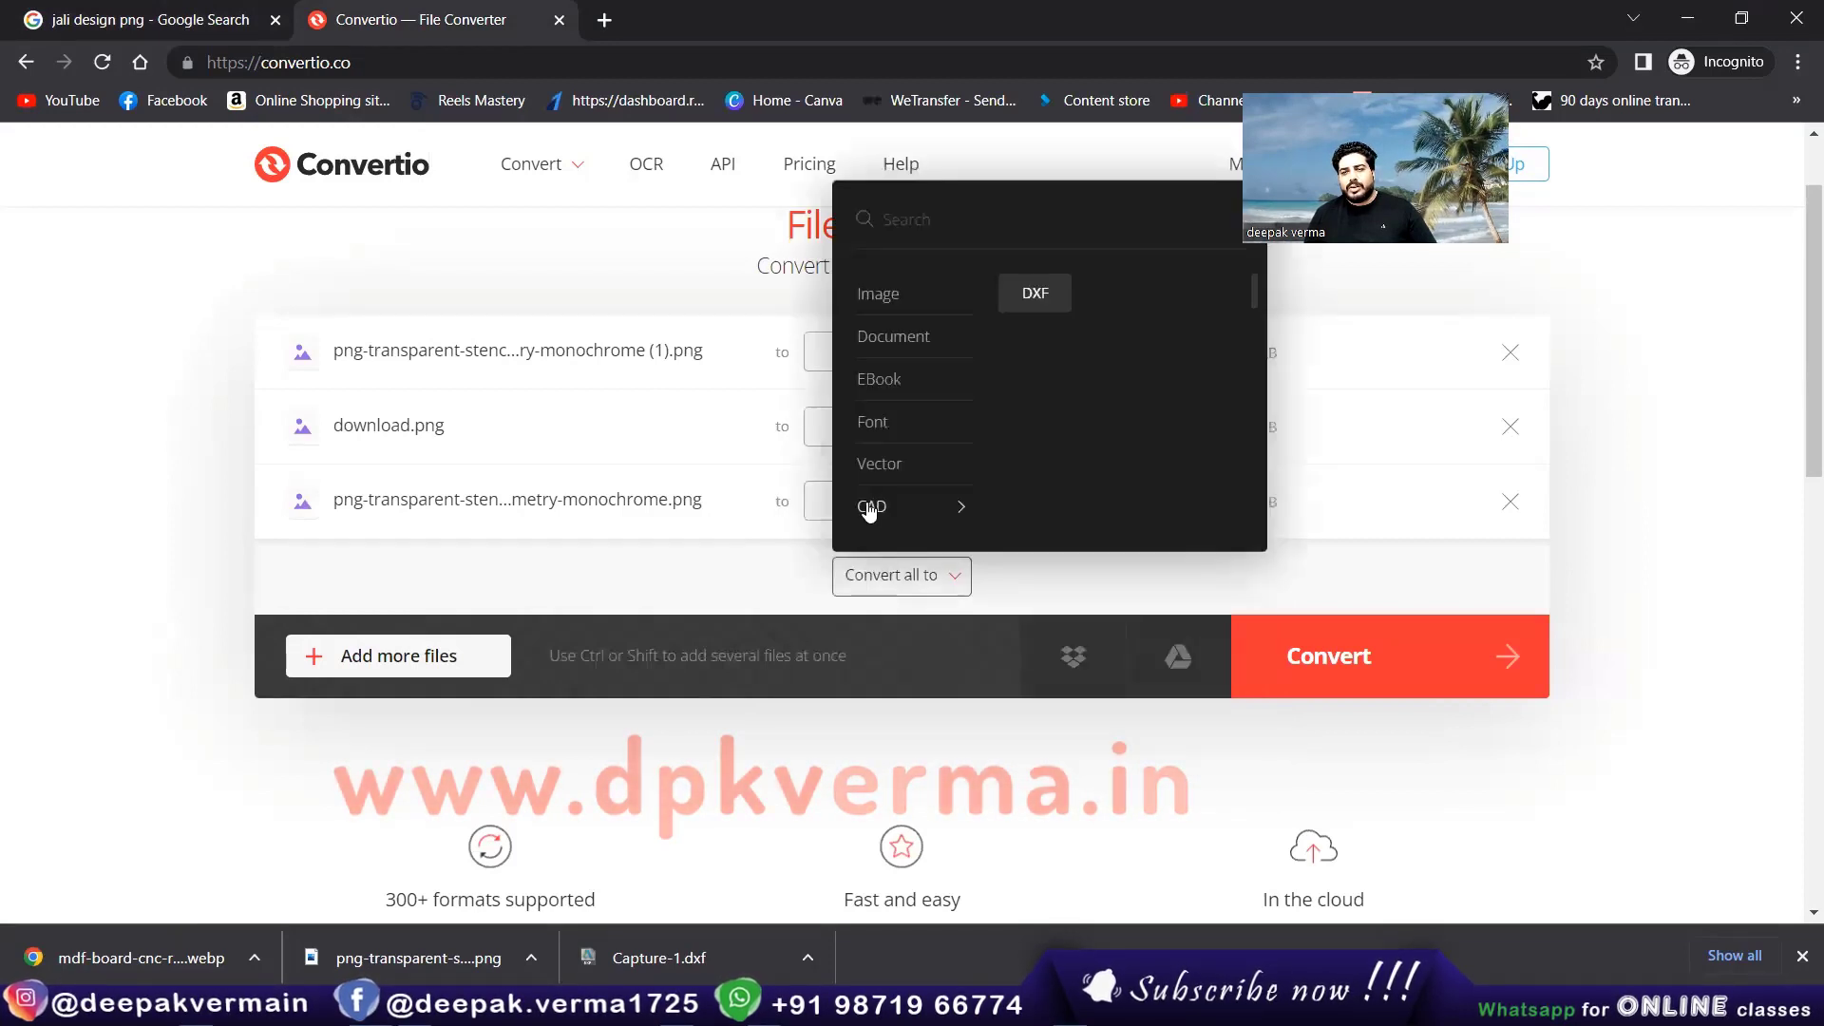
left_click(1040, 306)
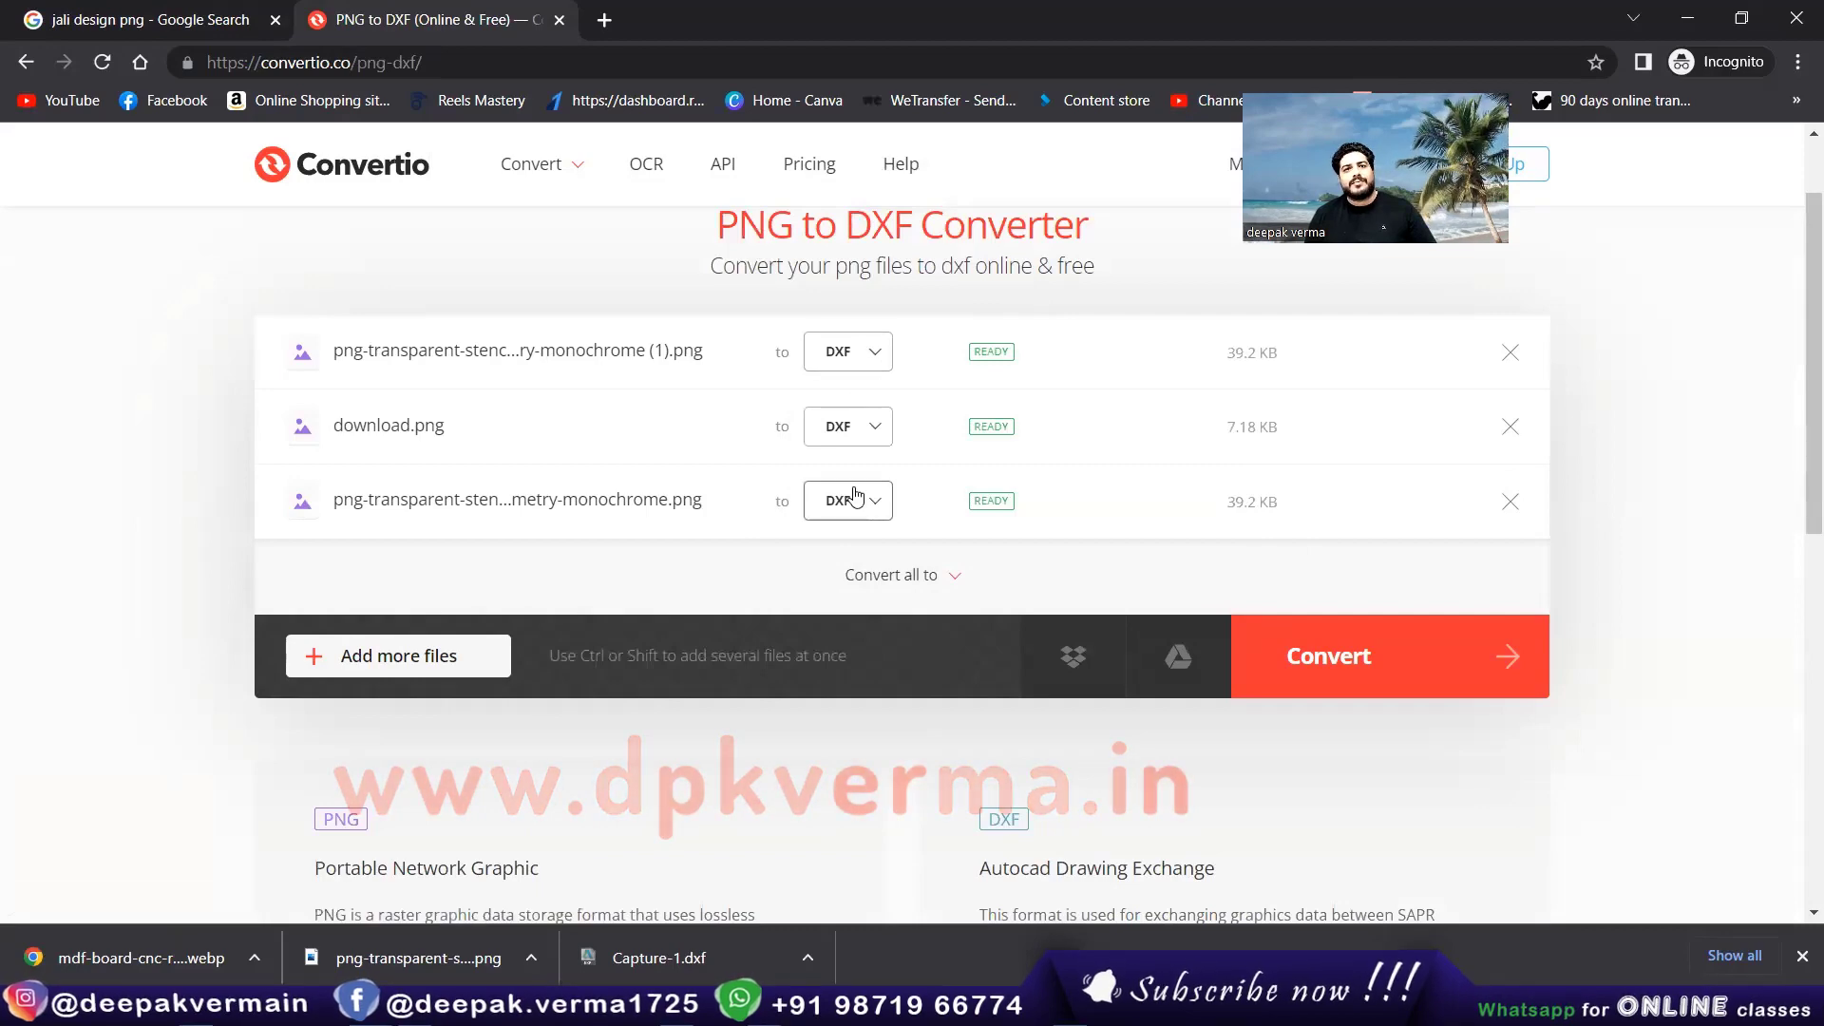
left_click(1330, 660)
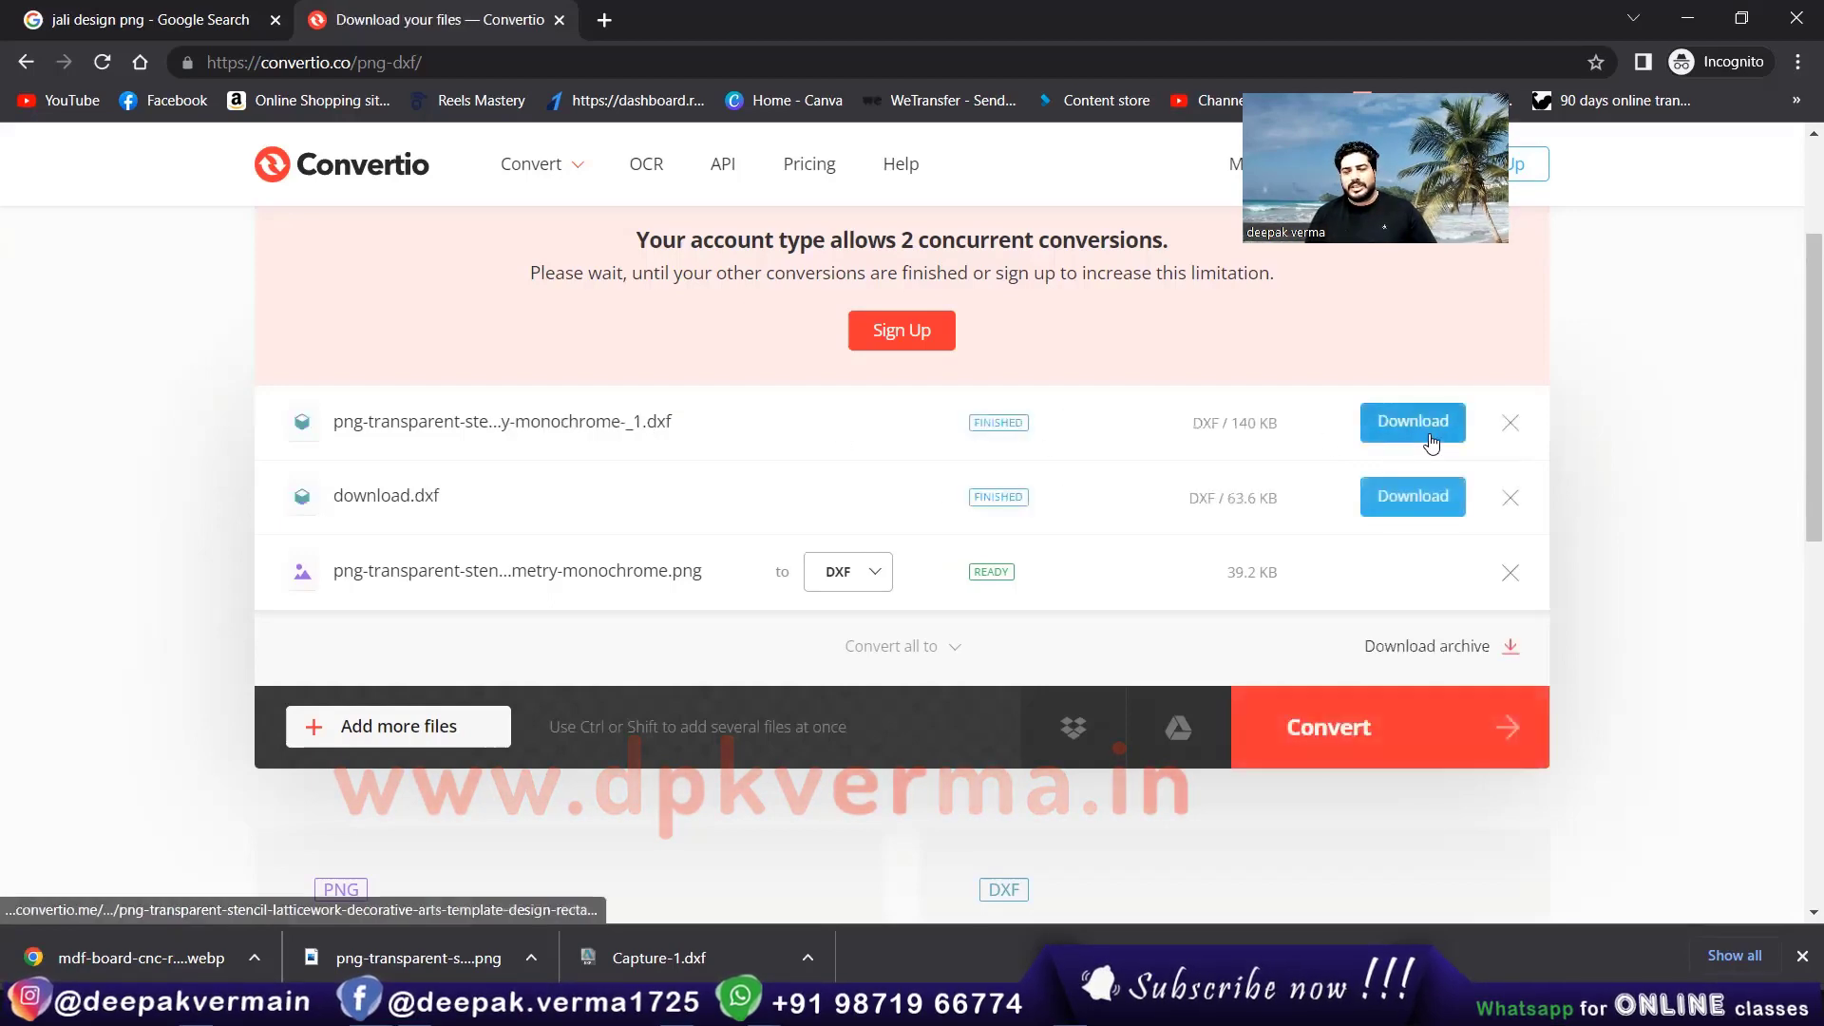
key("alt+Tab")
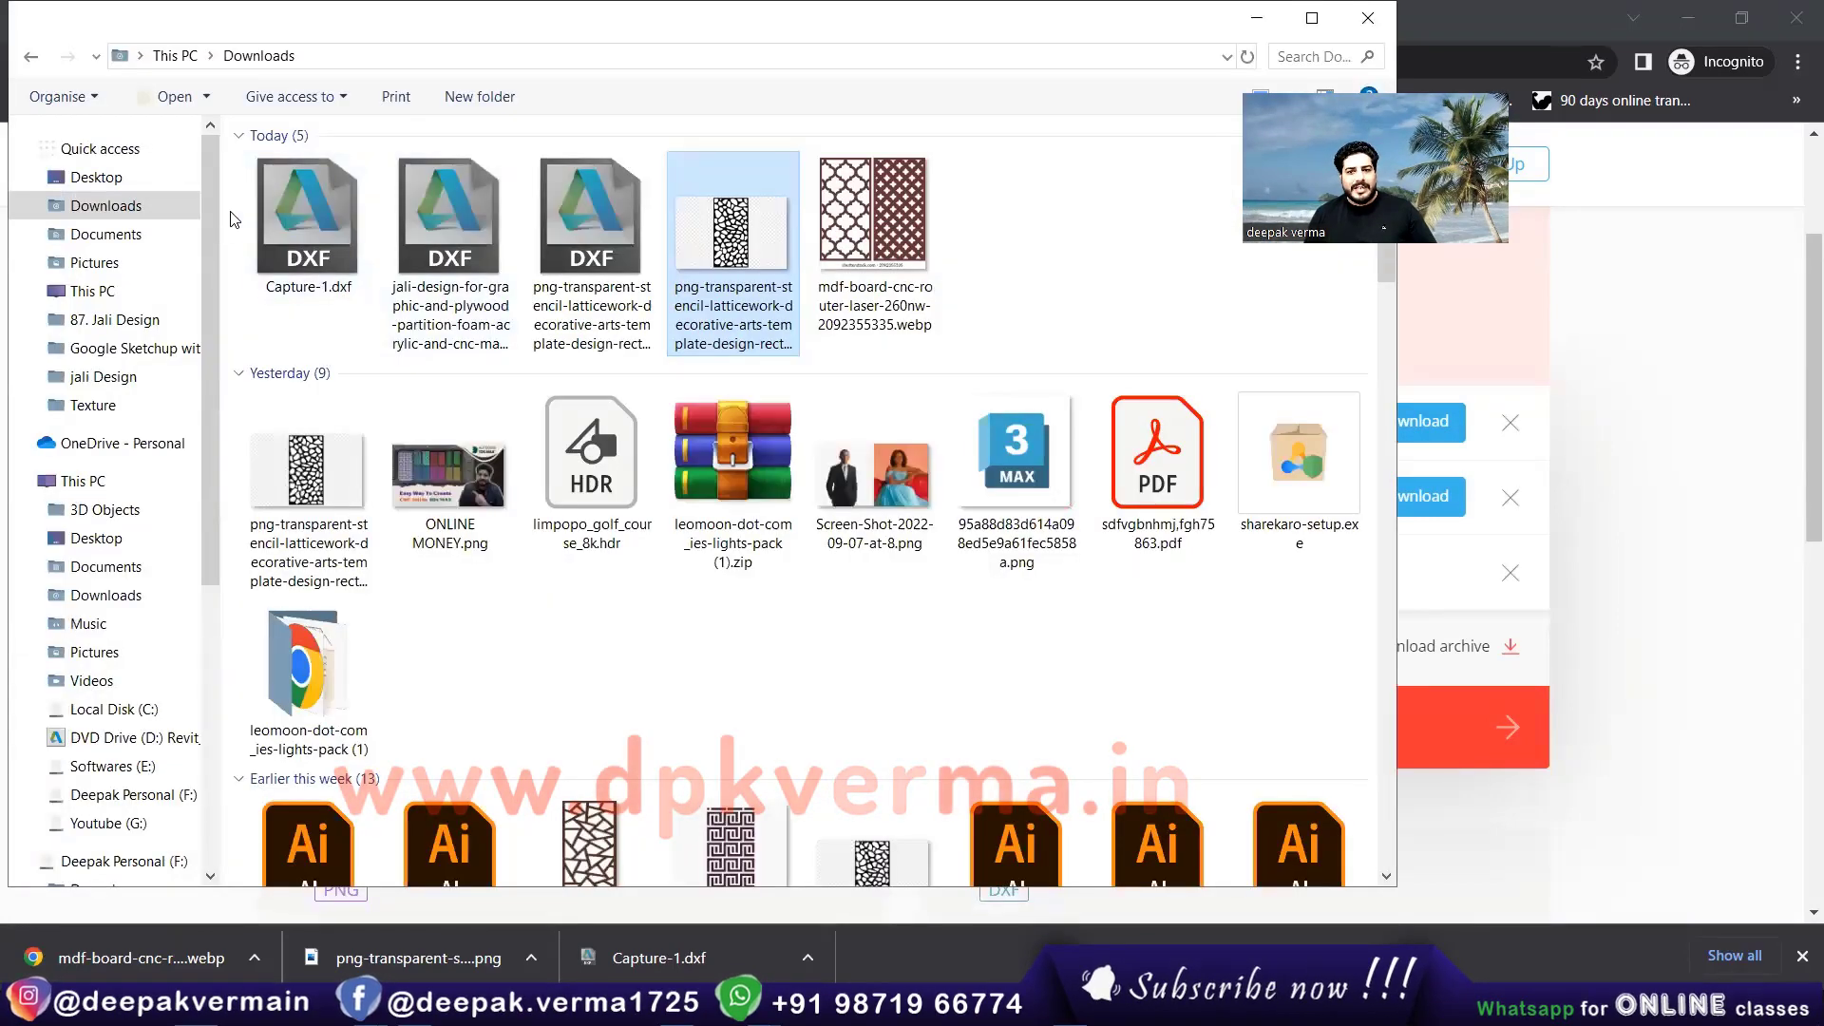
left_click_drag(230, 211, 593, 214)
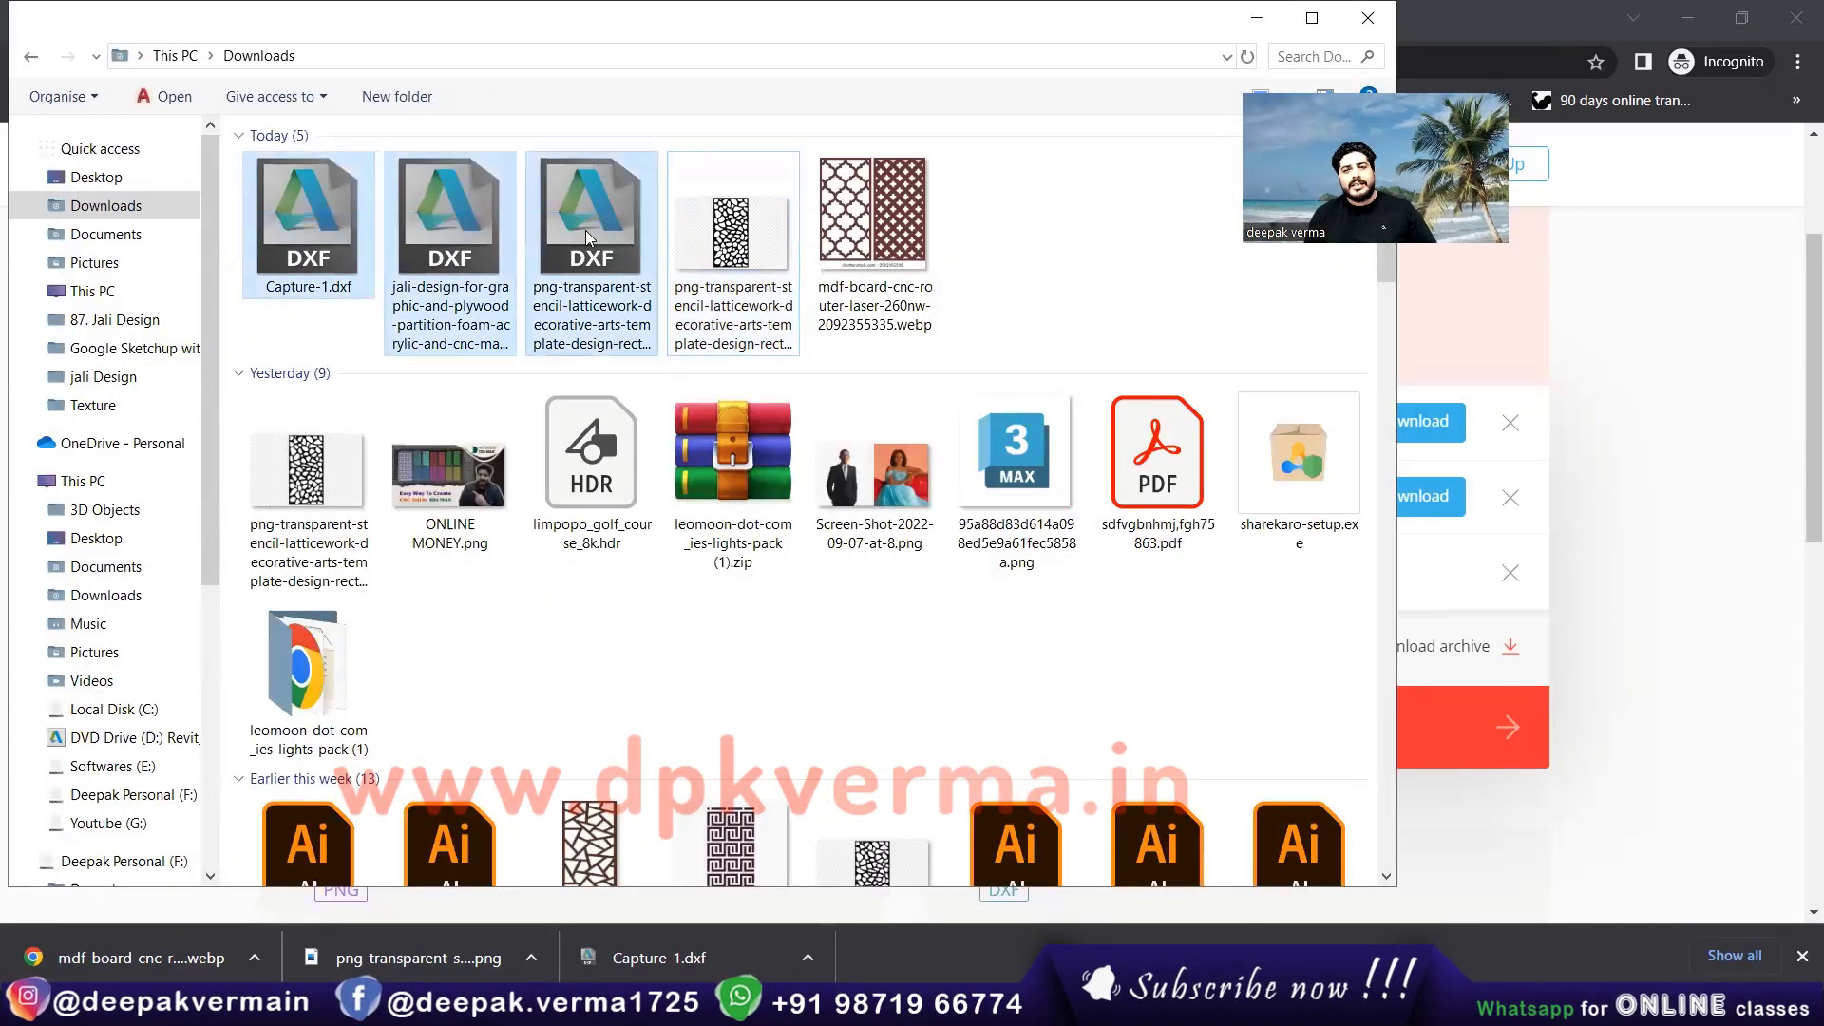
Step: Select and delete the four old jali patterns, leaving an empty model
left_click(237, 215)
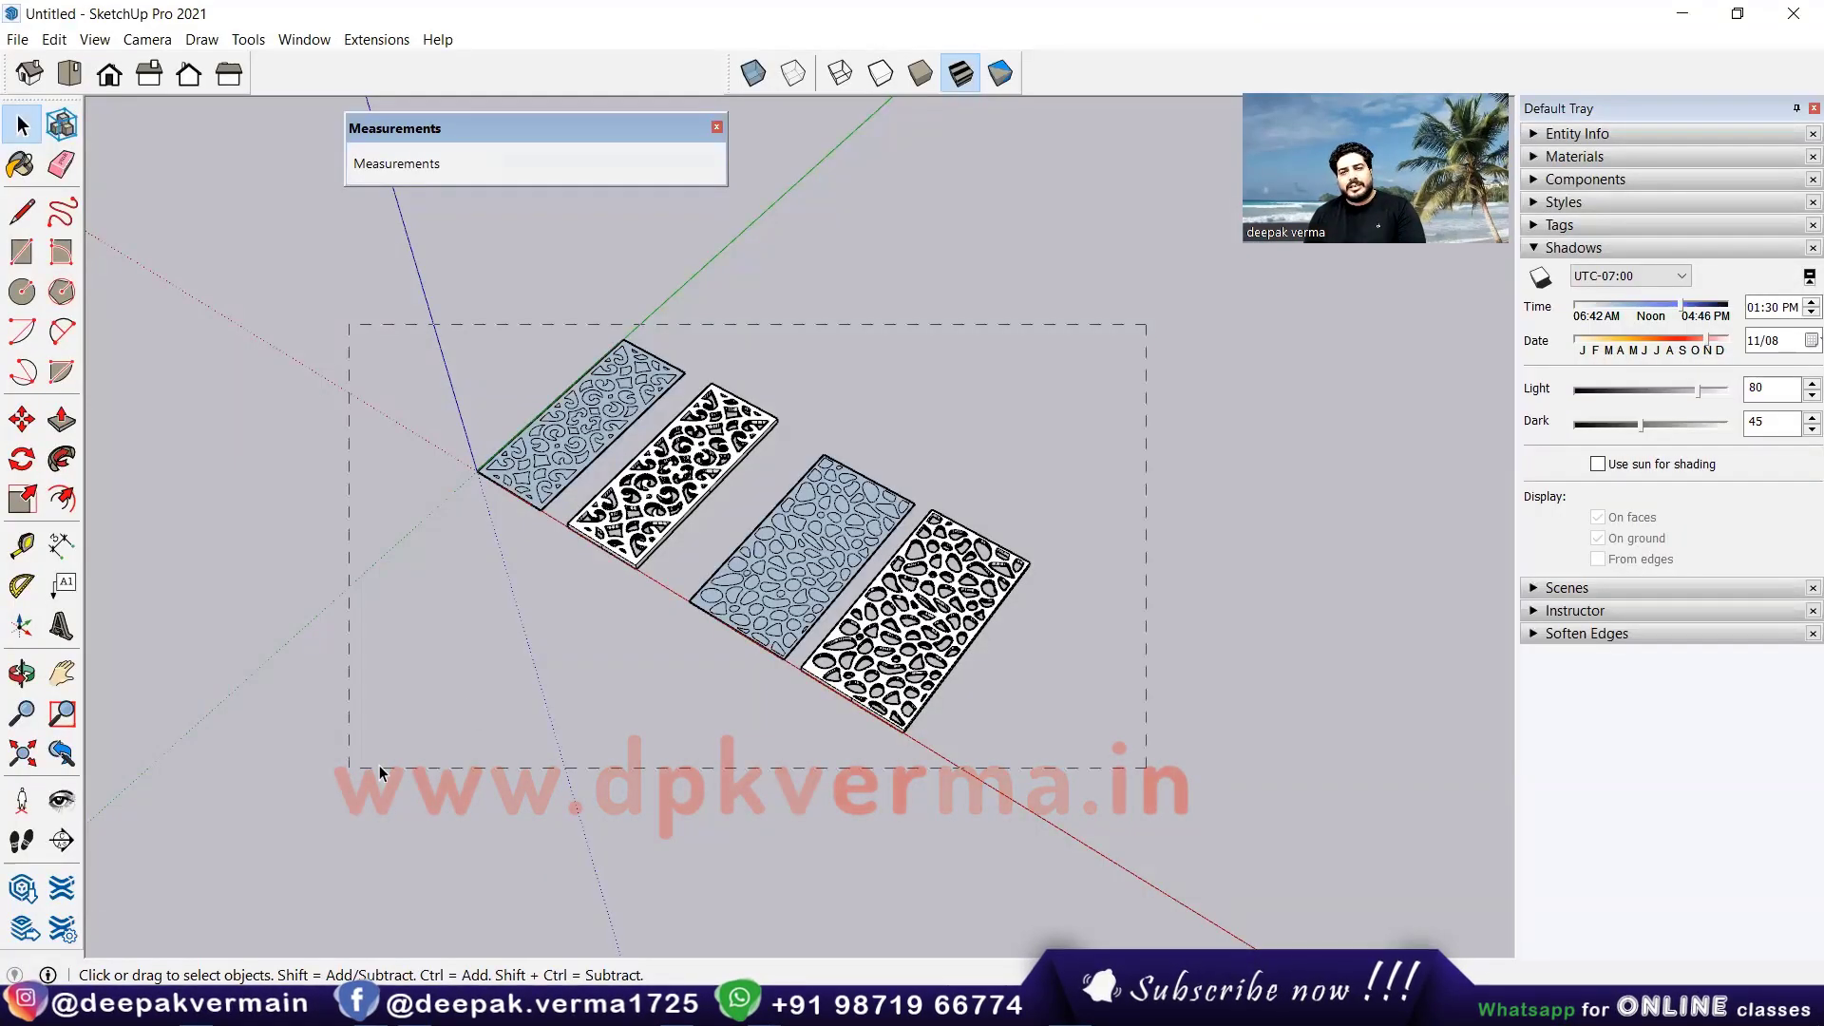
left_click_drag(379, 767, 368, 743)
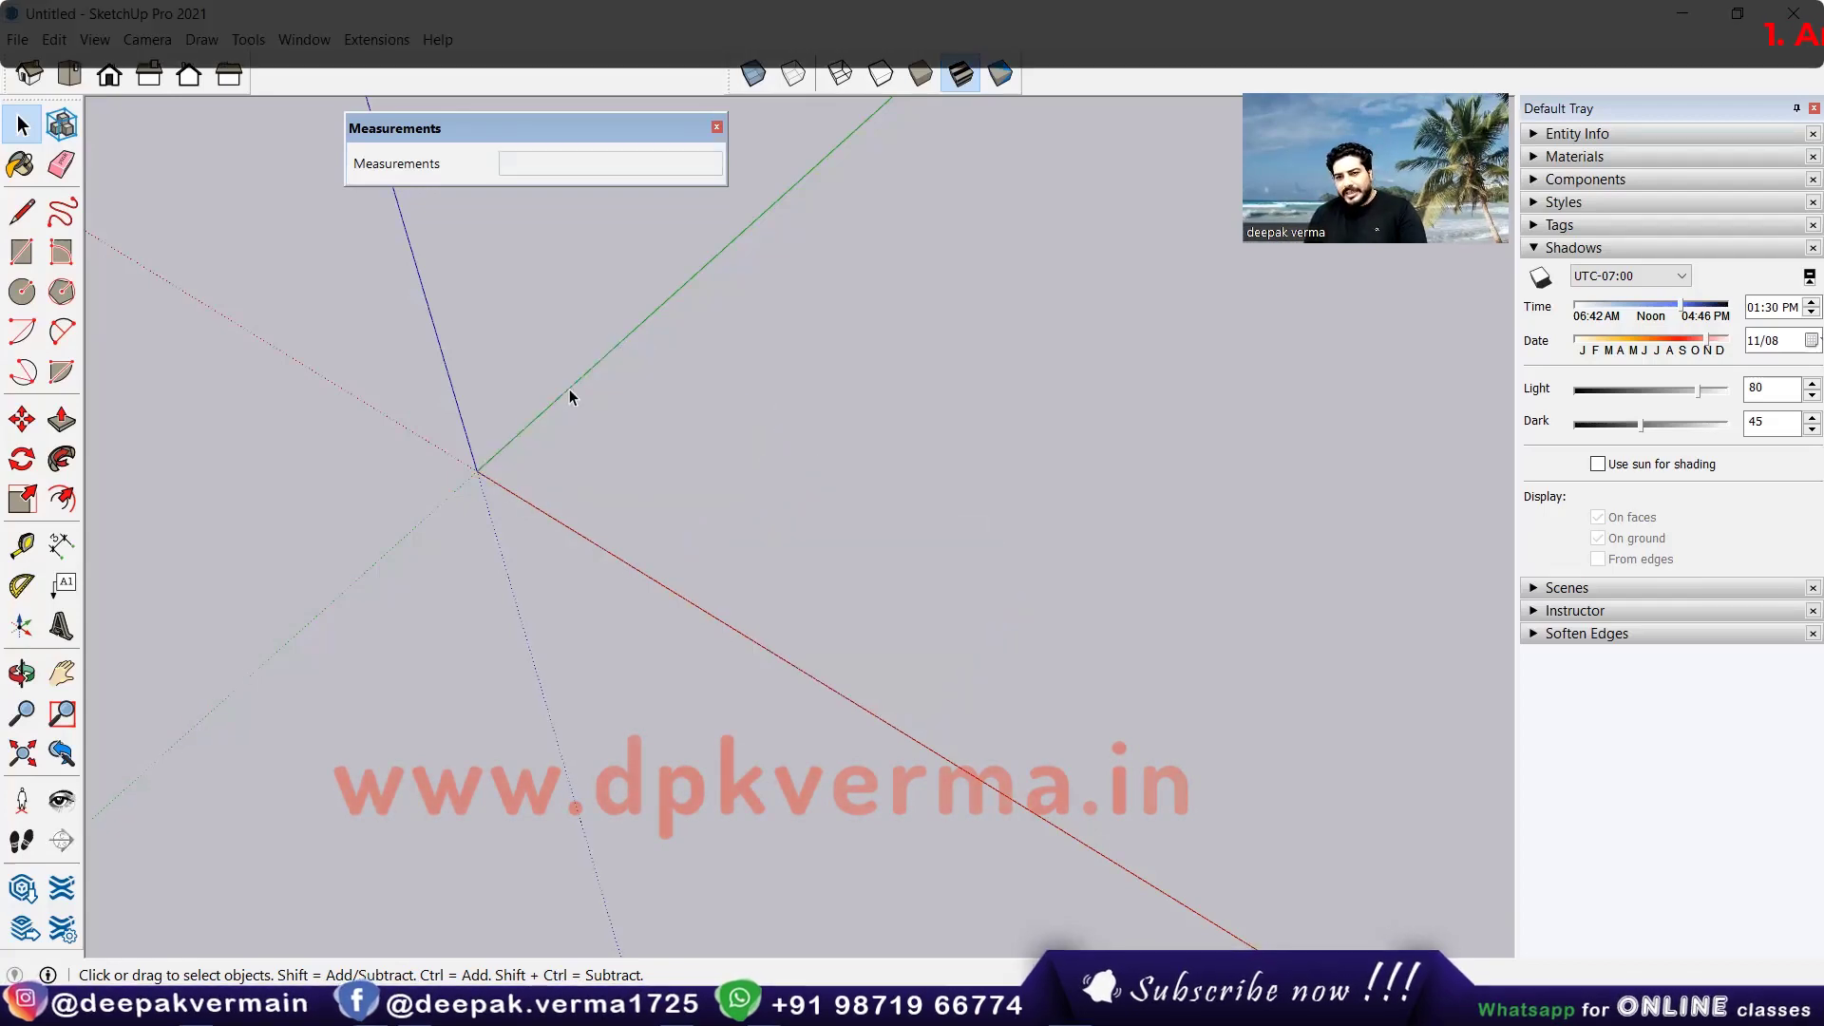
mouse_move(570, 397)
middle_mouse_down()
mouse_move(611, 460)
mouse_move(561, 725)
mouse_move(538, 724)
mouse_move(604, 656)
middle_mouse_up()
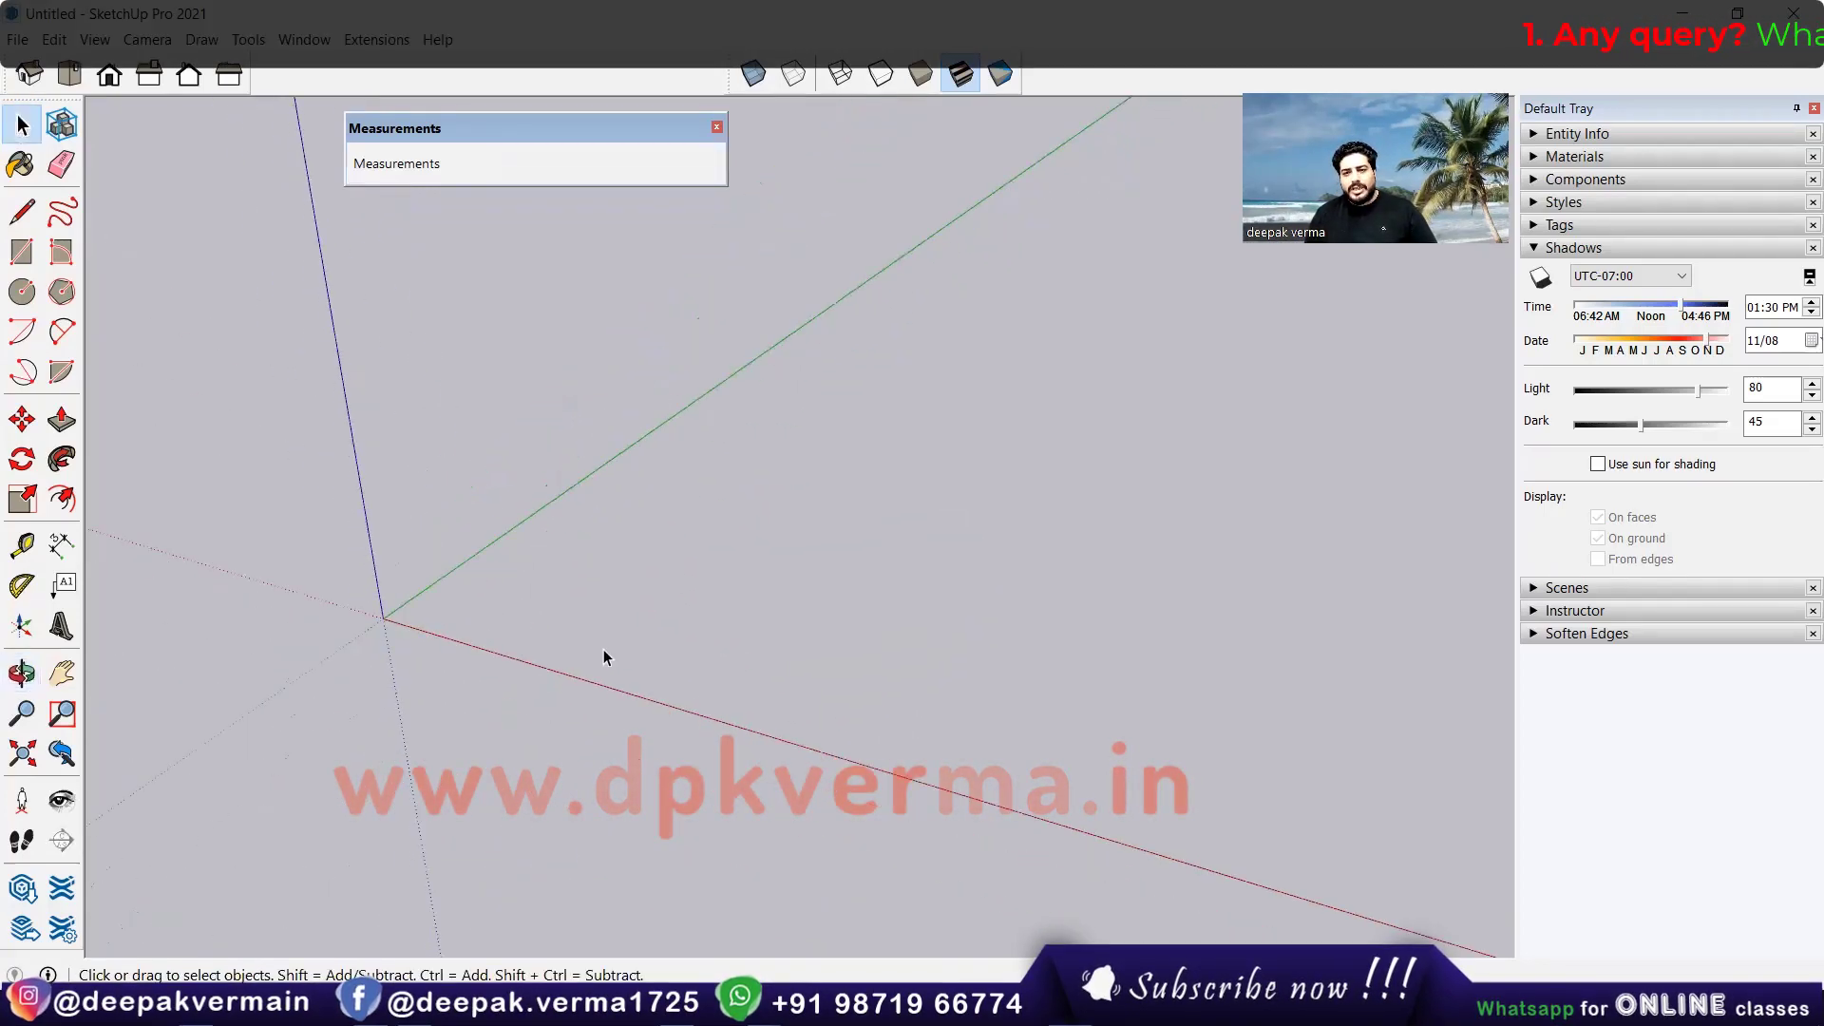
left_click(17, 39)
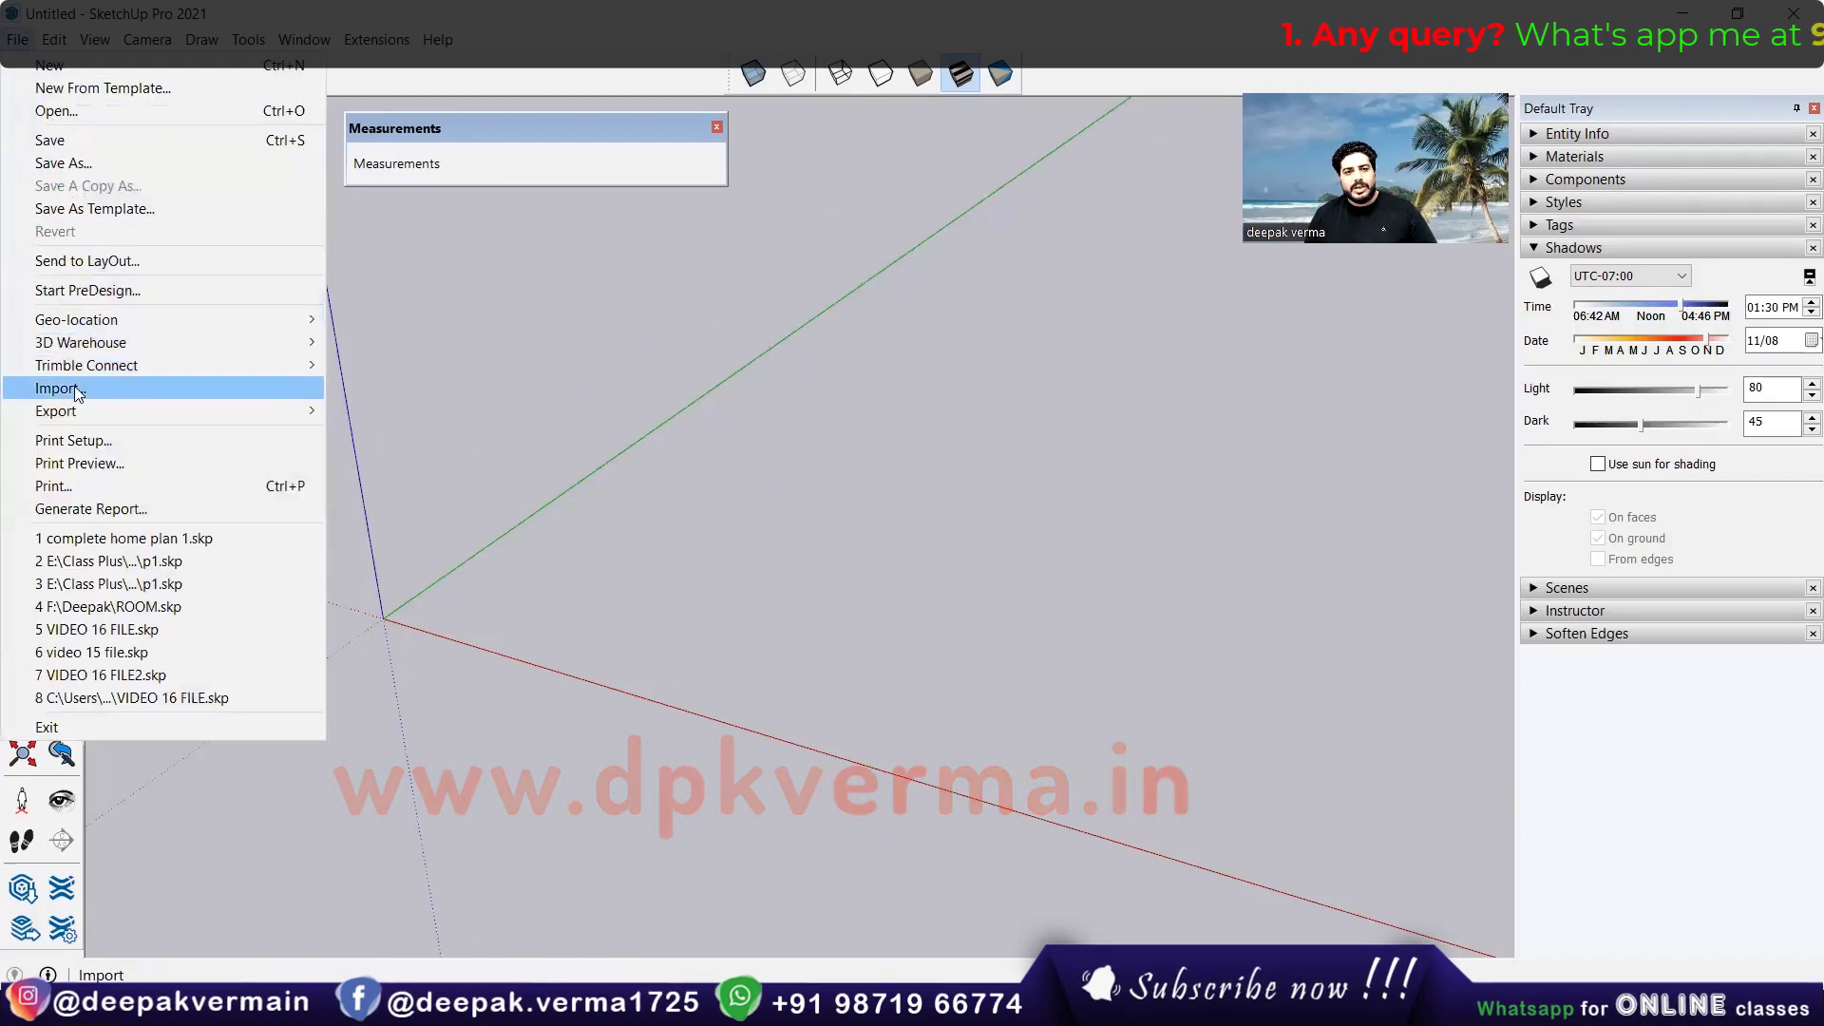
Step: Import the pebble-pattern DXF from Downloads, bringing in 85 2D polylines
left_click(78, 389)
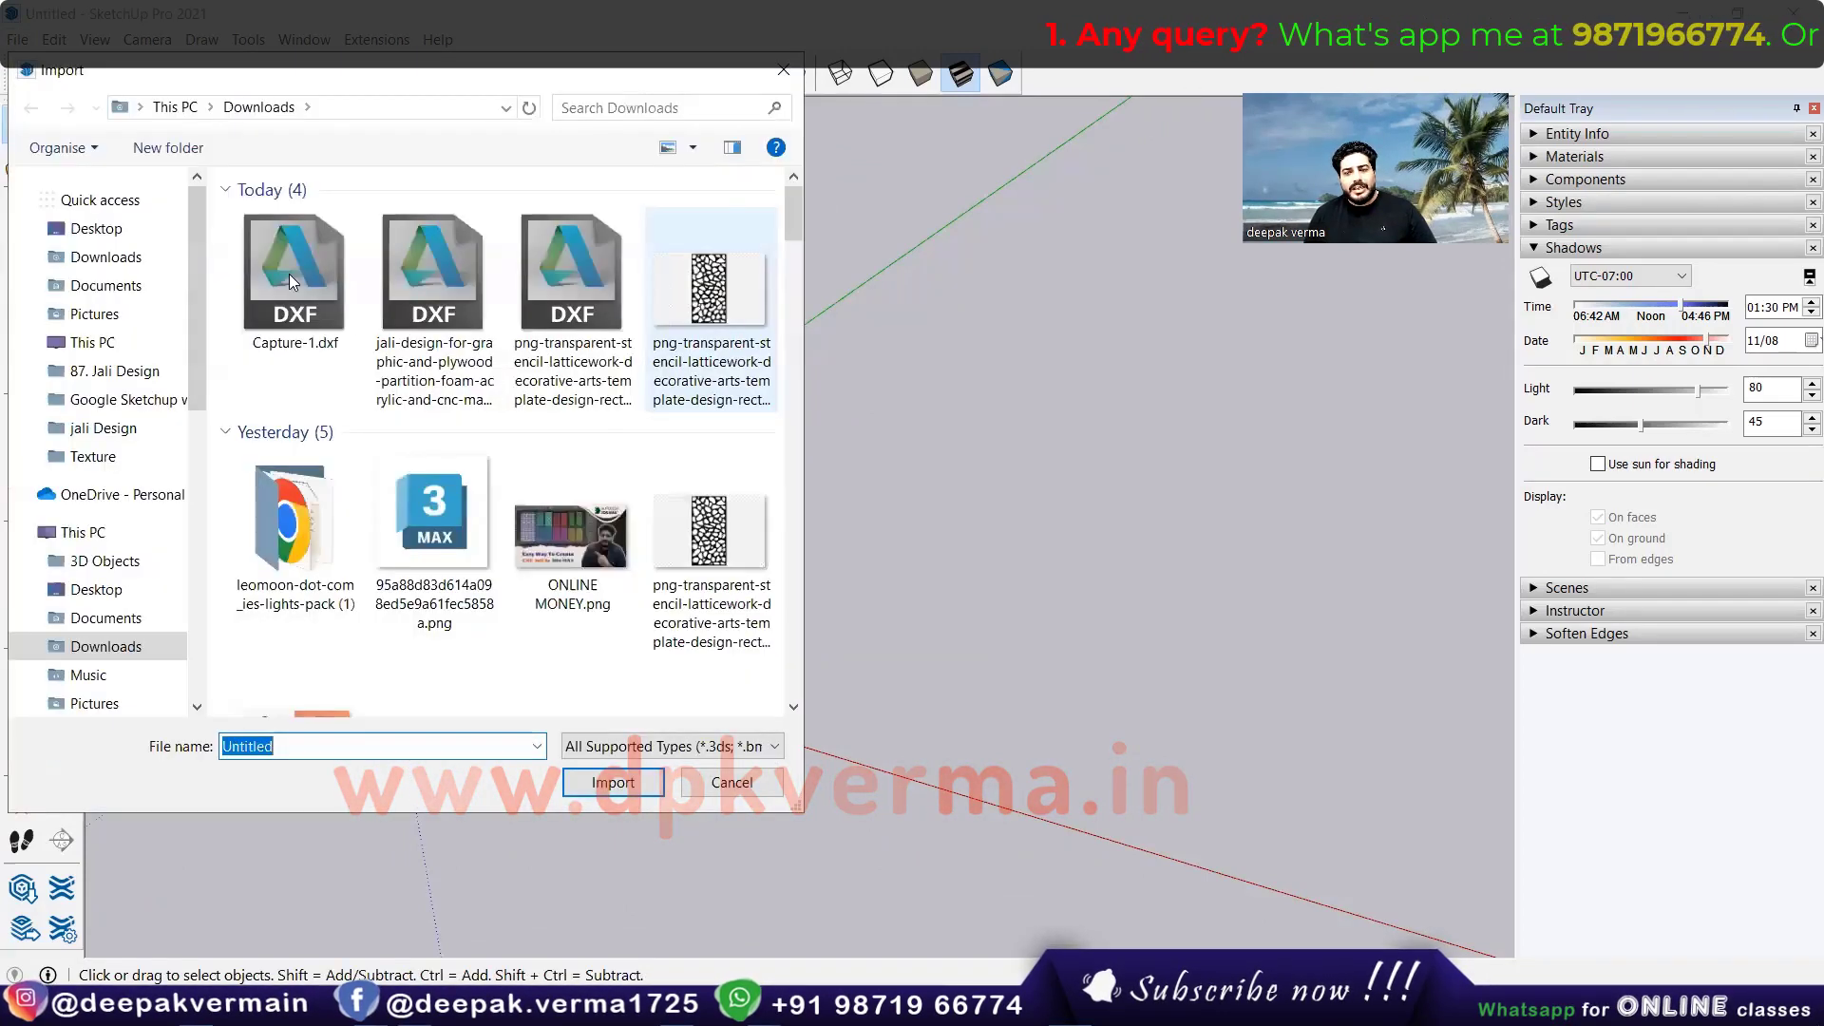
left_click(559, 266)
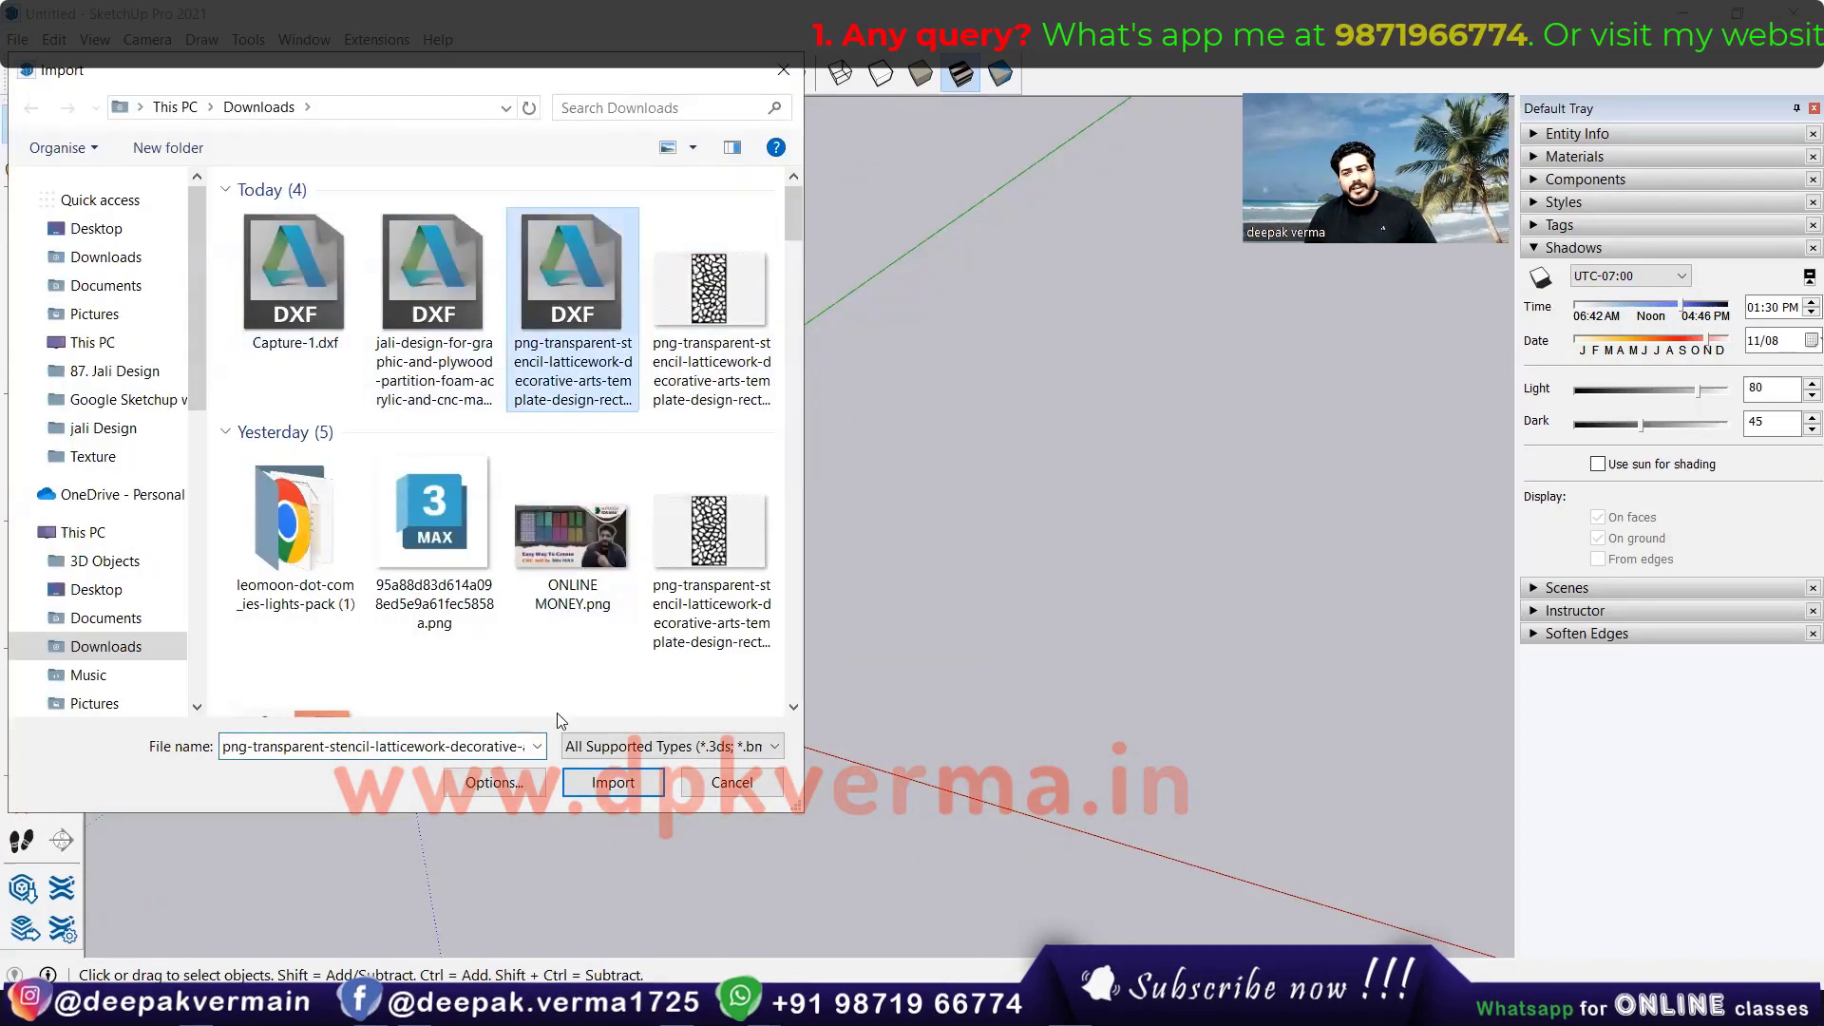
left_click(613, 782)
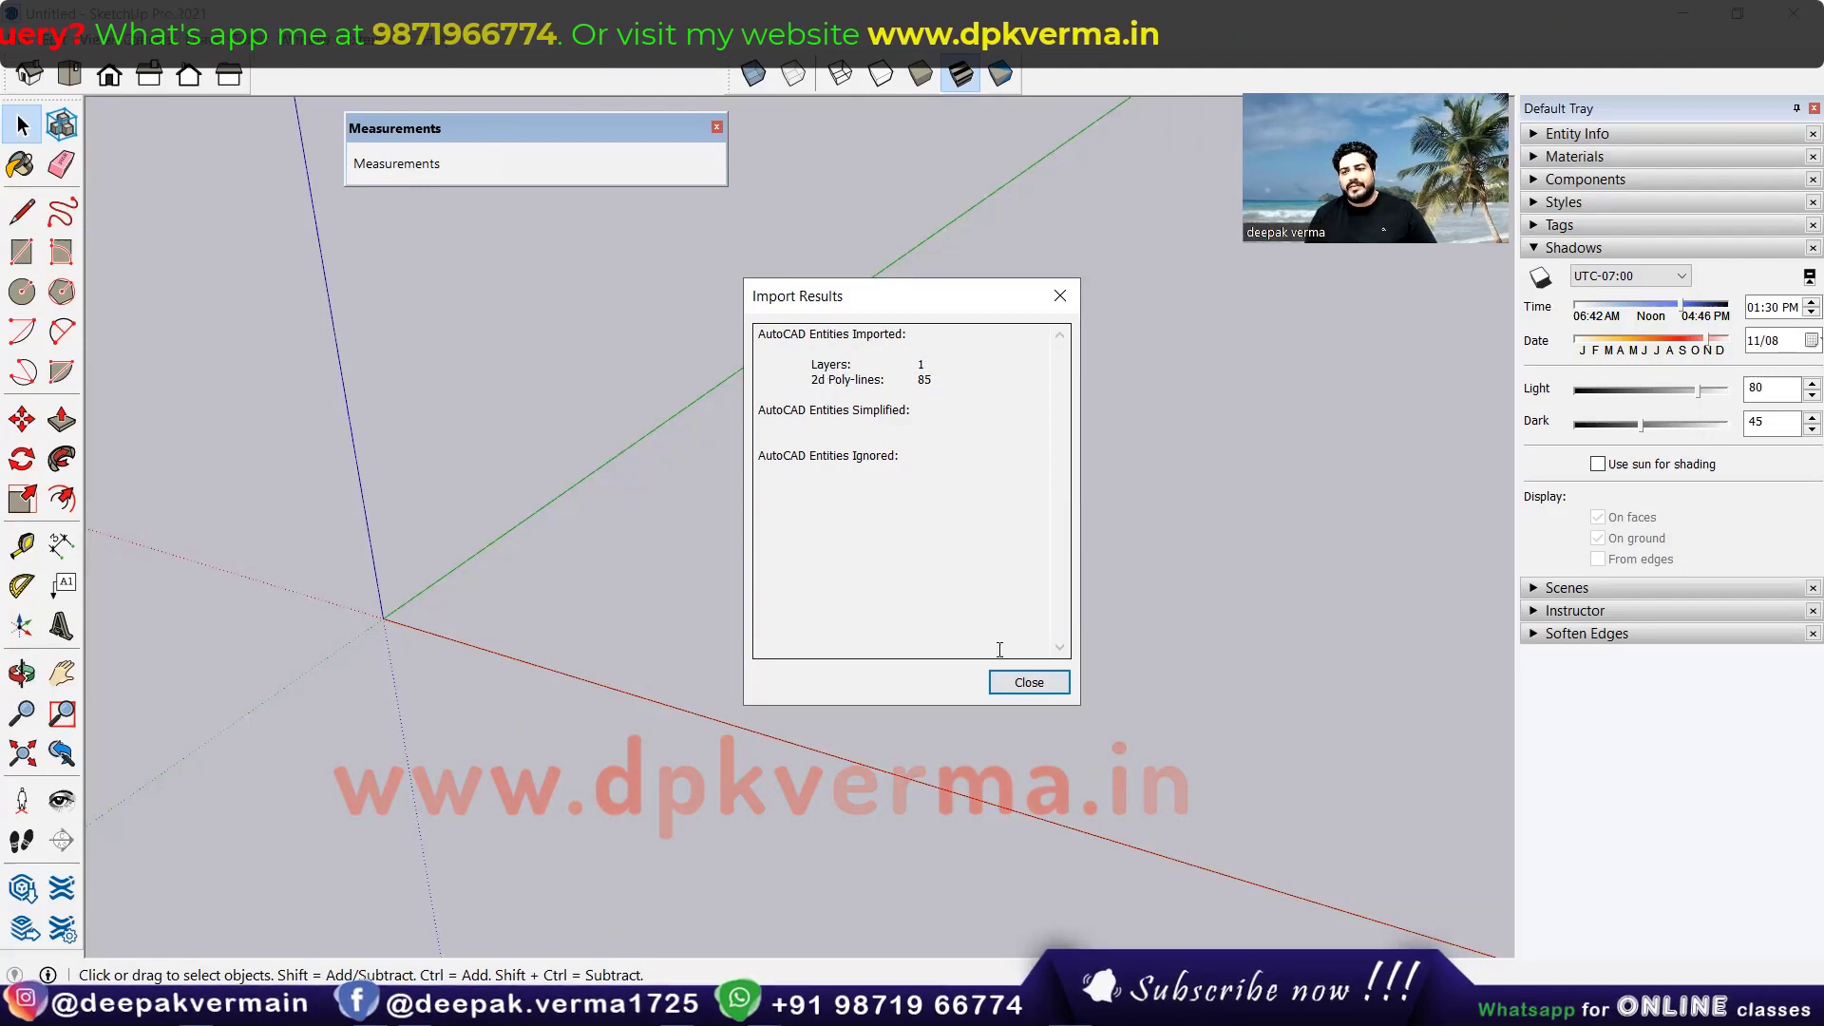
Step: Close the import summary and zoom in on the imported pebble pattern
left_click(1029, 682)
scroll(876, 580, "down", 2)
scroll(876, 579, "down", 2)
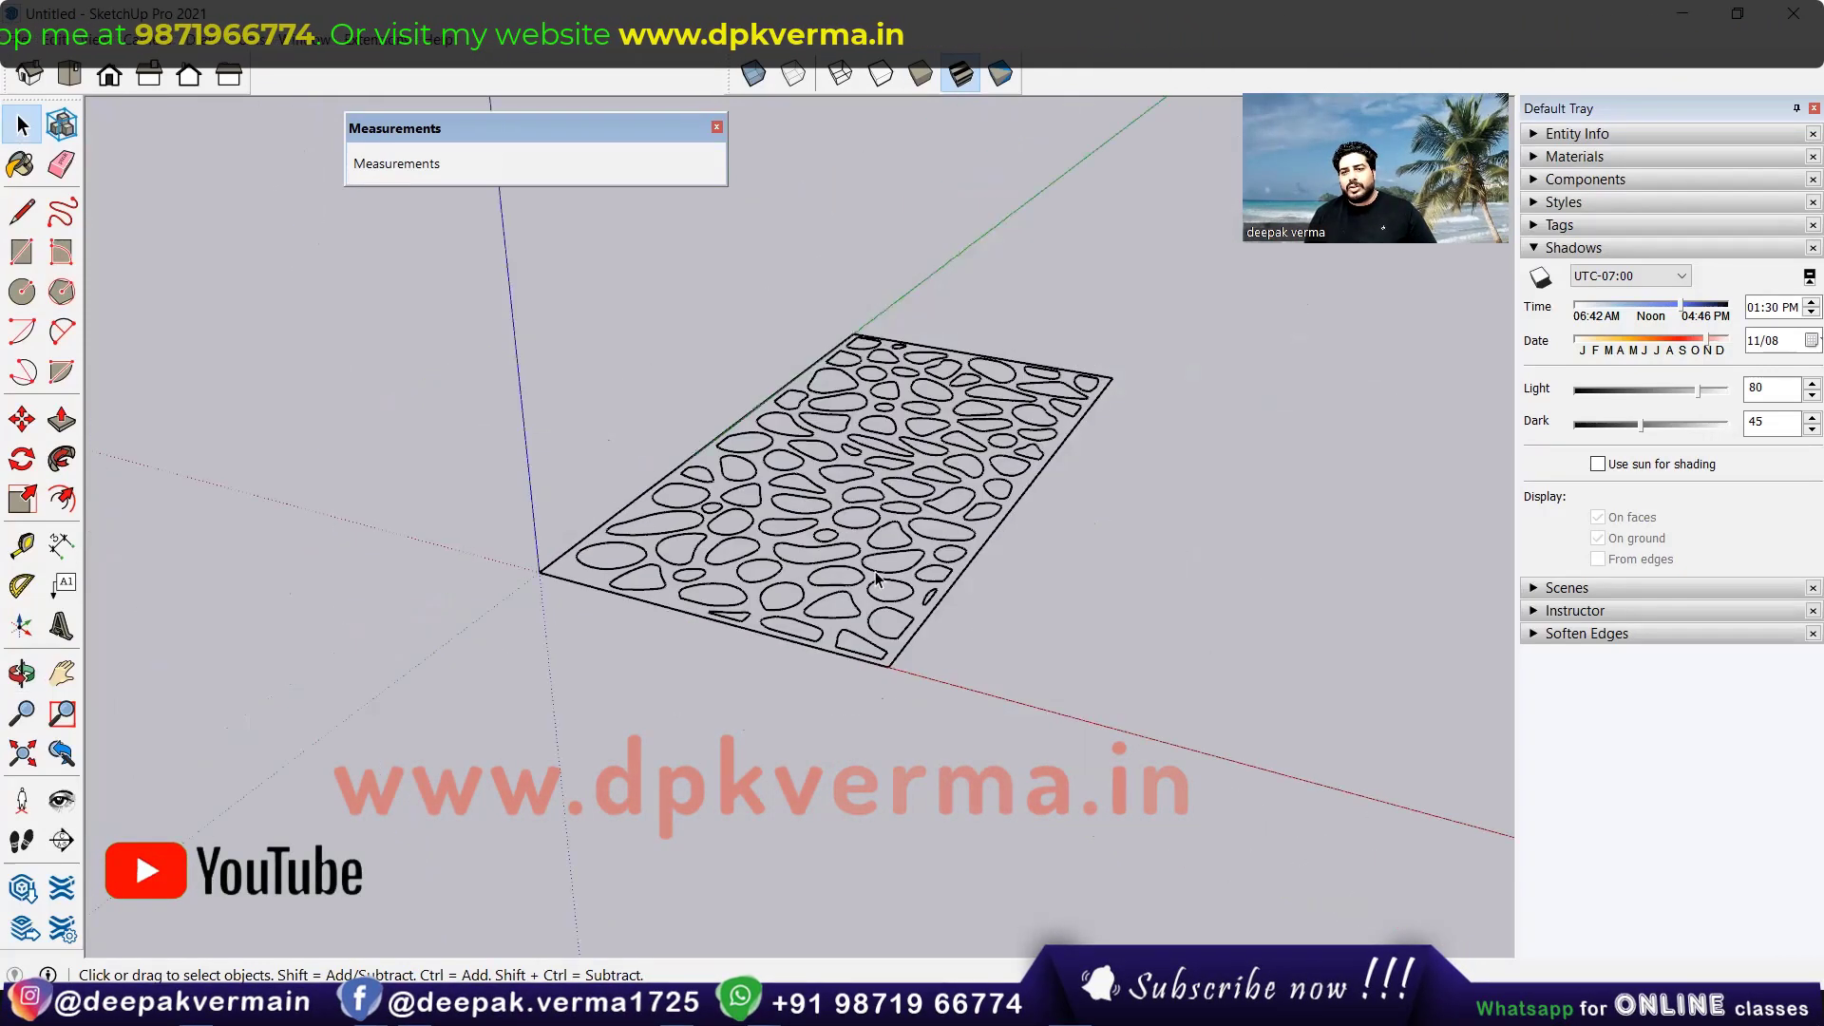
left_click(876, 579)
mouse_move(876, 580)
middle_mouse_down()
mouse_move(766, 604)
mouse_move(737, 693)
mouse_move(751, 655)
middle_mouse_up()
key("space")
key("m")
key("space")
Step: Explode the pebble pattern component into loose edges
left_click(718, 586)
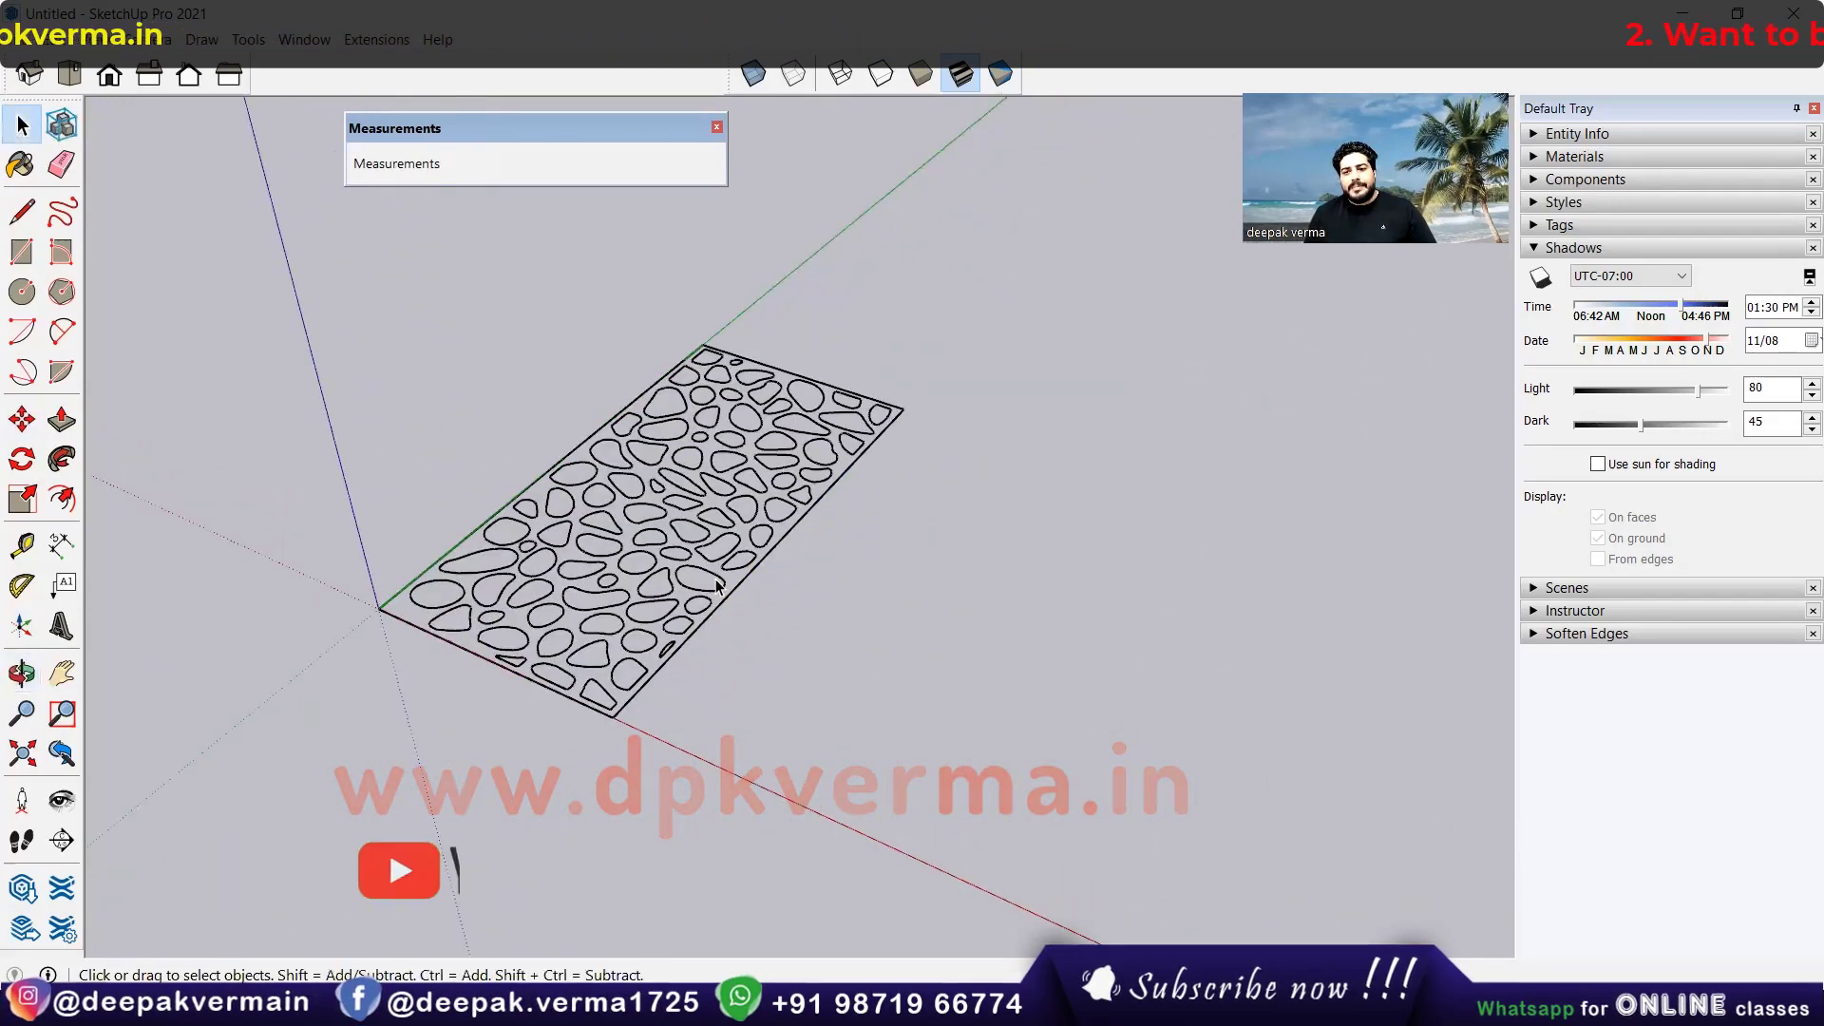
left_click(717, 587)
middle_click_drag(718, 586, 689, 580)
right_click(688, 580)
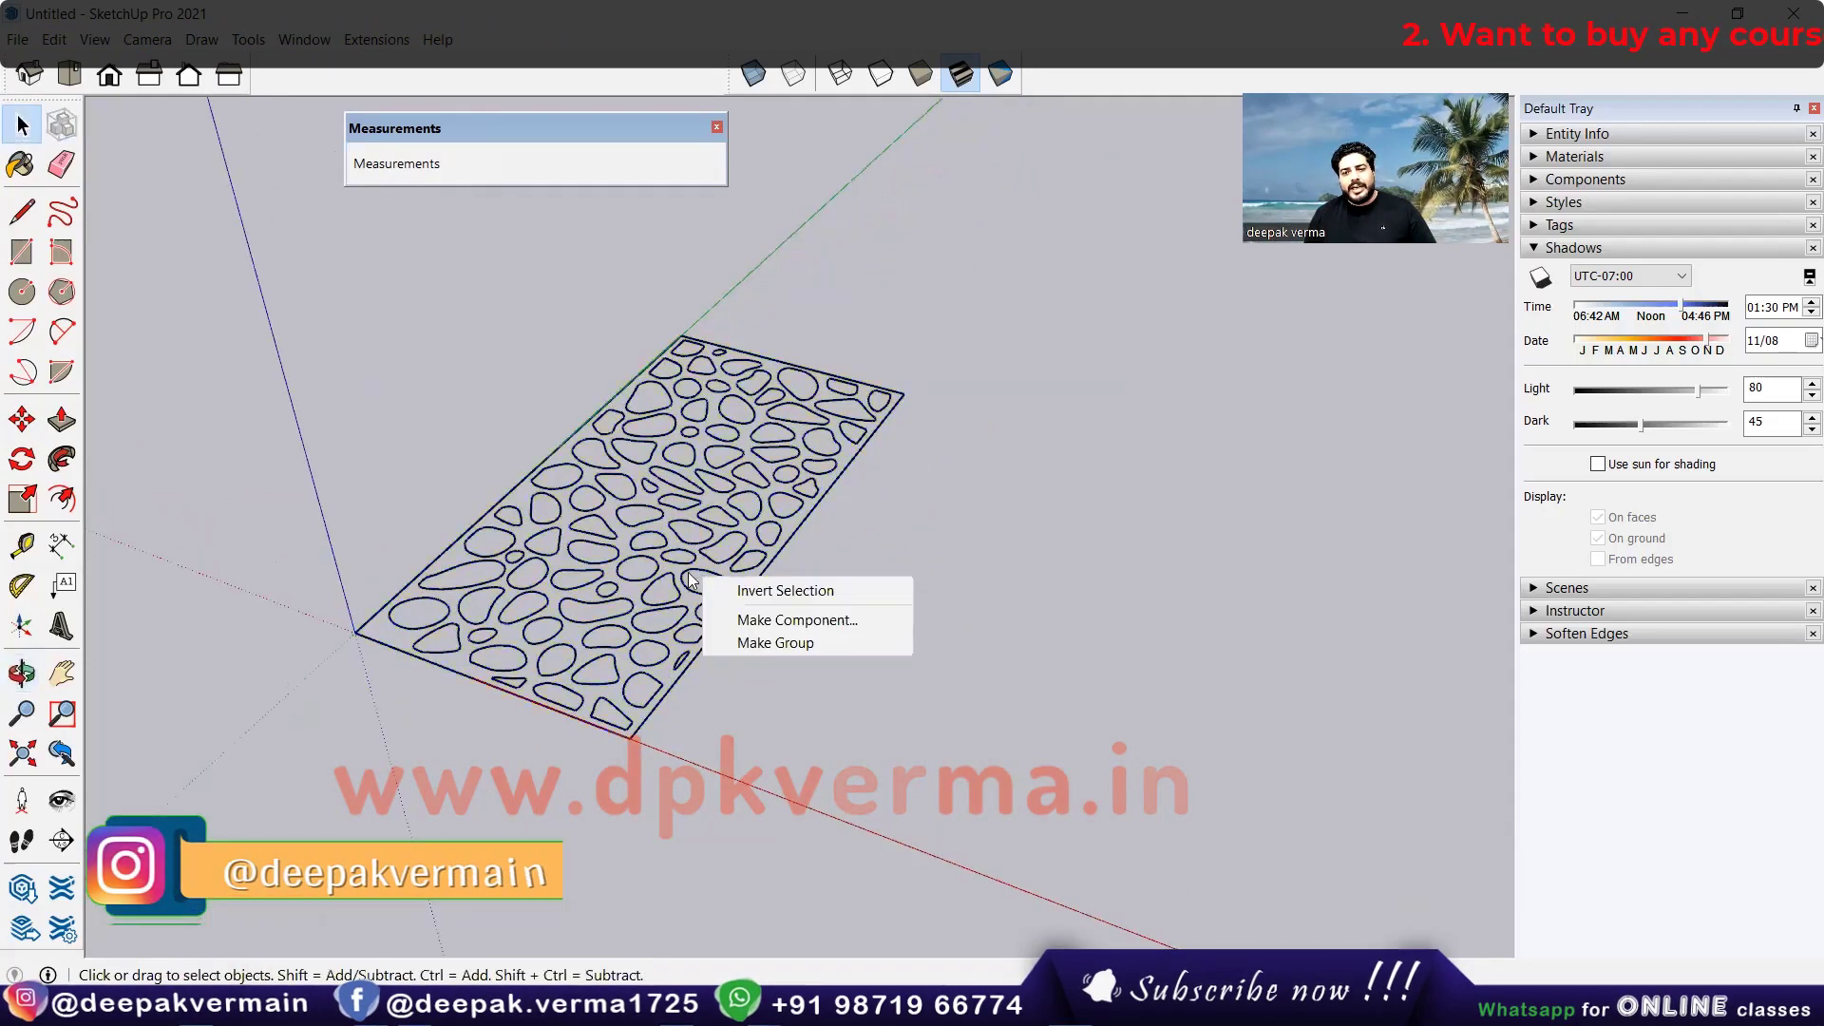
left_click(691, 581)
right_click(681, 568)
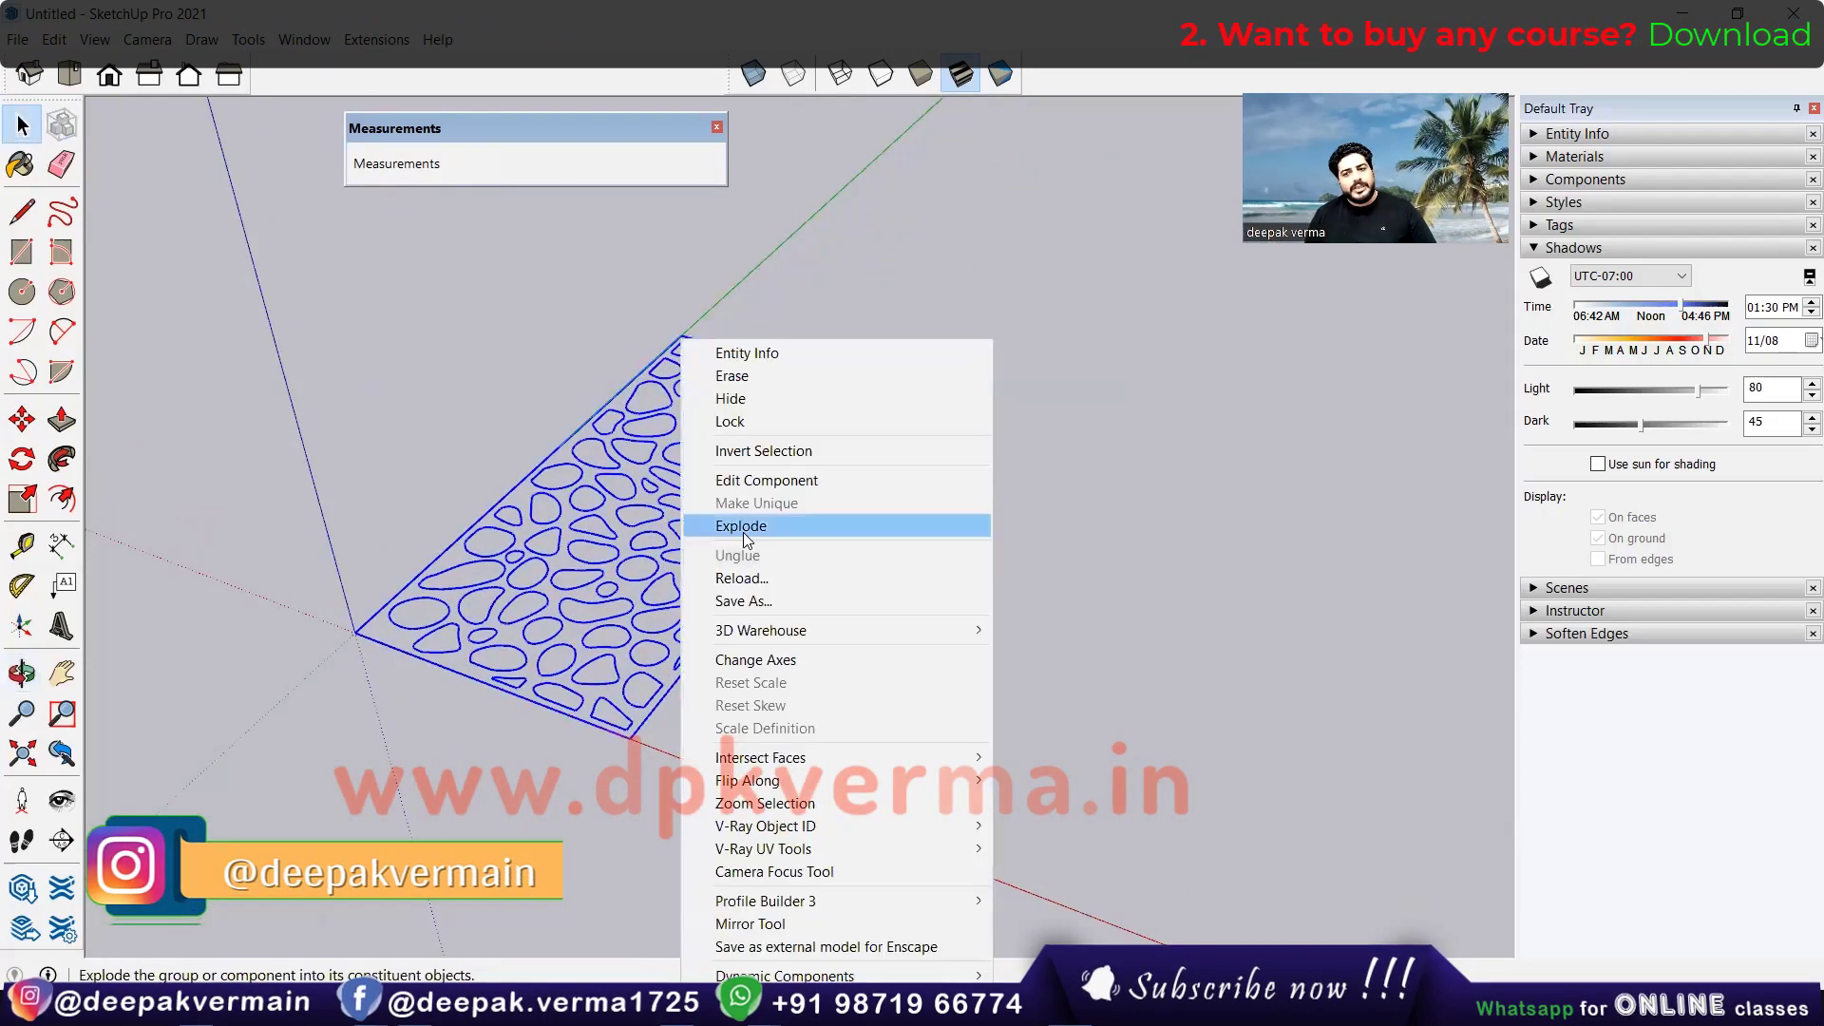
left_click(743, 532)
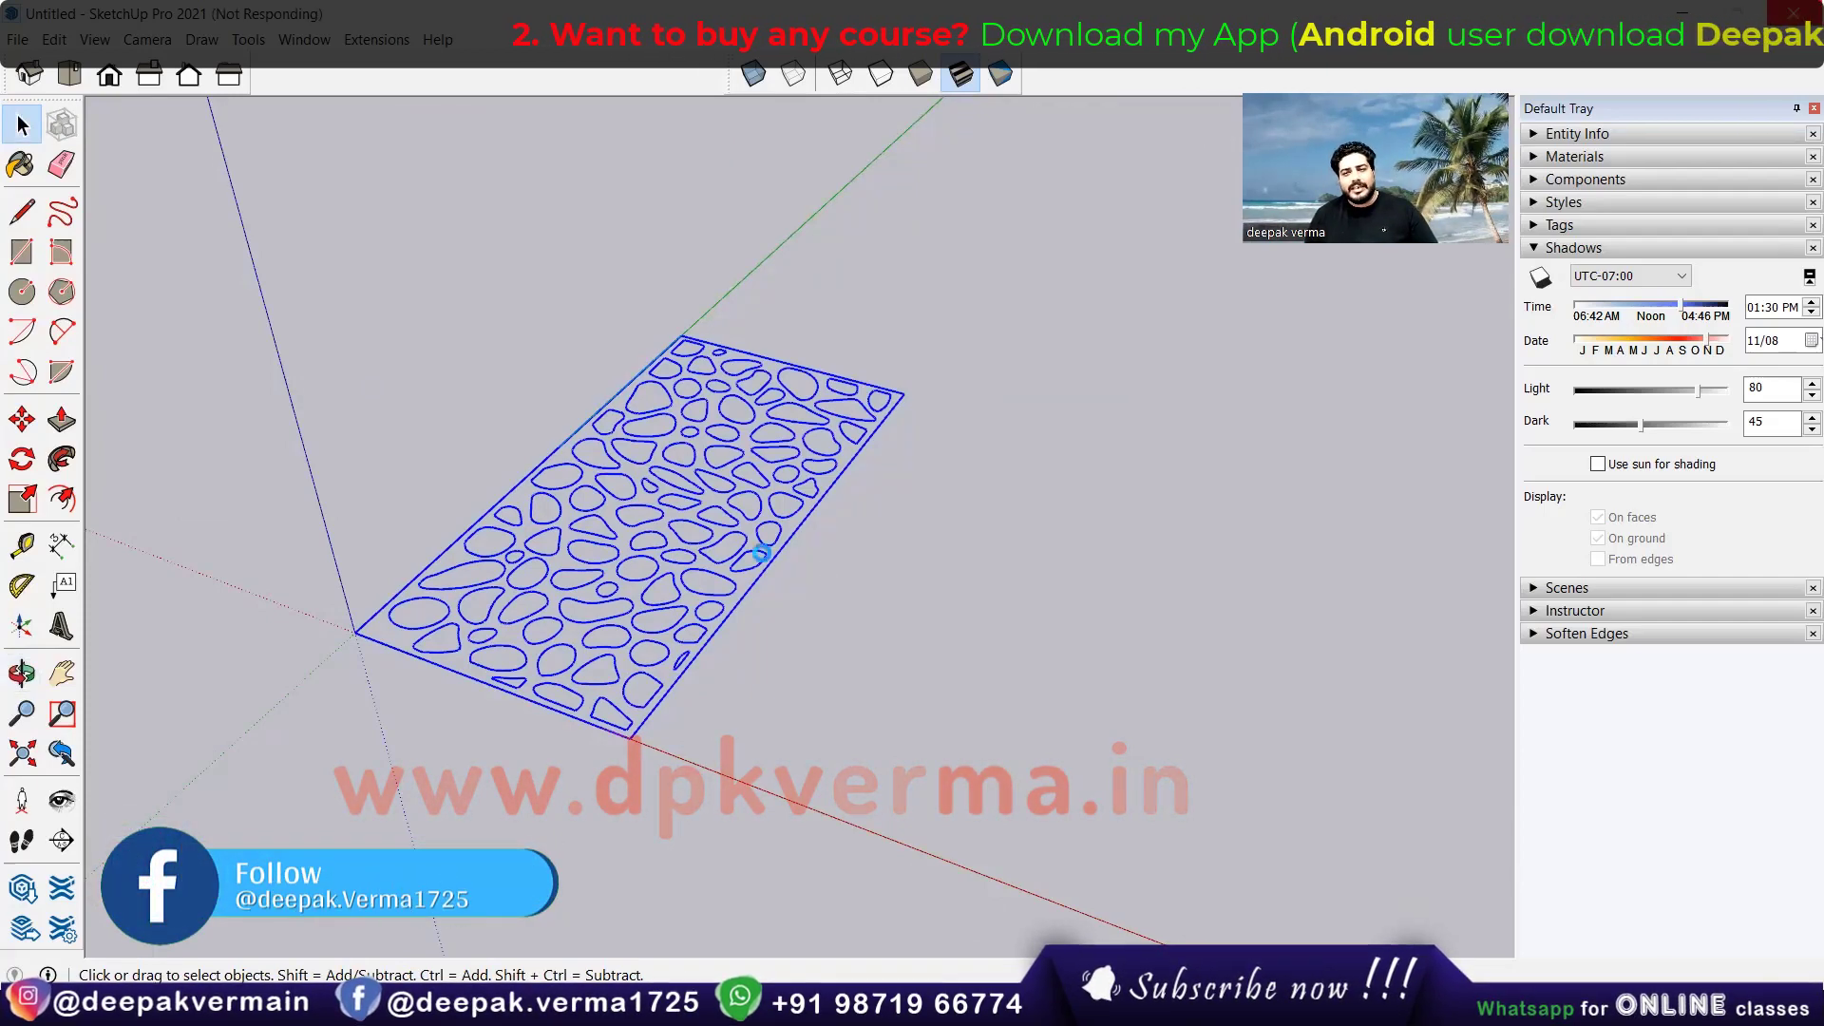
left_click(760, 590)
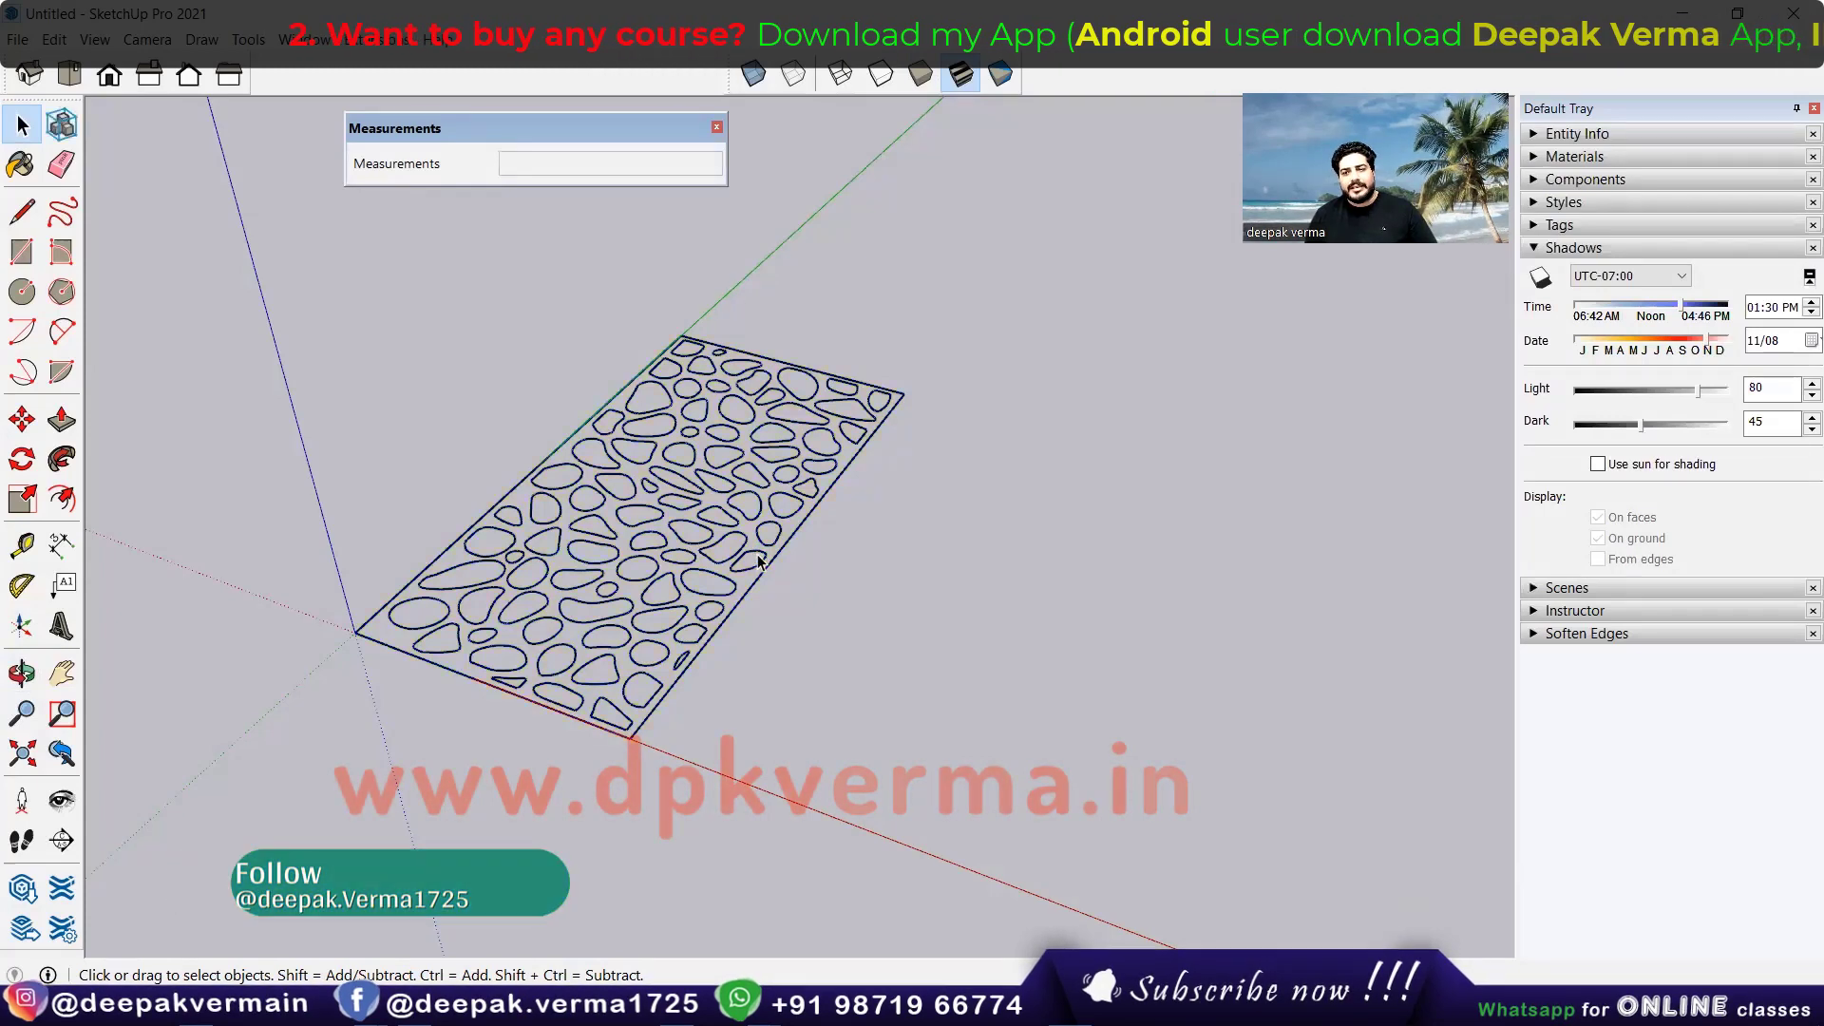
middle_click_drag(760, 589, 743, 594)
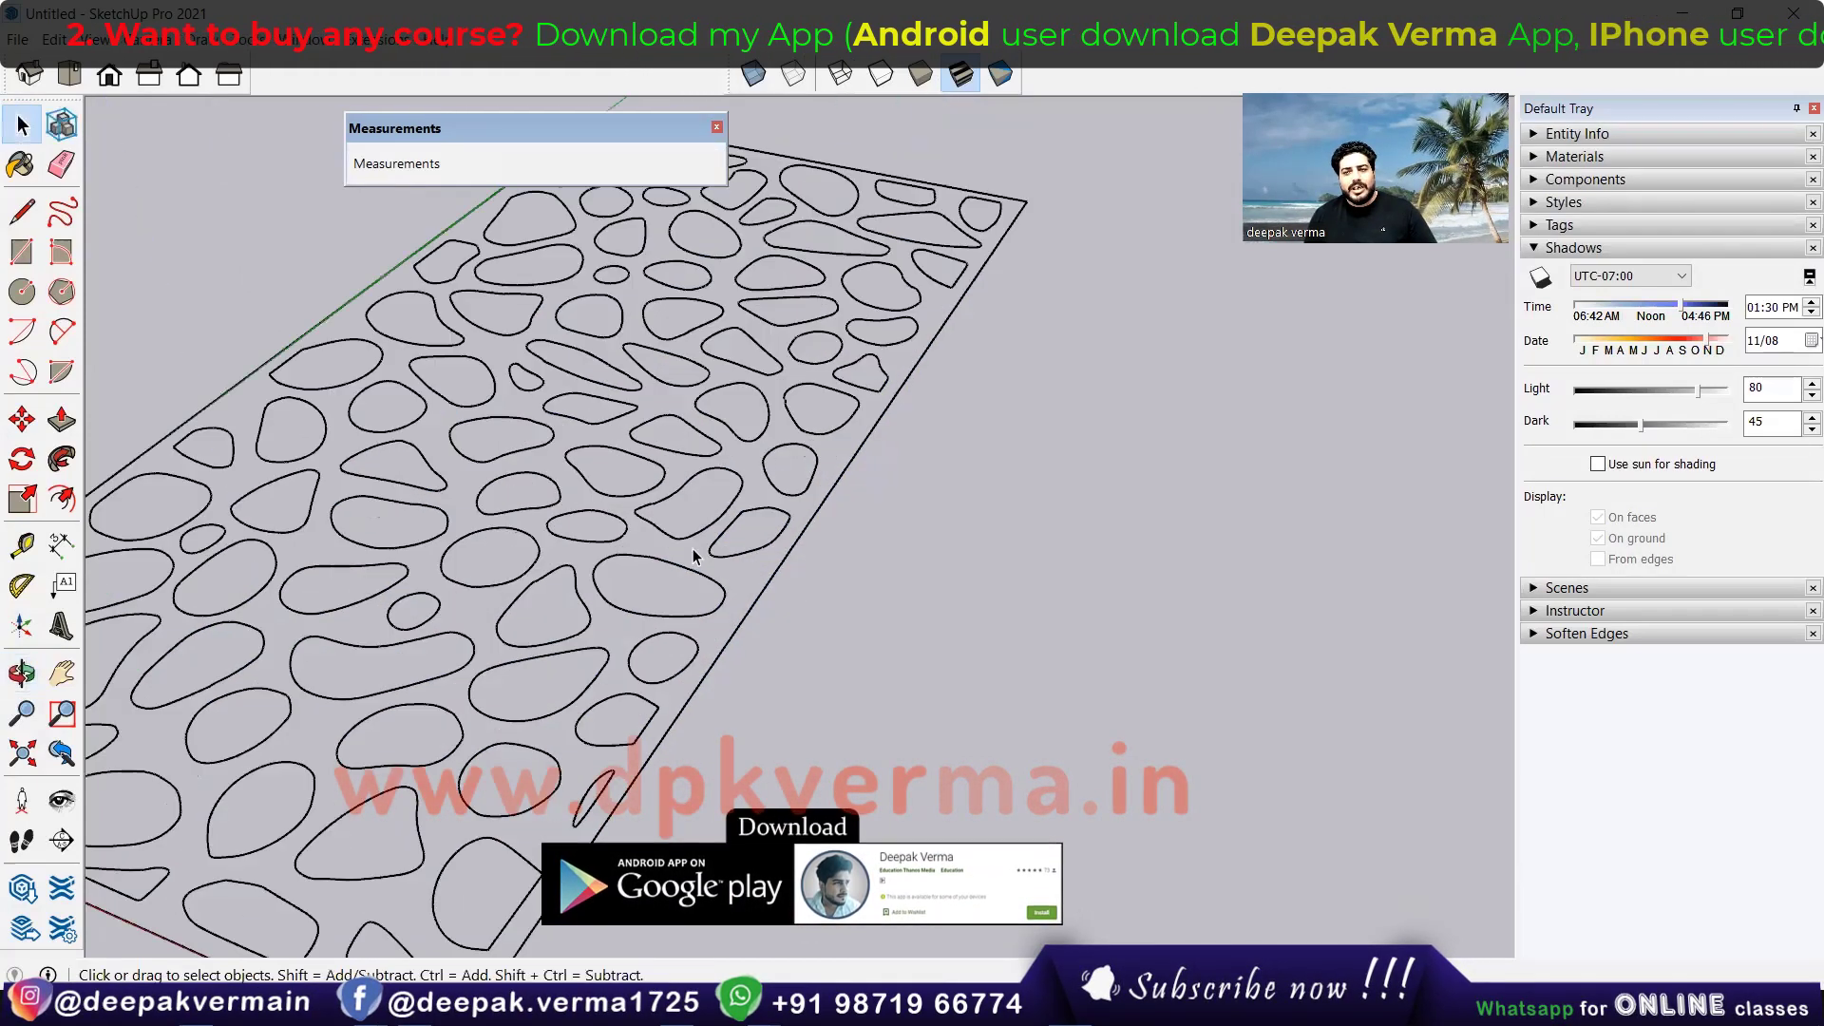
scroll(684, 547, "up", 4)
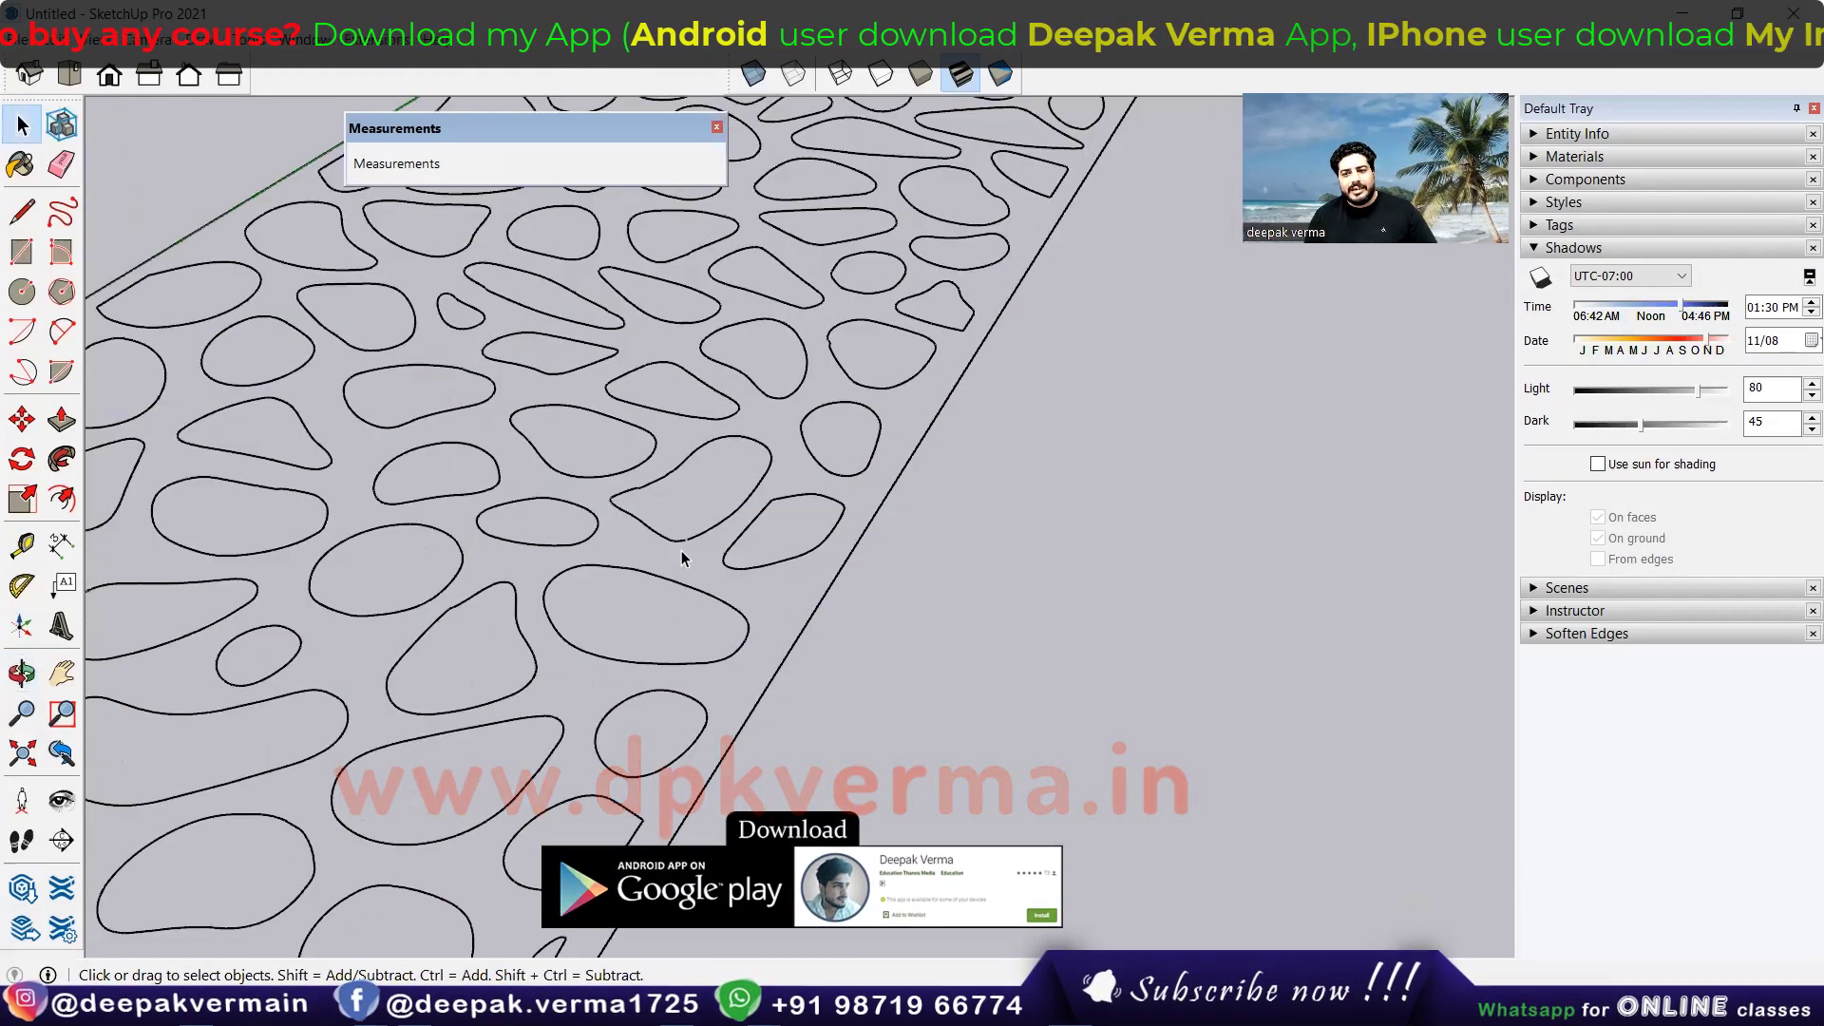
left_click(682, 539)
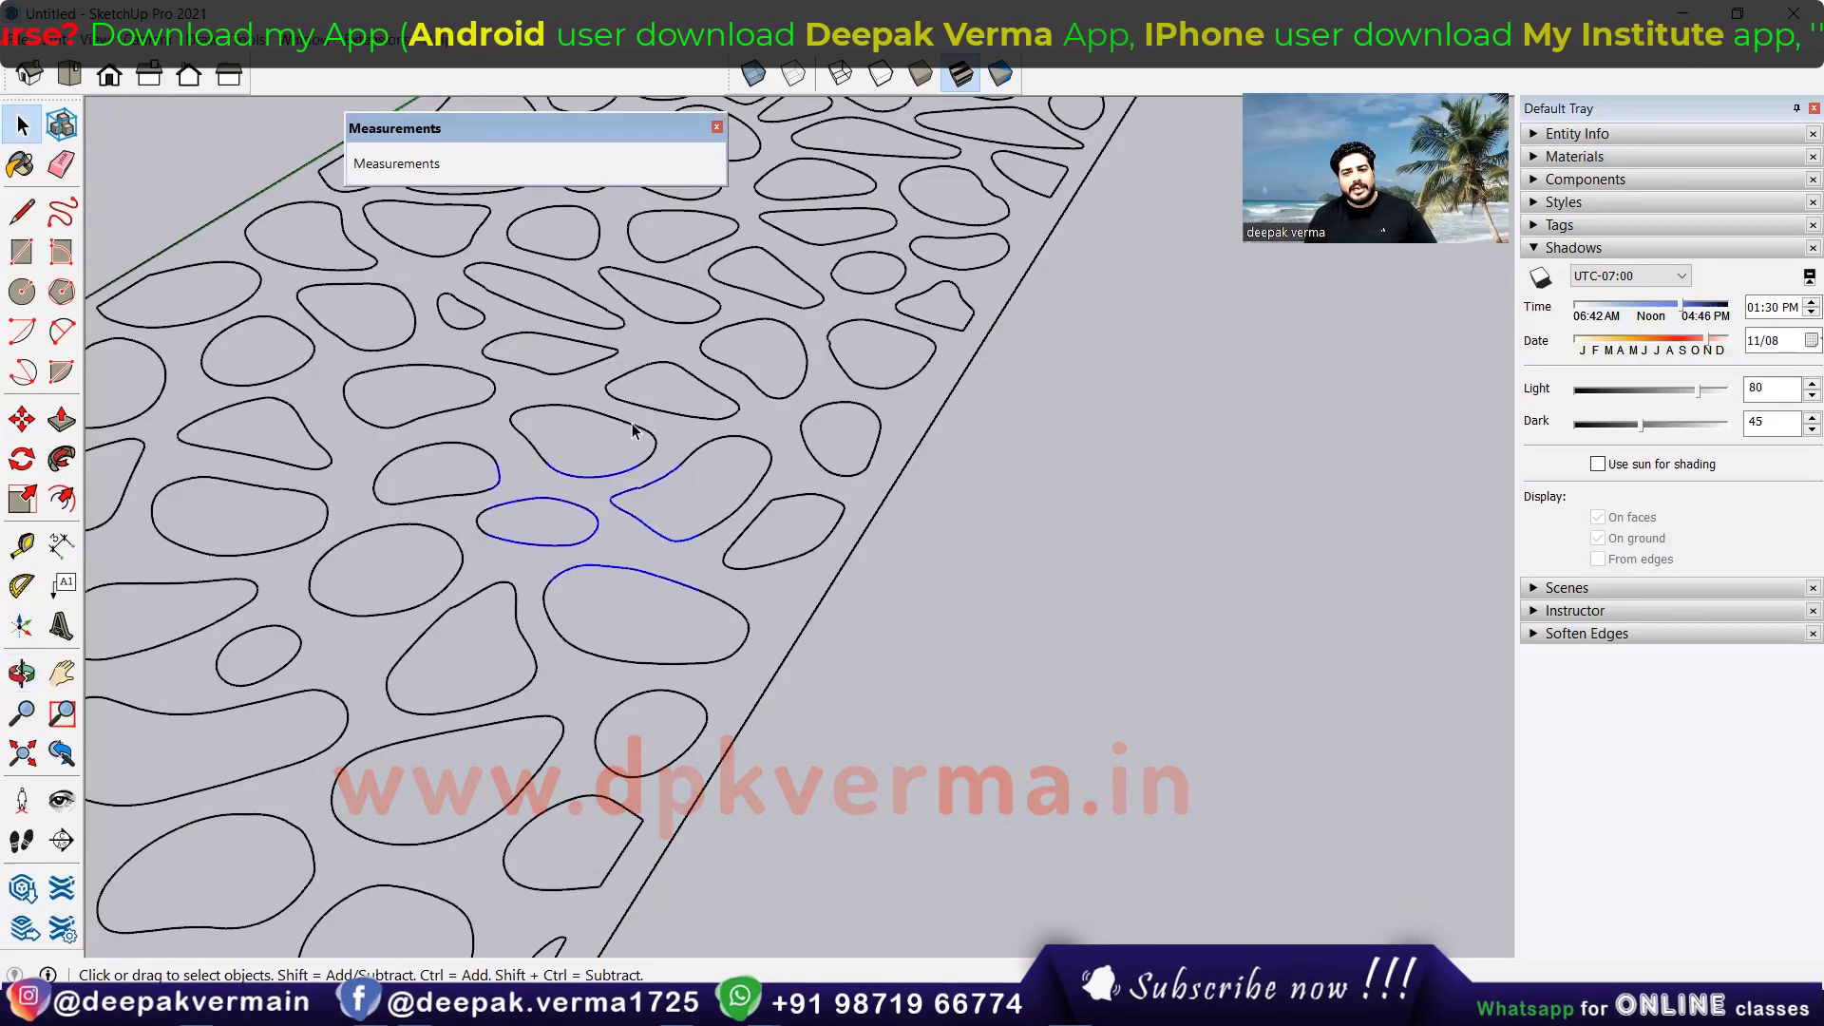
scroll(390, 663, "down", 2)
scroll(436, 665, "down", 3)
scroll(484, 680, "down", 2)
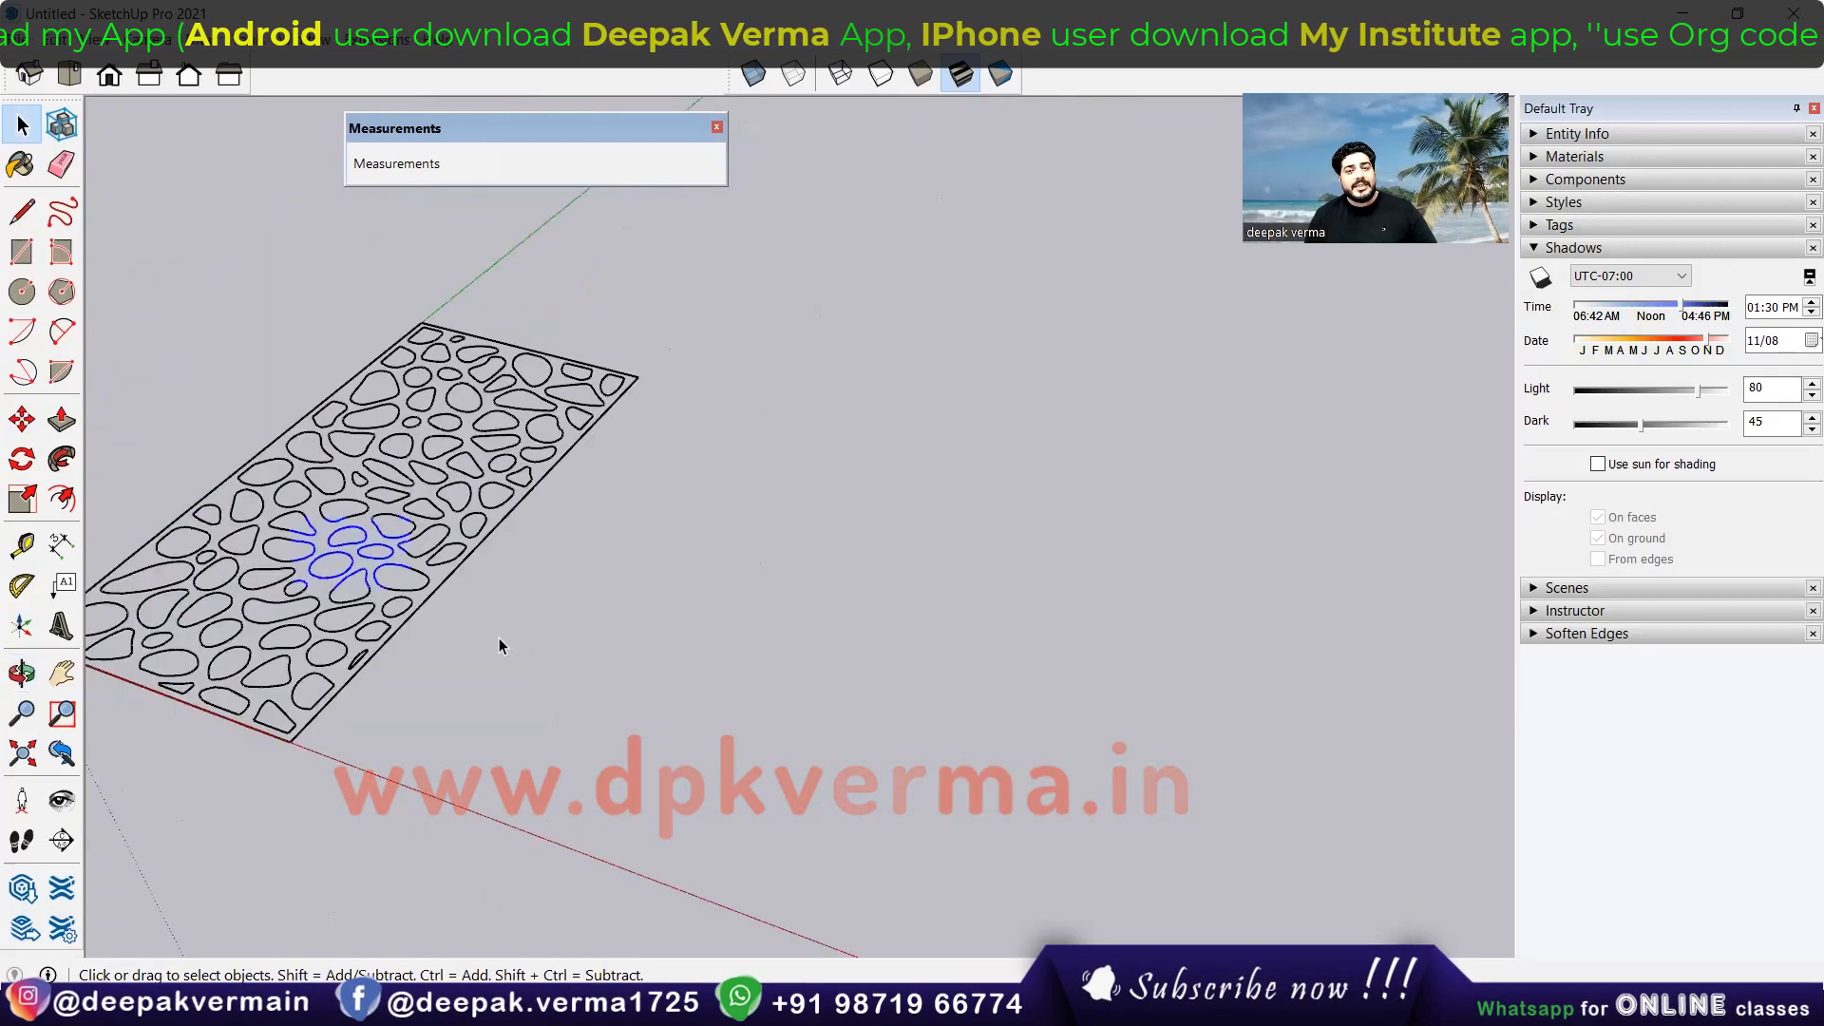
scroll(330, 556, "up", 1)
scroll(314, 540, "up", 1)
scroll(294, 519, "up", 2)
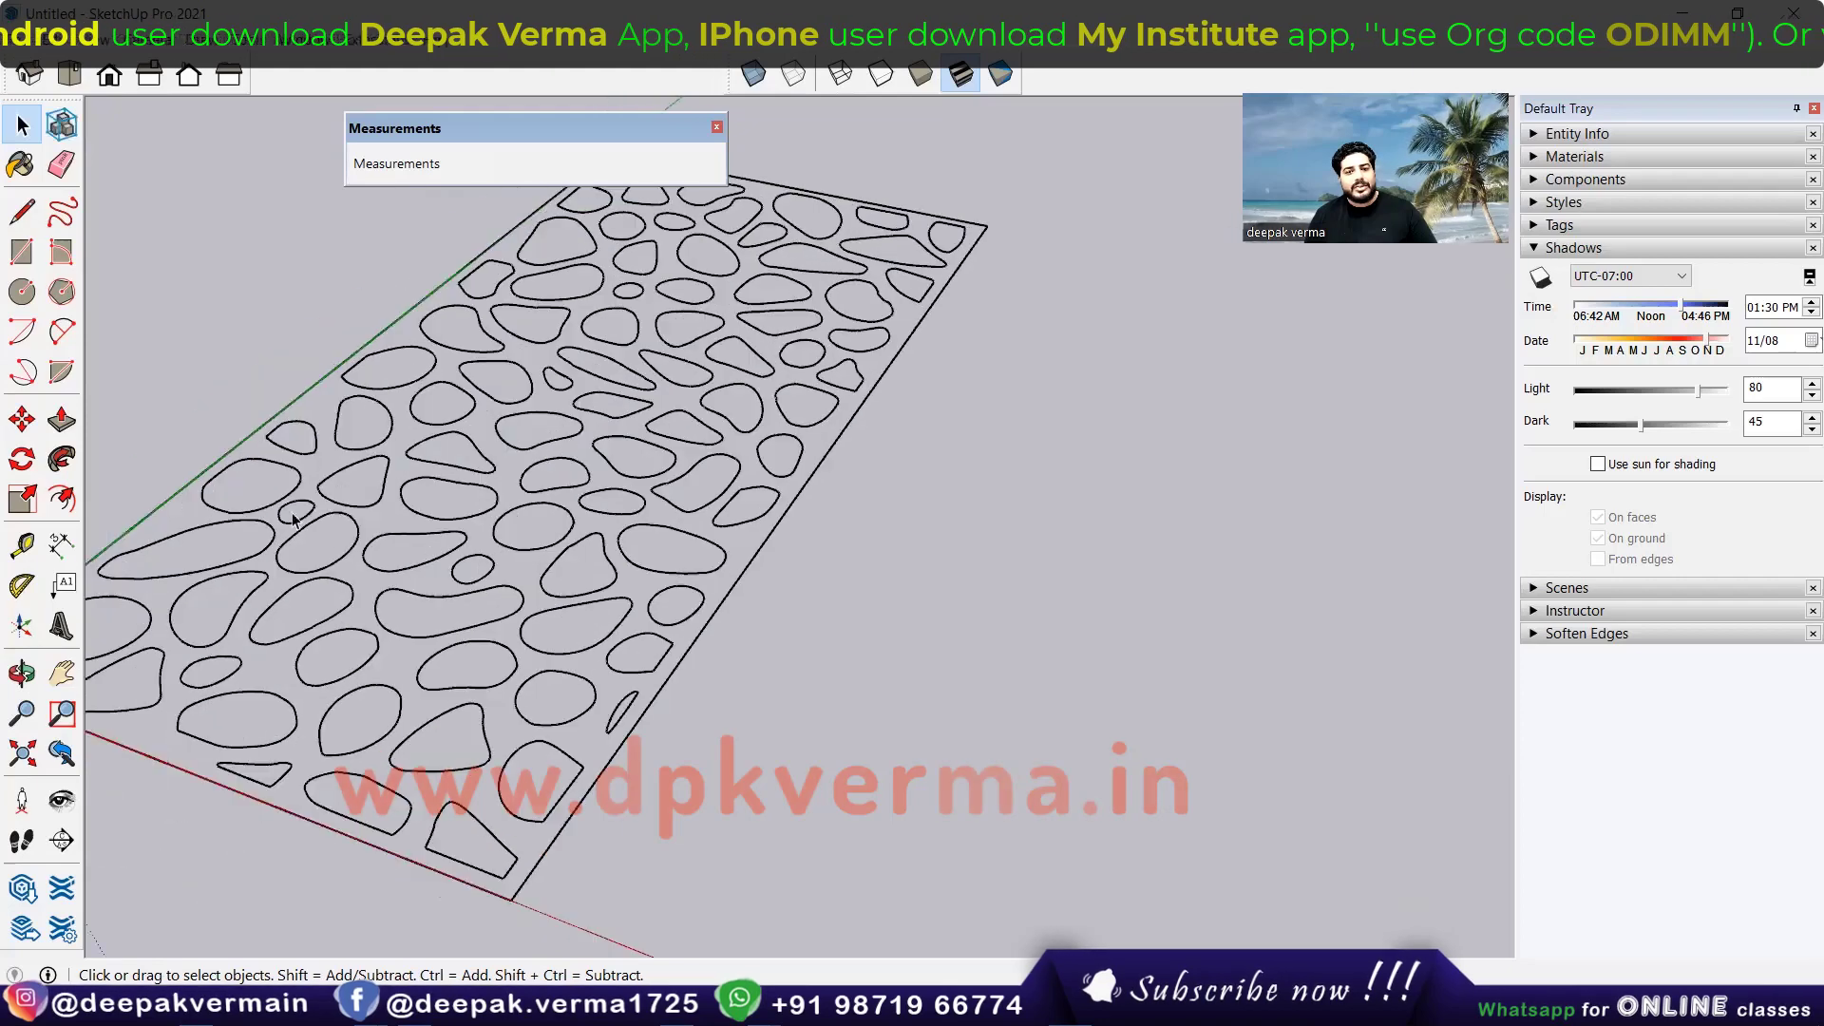
left_click(62, 418)
scroll(546, 518, "up", 1)
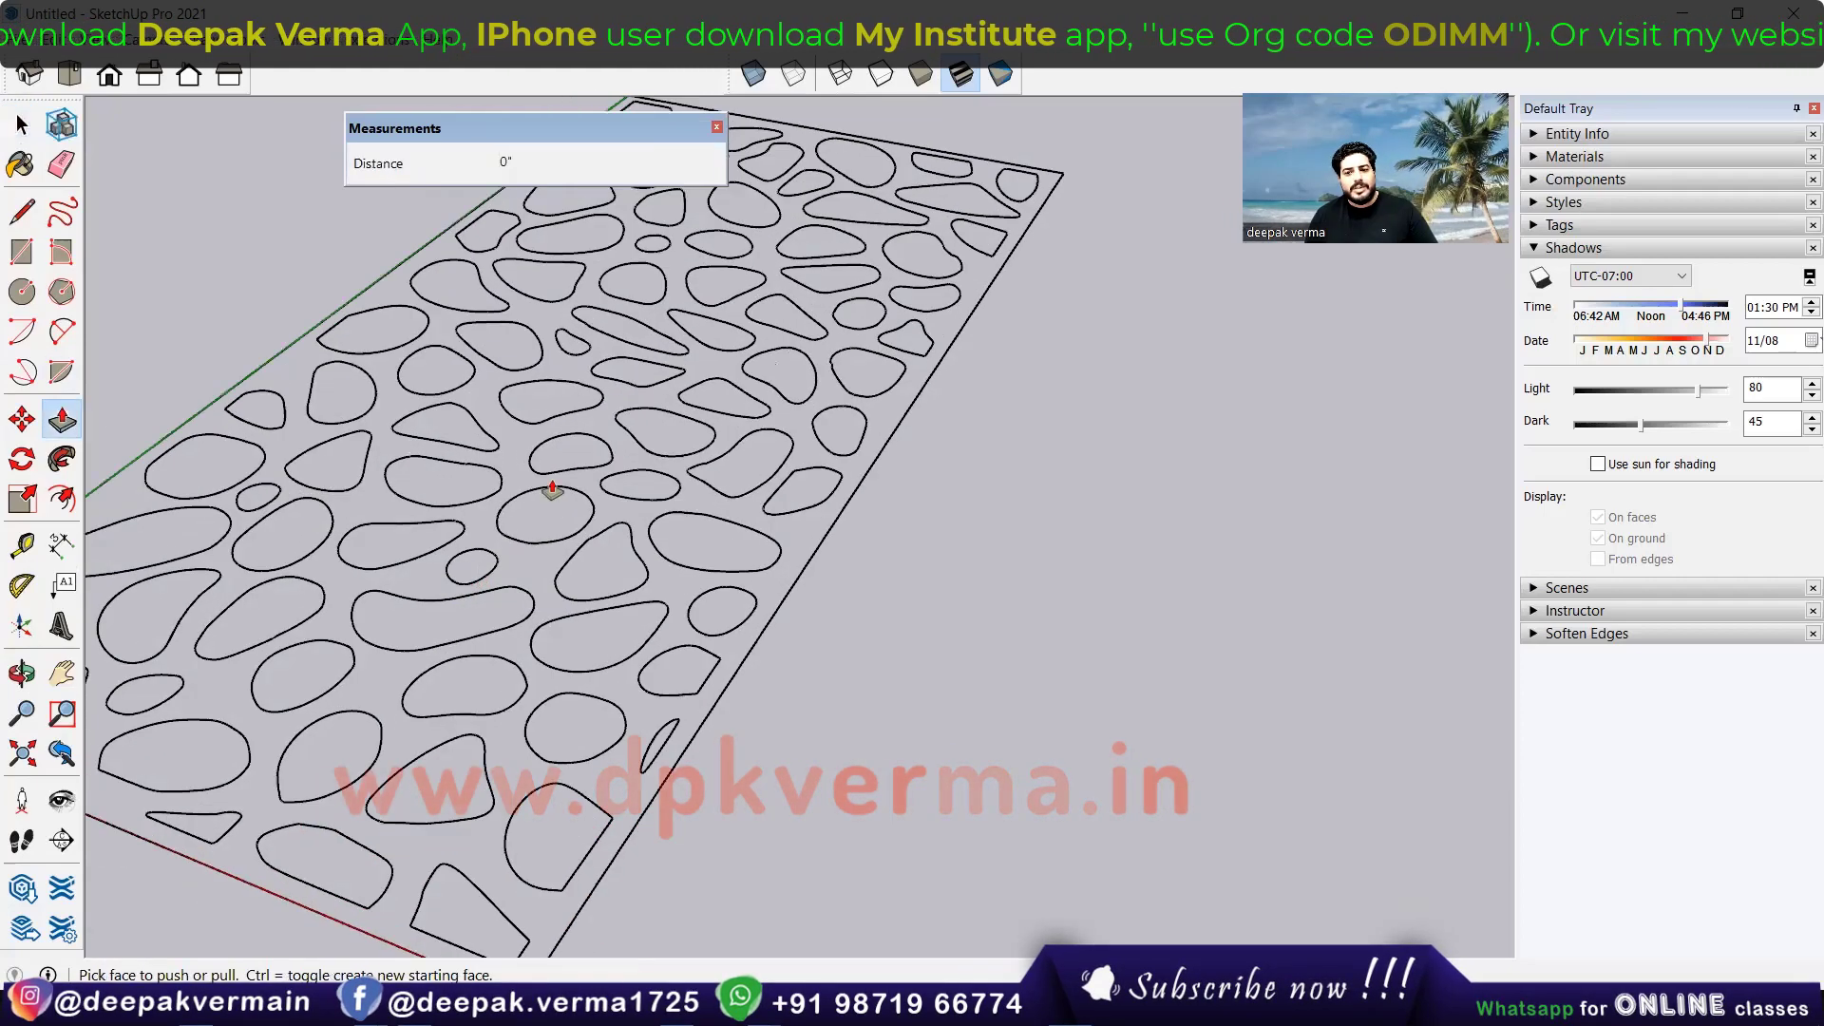
scroll(562, 568, "down", 2)
key("space")
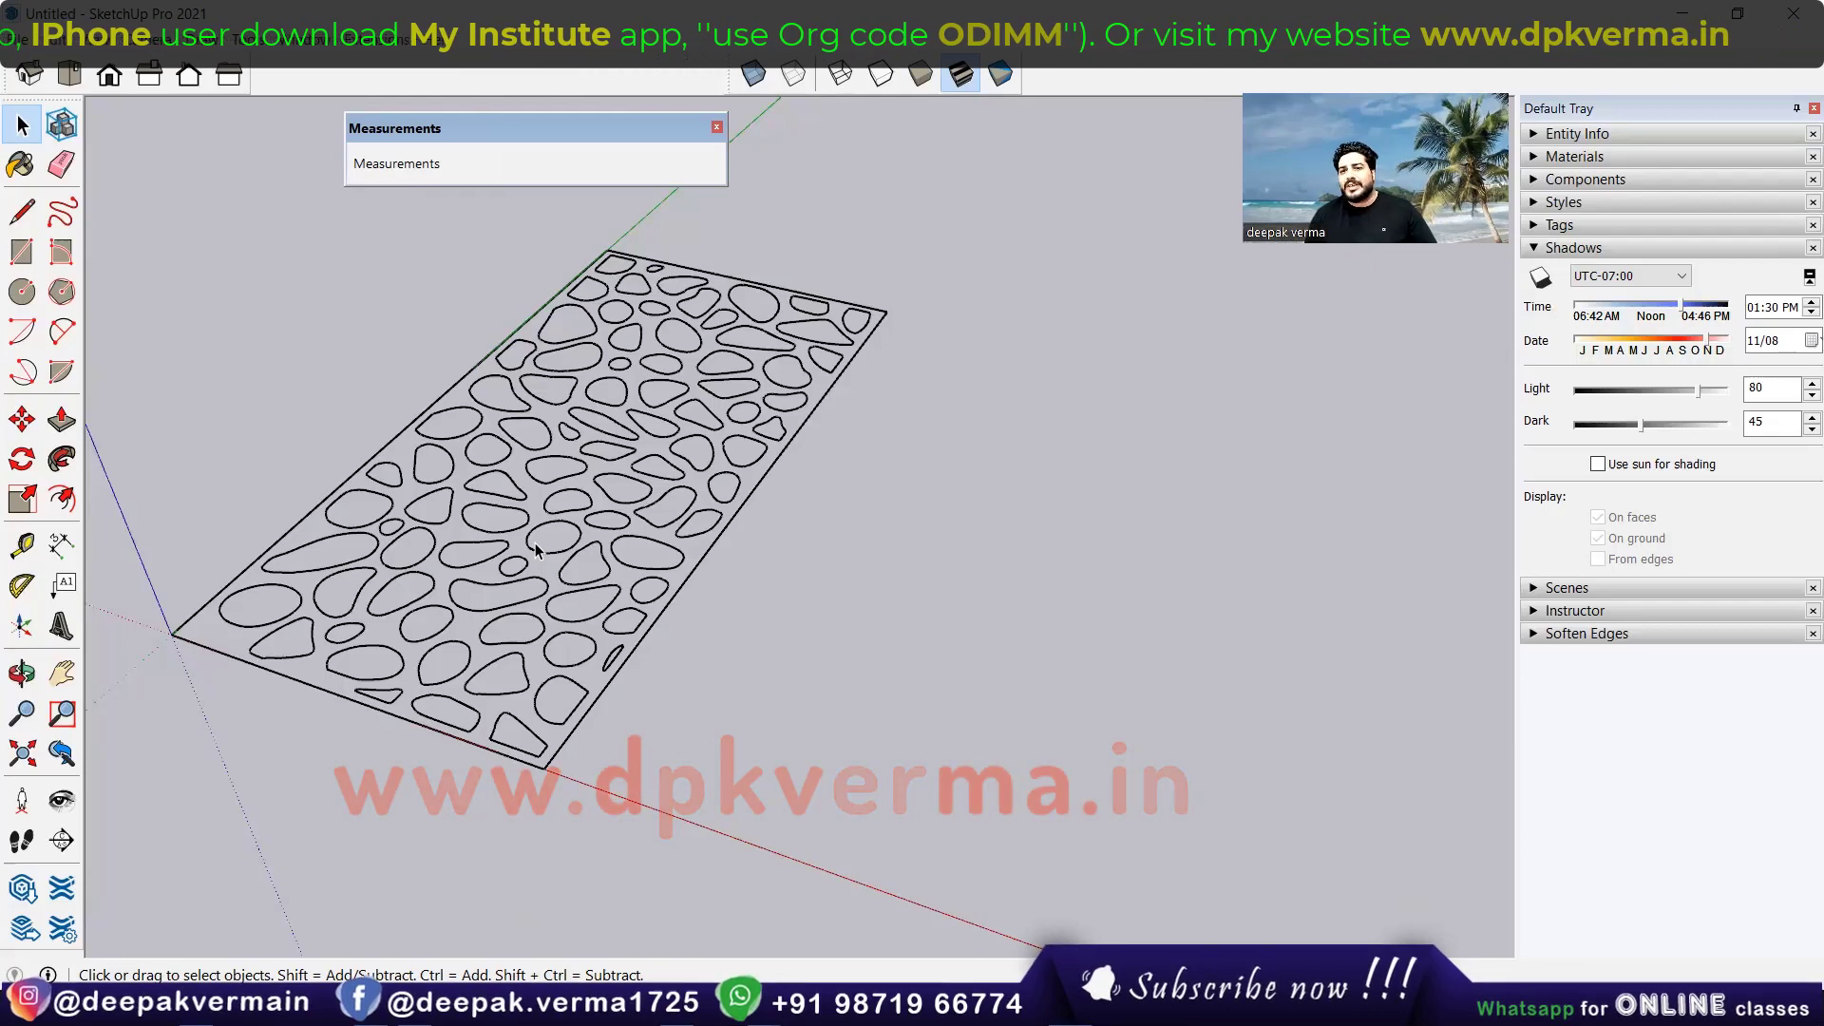
scroll(381, 538, "down", 2)
Step: Draw a demo rectangle beside the pattern and split it into quarters with lines
key("r")
left_click(800, 670)
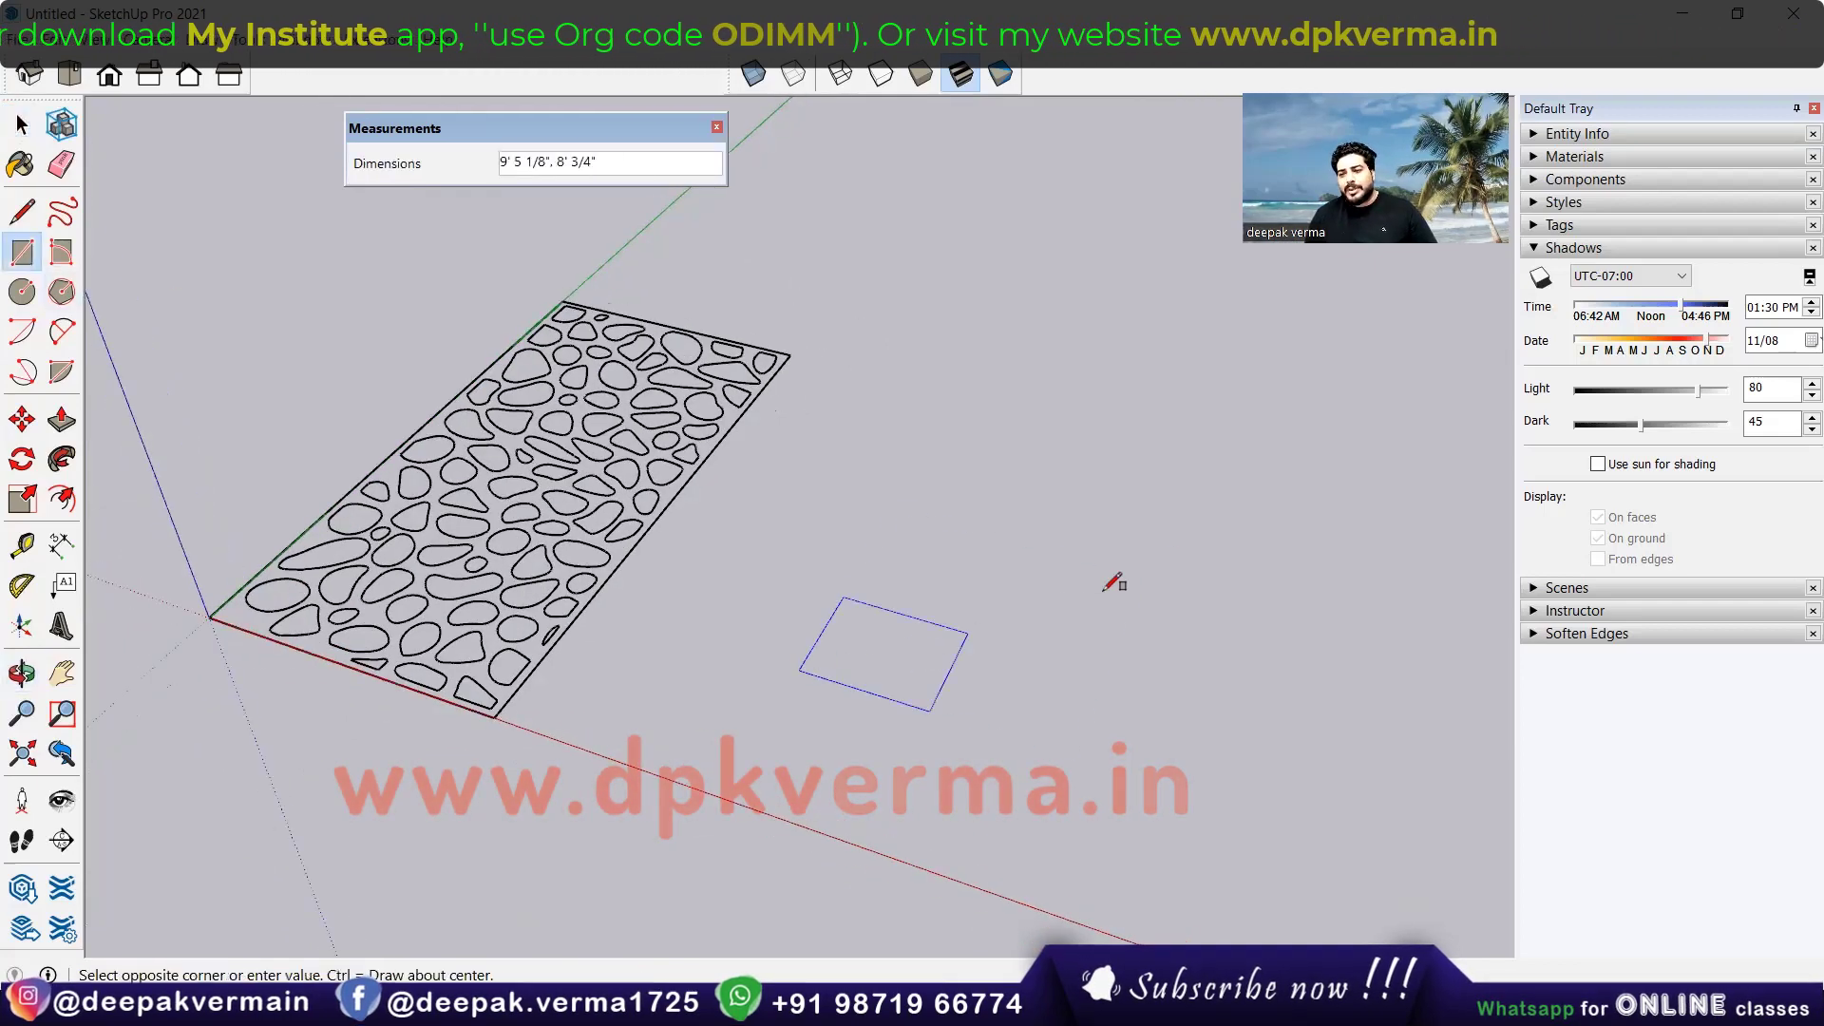
left_click(1149, 569)
key("l")
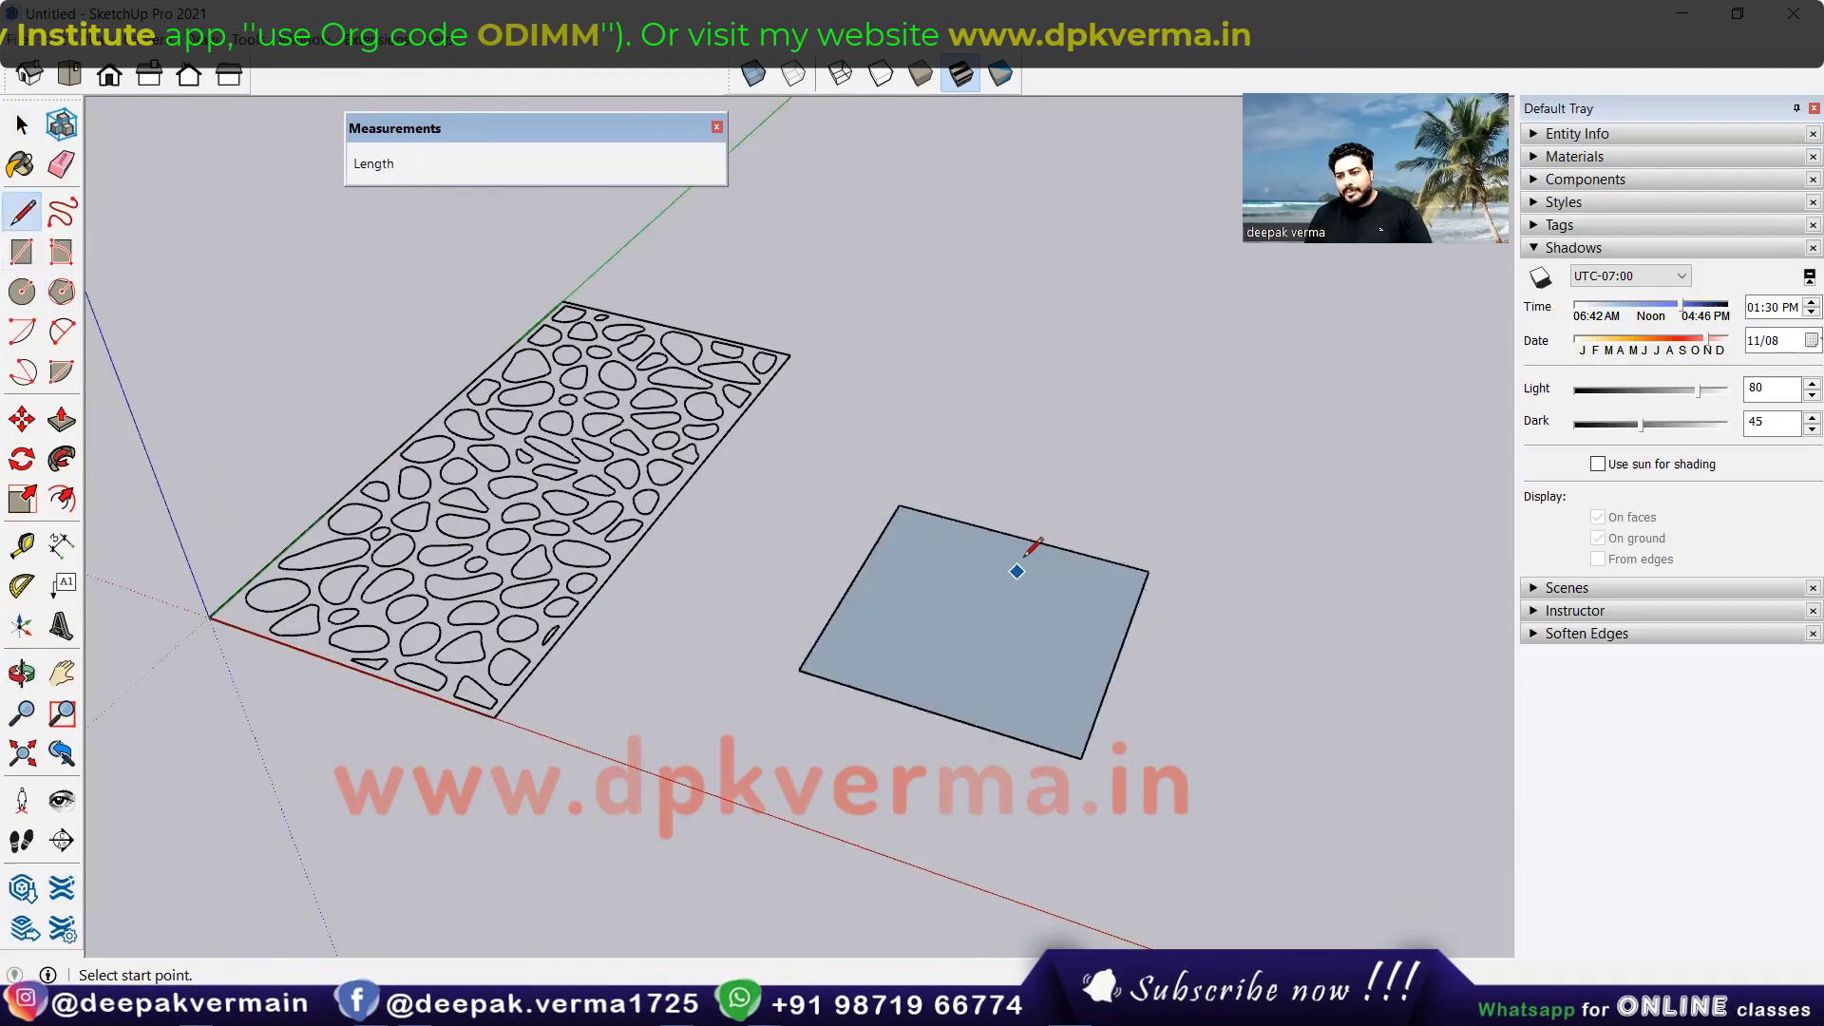
left_click(946, 714)
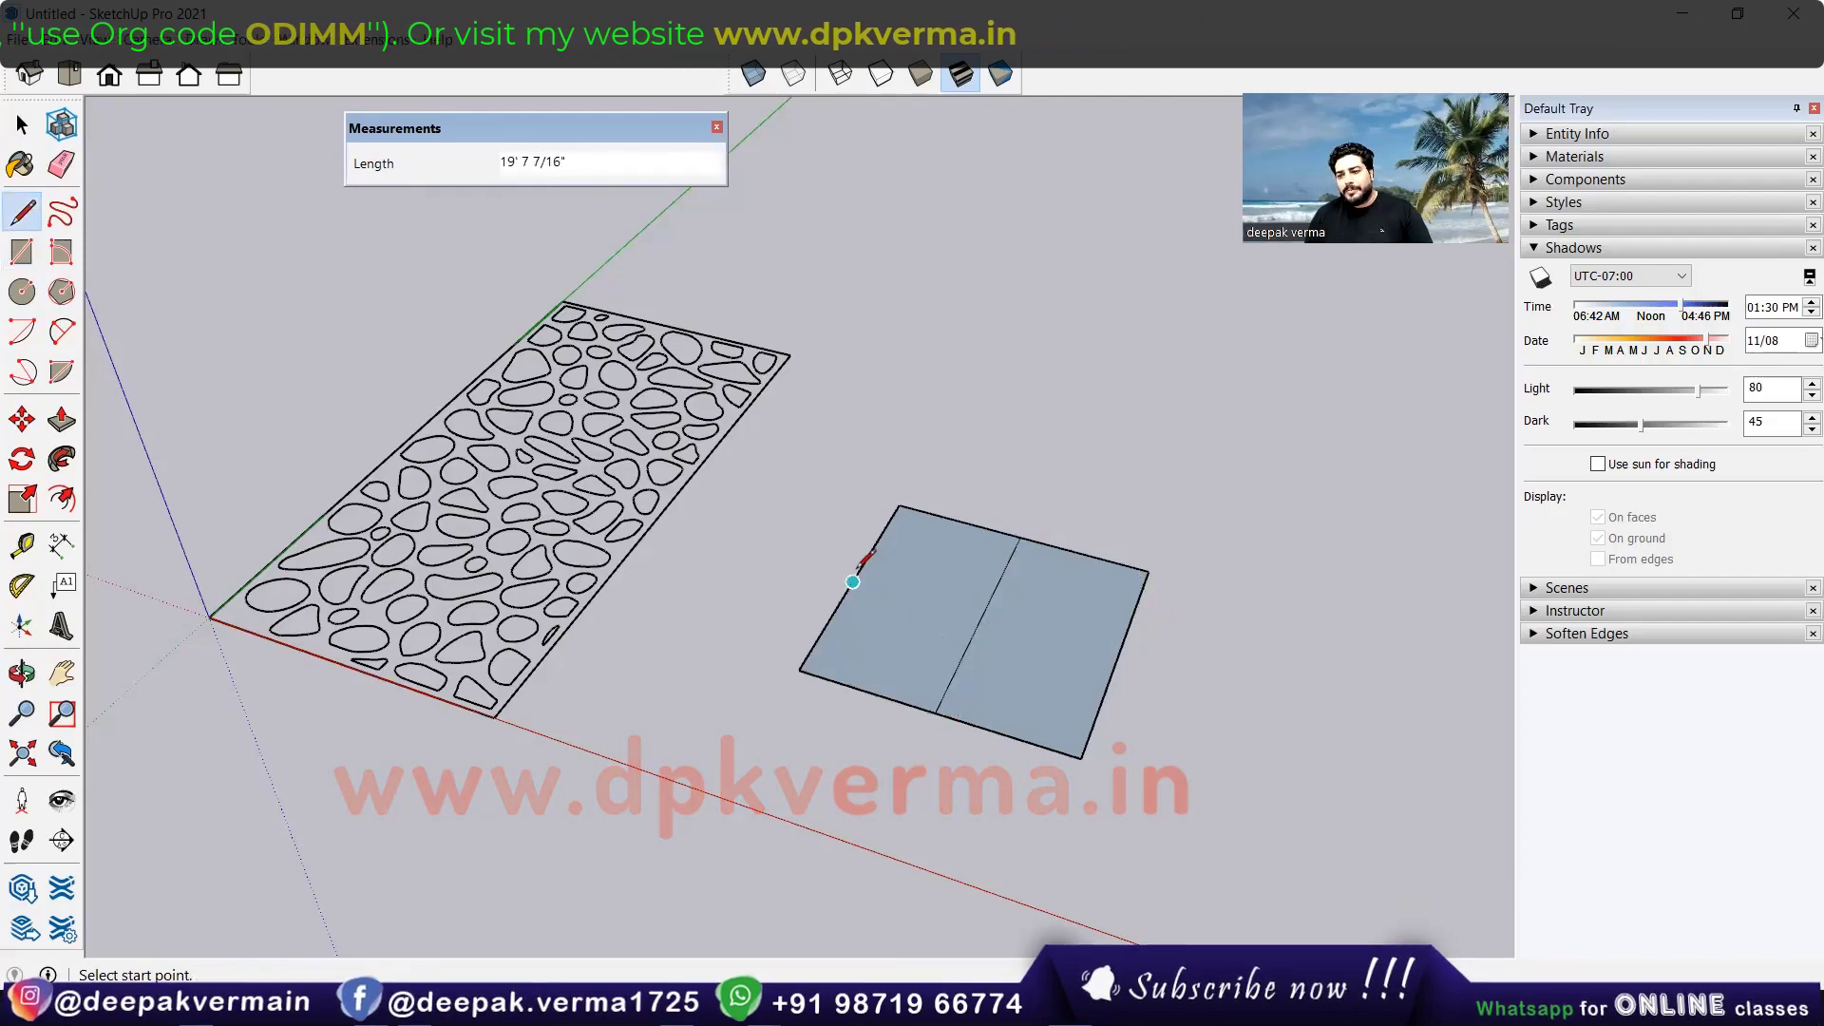
left_click(854, 580)
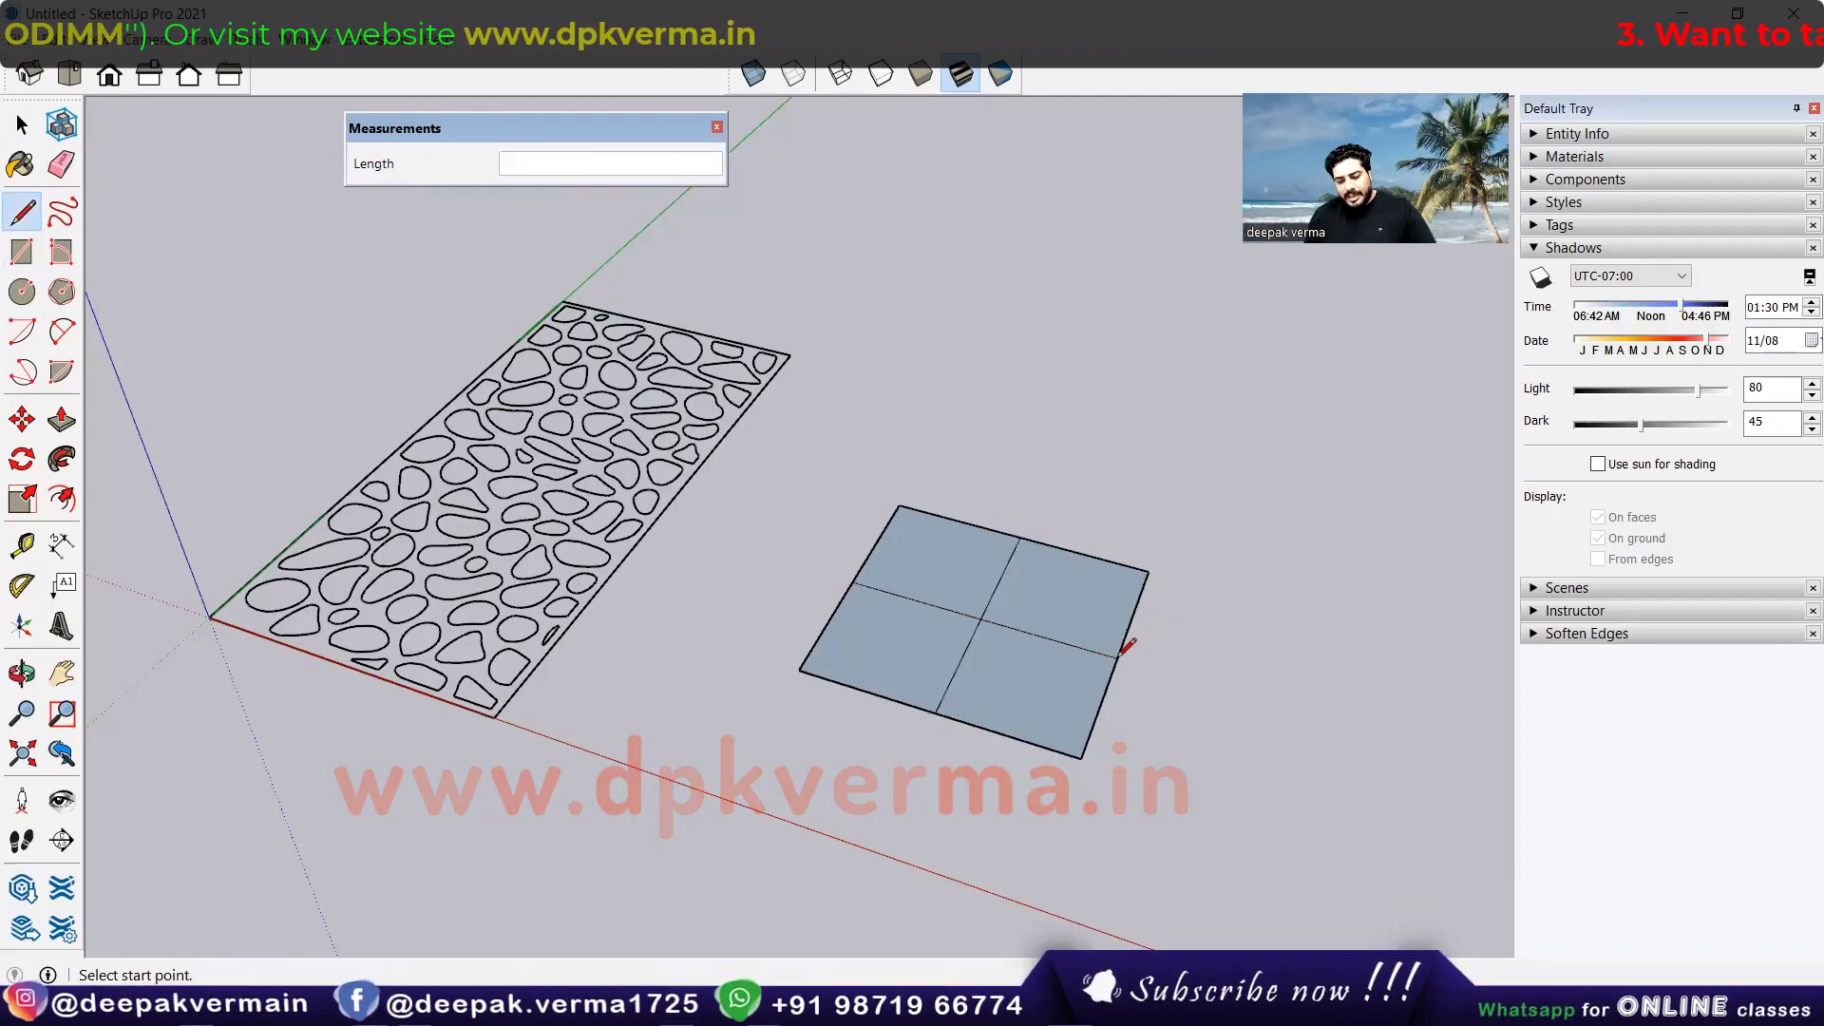
Step: Start pulling the top-left quarter up, then cancel the push/pull
key("p")
left_click(944, 550)
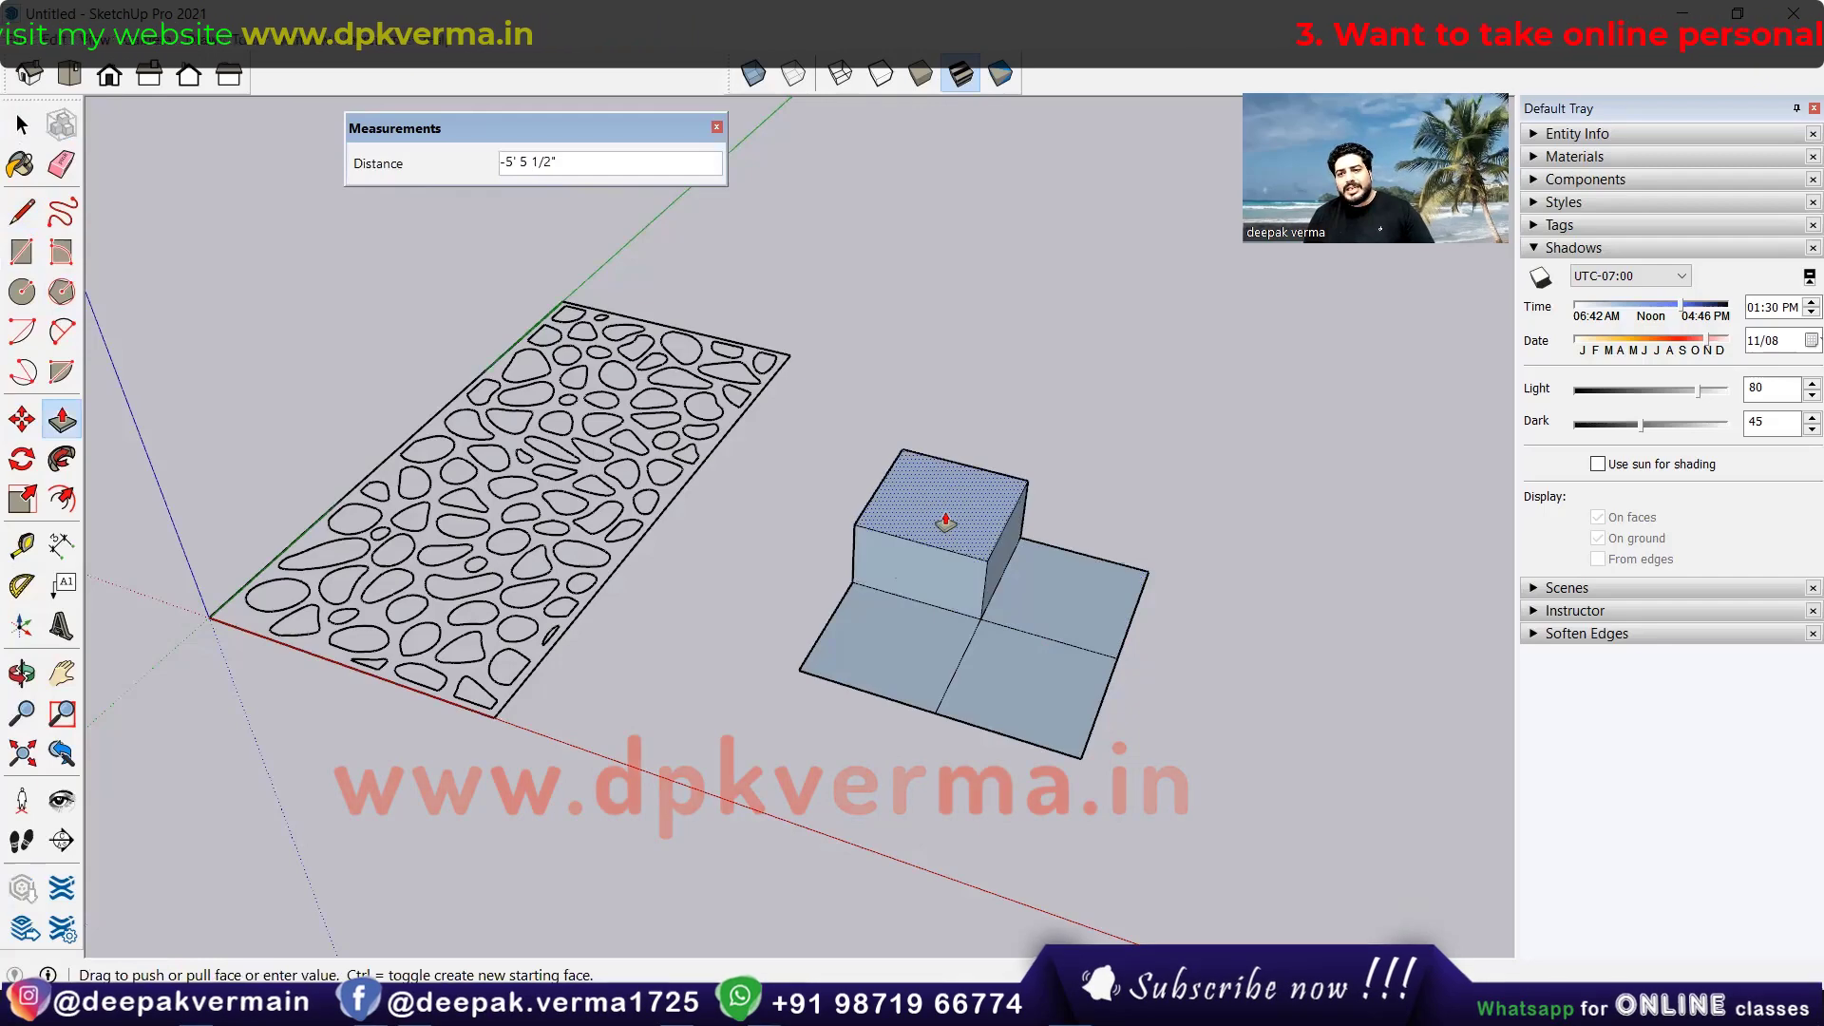
key("Escape")
key("space")
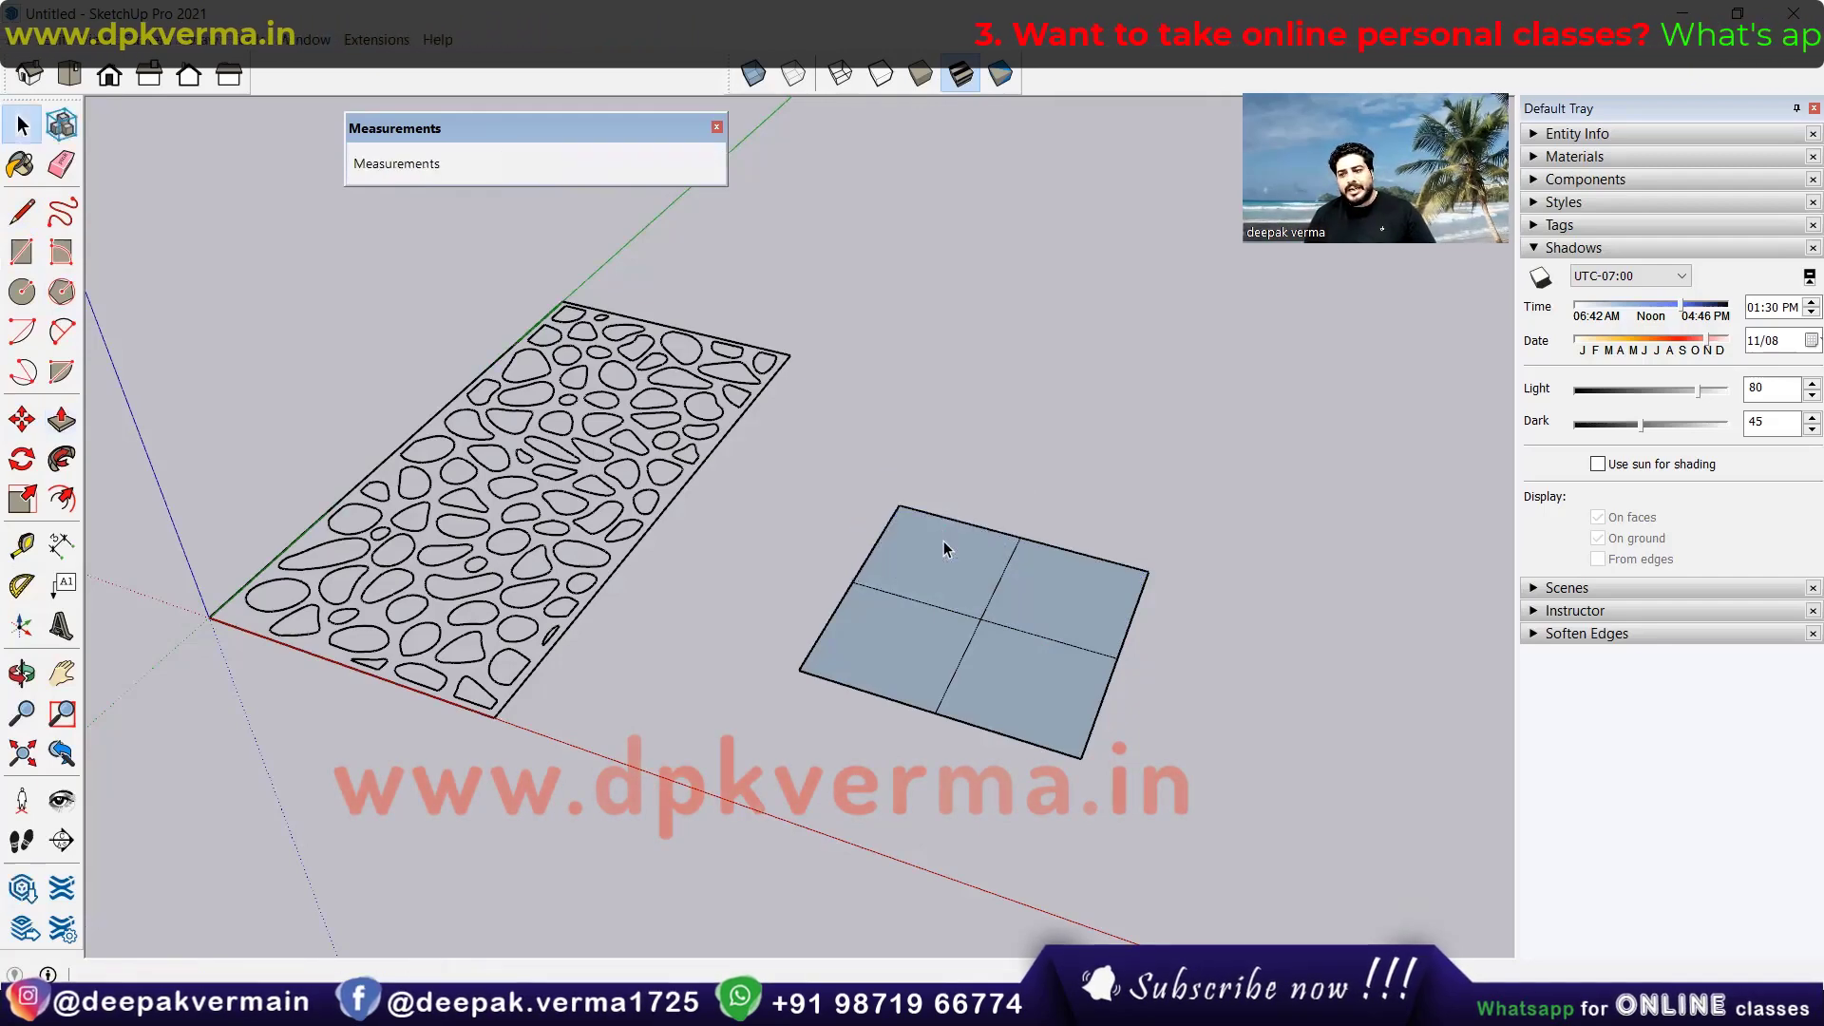
Step: Delete all four quarter faces of the demo square
left_click(1076, 596)
left_click(1040, 682)
key("Delete")
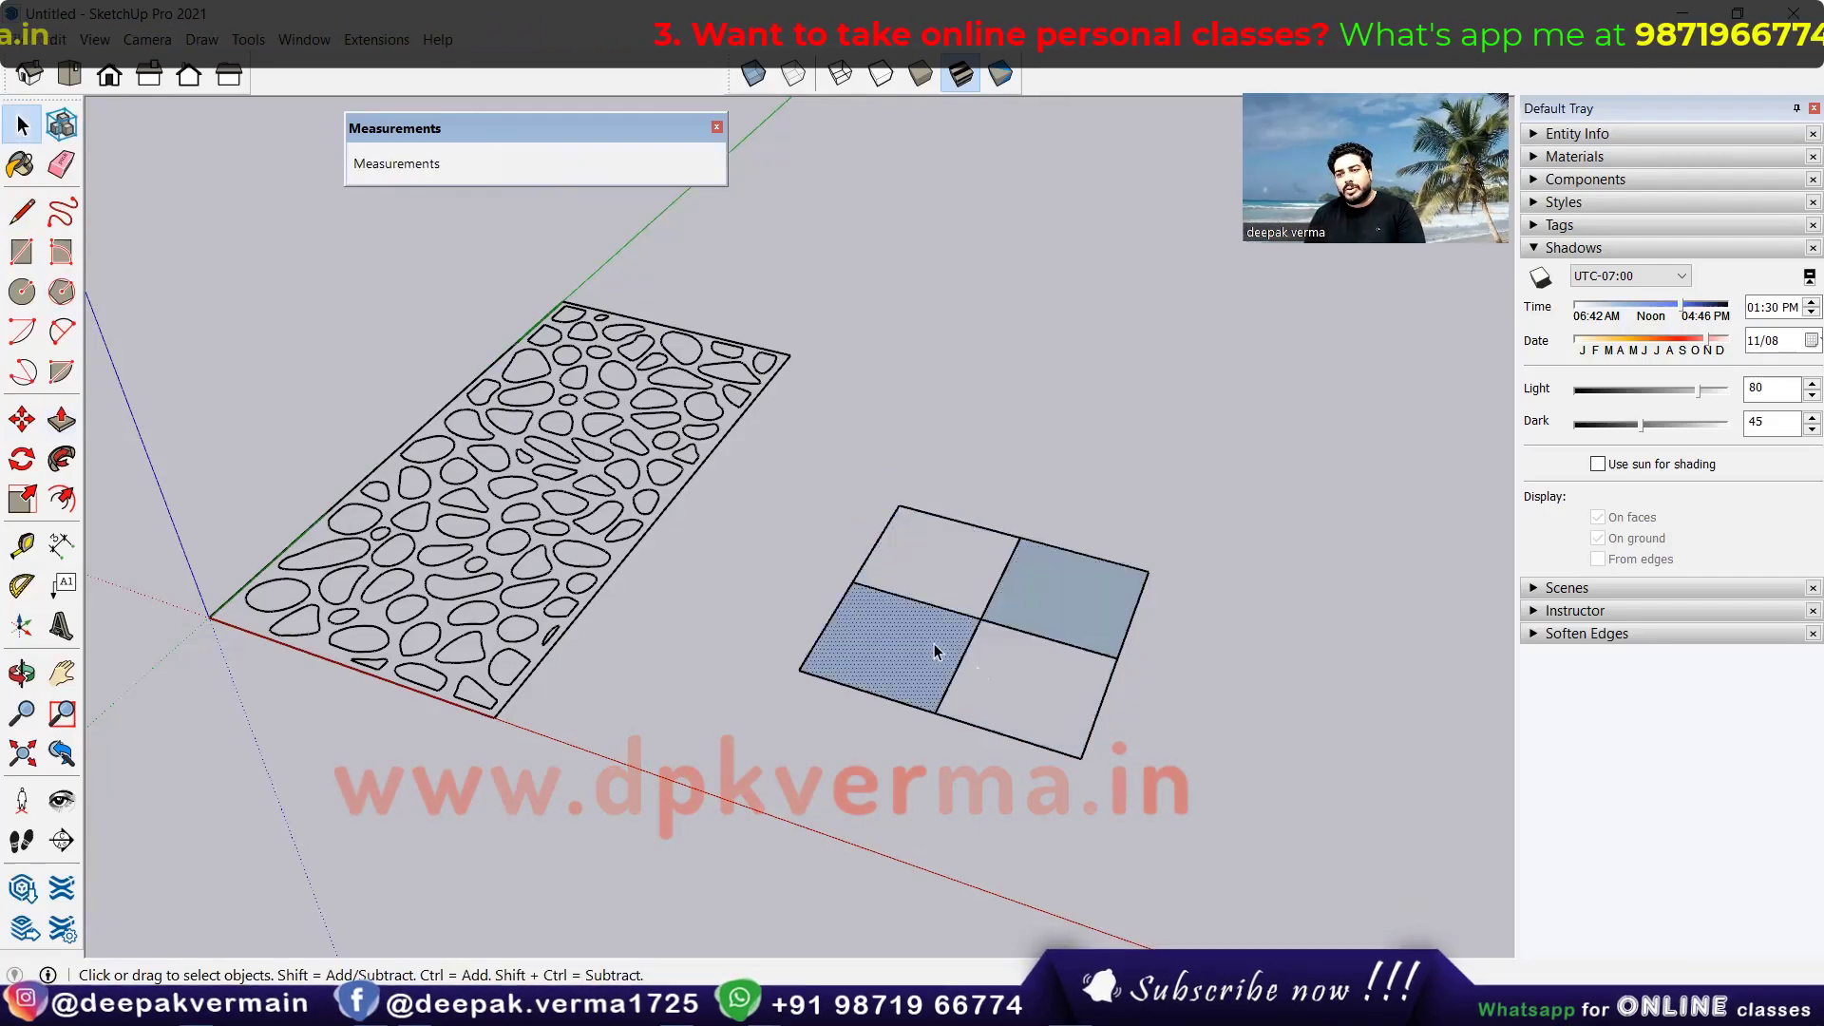
left_click(933, 643)
key("Delete")
left_click(1062, 591)
key("Delete")
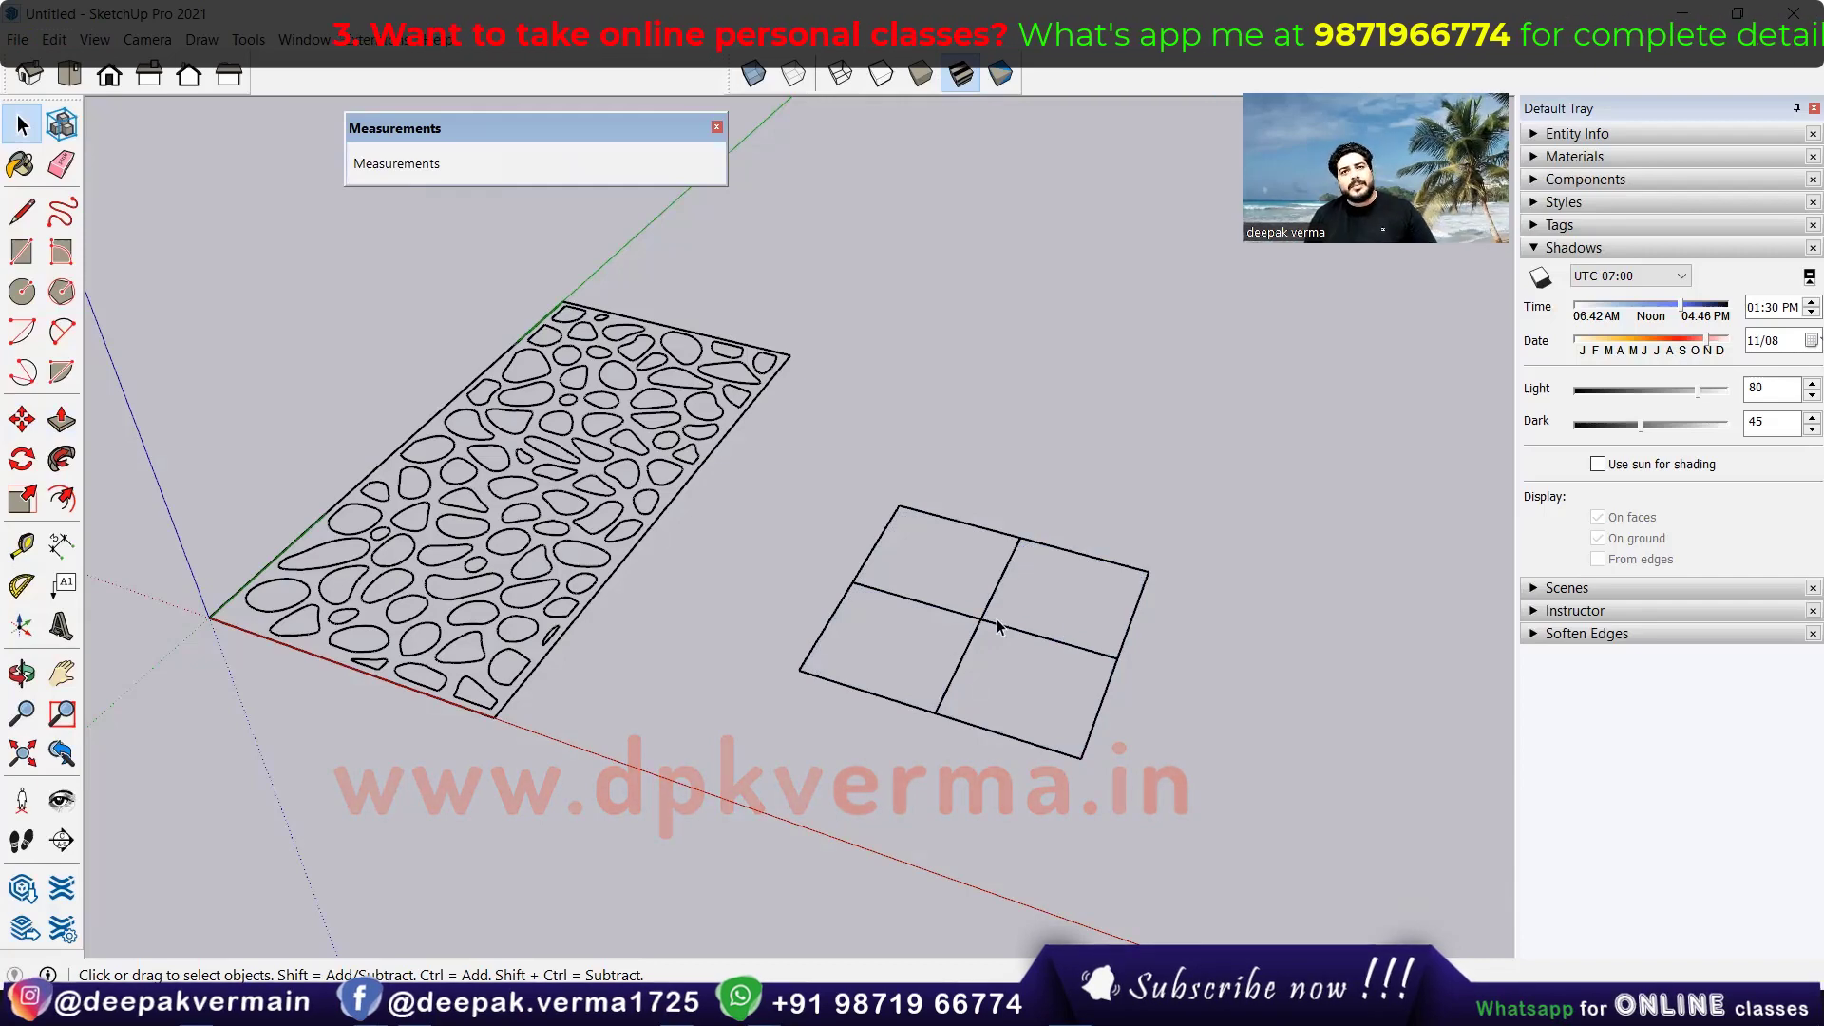
middle_click_drag(998, 627, 944, 675)
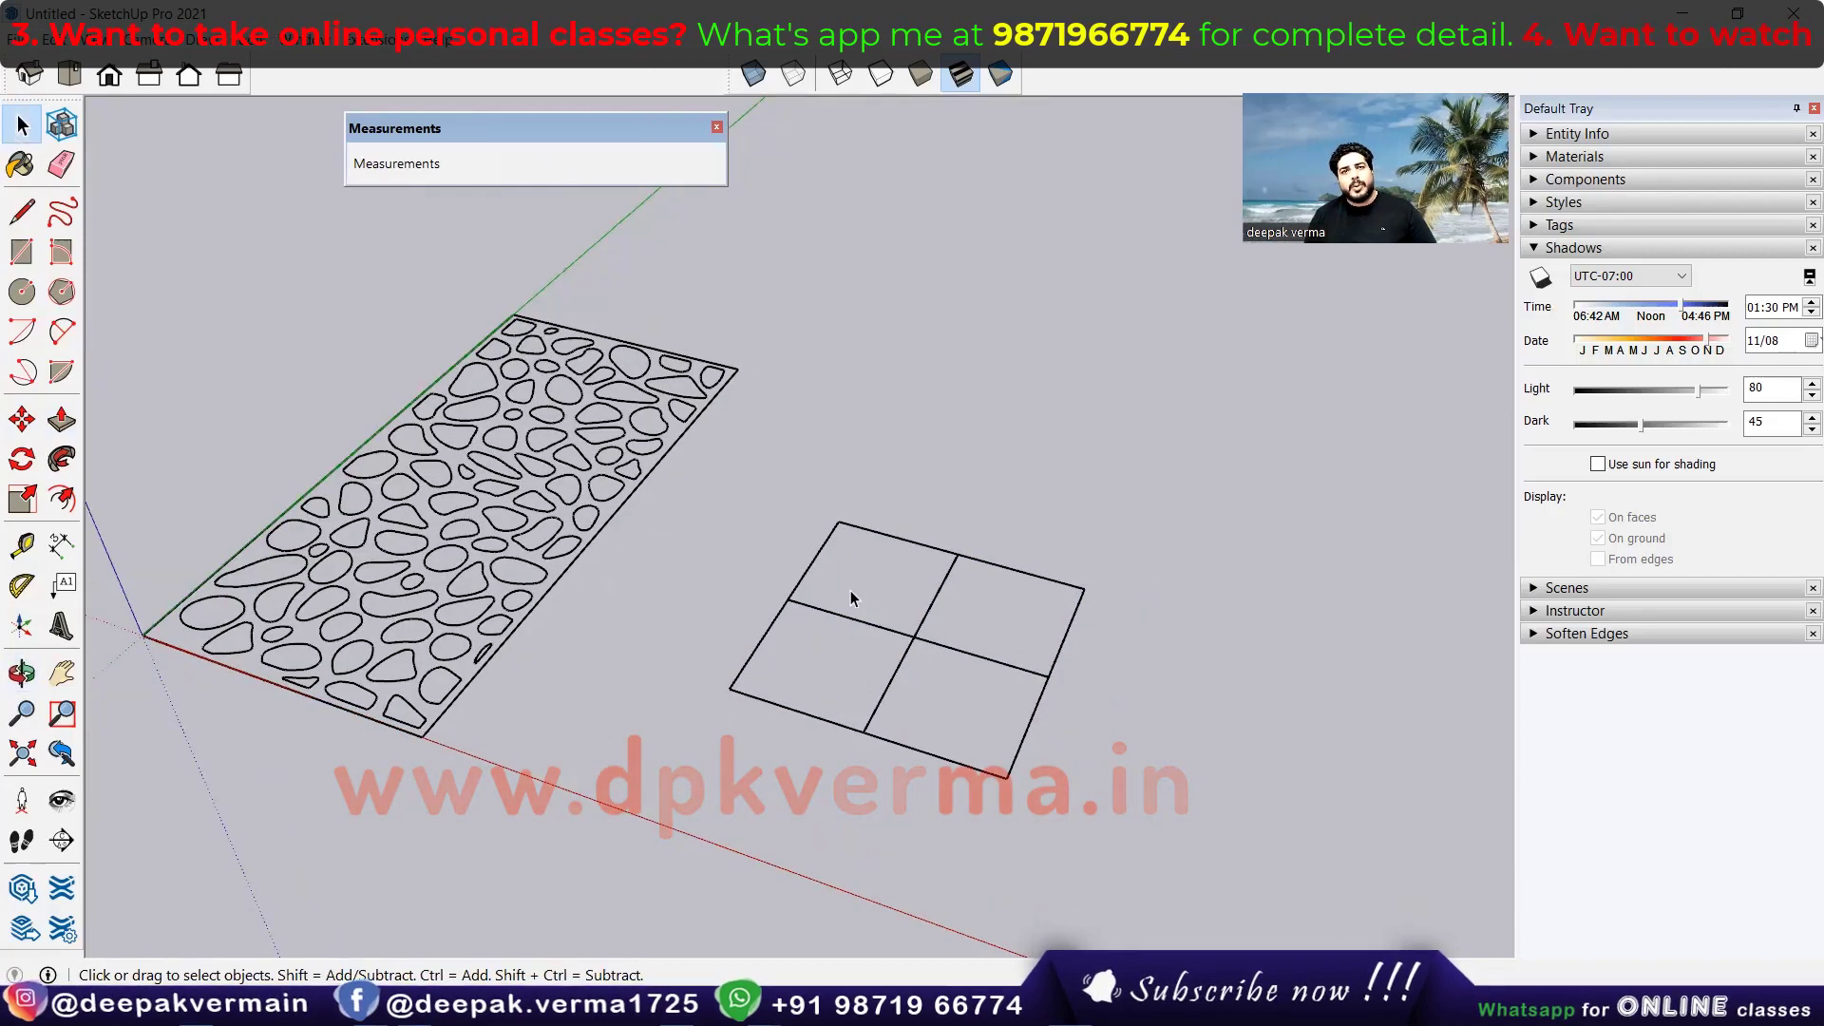
Step: Redraw a rectangle over the square and push two quarters up into equal boxes
left_click(16, 264)
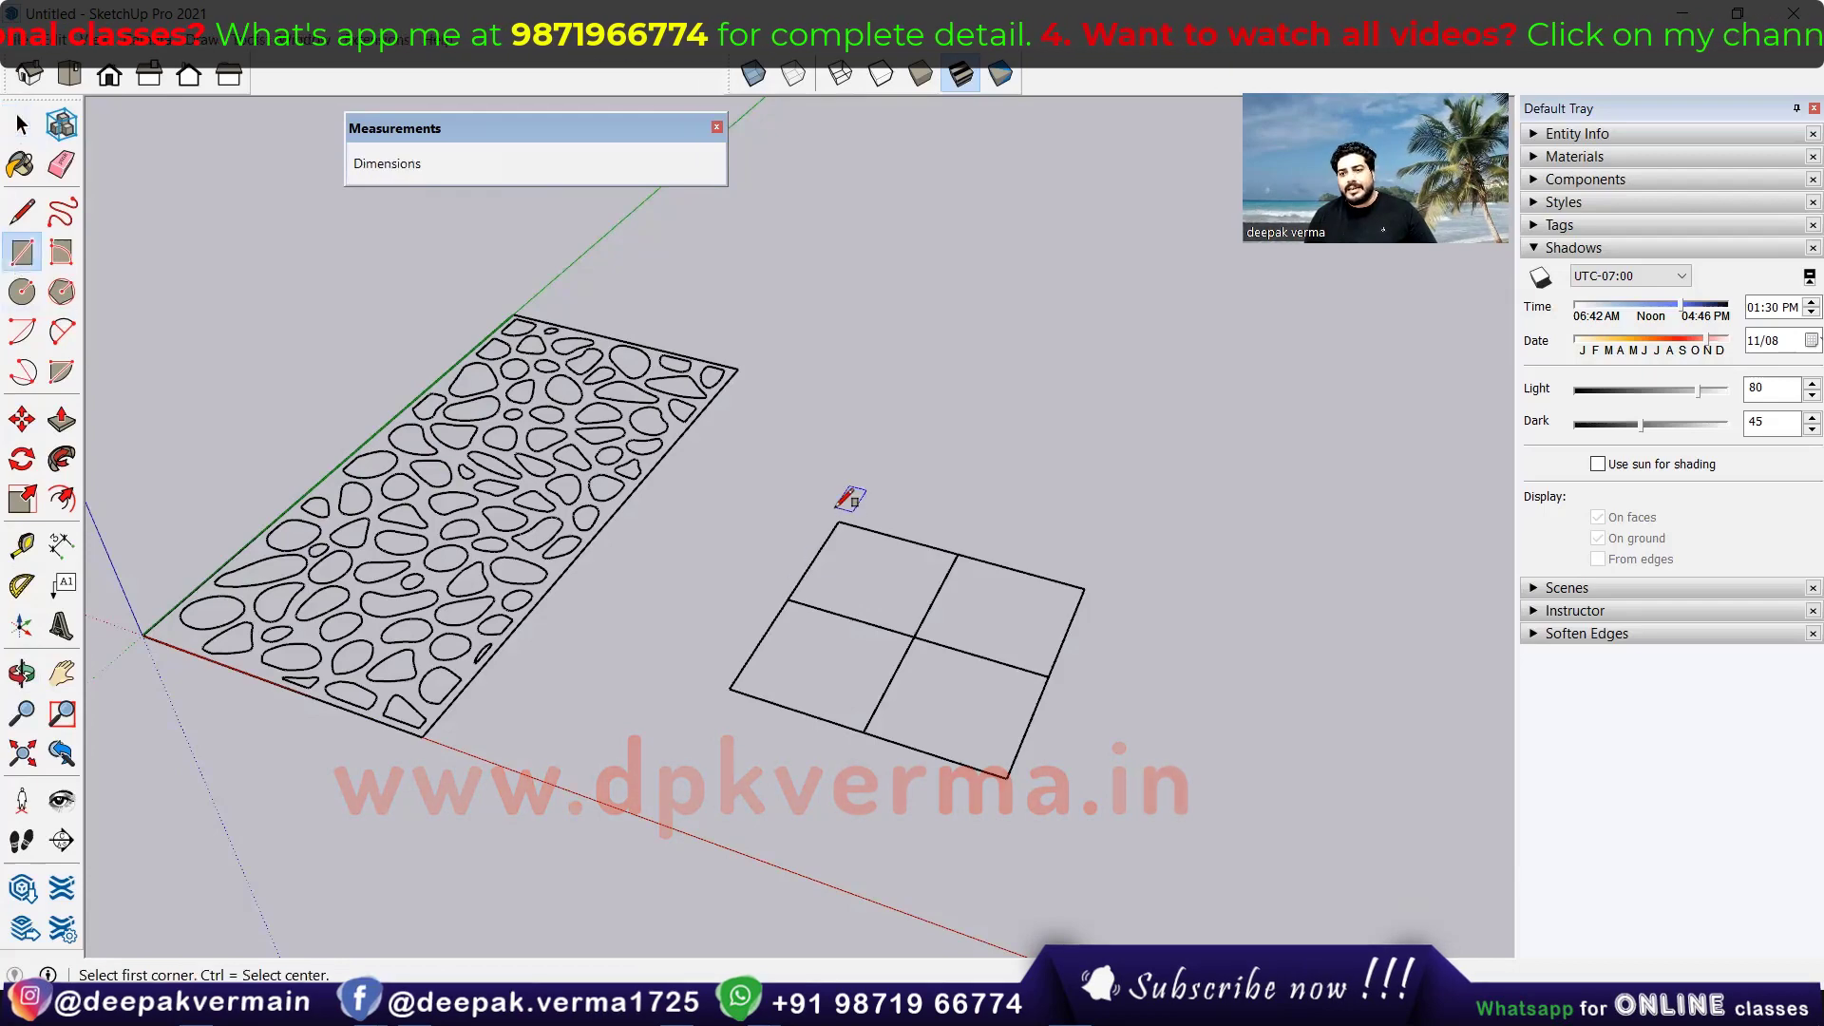
left_click(1007, 776)
key("space")
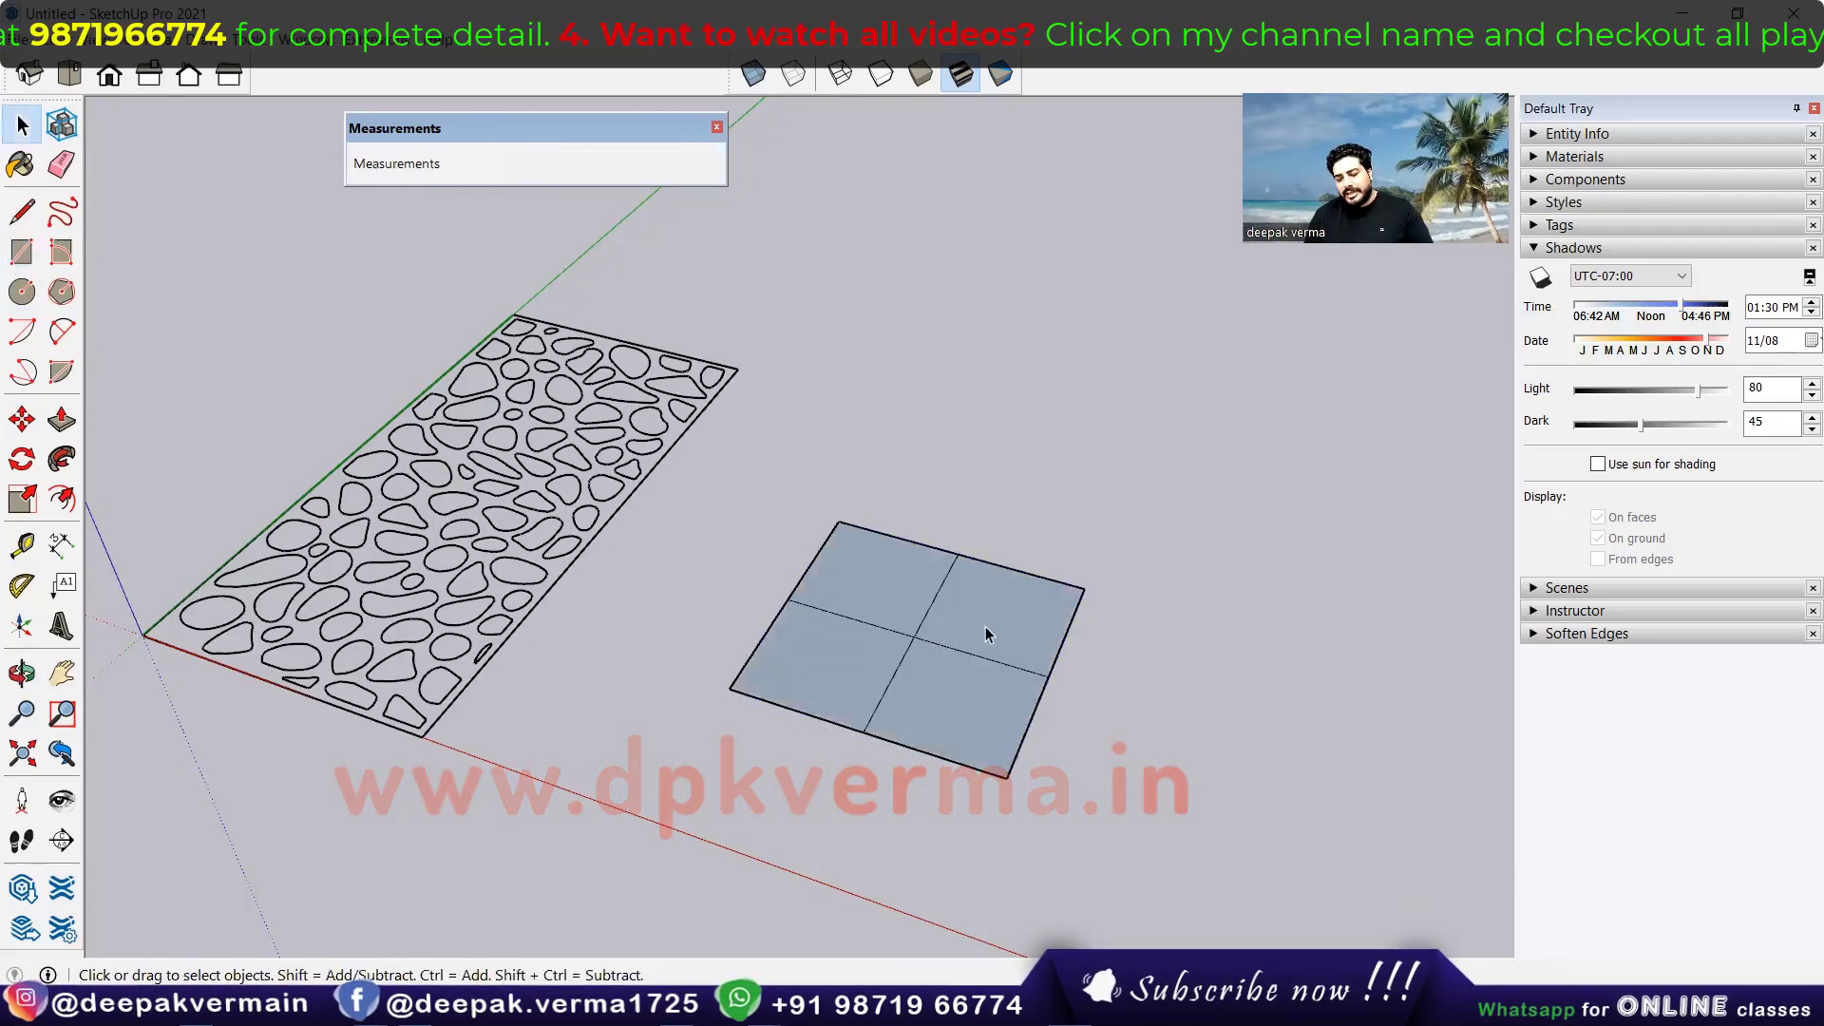
left_click(985, 628)
left_click(989, 583)
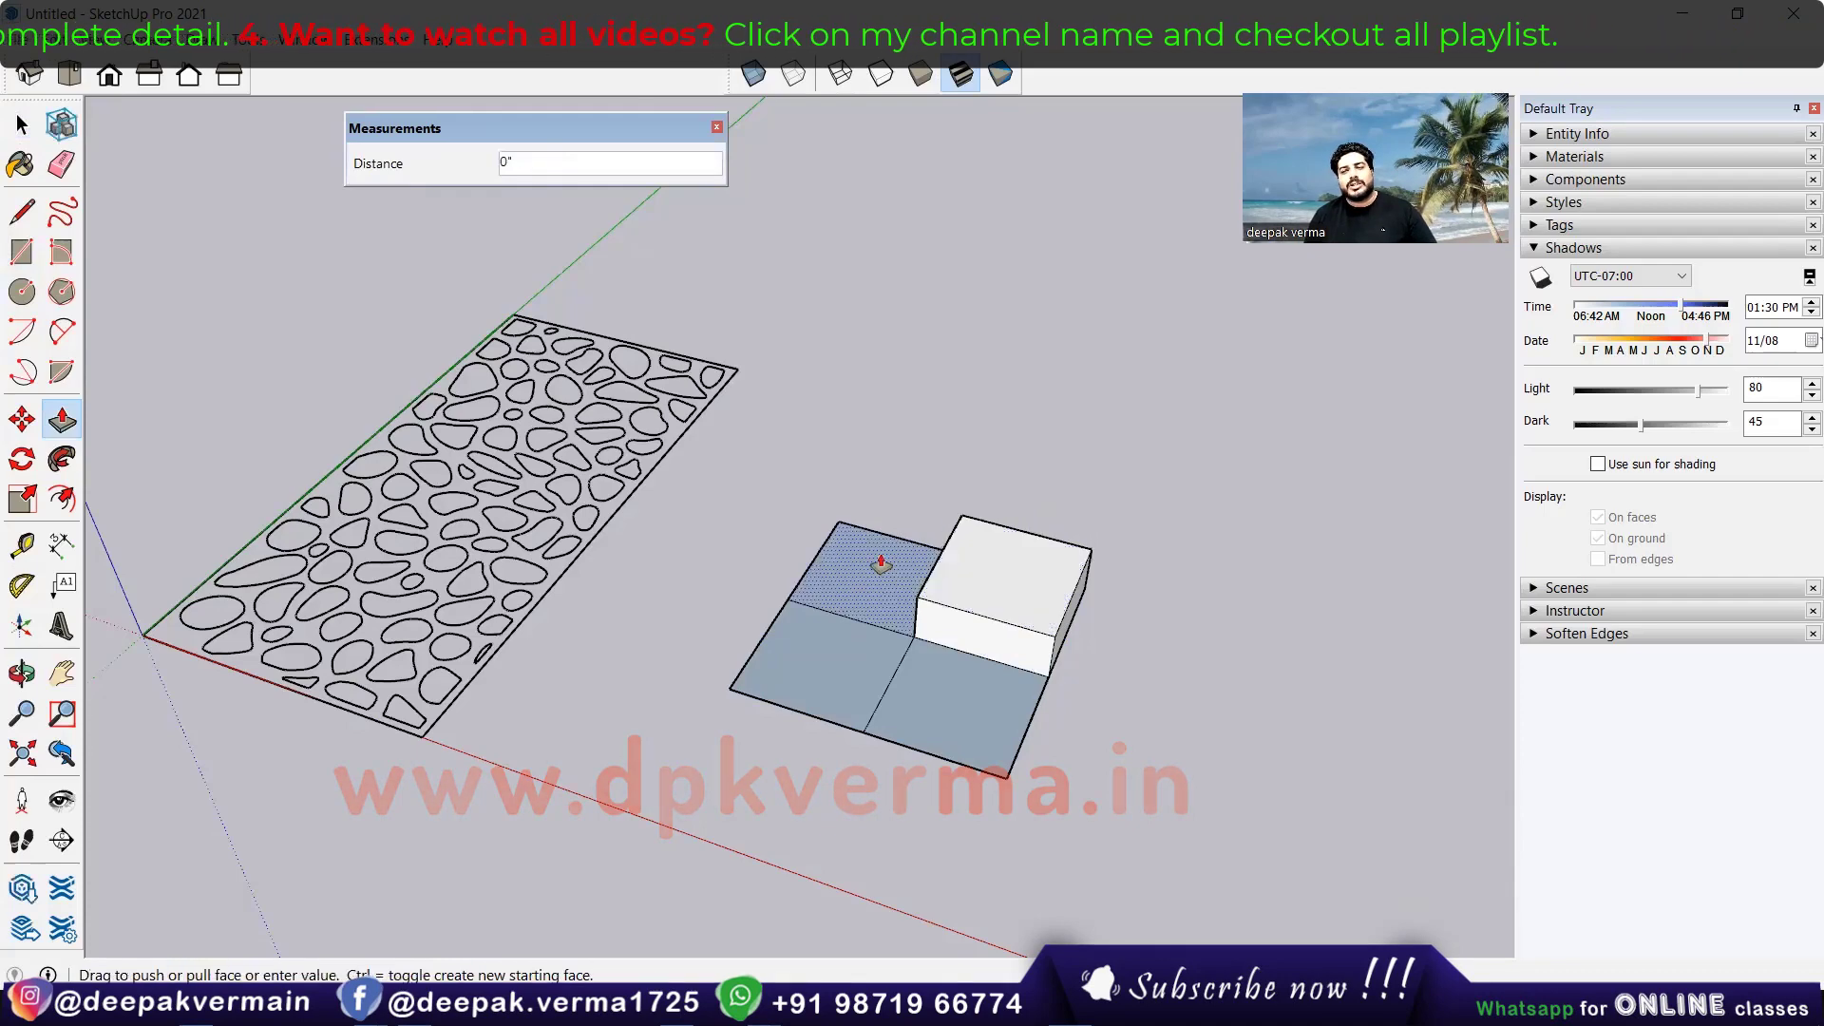
left_click(881, 558)
left_click(977, 590)
Step: Window-select the demo box geometry and delete it, leaving only the pebble pattern
key("space")
mouse_move(977, 590)
middle_mouse_down()
mouse_move(1026, 590)
mouse_move(1177, 524)
middle_mouse_up()
left_click_drag(895, 730, 708, 819)
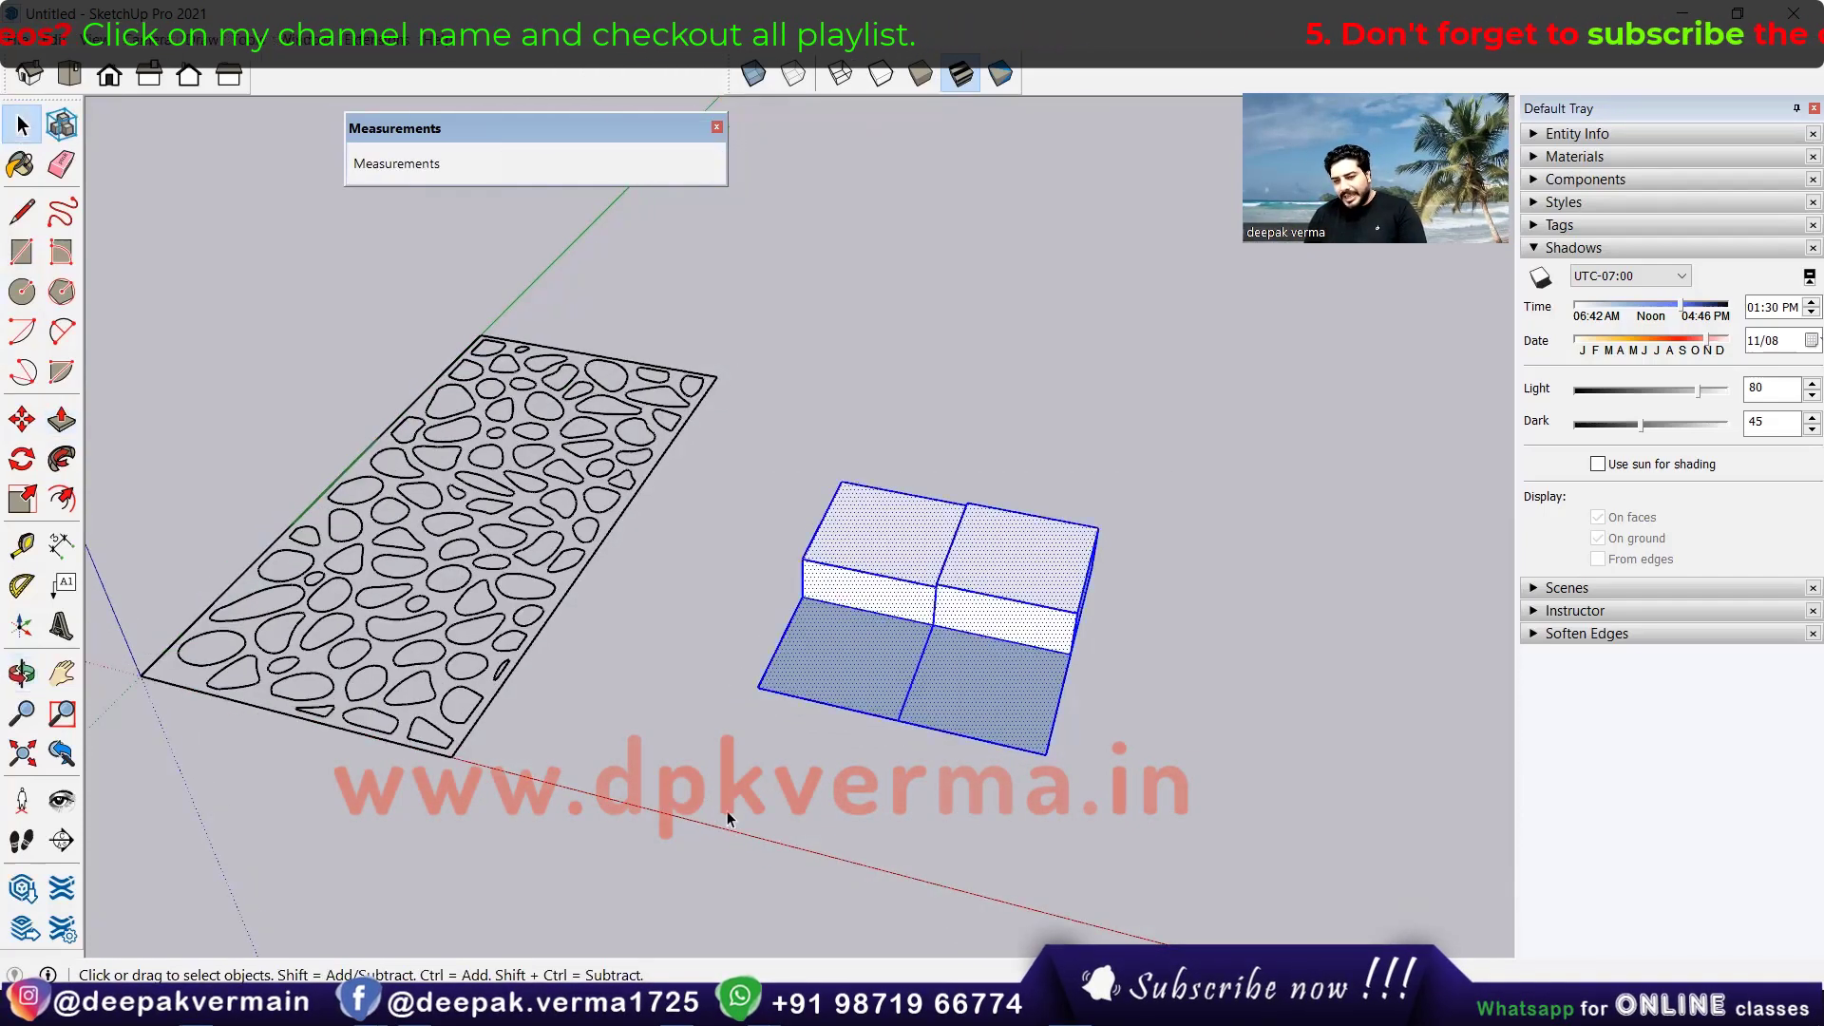
key("Delete")
mouse_move(489, 700)
middle_mouse_down()
mouse_move(456, 665)
mouse_move(710, 745)
middle_mouse_up()
left_click(22, 252)
Step: Draw a rectangle across the pattern's corners, filling it as a face with pebble cut-outs
middle_click_drag(678, 557, 593, 504)
scroll(337, 411, "up", 2)
scroll(337, 410, "up", 3)
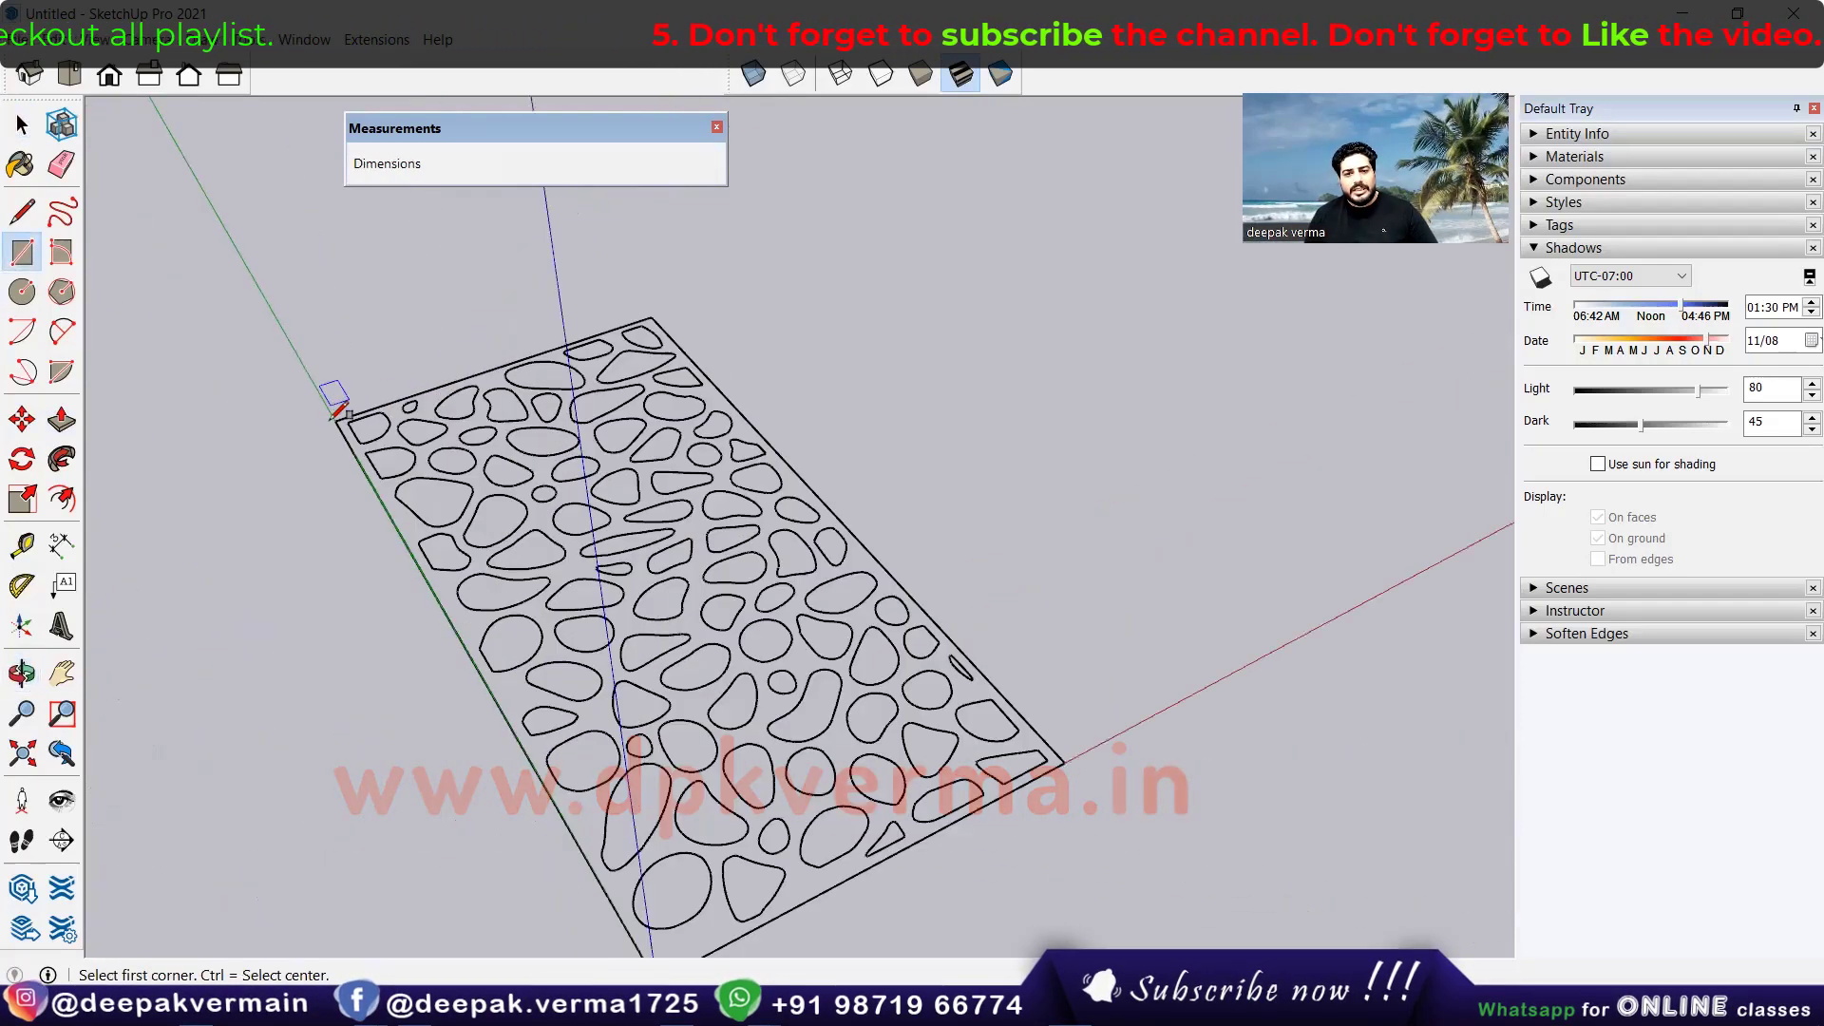
left_click(337, 413)
left_click(1064, 760)
middle_click_drag(1068, 756, 349, 591)
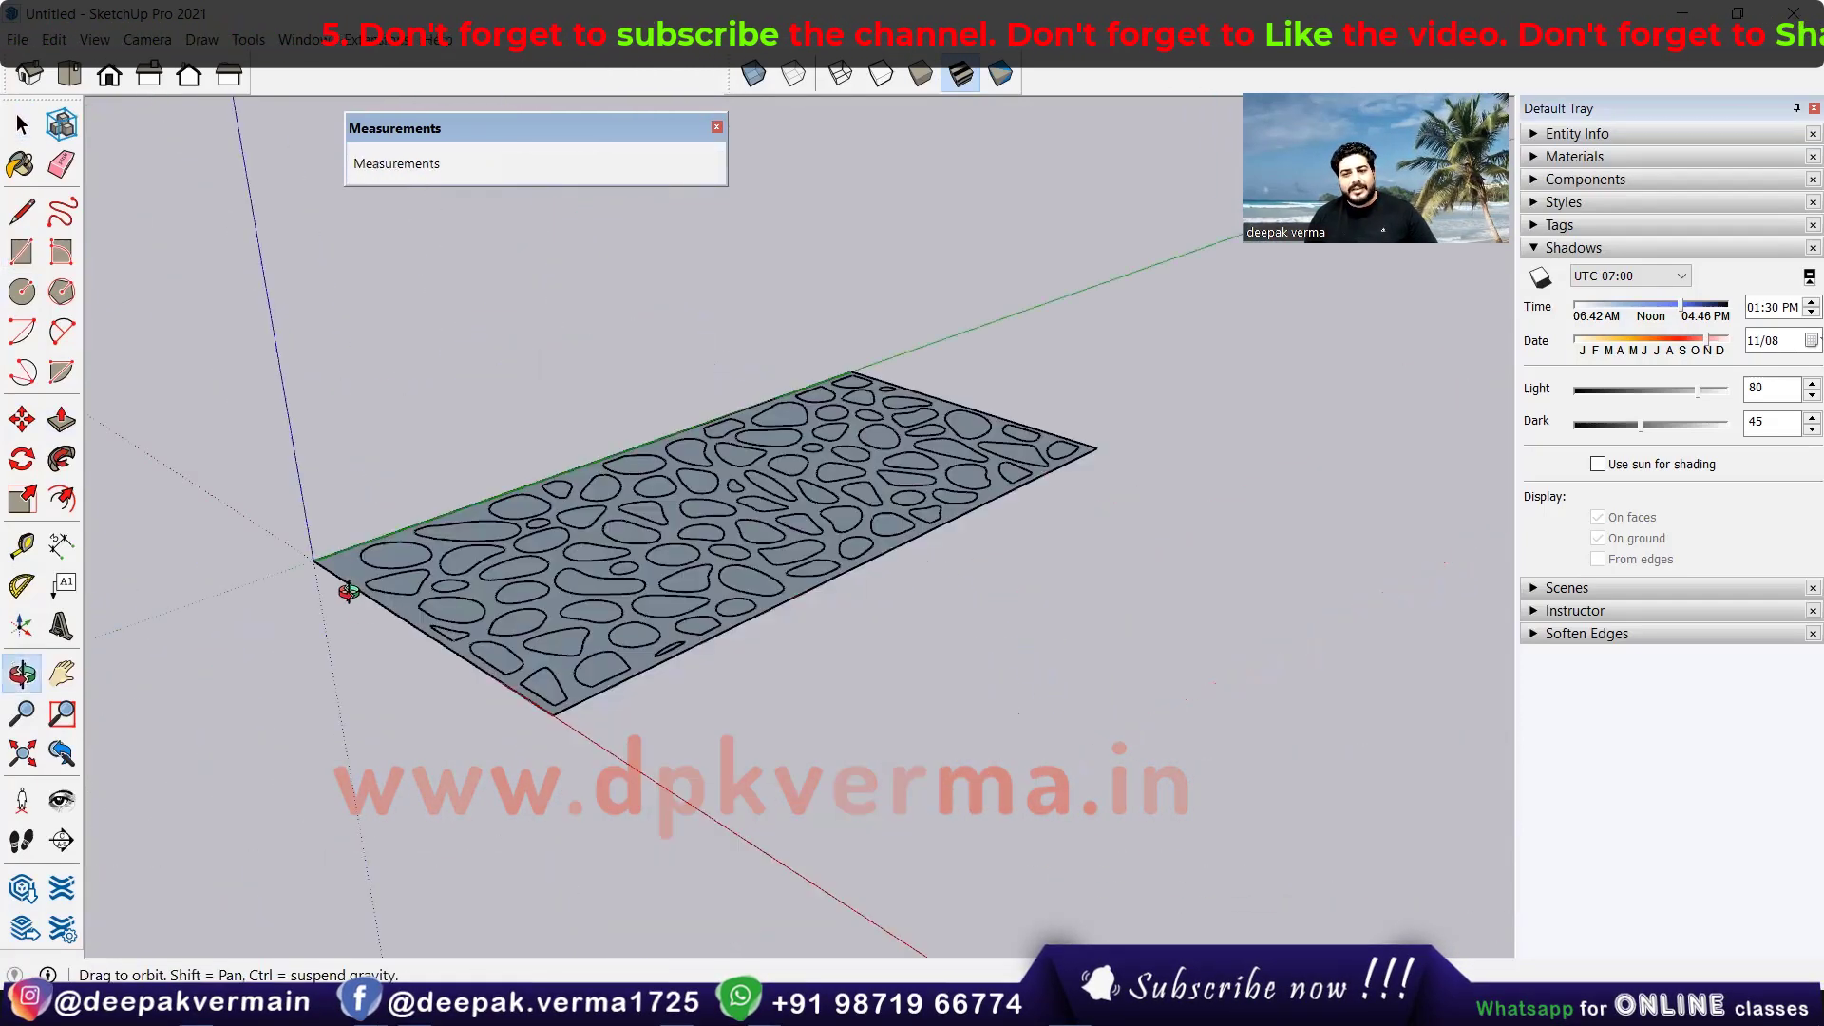
key("space")
Step: Select the filled panel face and zoom around to inspect it
scroll(649, 677, "up", 2)
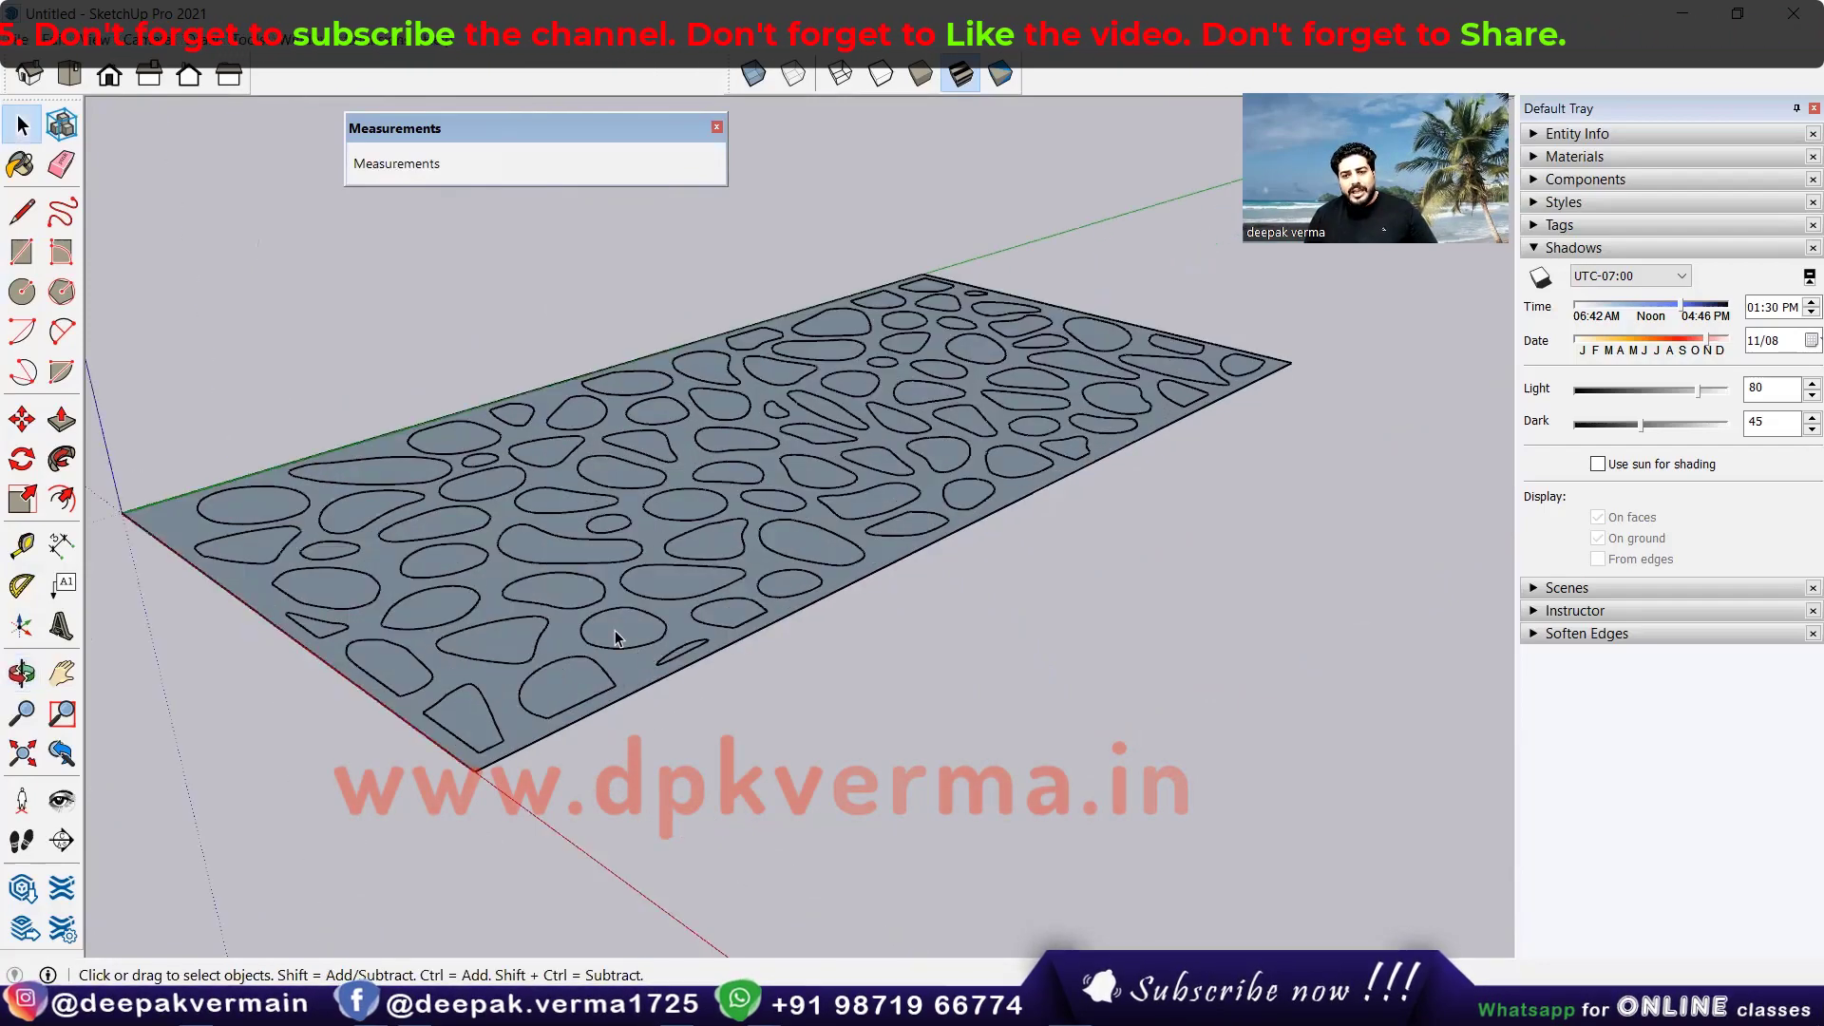
scroll(612, 666, "up", 2)
scroll(611, 684, "up", 2)
left_click(618, 716)
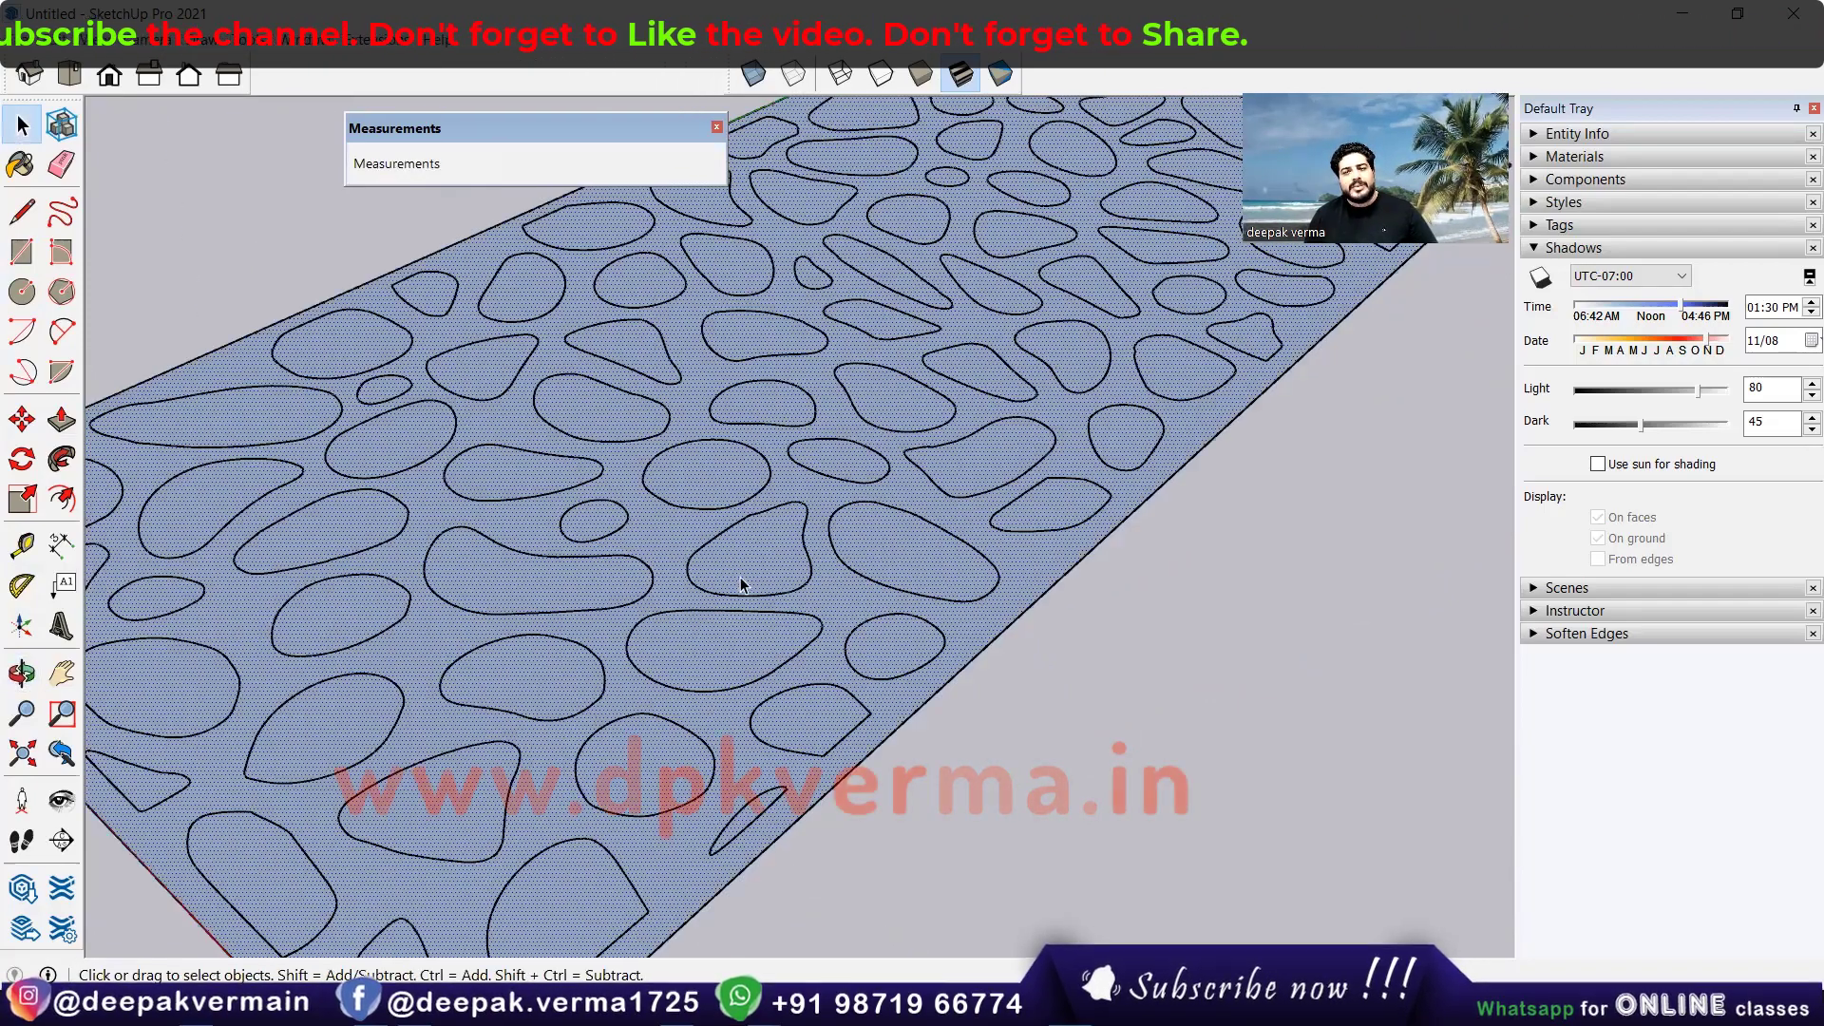
scroll(722, 608, "down", 4)
scroll(704, 611, "up", 3)
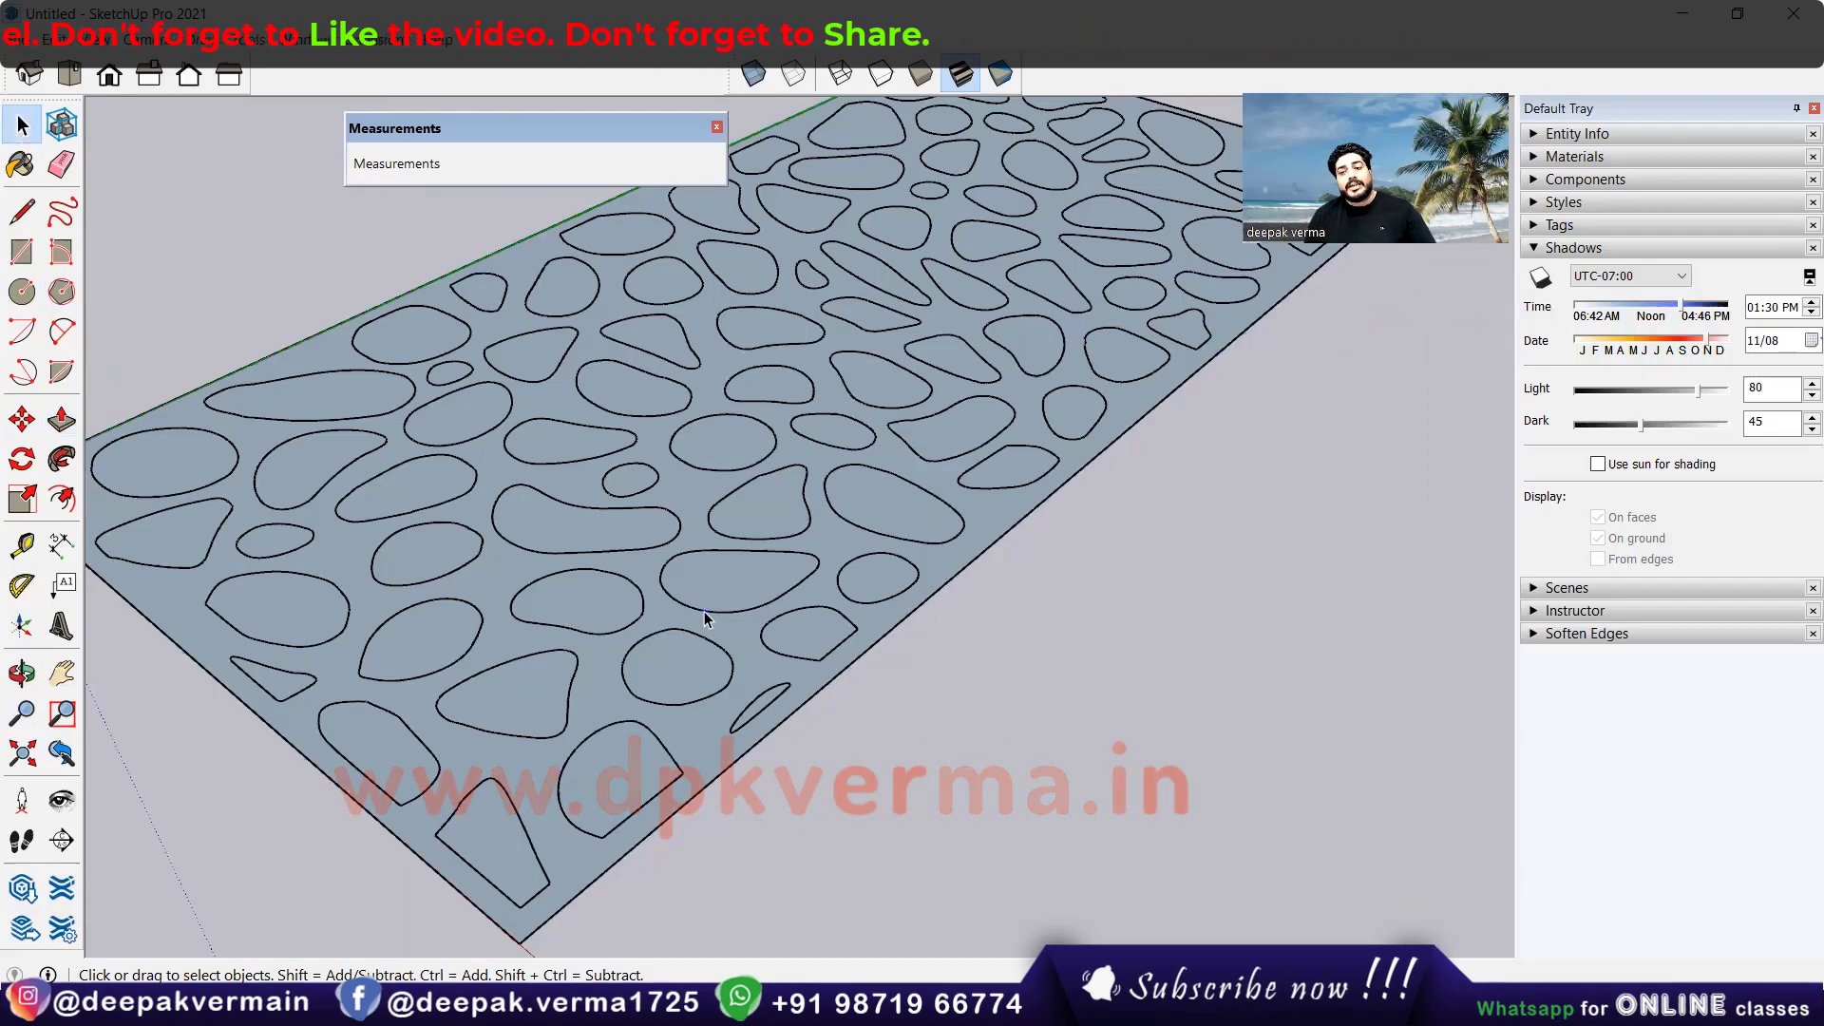
scroll(709, 612, "down", 1)
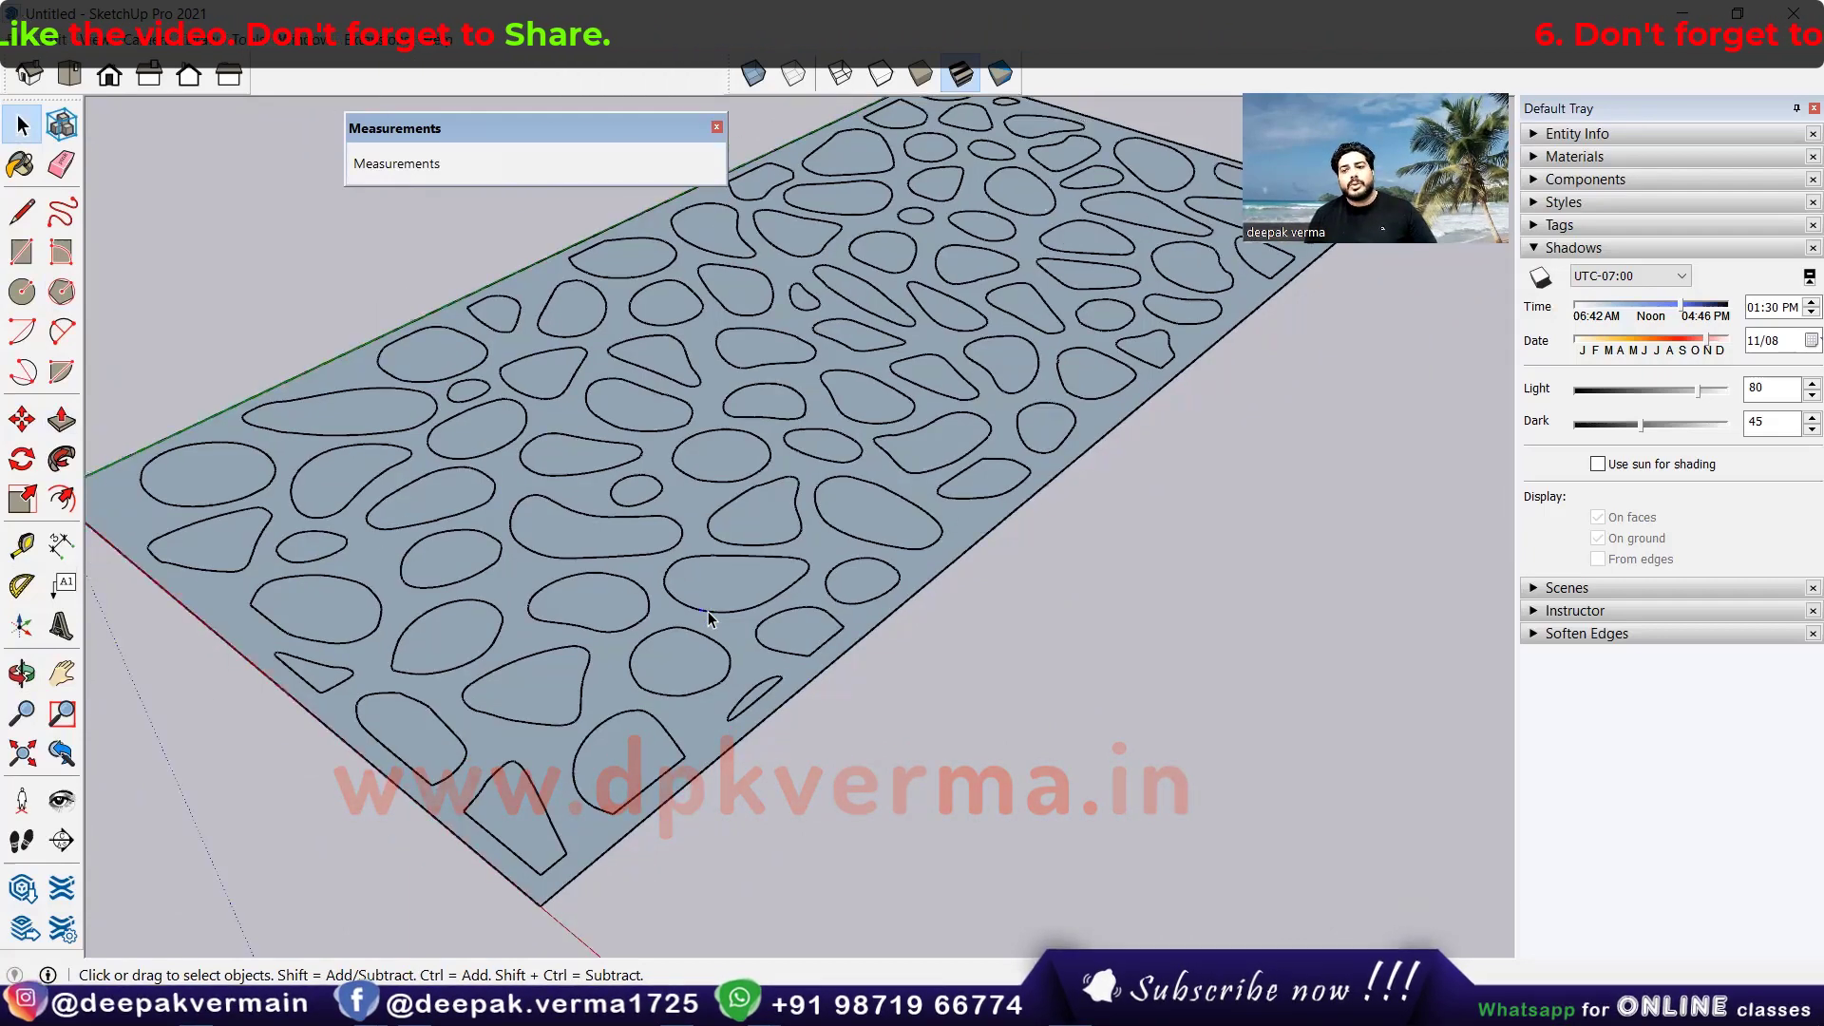
scroll(709, 612, "down", 3)
mouse_move(813, 730)
middle_mouse_down("shift")
mouse_move(751, 573)
mouse_move(735, 634)
middle_mouse_up("shift")
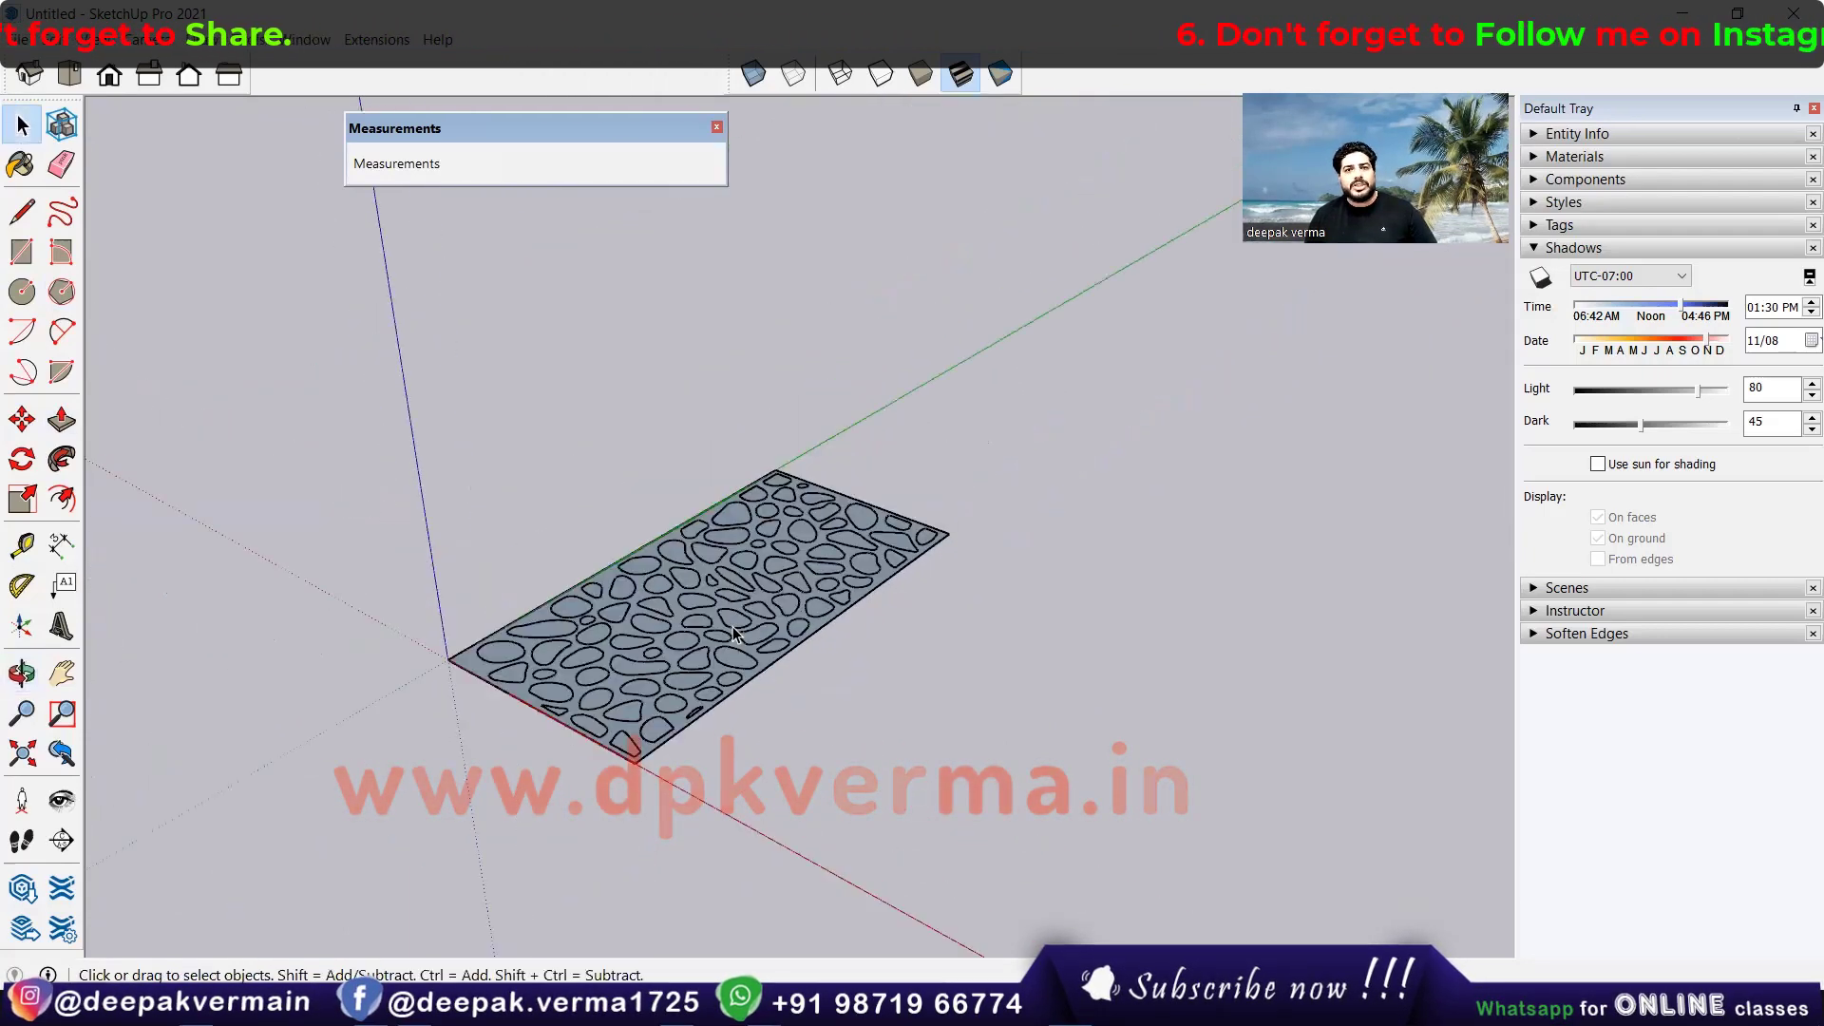
Step: Intersect the whole pebble panel's faces with the model
left_click_drag(446, 784, 369, 813)
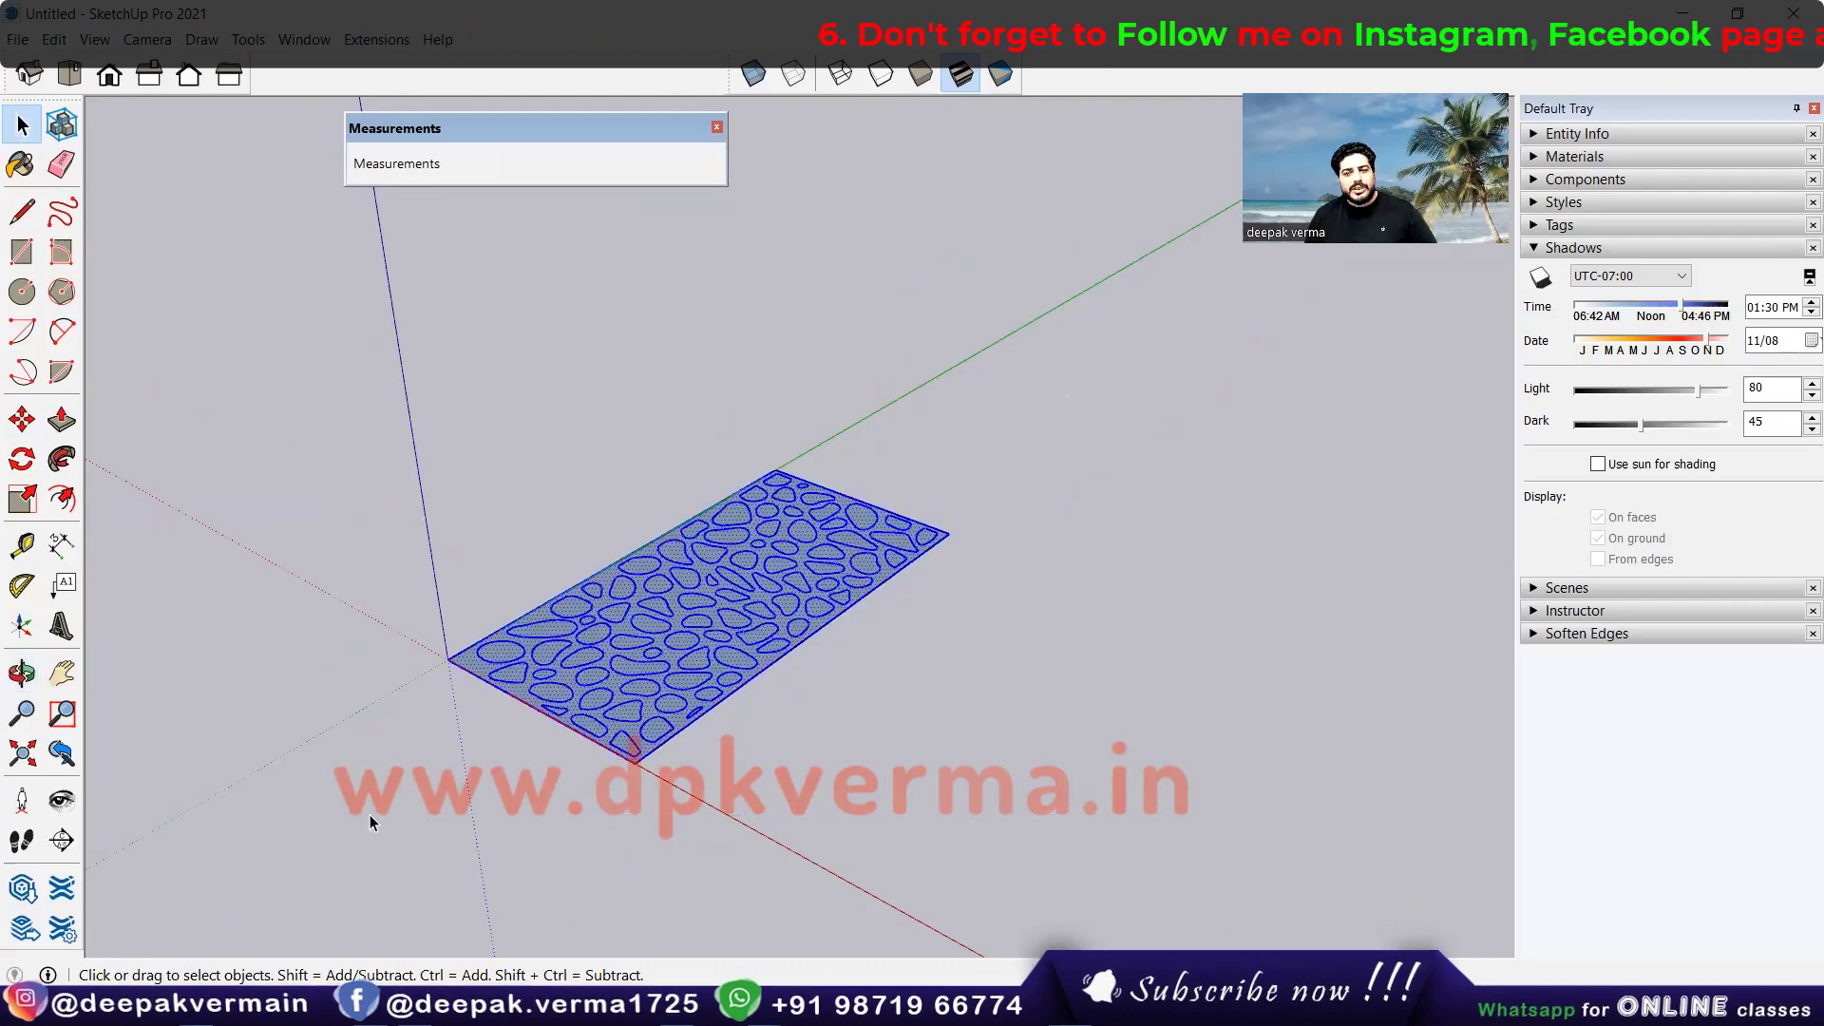
right_click(701, 613)
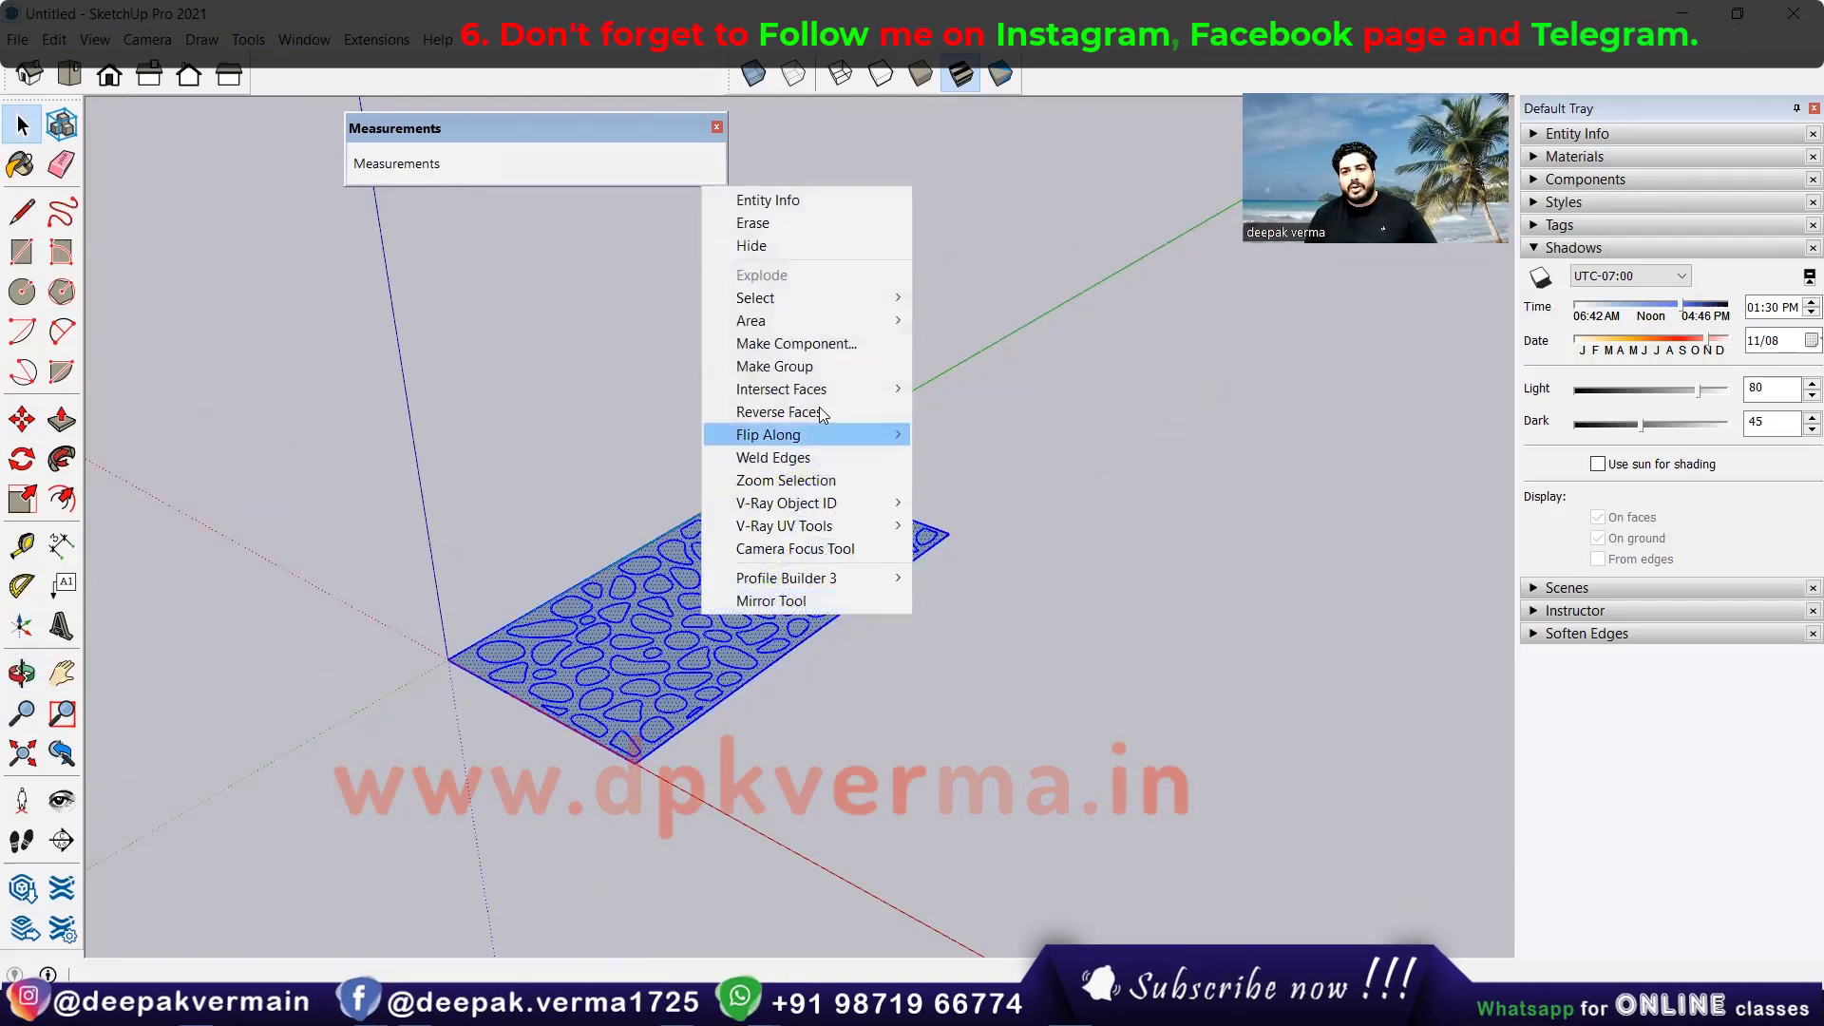
mouse_move(781, 390)
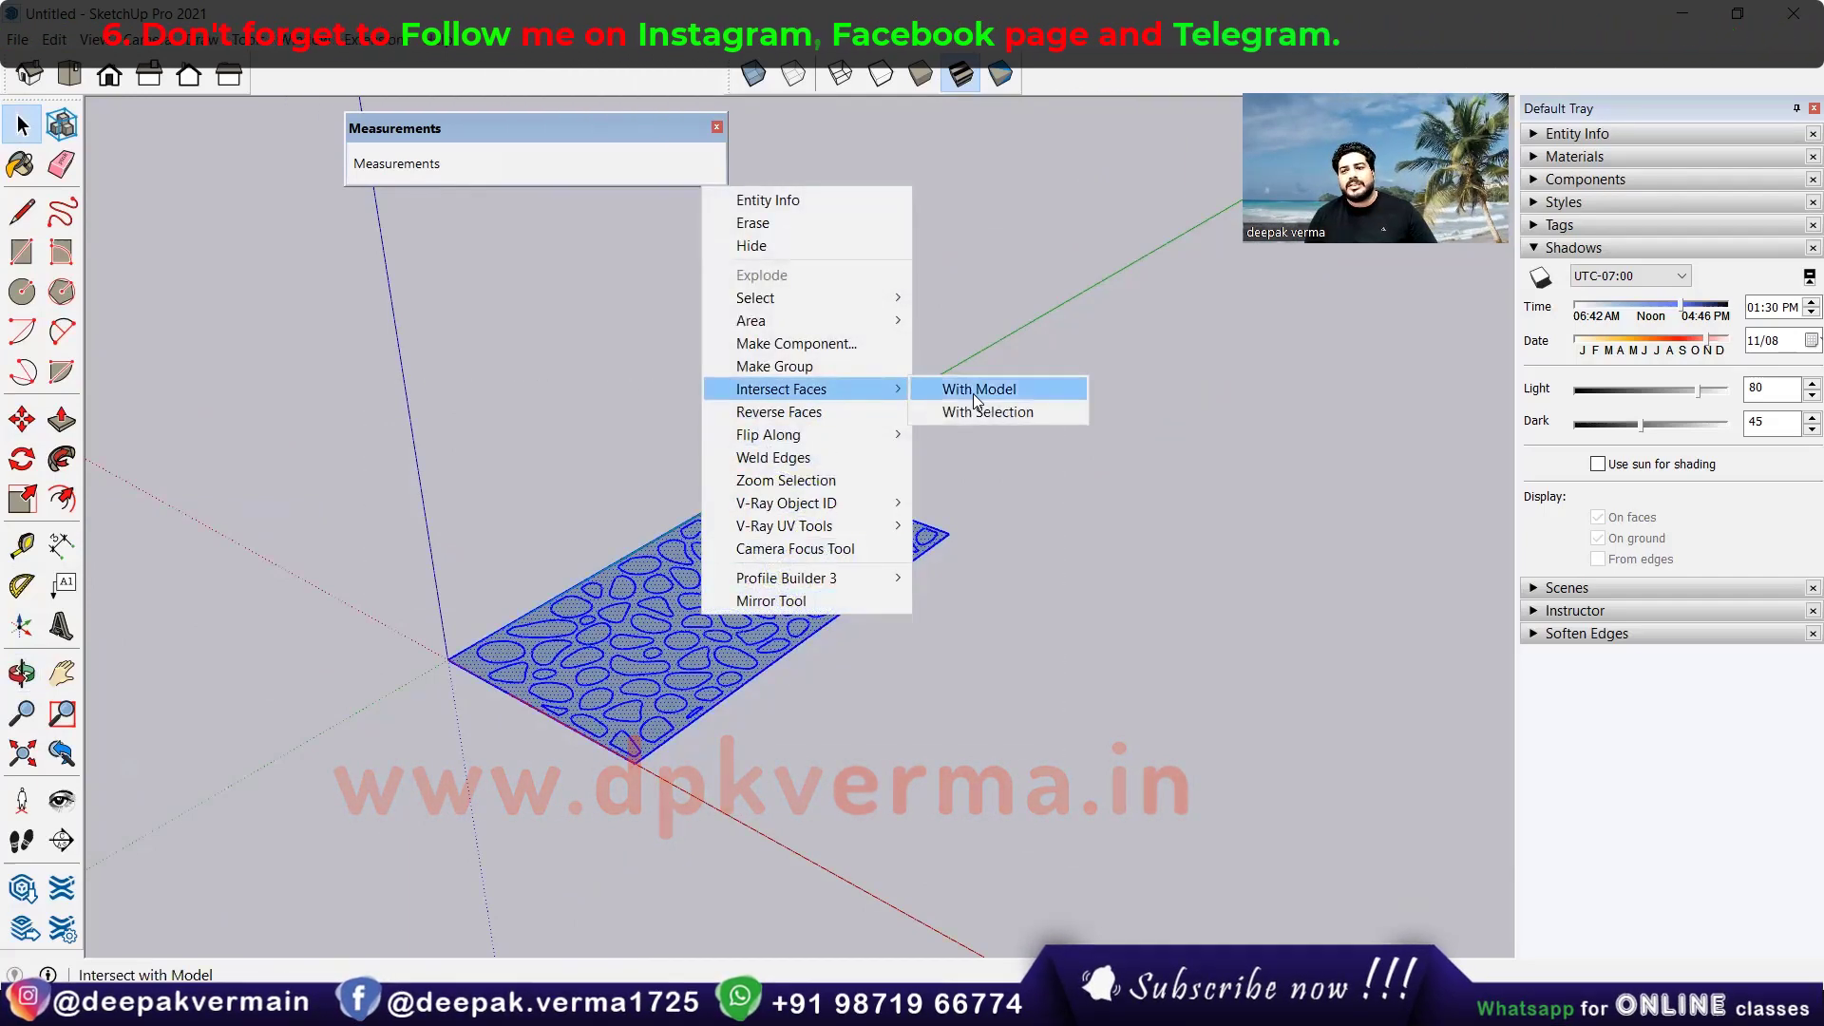
left_click(975, 394)
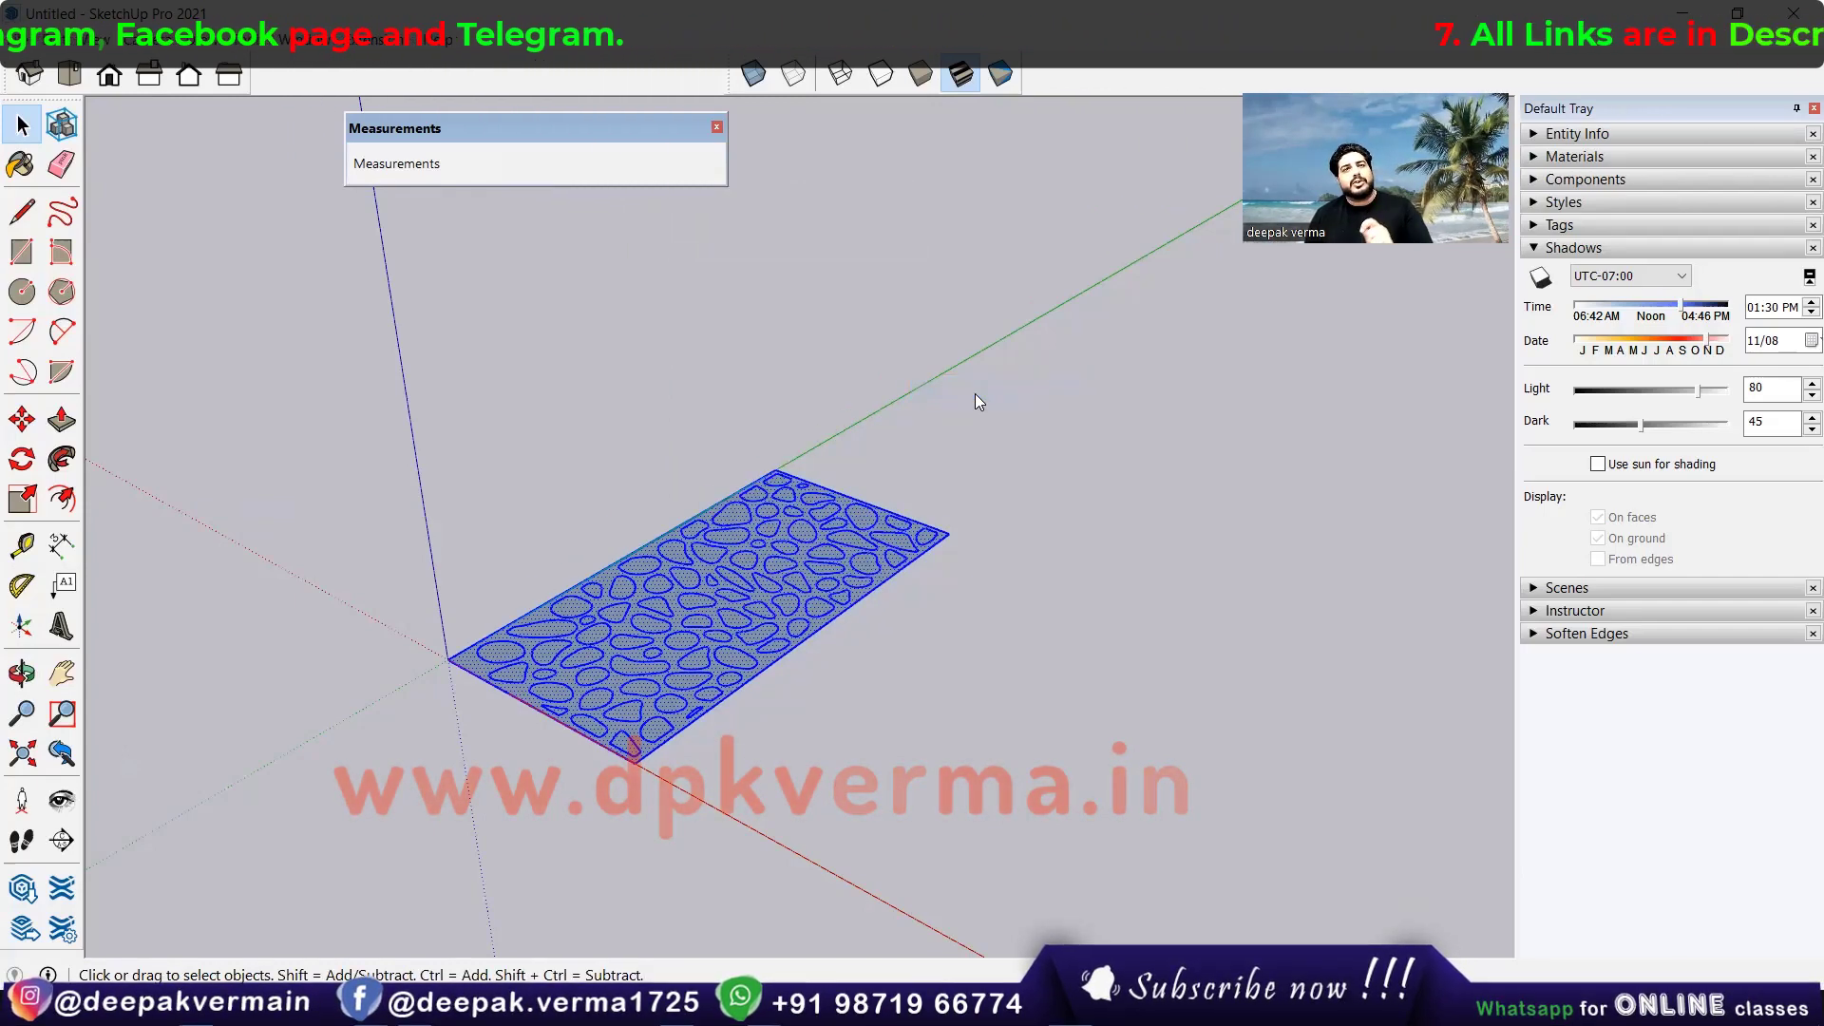
Step: Select the perforated base face of the intersected pebble panel
left_click(736, 650)
scroll(736, 646, "up", 5)
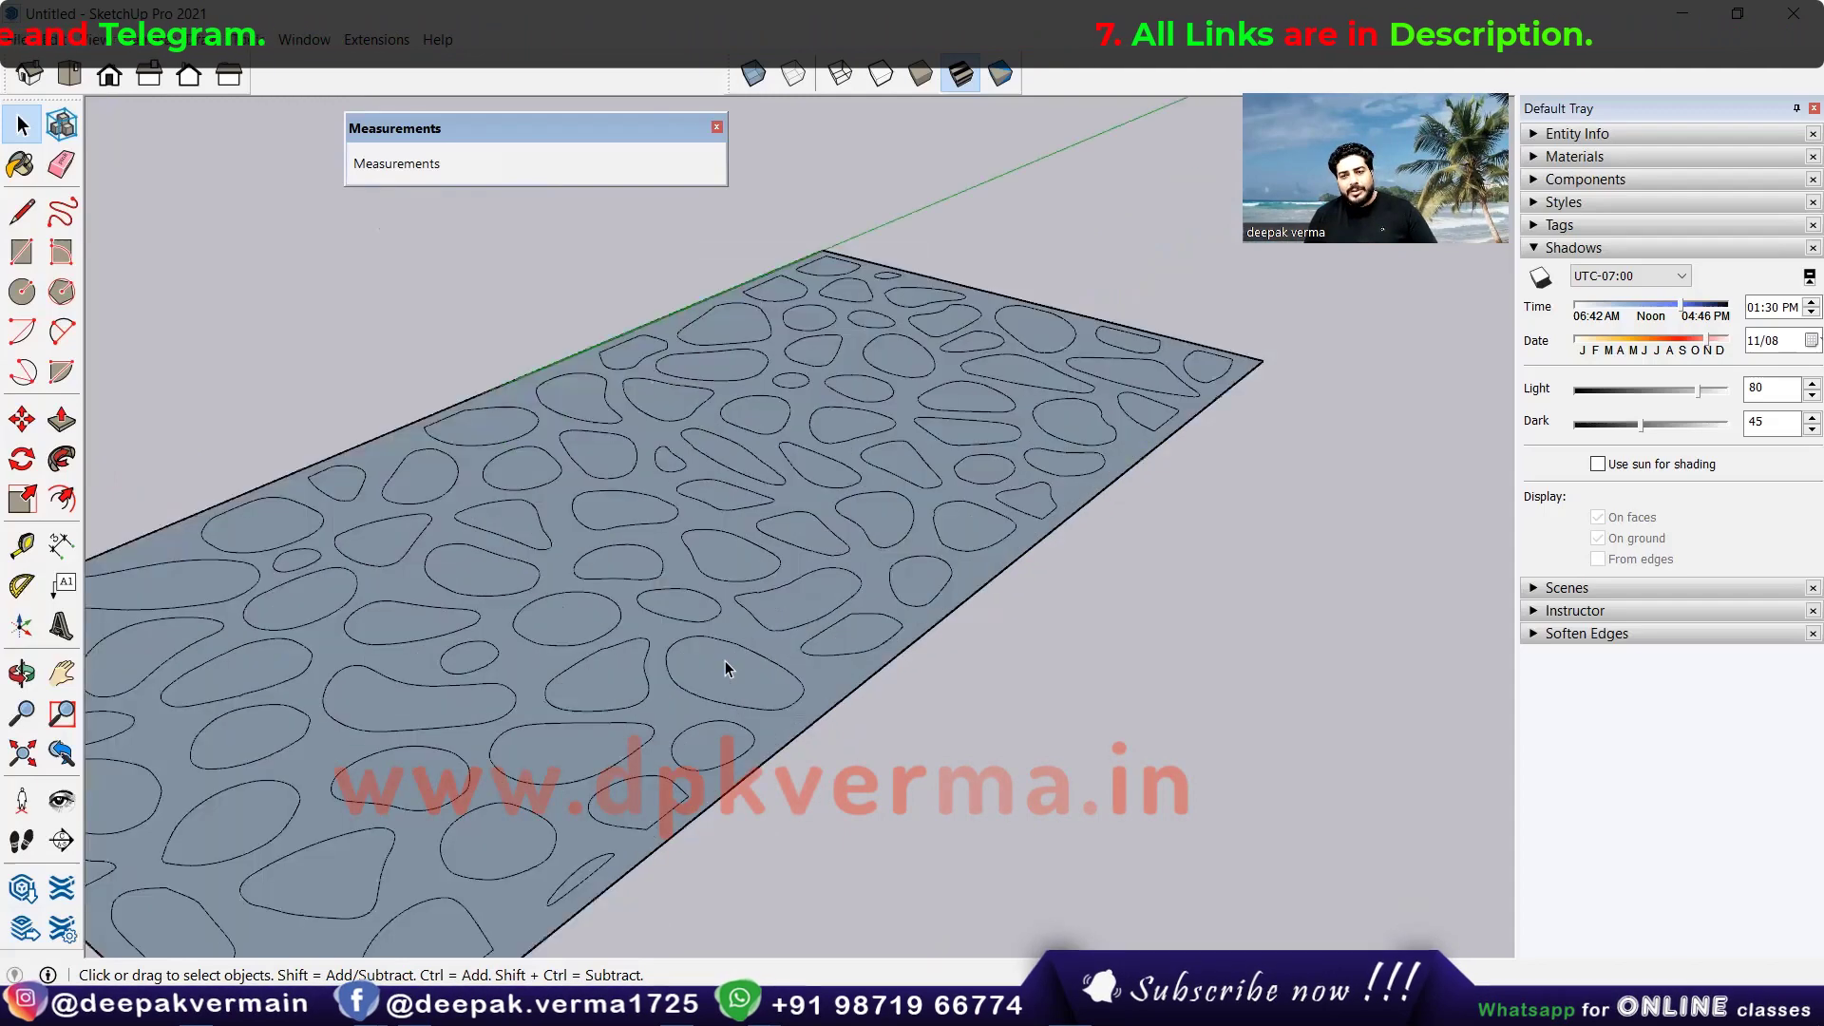
scroll(773, 613, "down", 4)
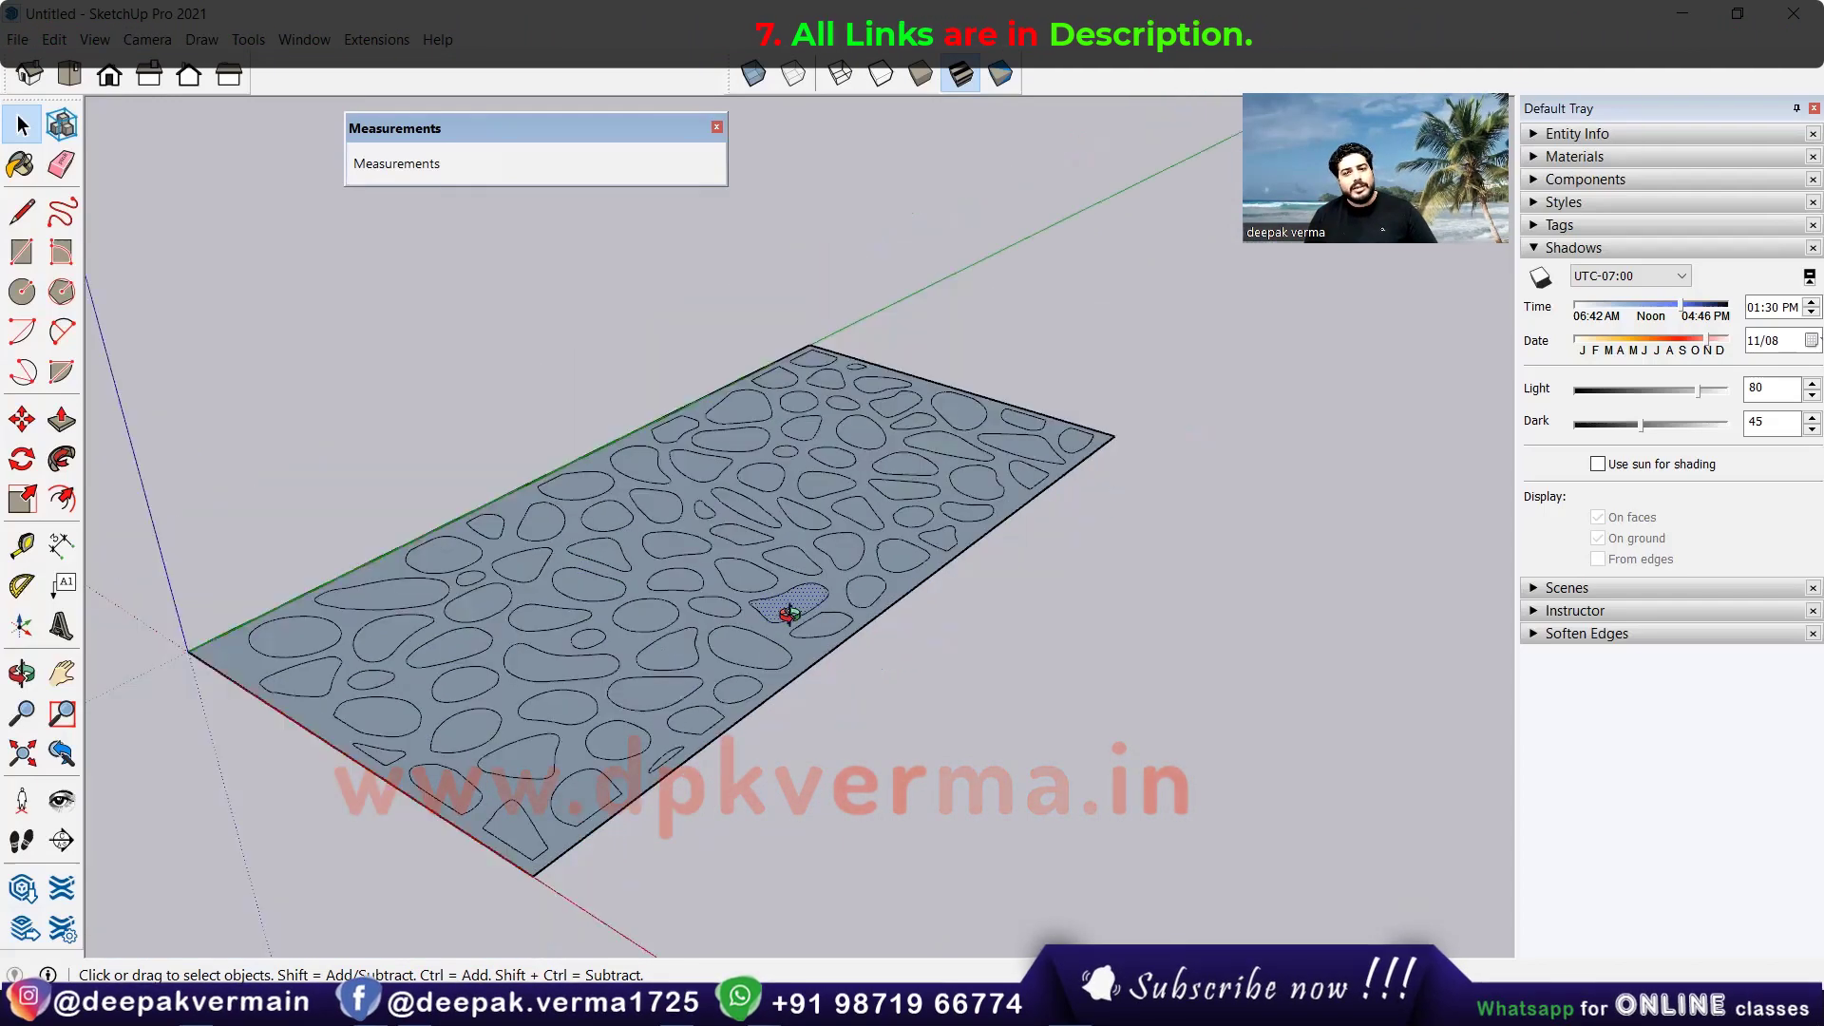
middle_click_drag(786, 614, 787, 691, "shift")
scroll(751, 655, "up", 1)
scroll(712, 632, "up", 1)
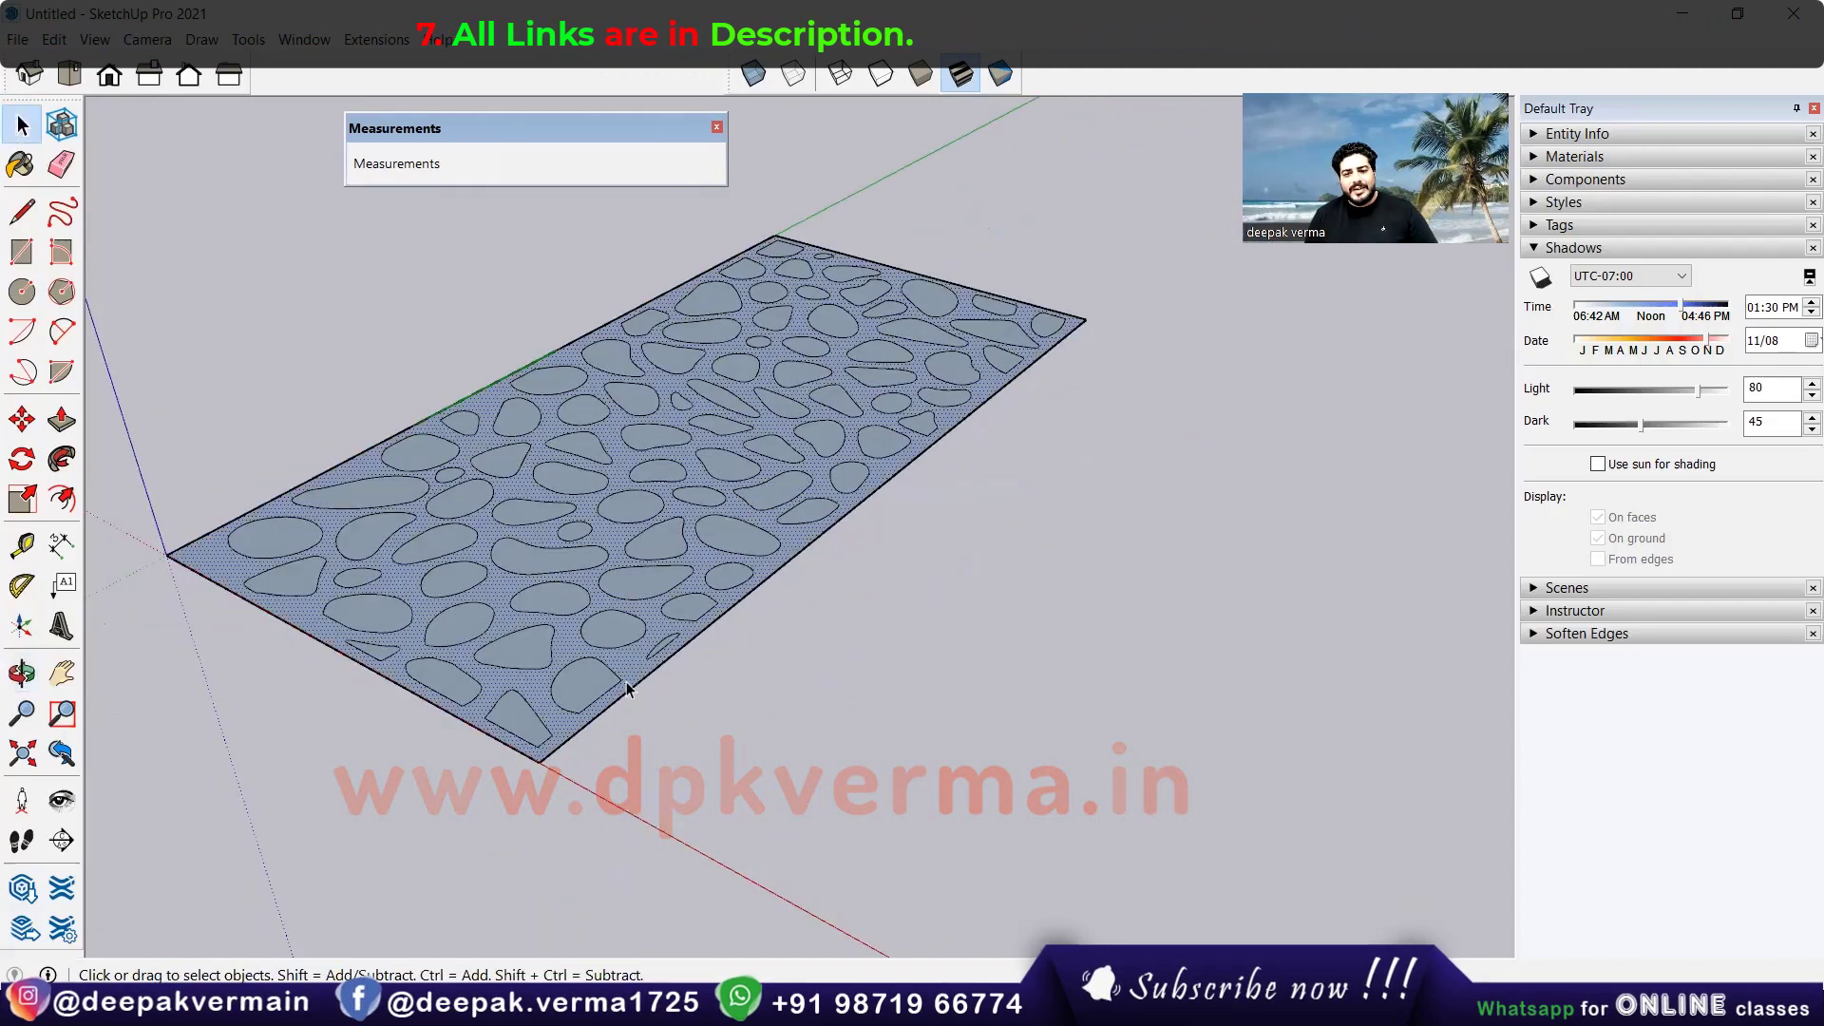
left_click(613, 700)
scroll(612, 699, "up", 1)
Step: Start a Move copy from the panel corner, then cancel that first attempt
key("m")
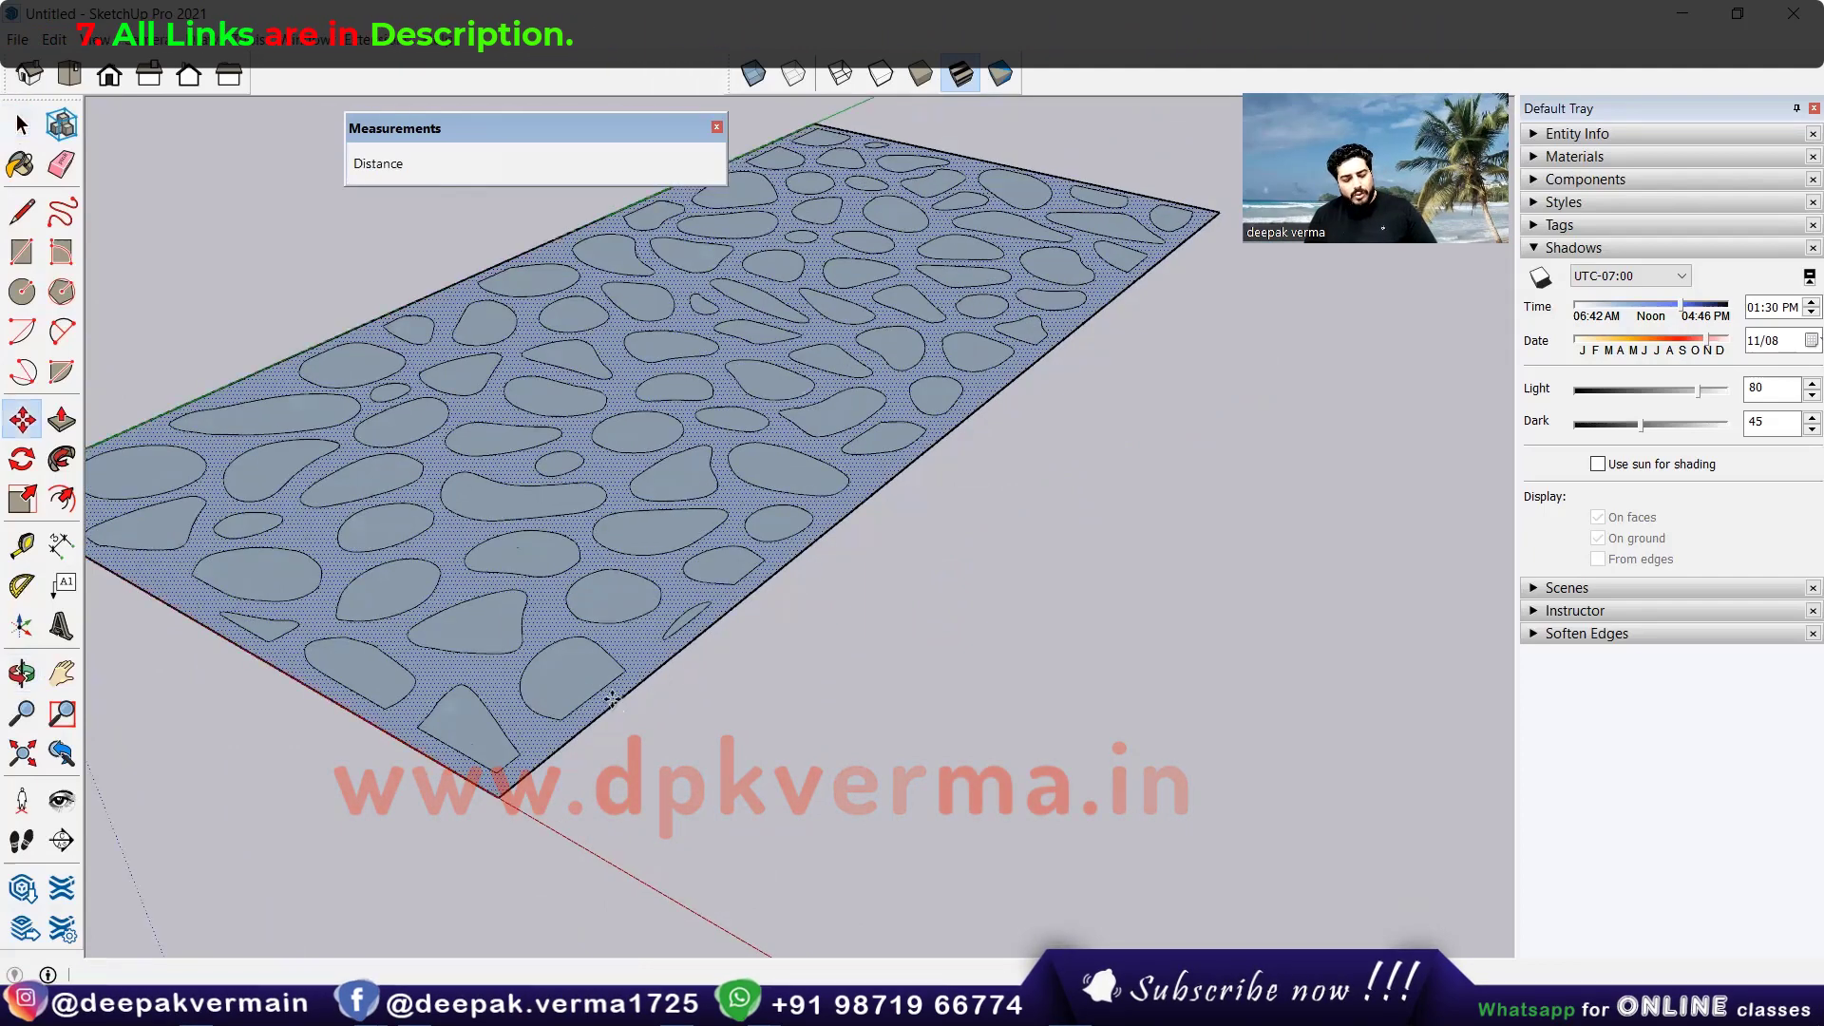
scroll(517, 788, "down", 1)
scroll(518, 788, "down", 1)
left_click(520, 789)
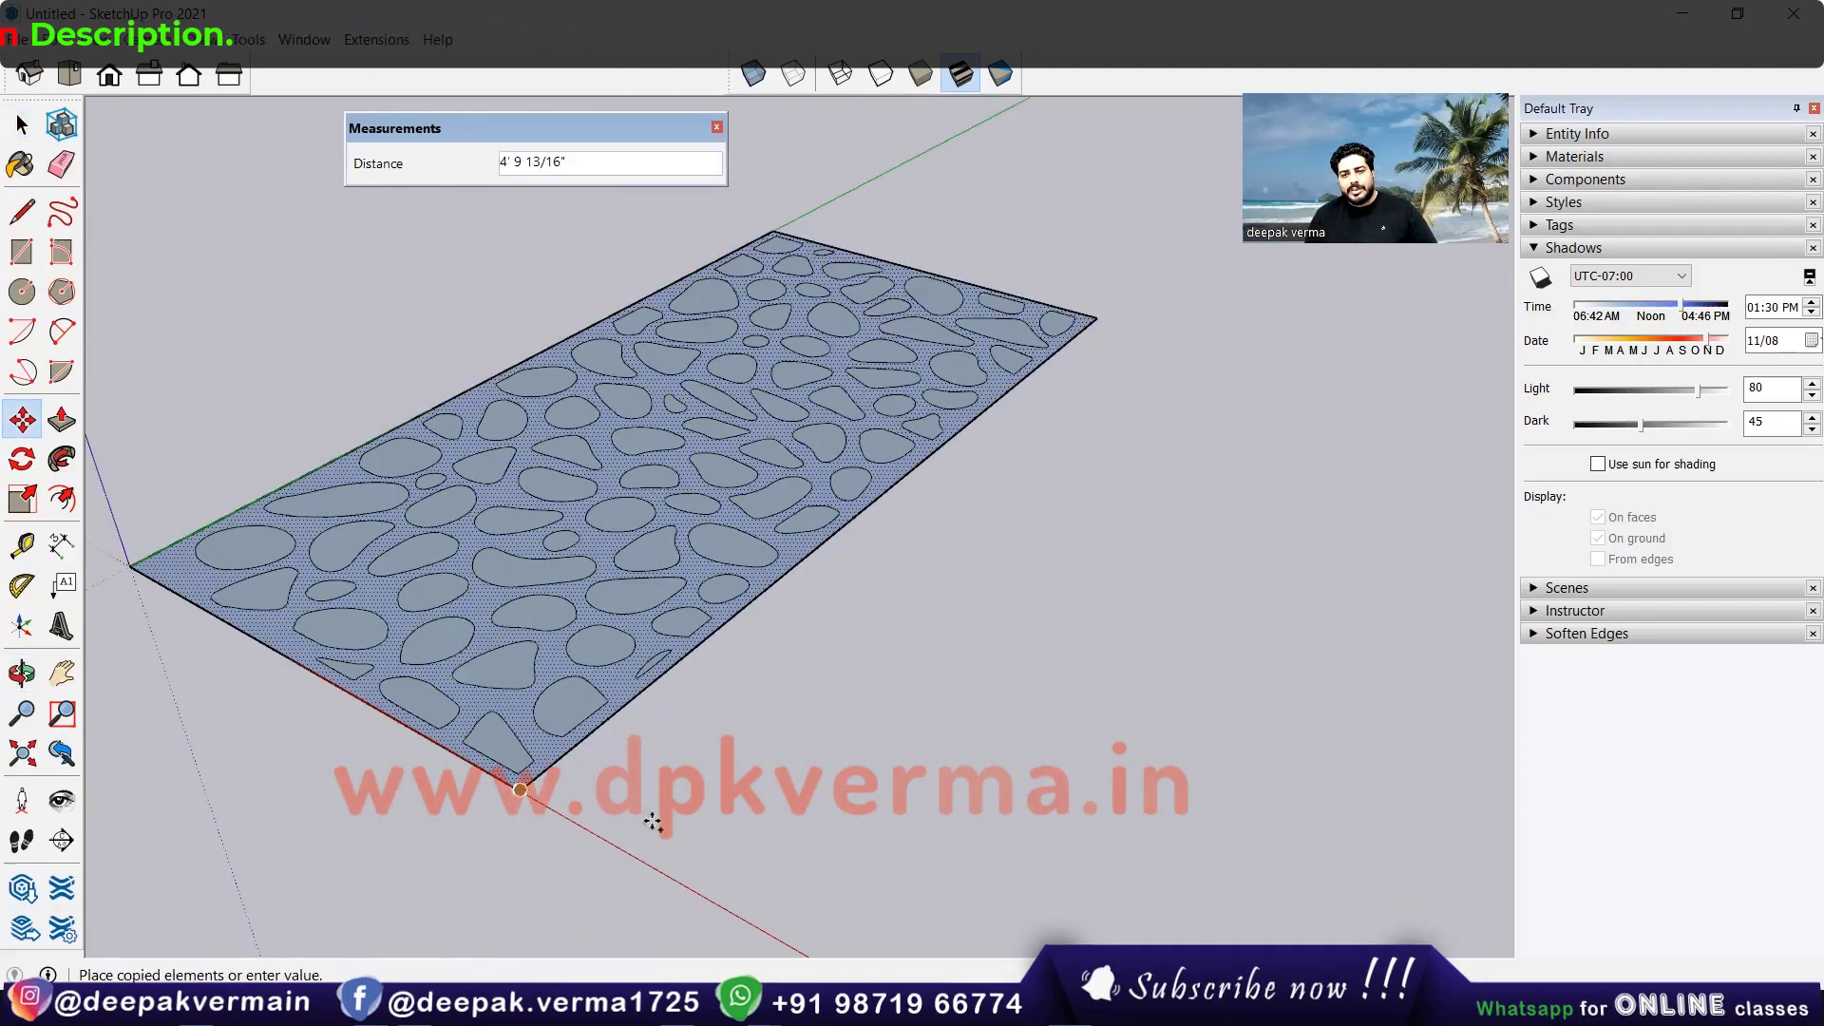
key("ctrl")
middle_click_drag(658, 819, 769, 646)
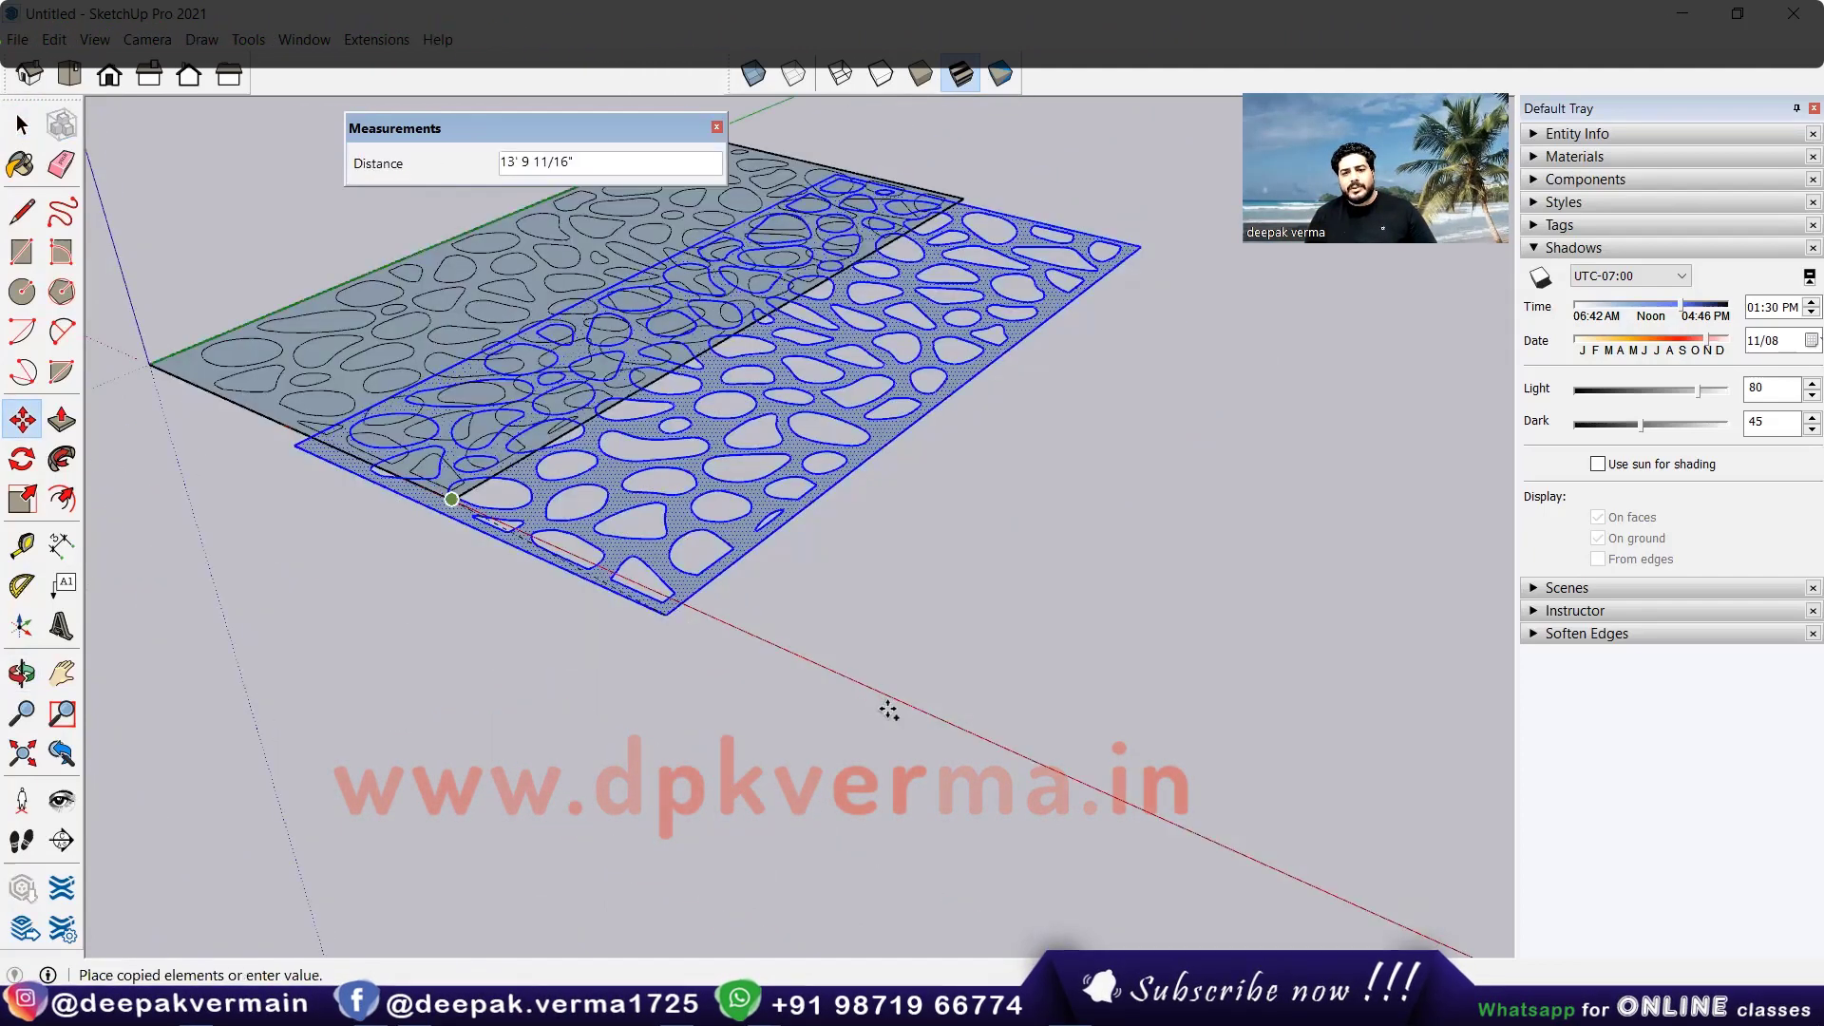
middle_click_drag(889, 711, 856, 707)
key("ctrl")
Step: Copy the perforated base face beside the original along the red axis
left_click(674, 623)
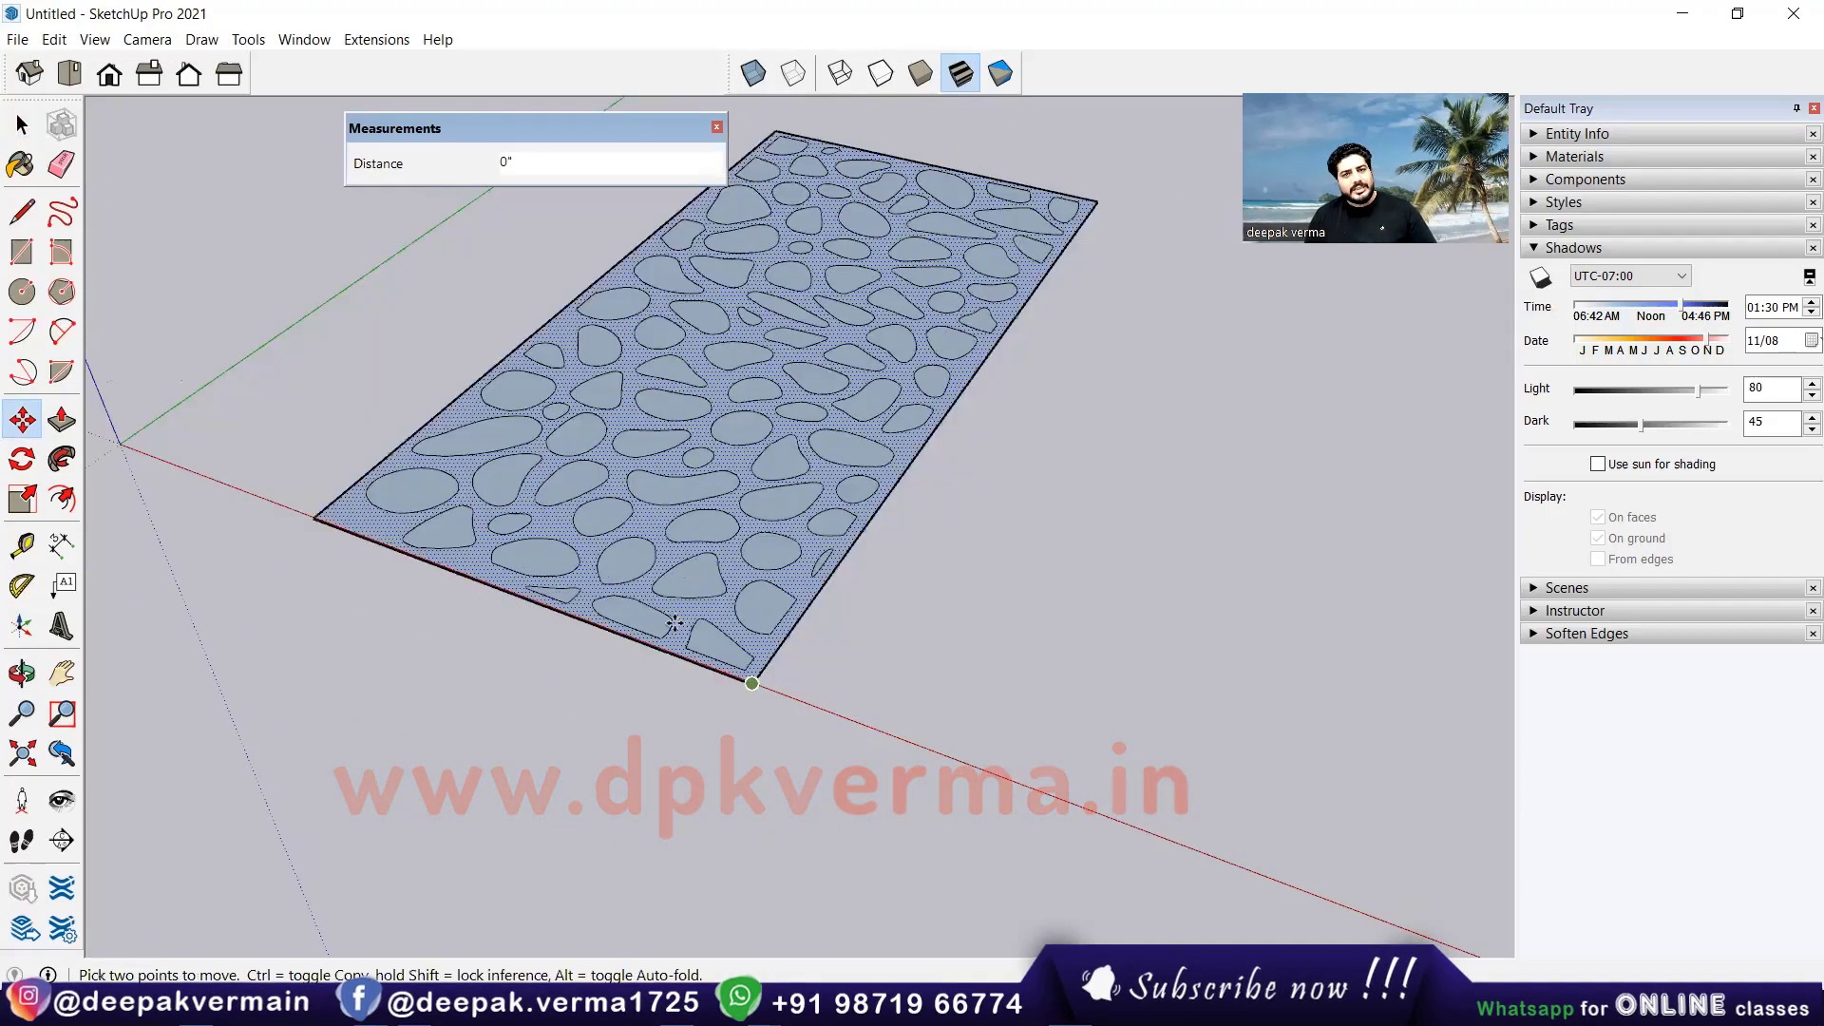
left_click(752, 683)
key("ctrl")
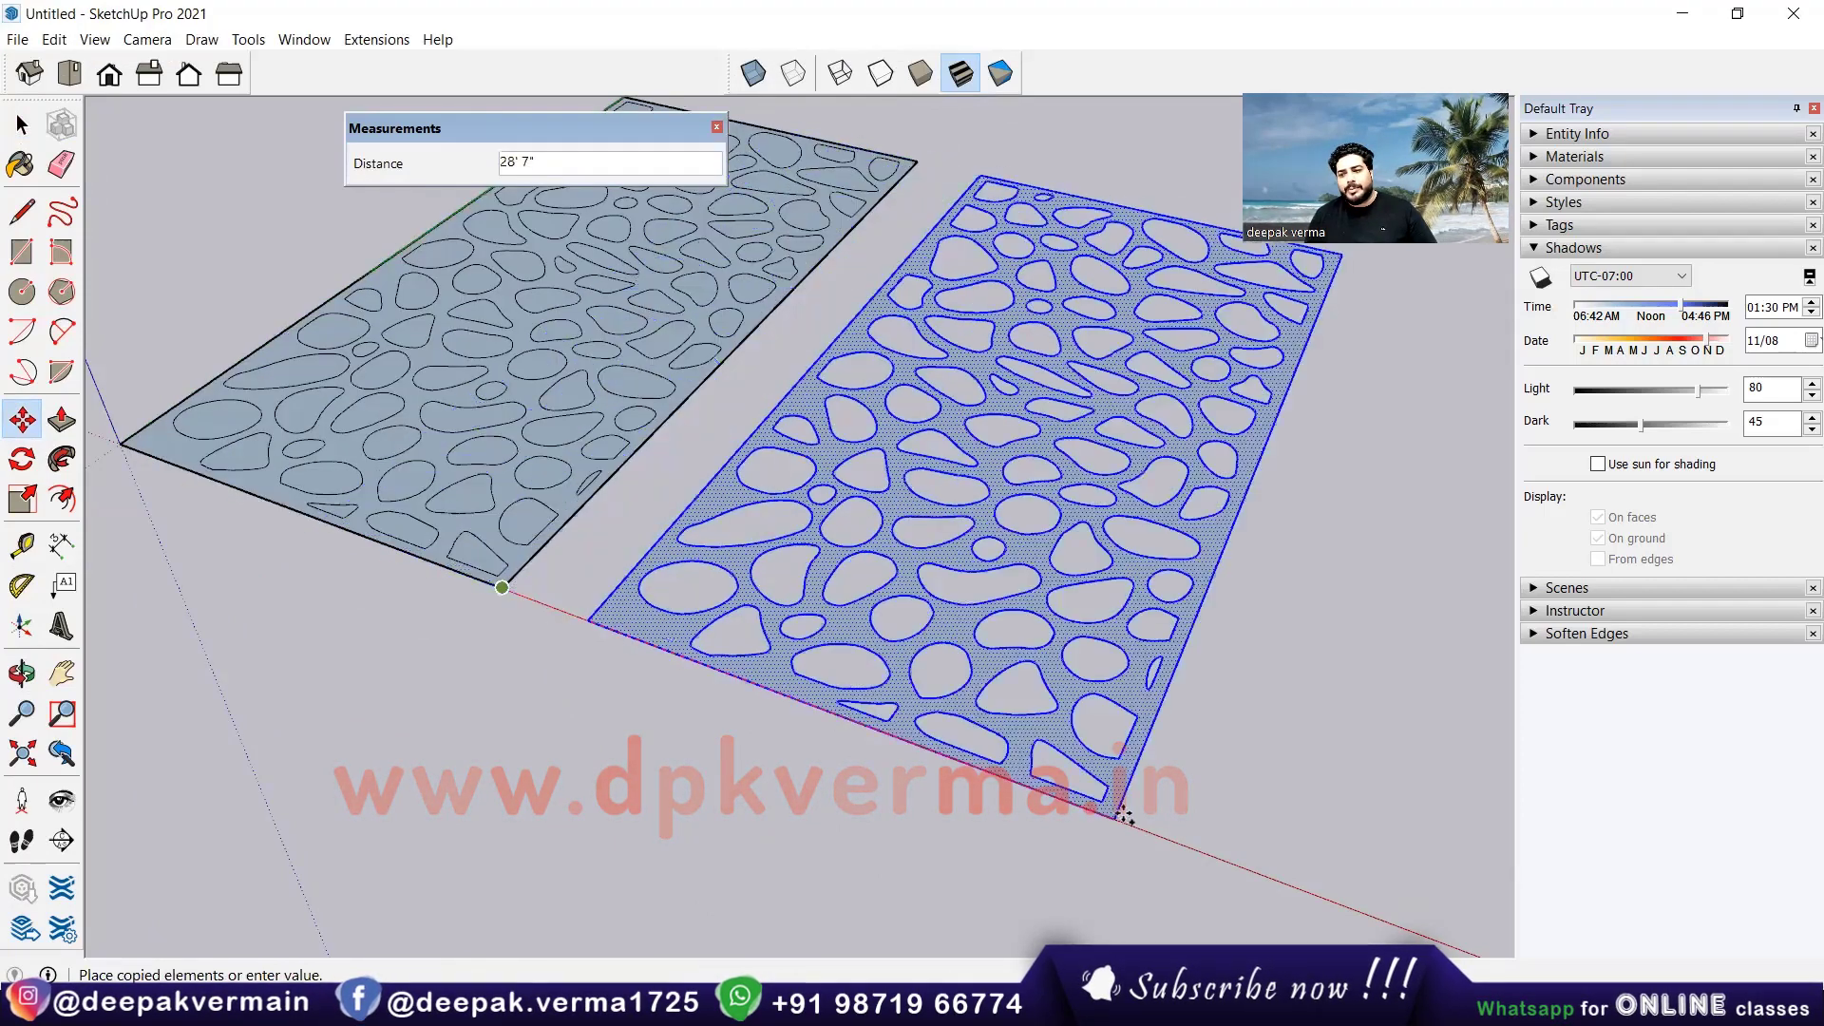
left_click(1215, 791)
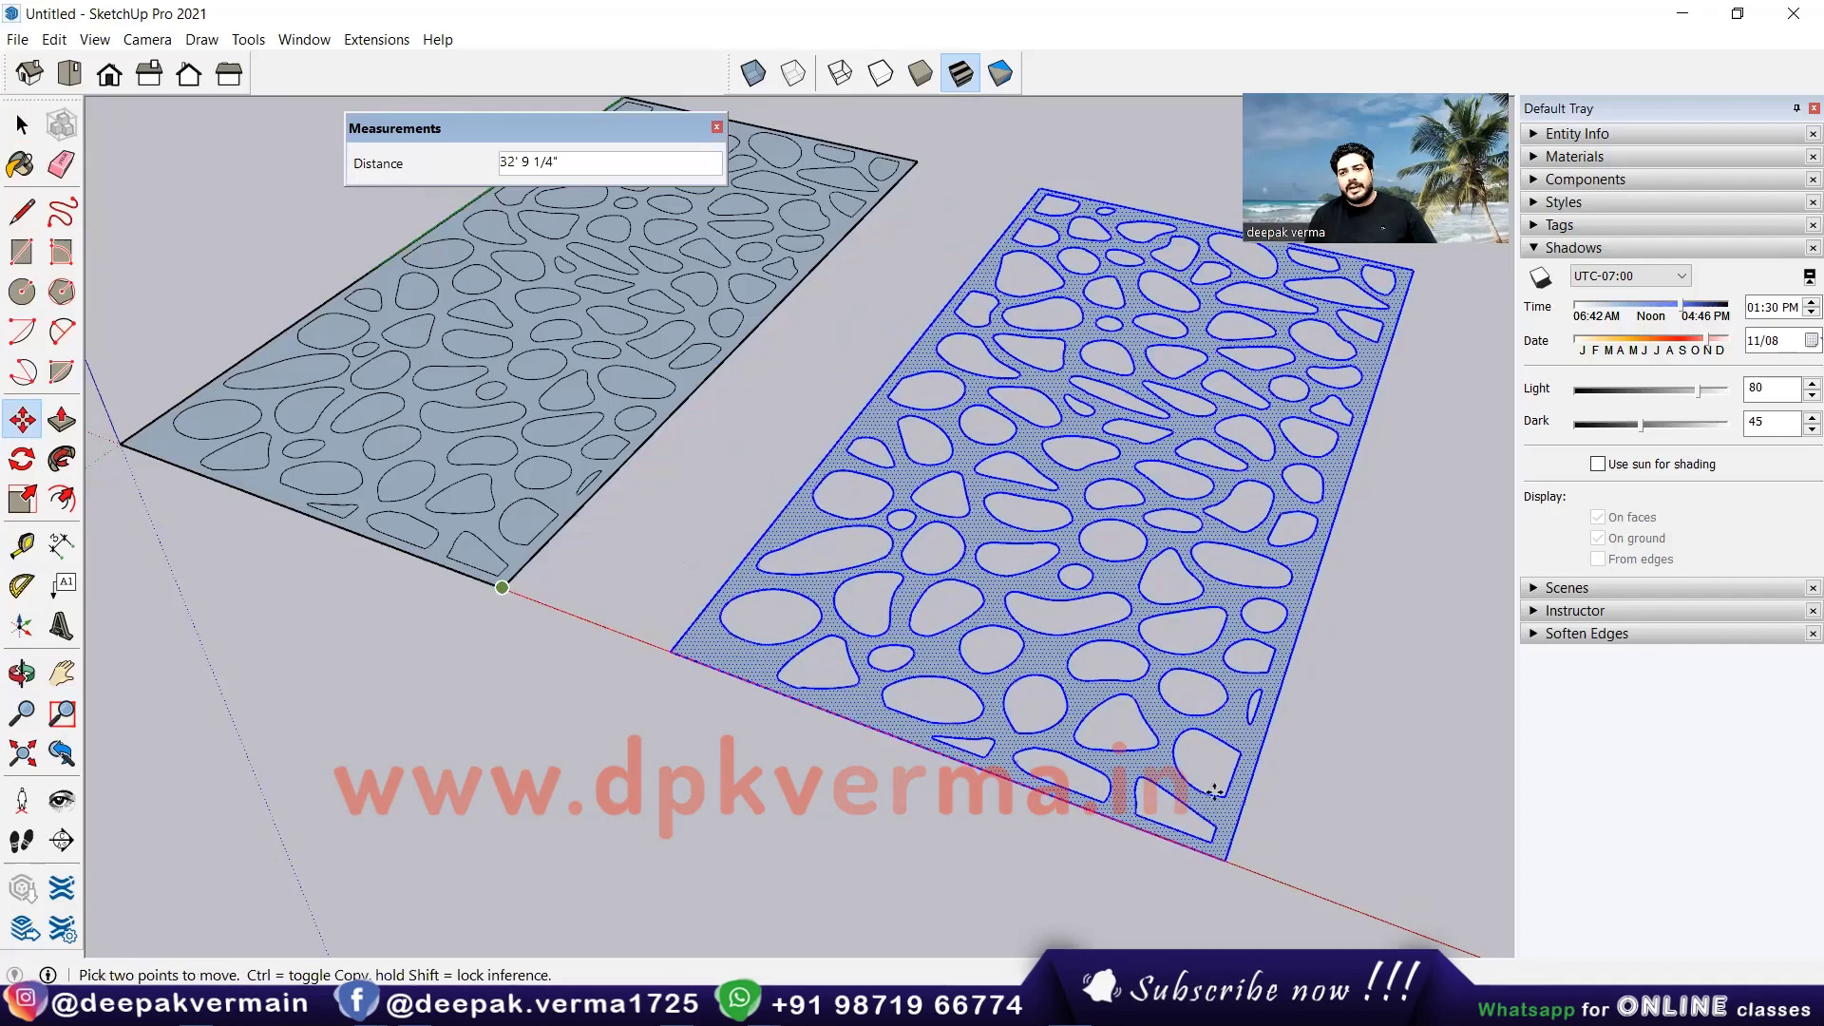
middle_click_drag(1166, 704, 1171, 714)
Step: Push/pull the copied pebble panel up to 7 7/16" thick
key("p")
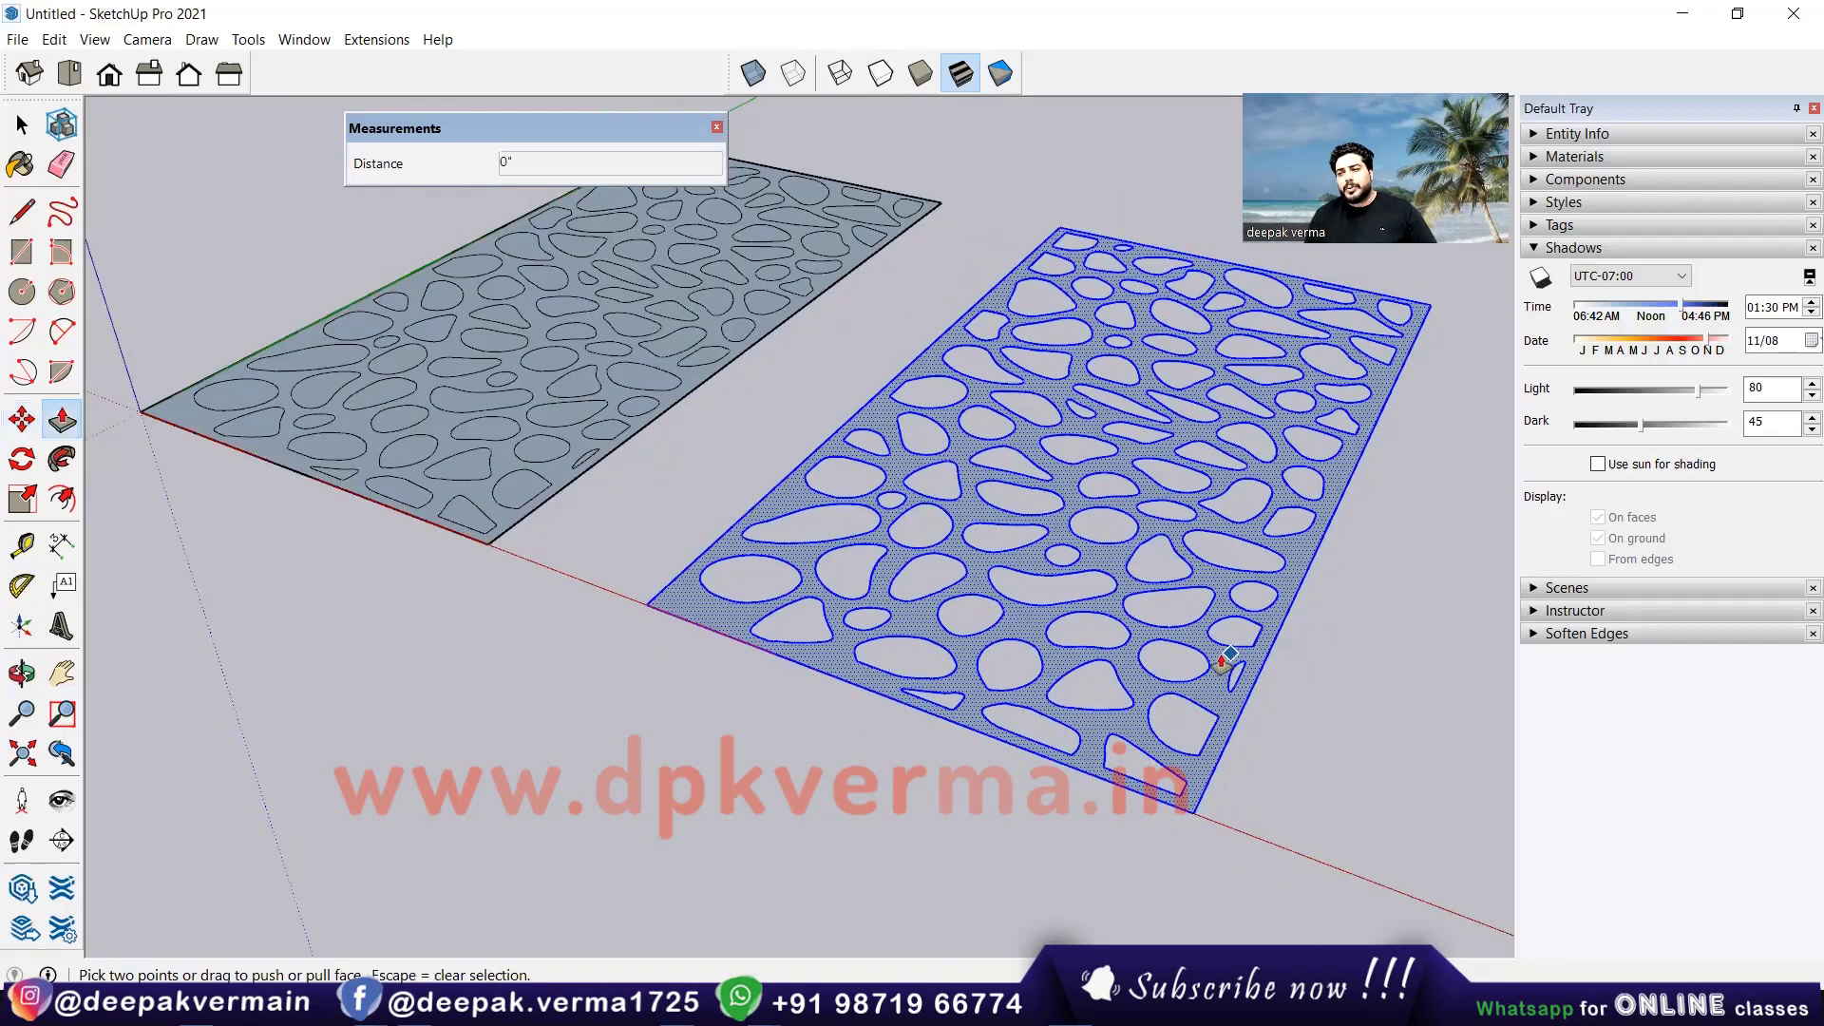
left_click_drag(1222, 649, 1222, 653)
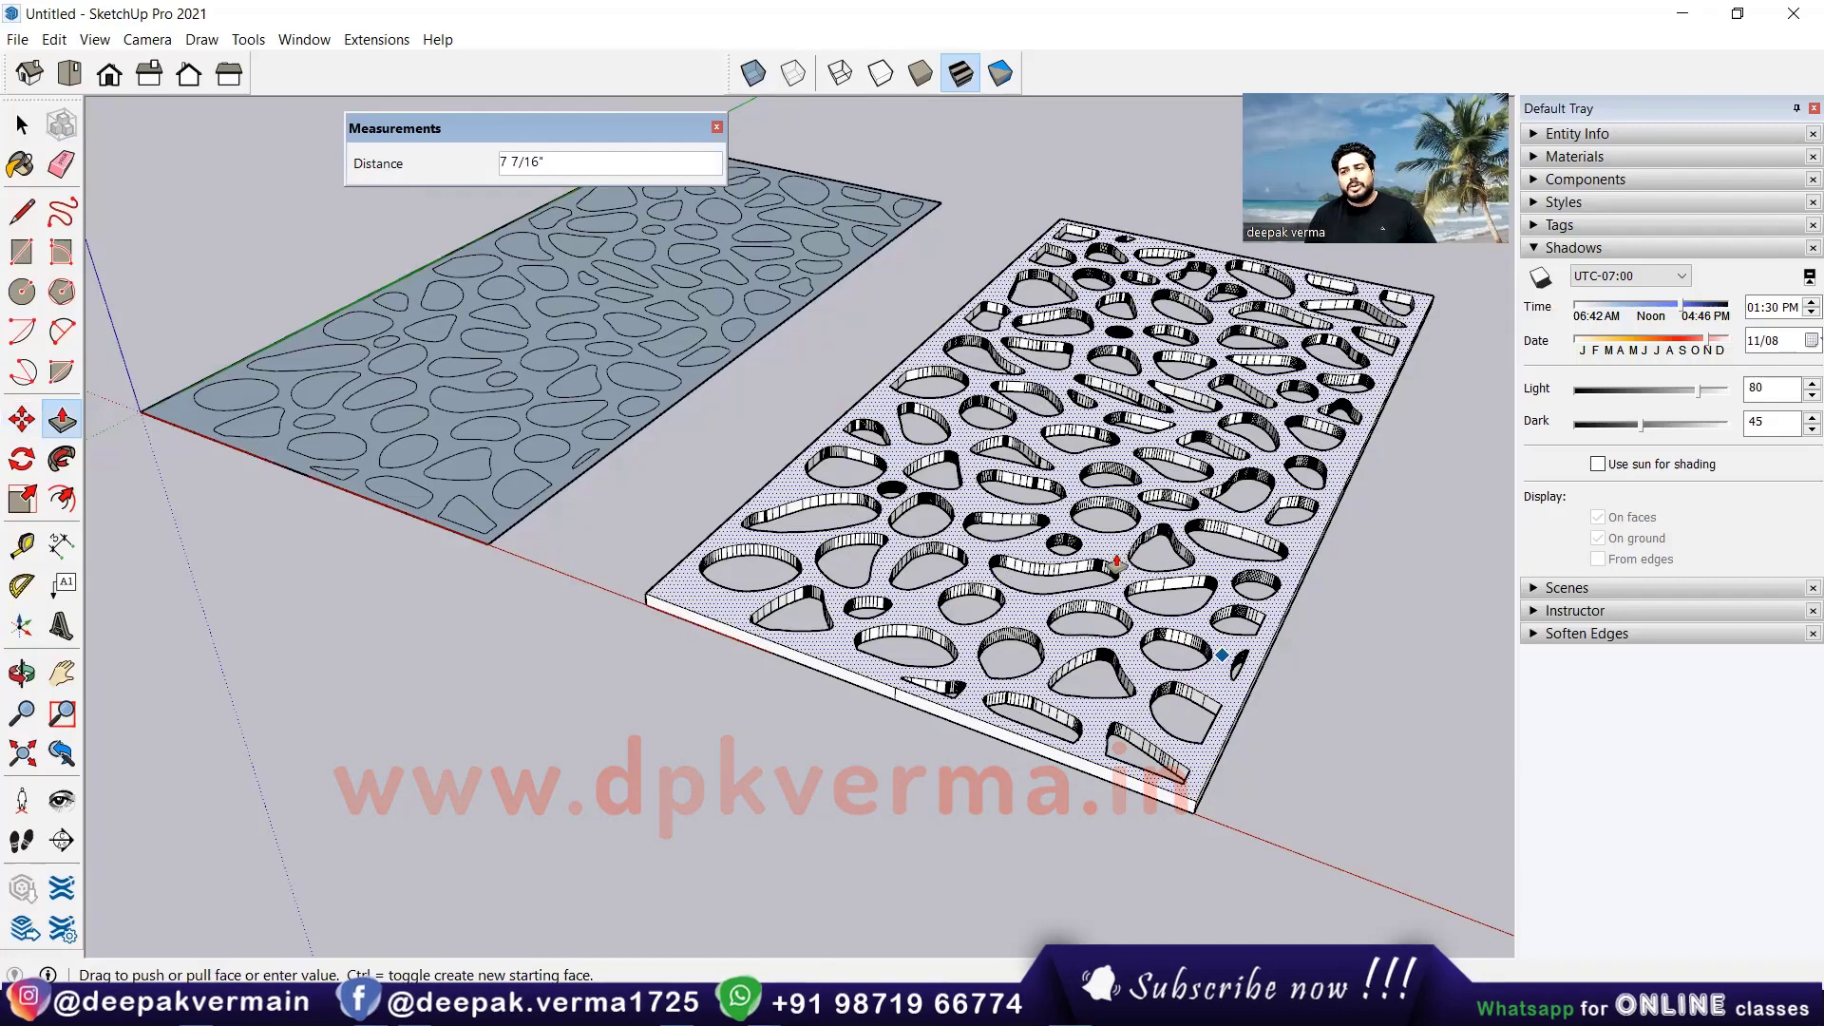
left_click(1117, 564)
middle_click_drag(1117, 563, 1093, 656)
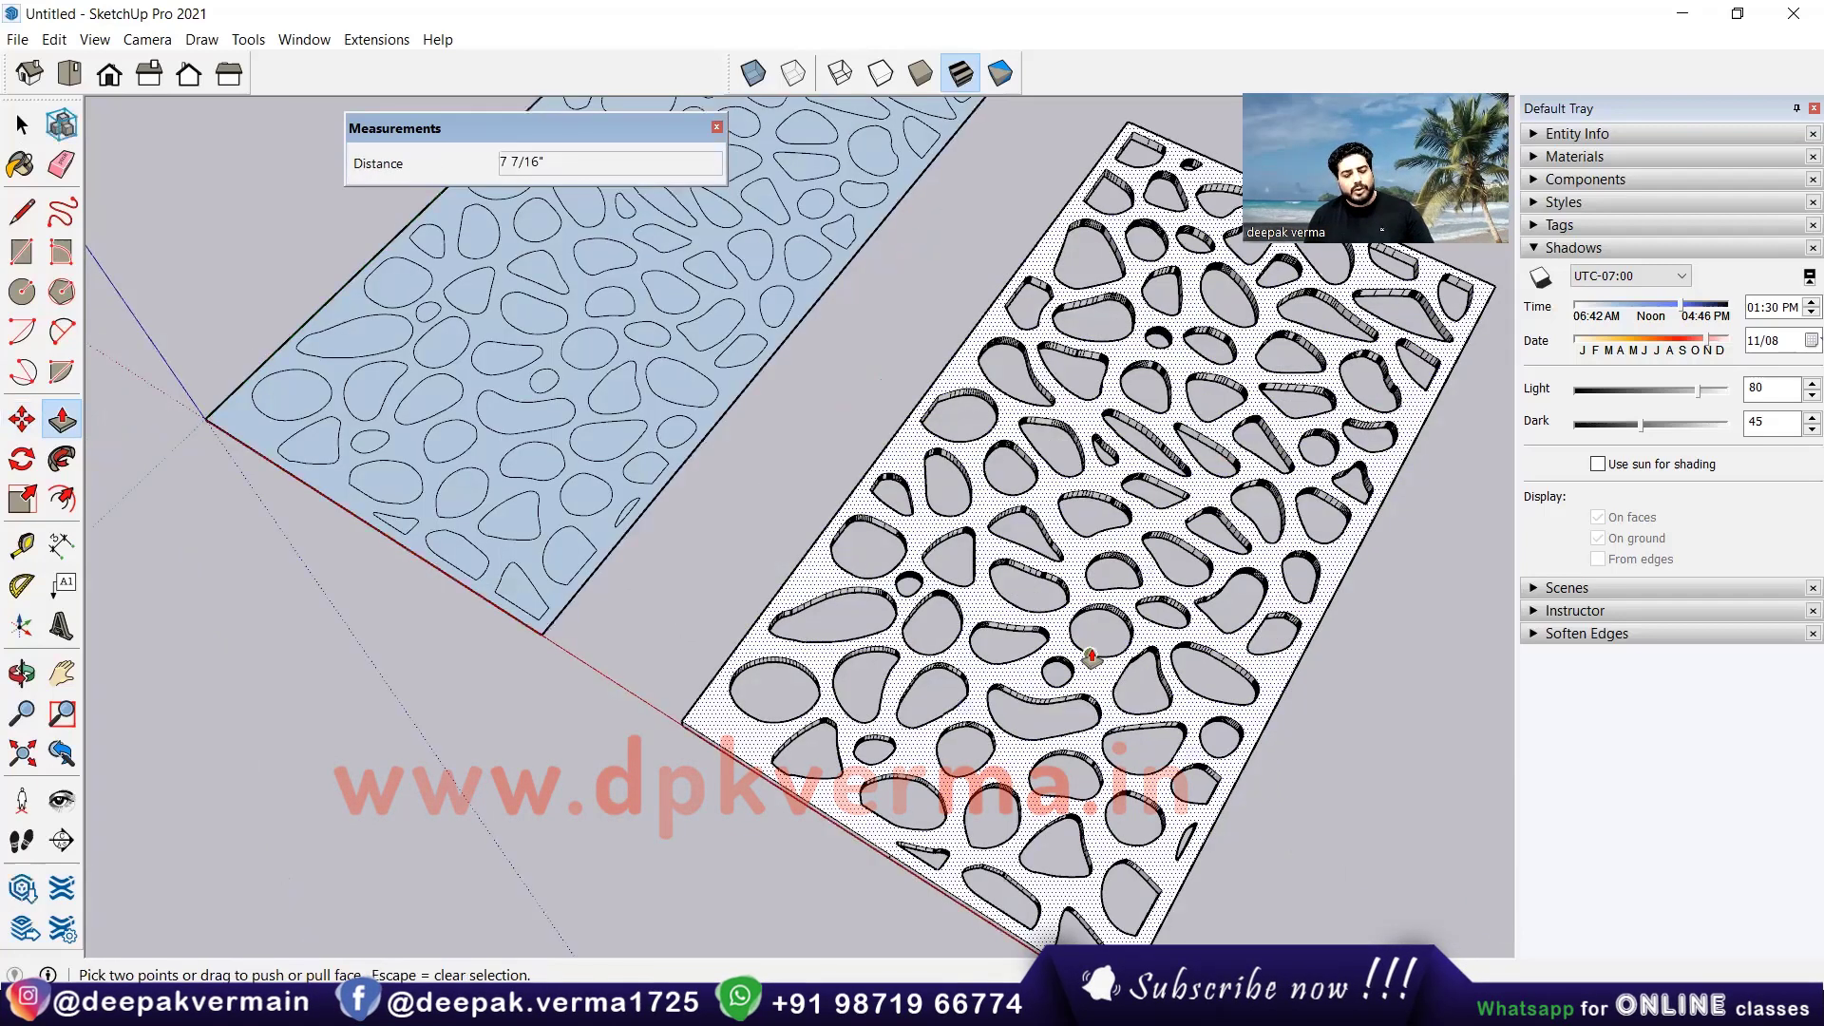
Step: Reframe the view, window-select both pebble panels and start moving them
key("o")
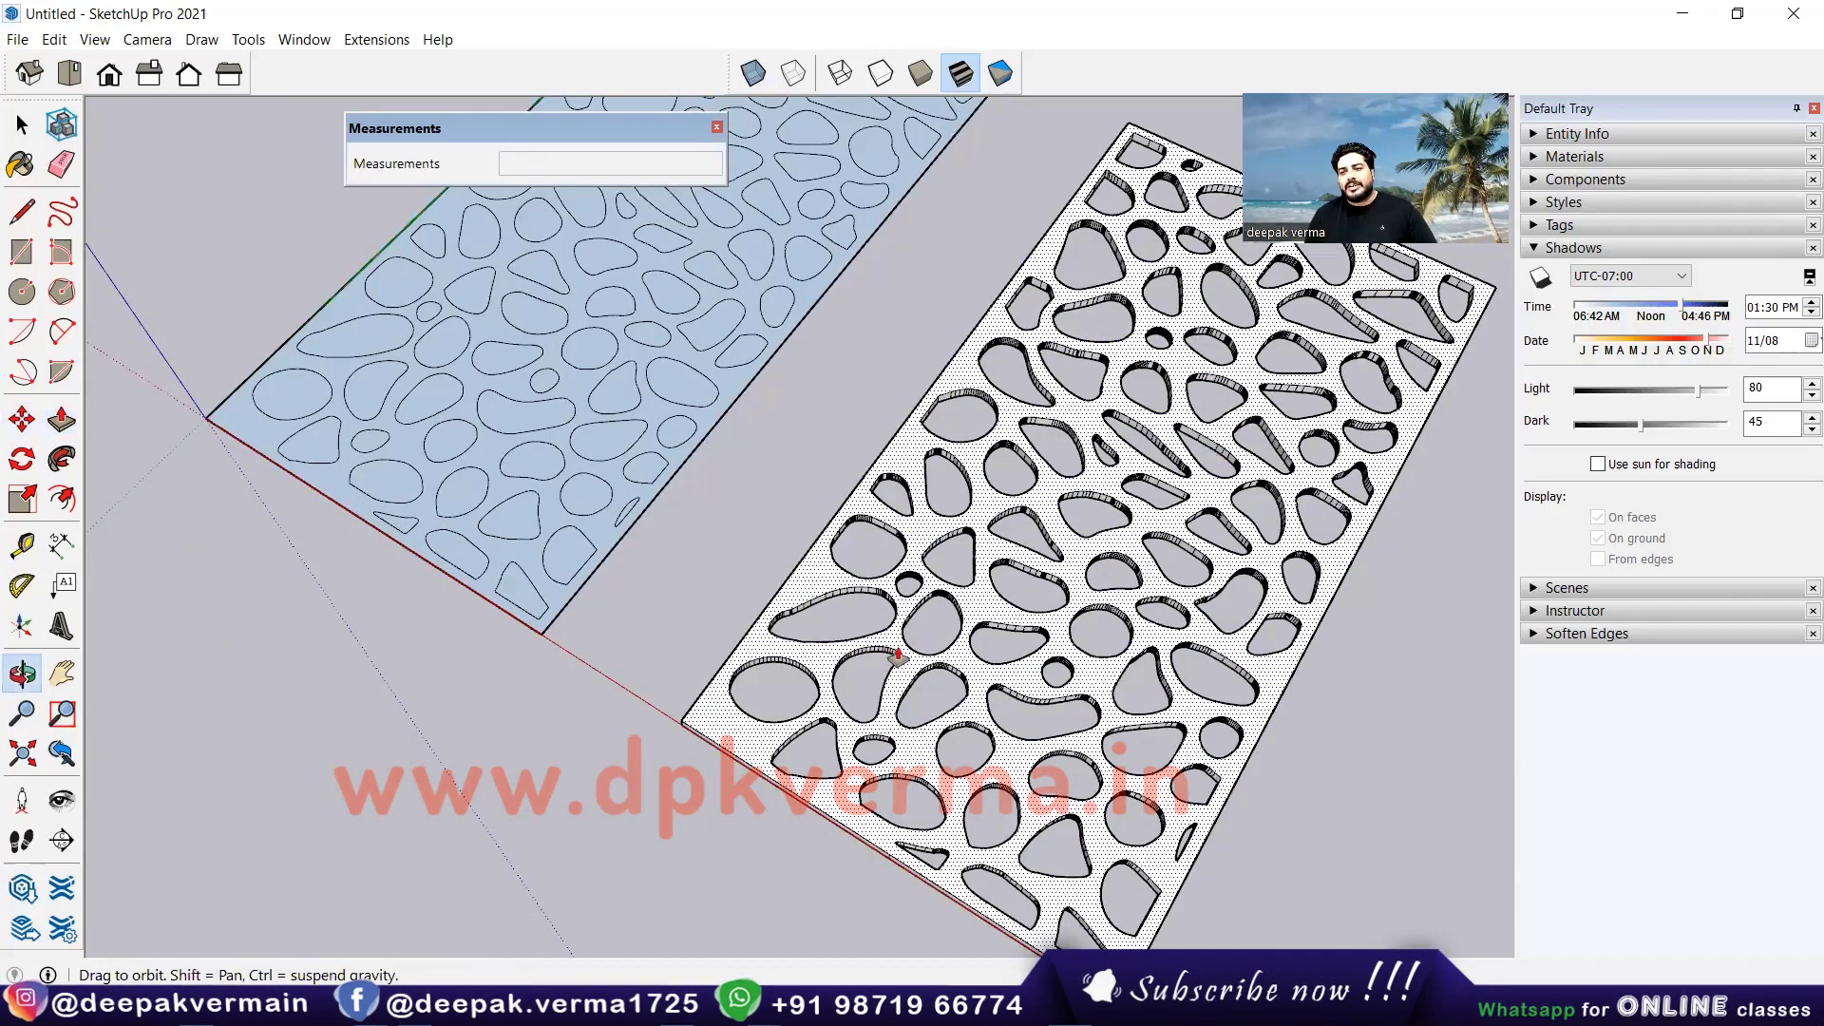
scroll(898, 655, "down", 5)
middle_click_drag(1200, 680, 1049, 585)
key("p")
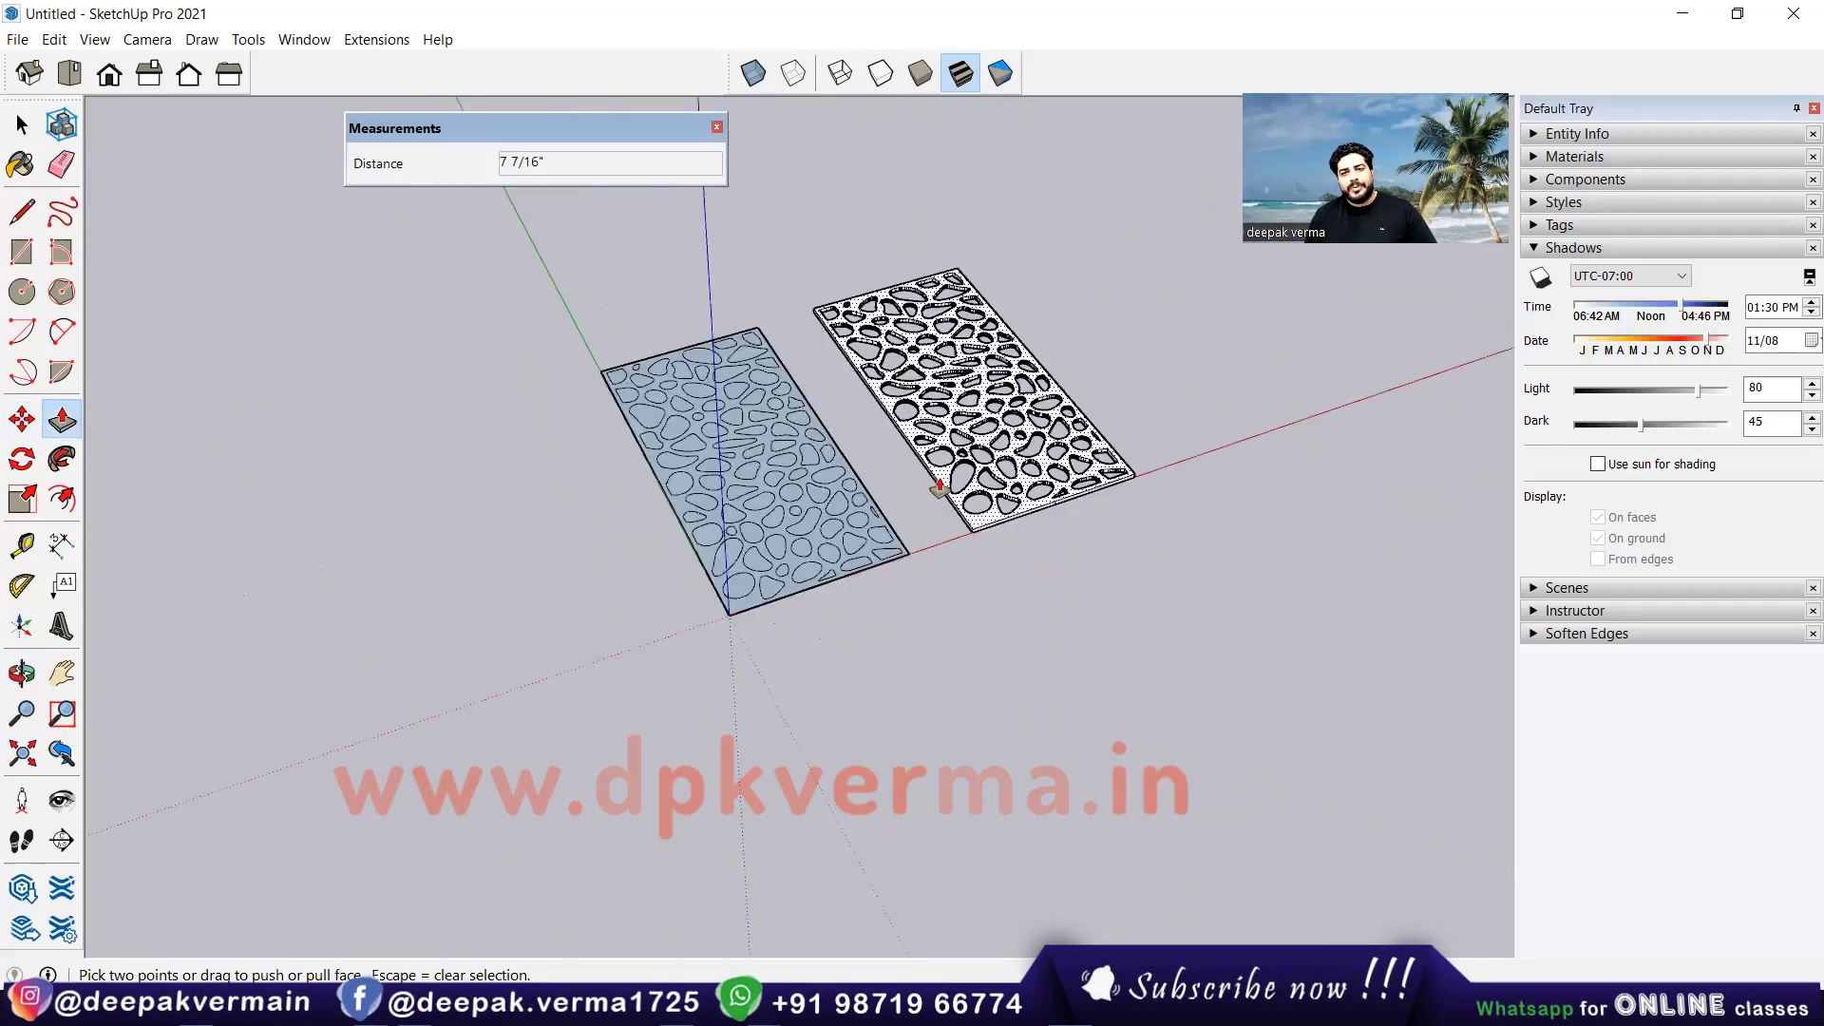
middle_click_drag(938, 489, 701, 651, "shift")
key("space")
left_click_drag(903, 337, 272, 851)
key("m")
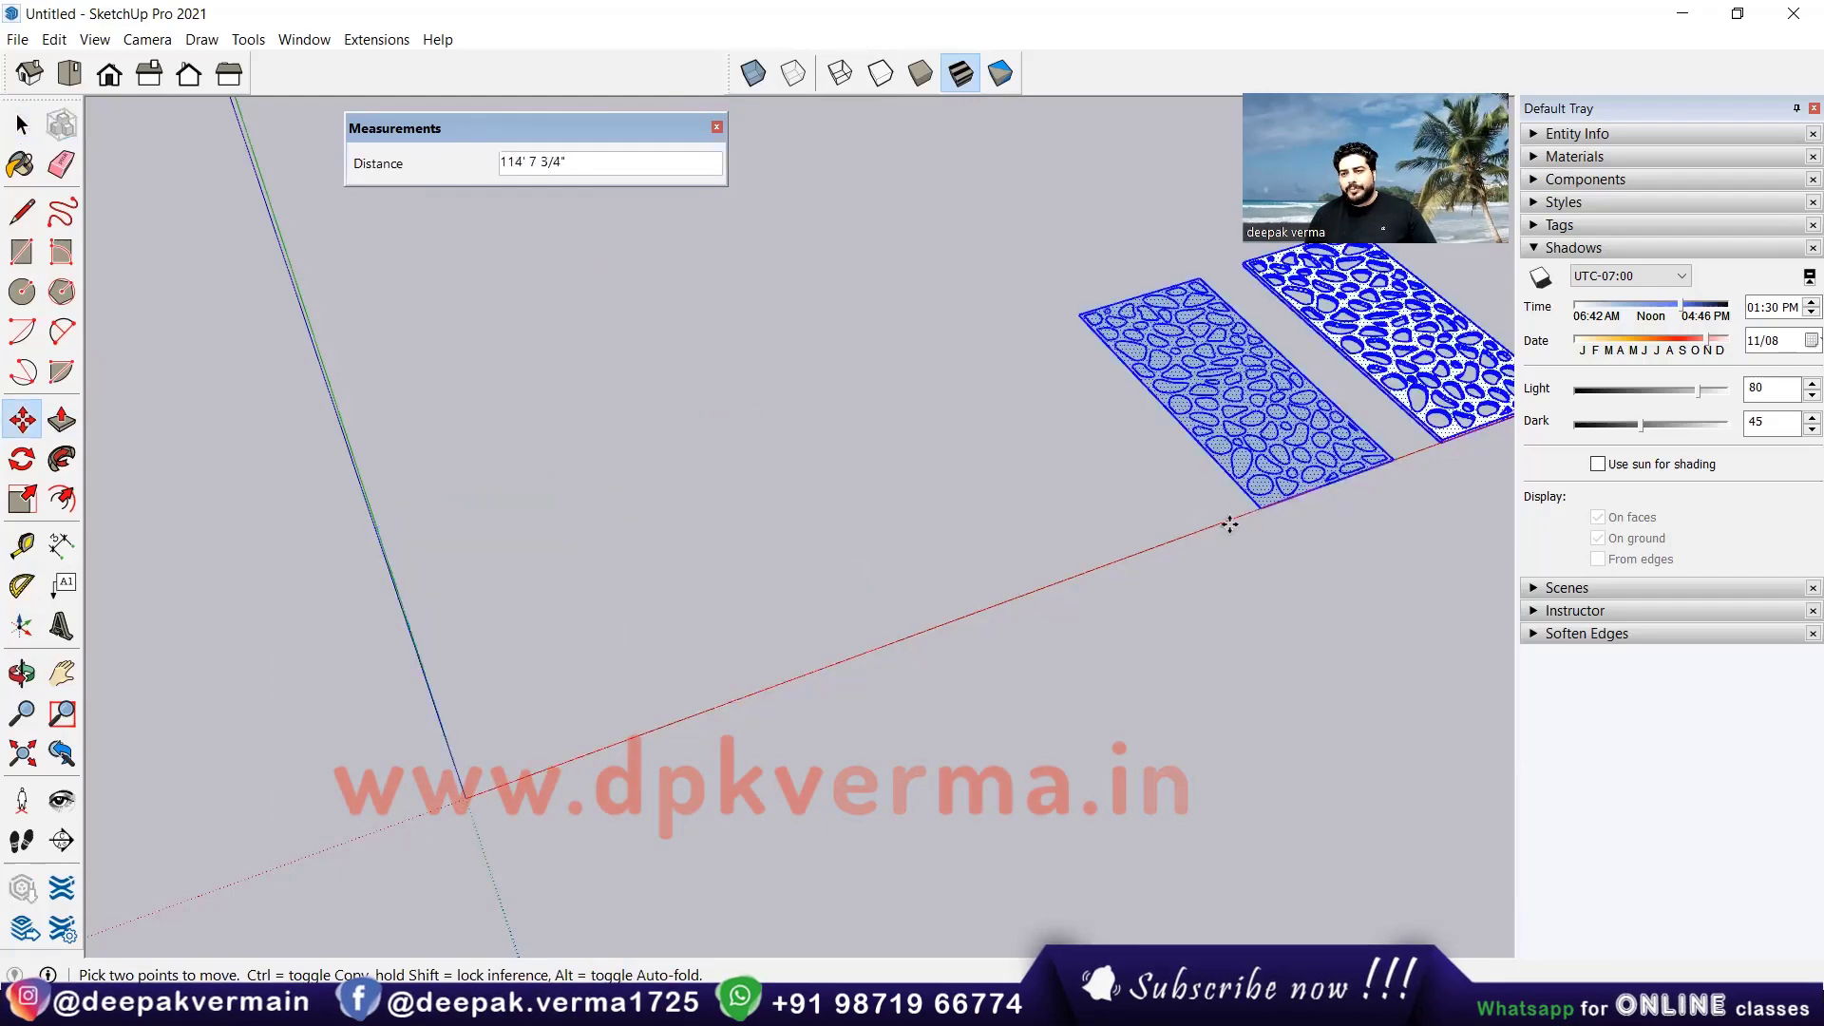
Step: Import the jali-design DXF file and close the import results
left_click(17, 39)
left_click(95, 372)
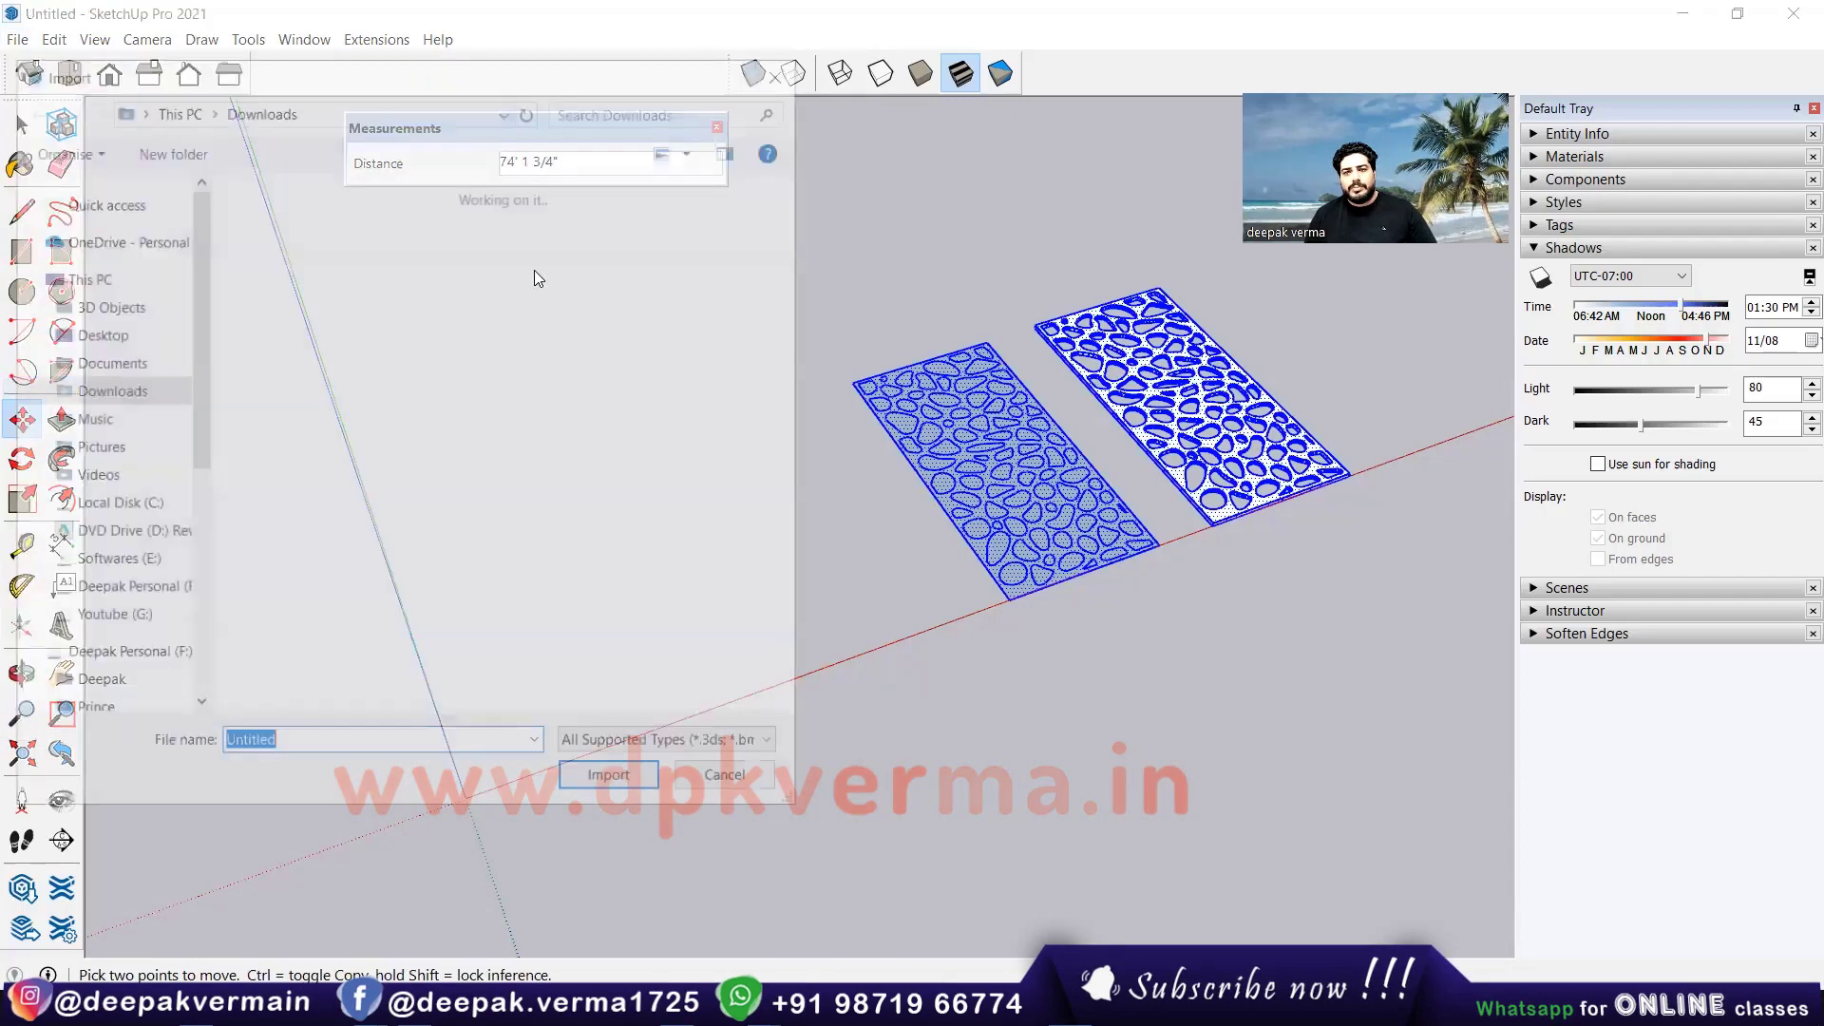
left_click(437, 285)
left_click(609, 776)
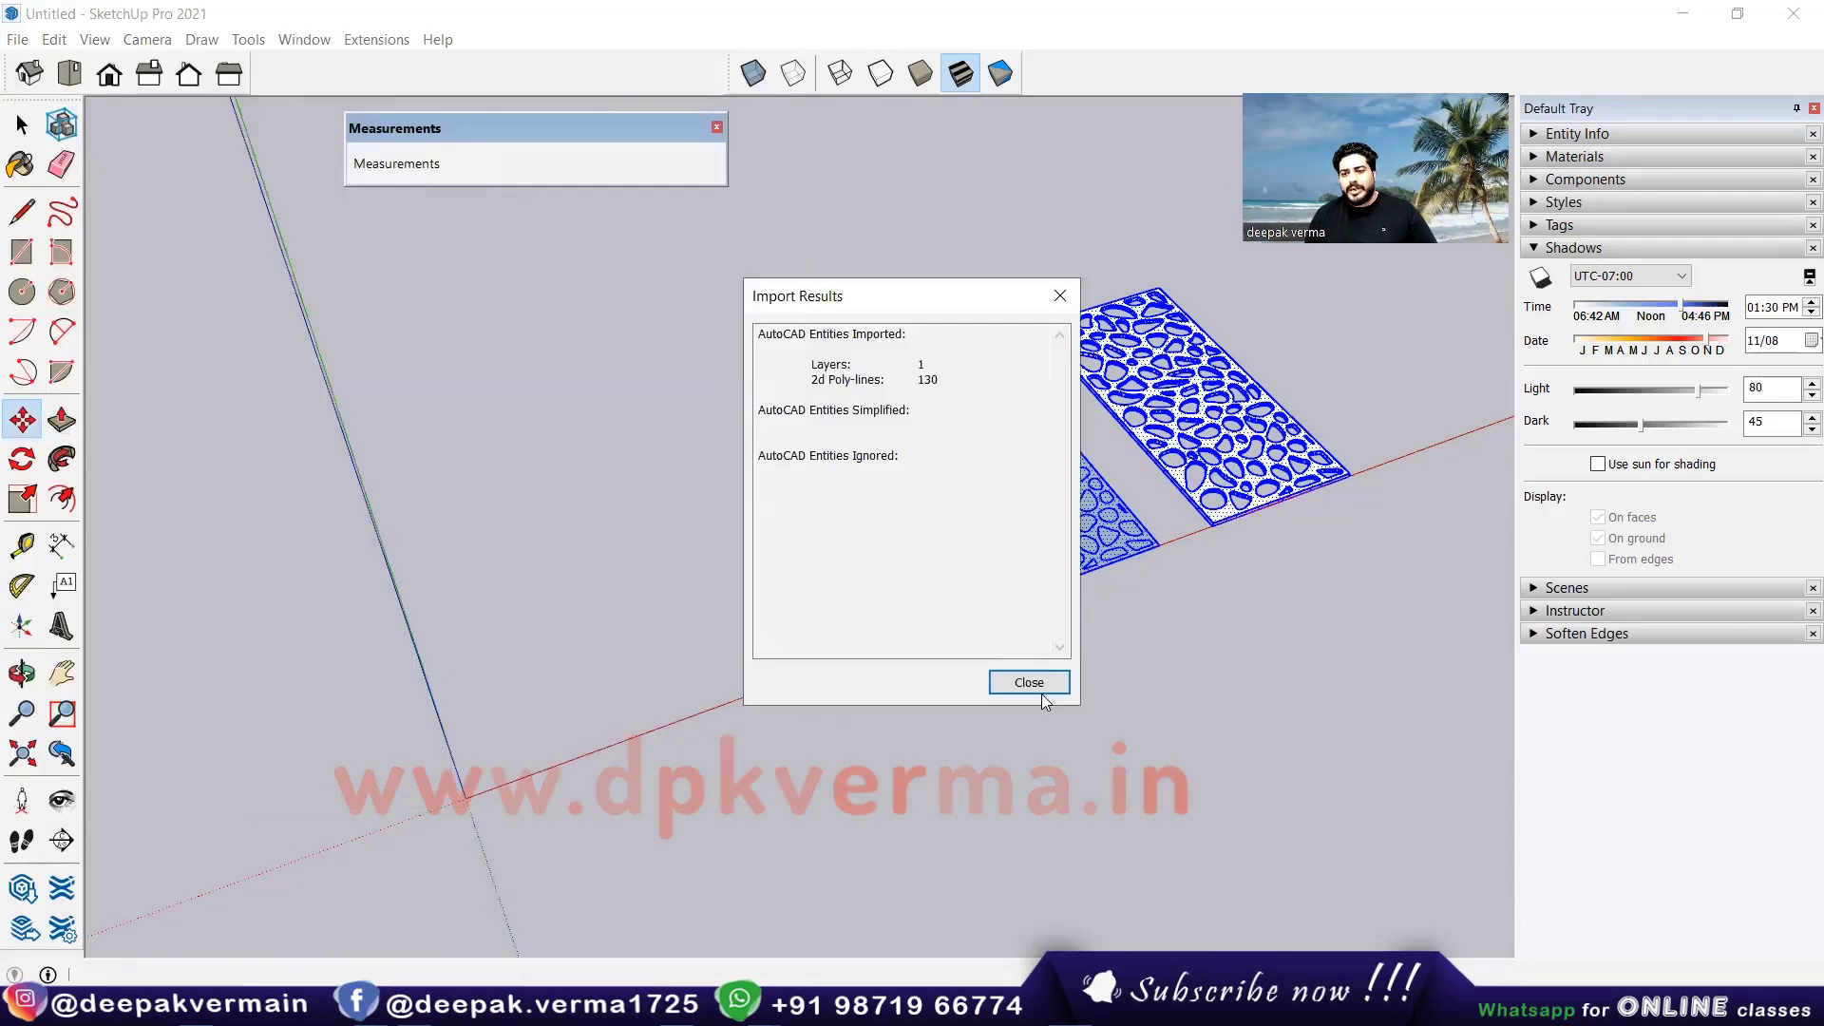
left_click(1035, 684)
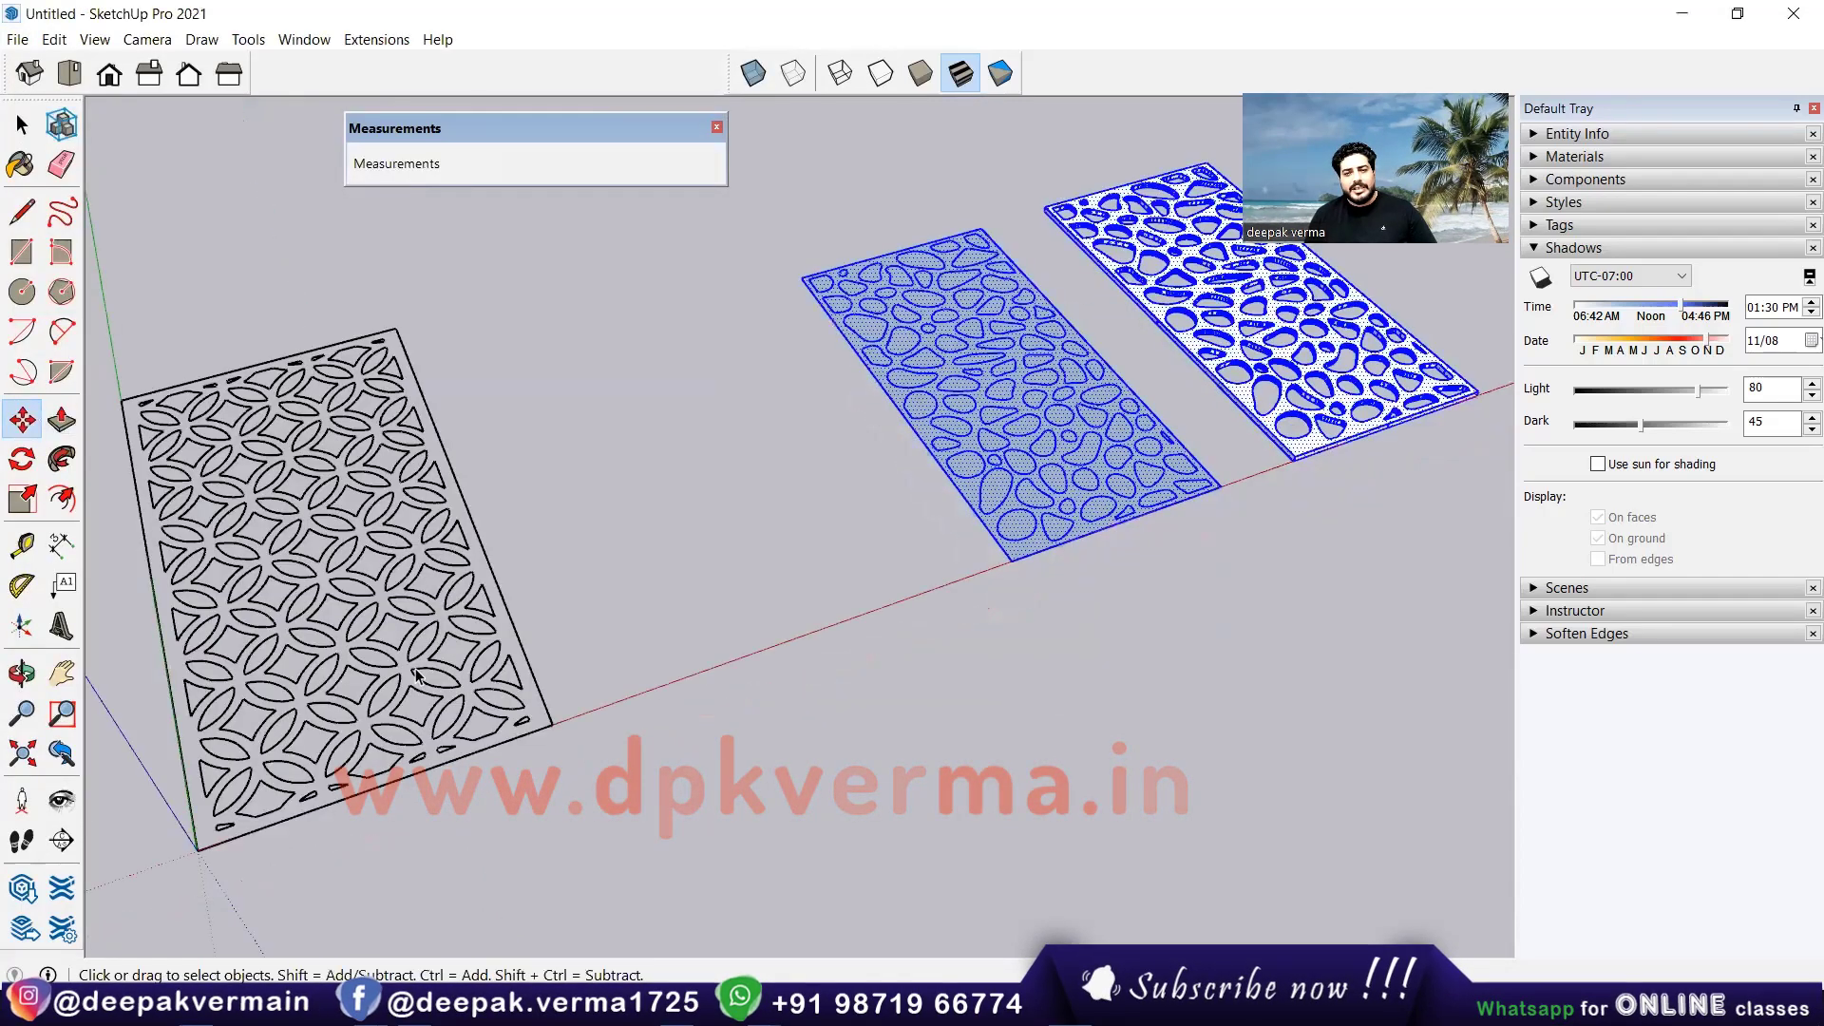
Step: Explode the imported circle-pattern panel into loose edges
scroll(415, 674, "down", 2)
middle_click_drag(577, 577, 571, 561)
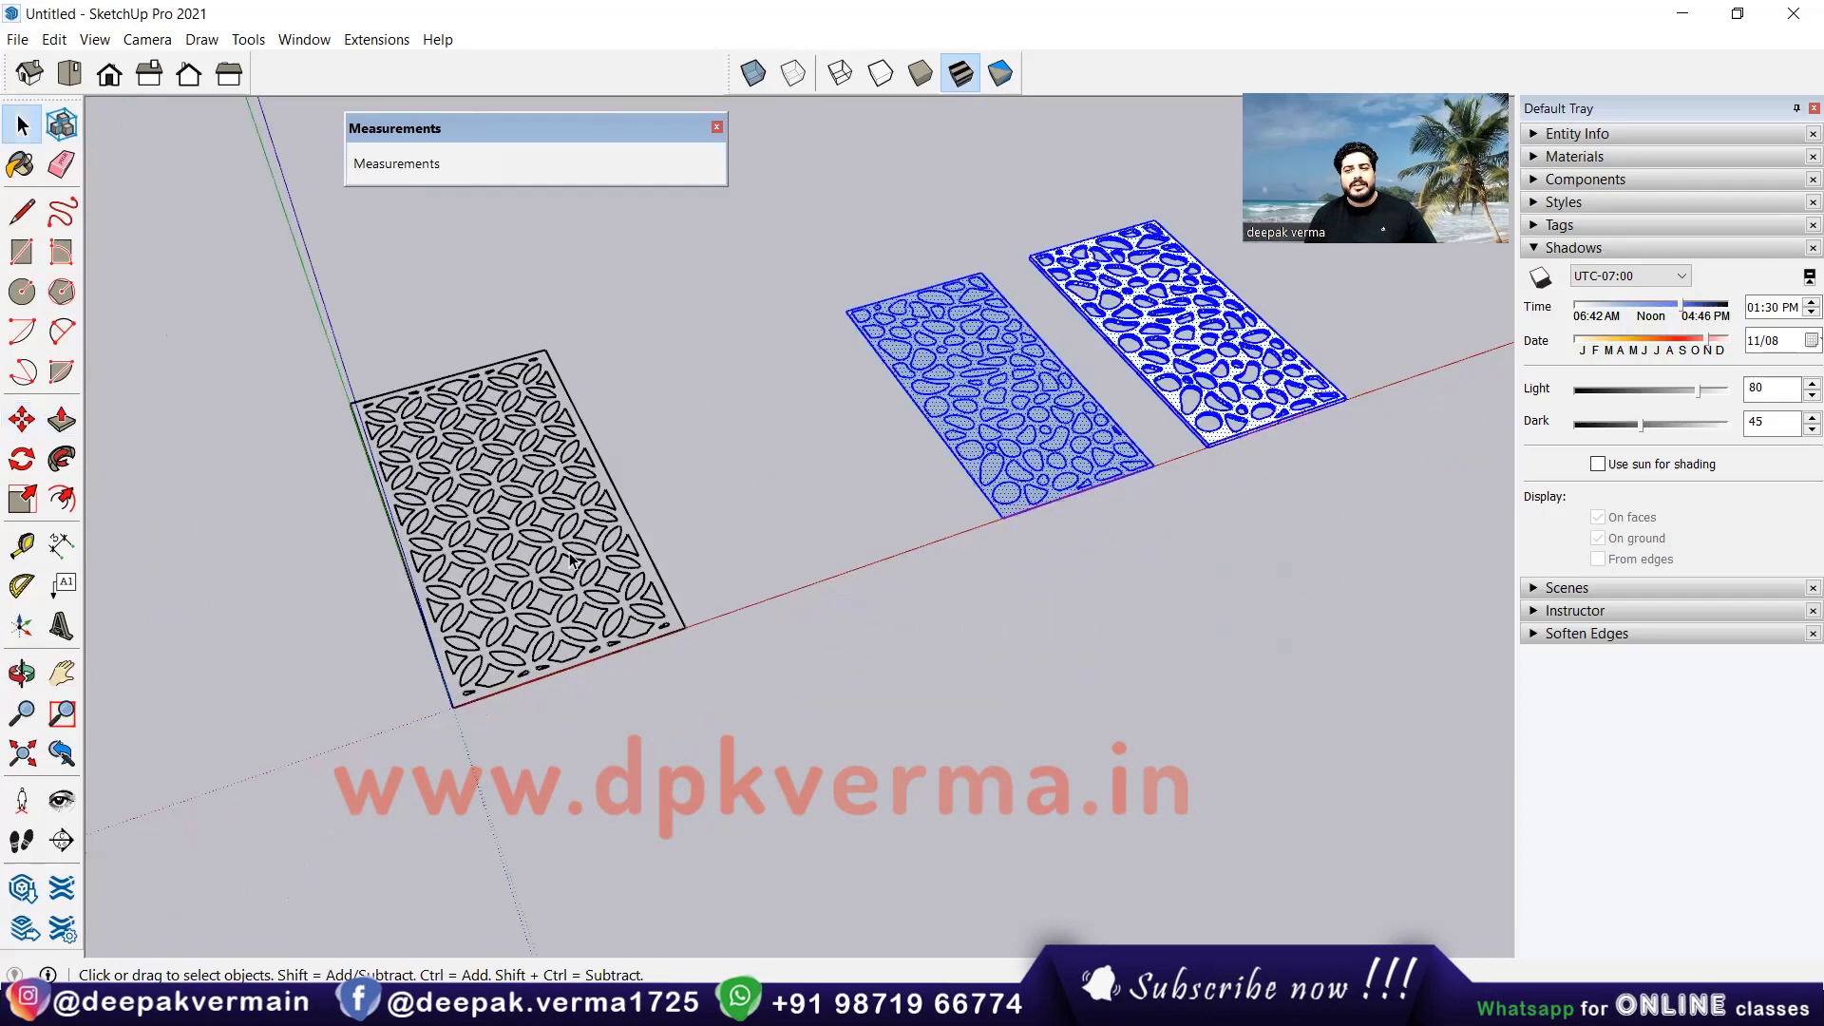
left_click(570, 560)
right_click(570, 561)
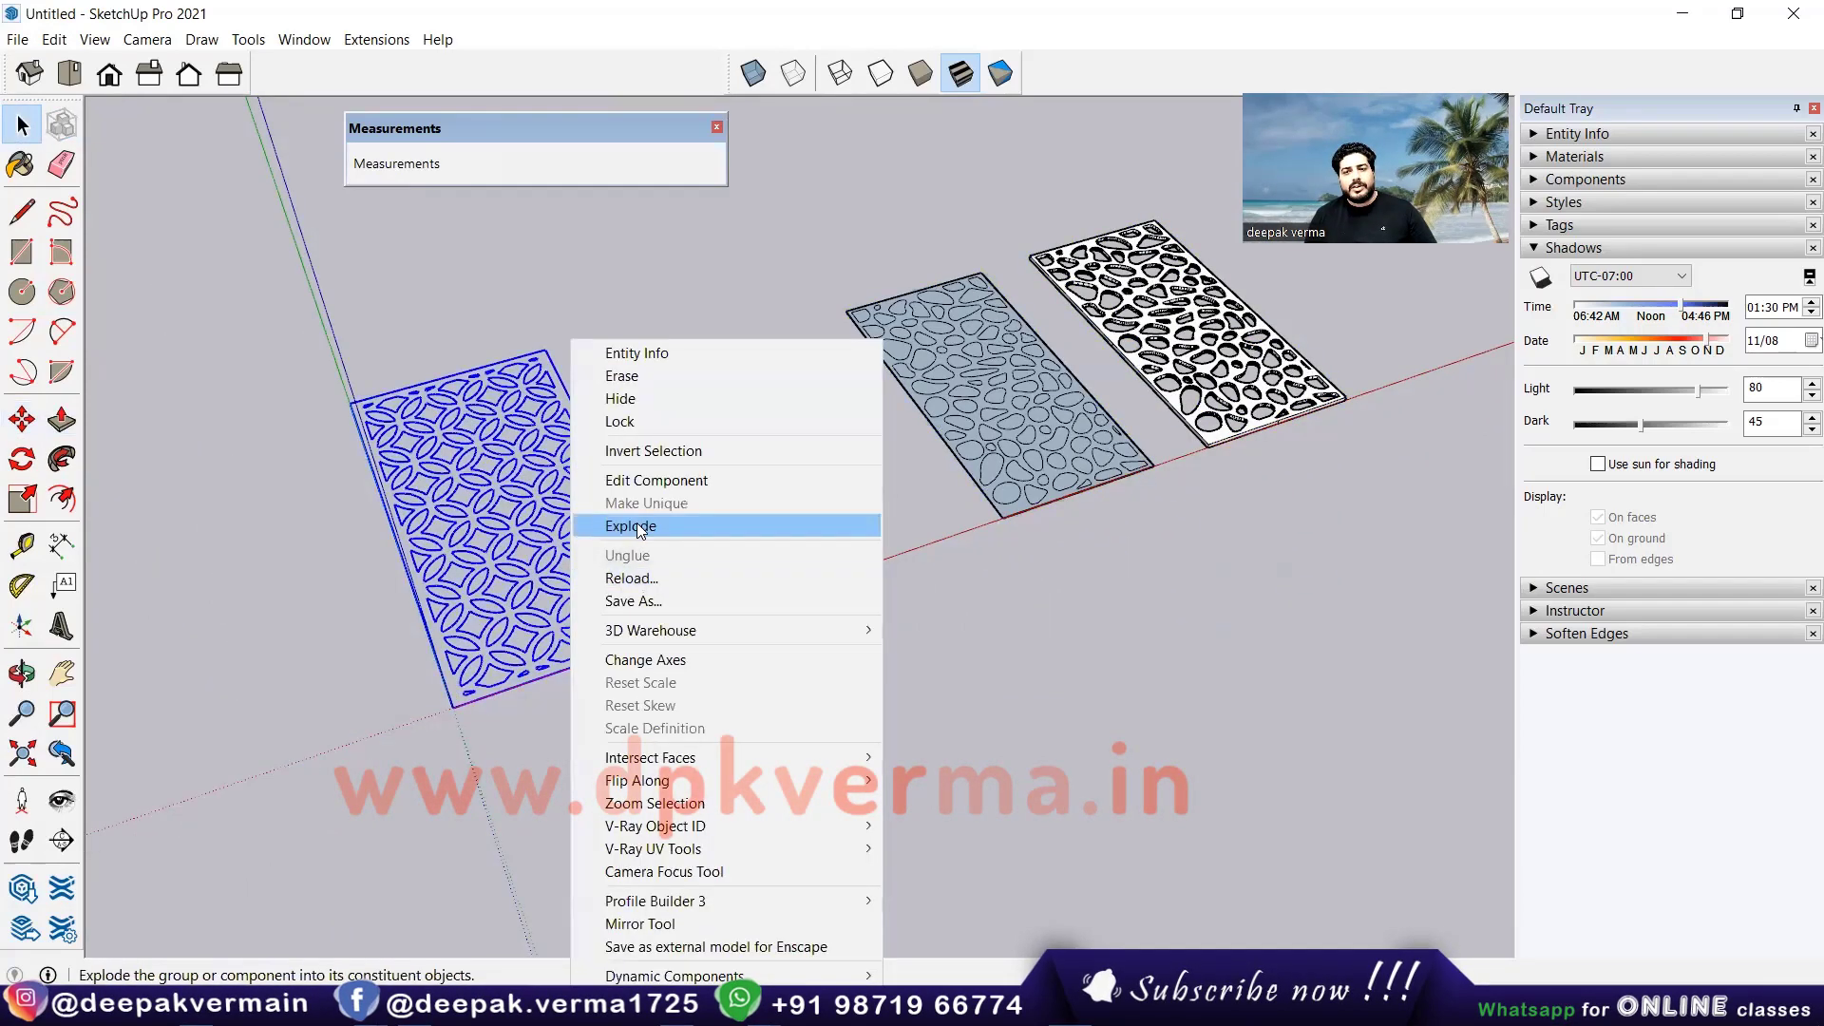
left_click(637, 525)
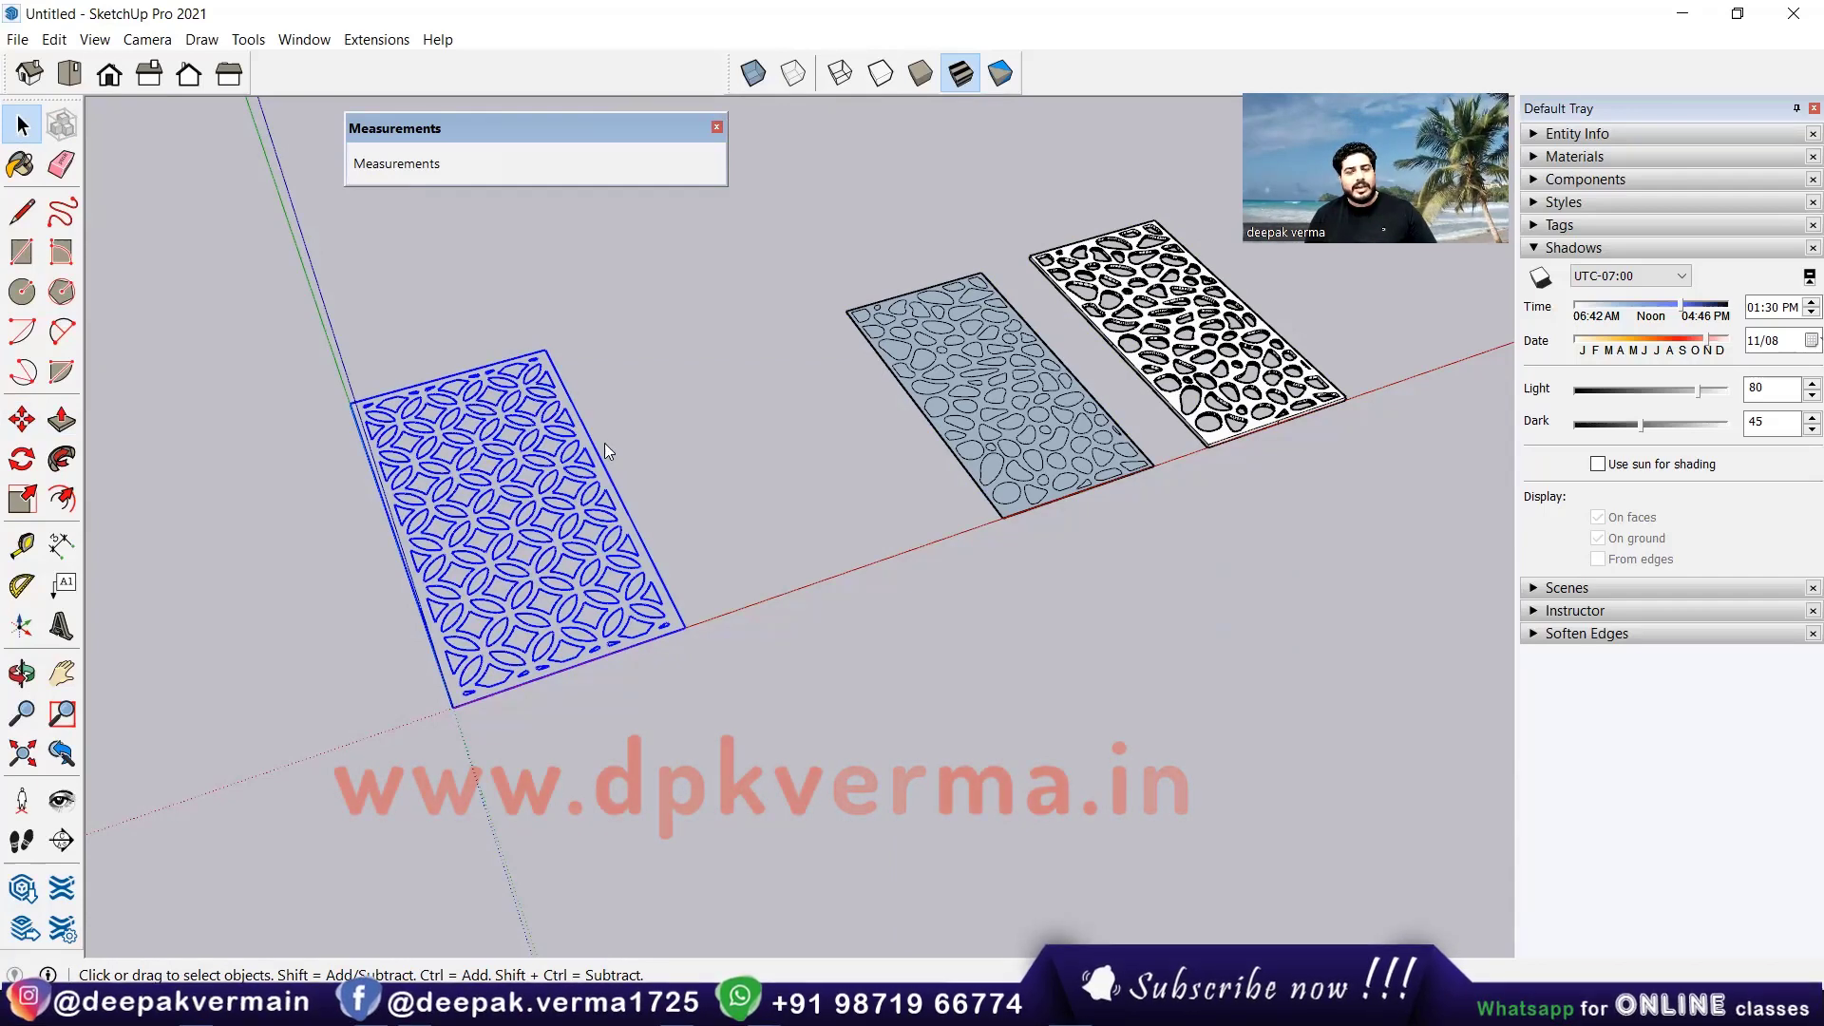
Step: Draw a rectangle covering the whole circle-pattern panel
middle_click_drag(604, 443, 551, 560)
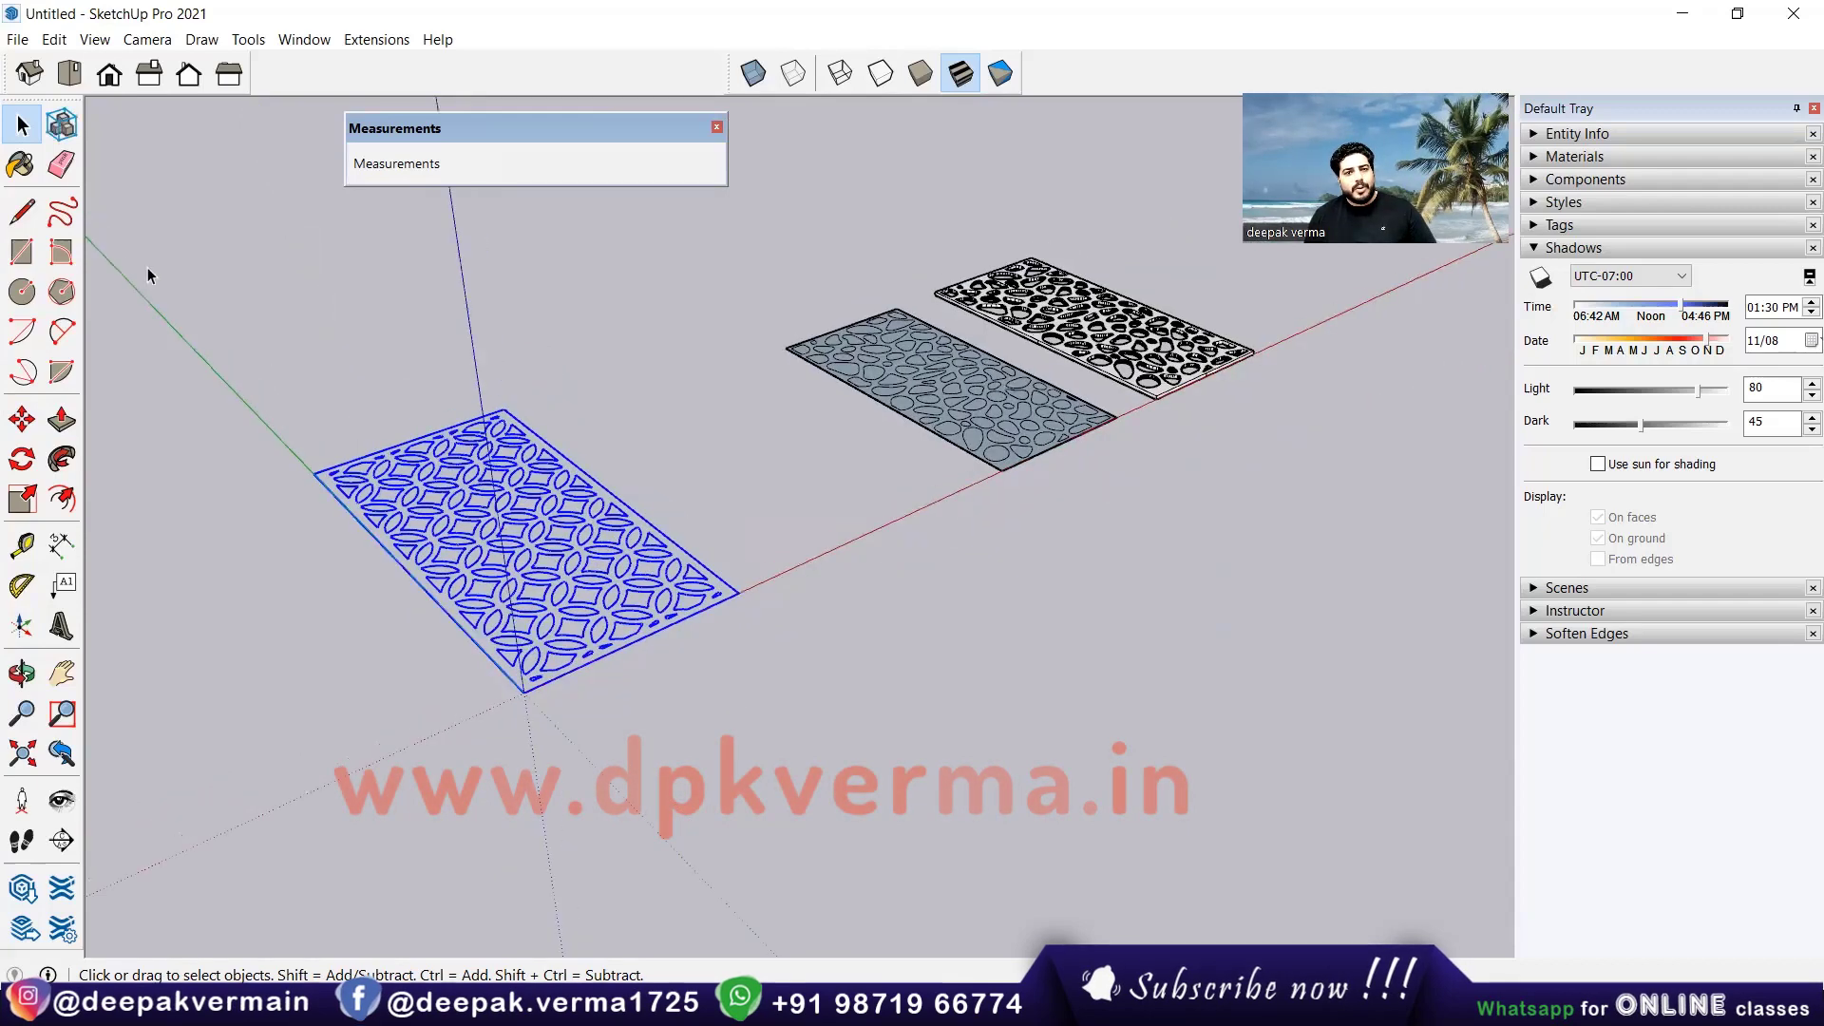
left_click(22, 253)
left_click(315, 473)
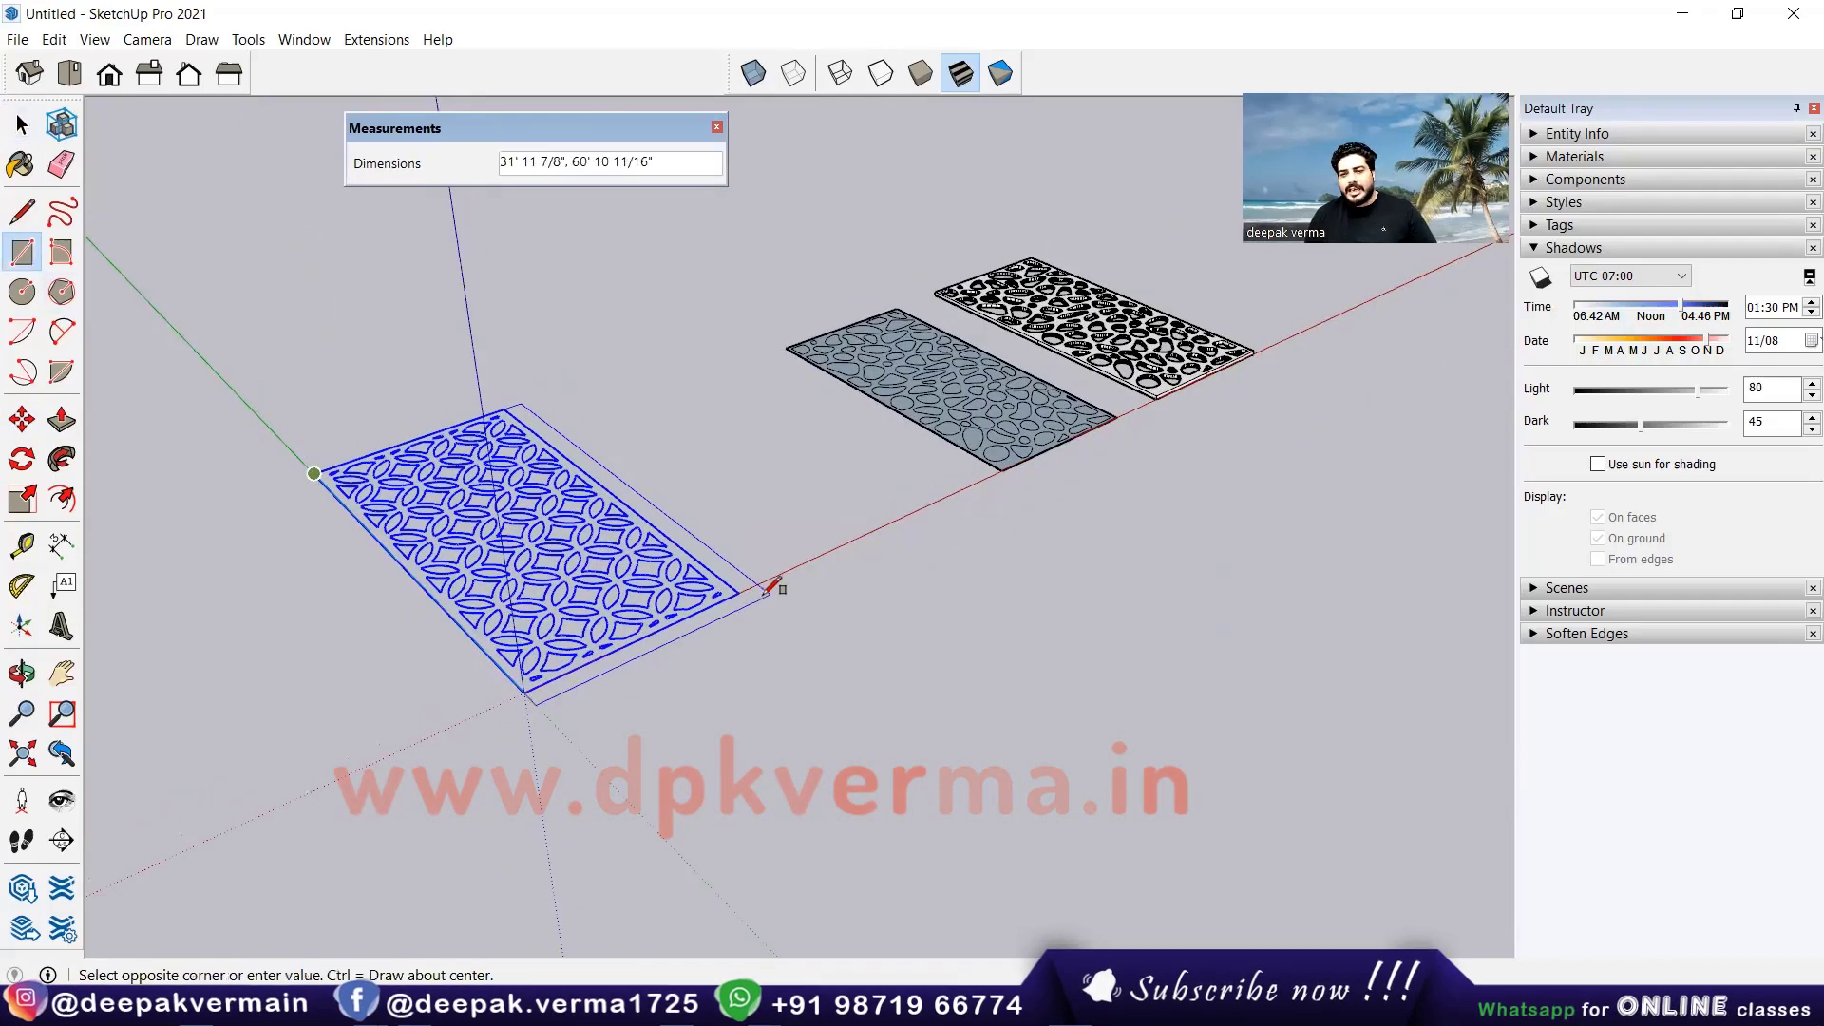
left_click(745, 595)
scroll(665, 575, "up", 5)
scroll(661, 580, "down", 5)
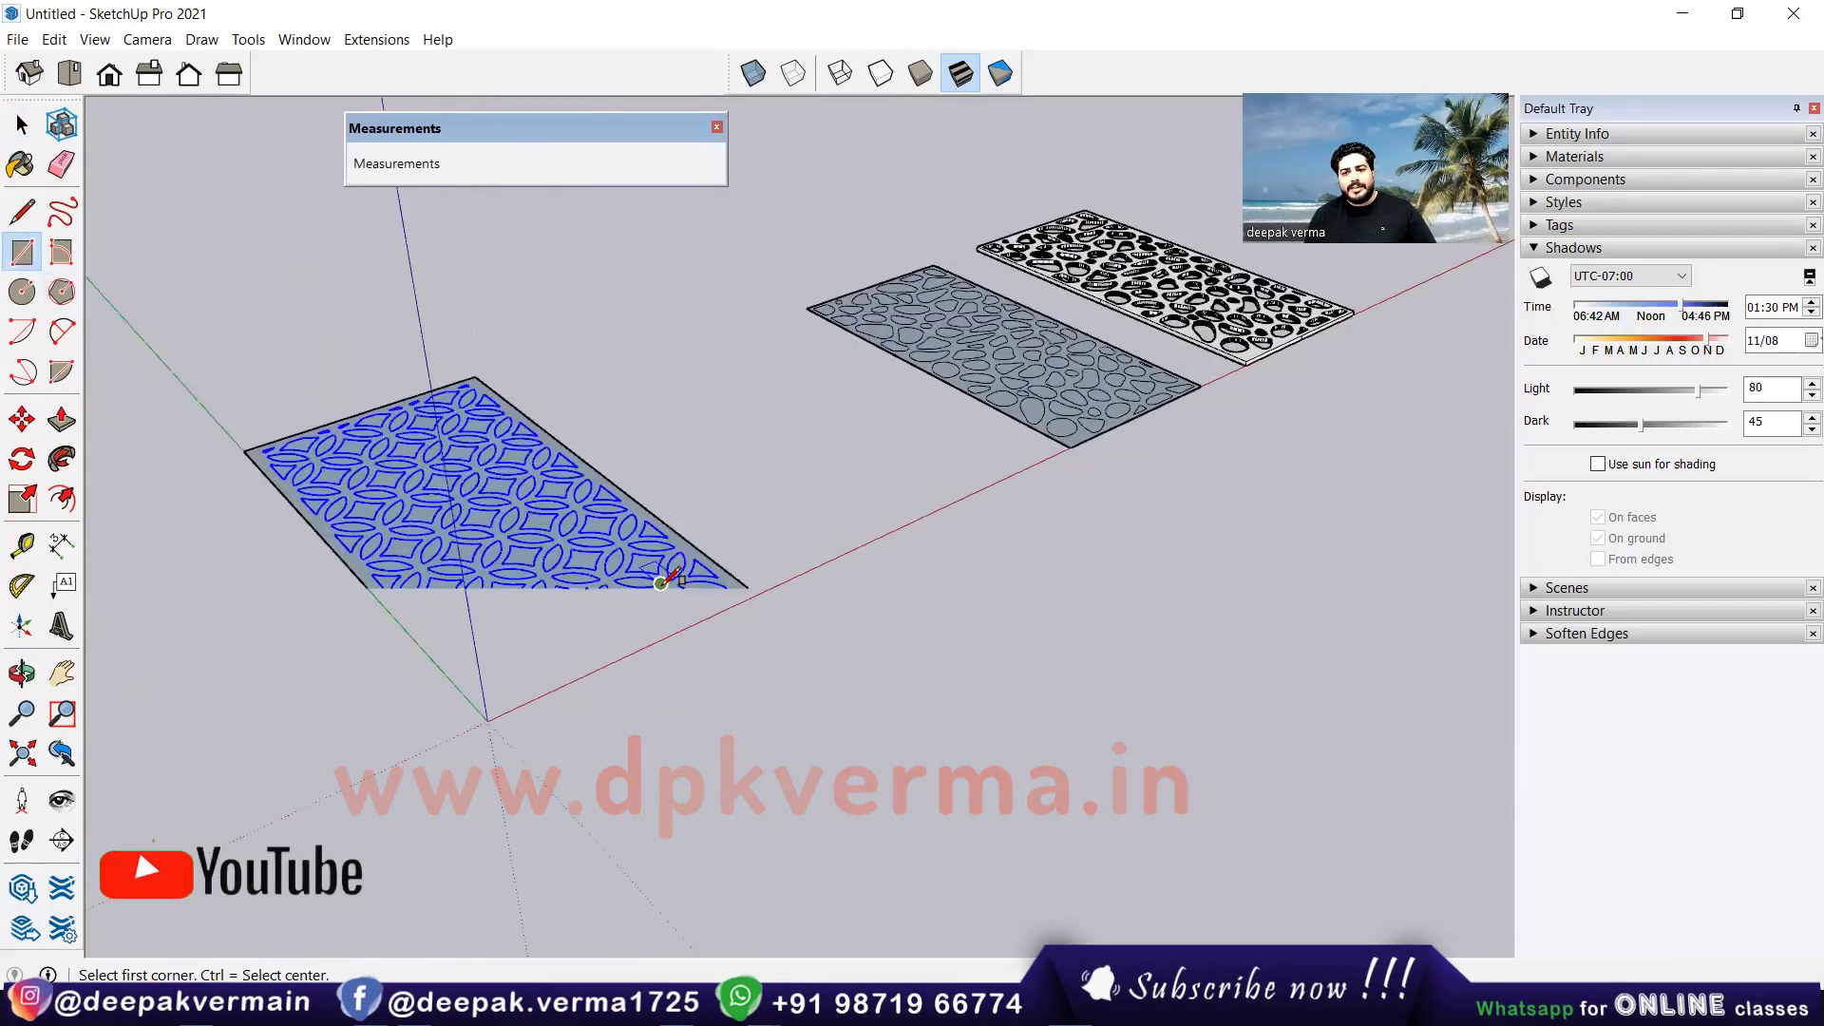
Step: Intersect the pattern lines with the rectangle face, then select the finished face
key("space")
mouse_move(219, 574)
middle_mouse_down("shift")
mouse_move(579, 488)
mouse_move(433, 584)
middle_mouse_up("shift")
right_click(549, 575)
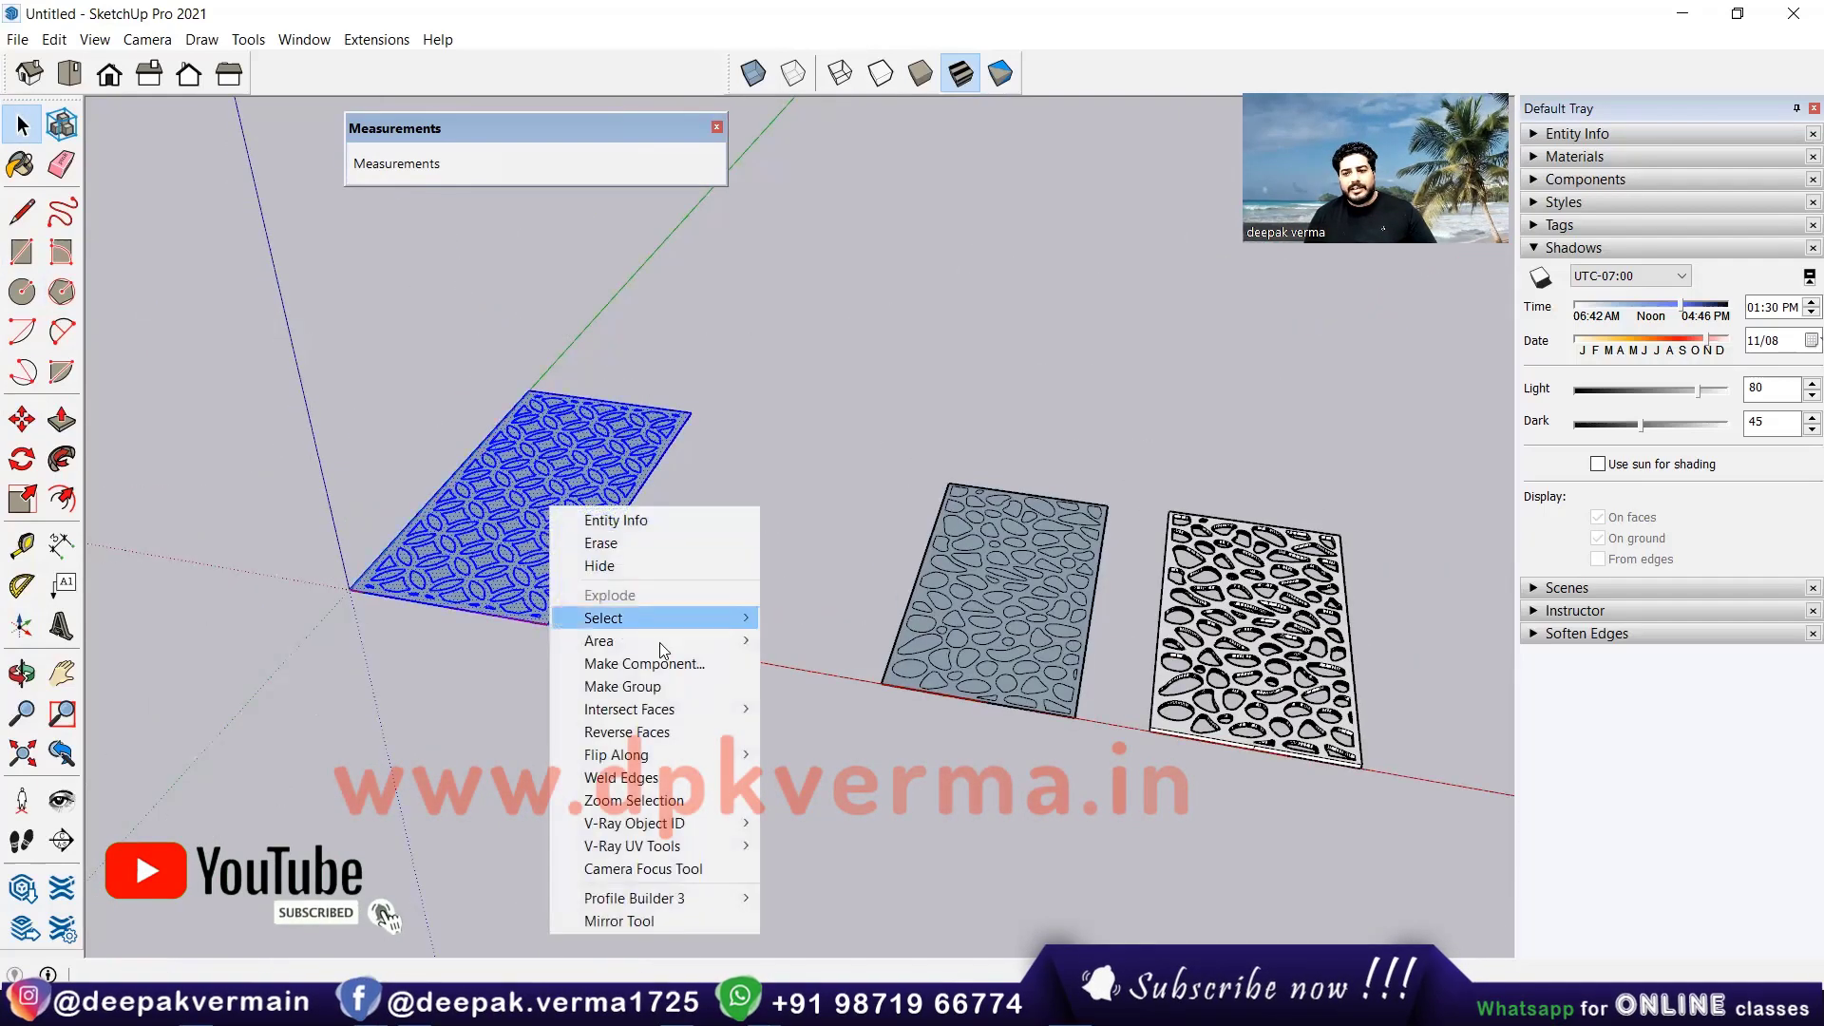
left_click(827, 708)
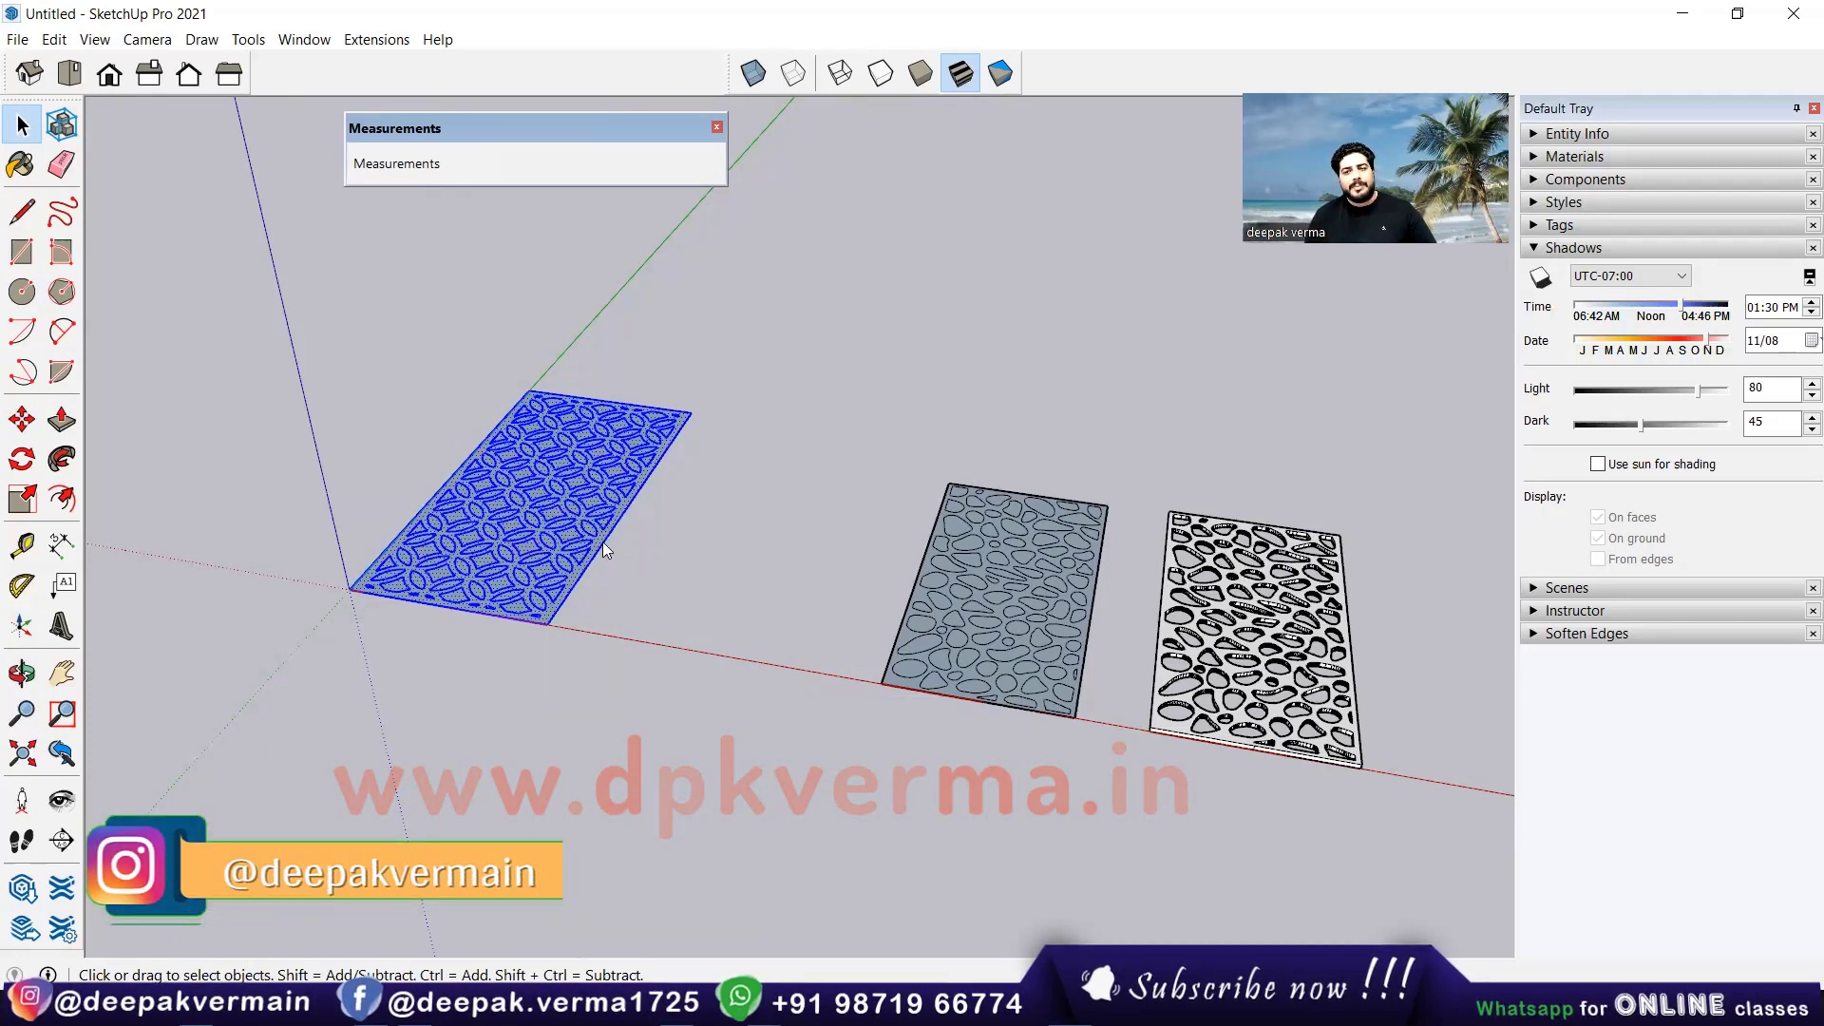
left_click(582, 570)
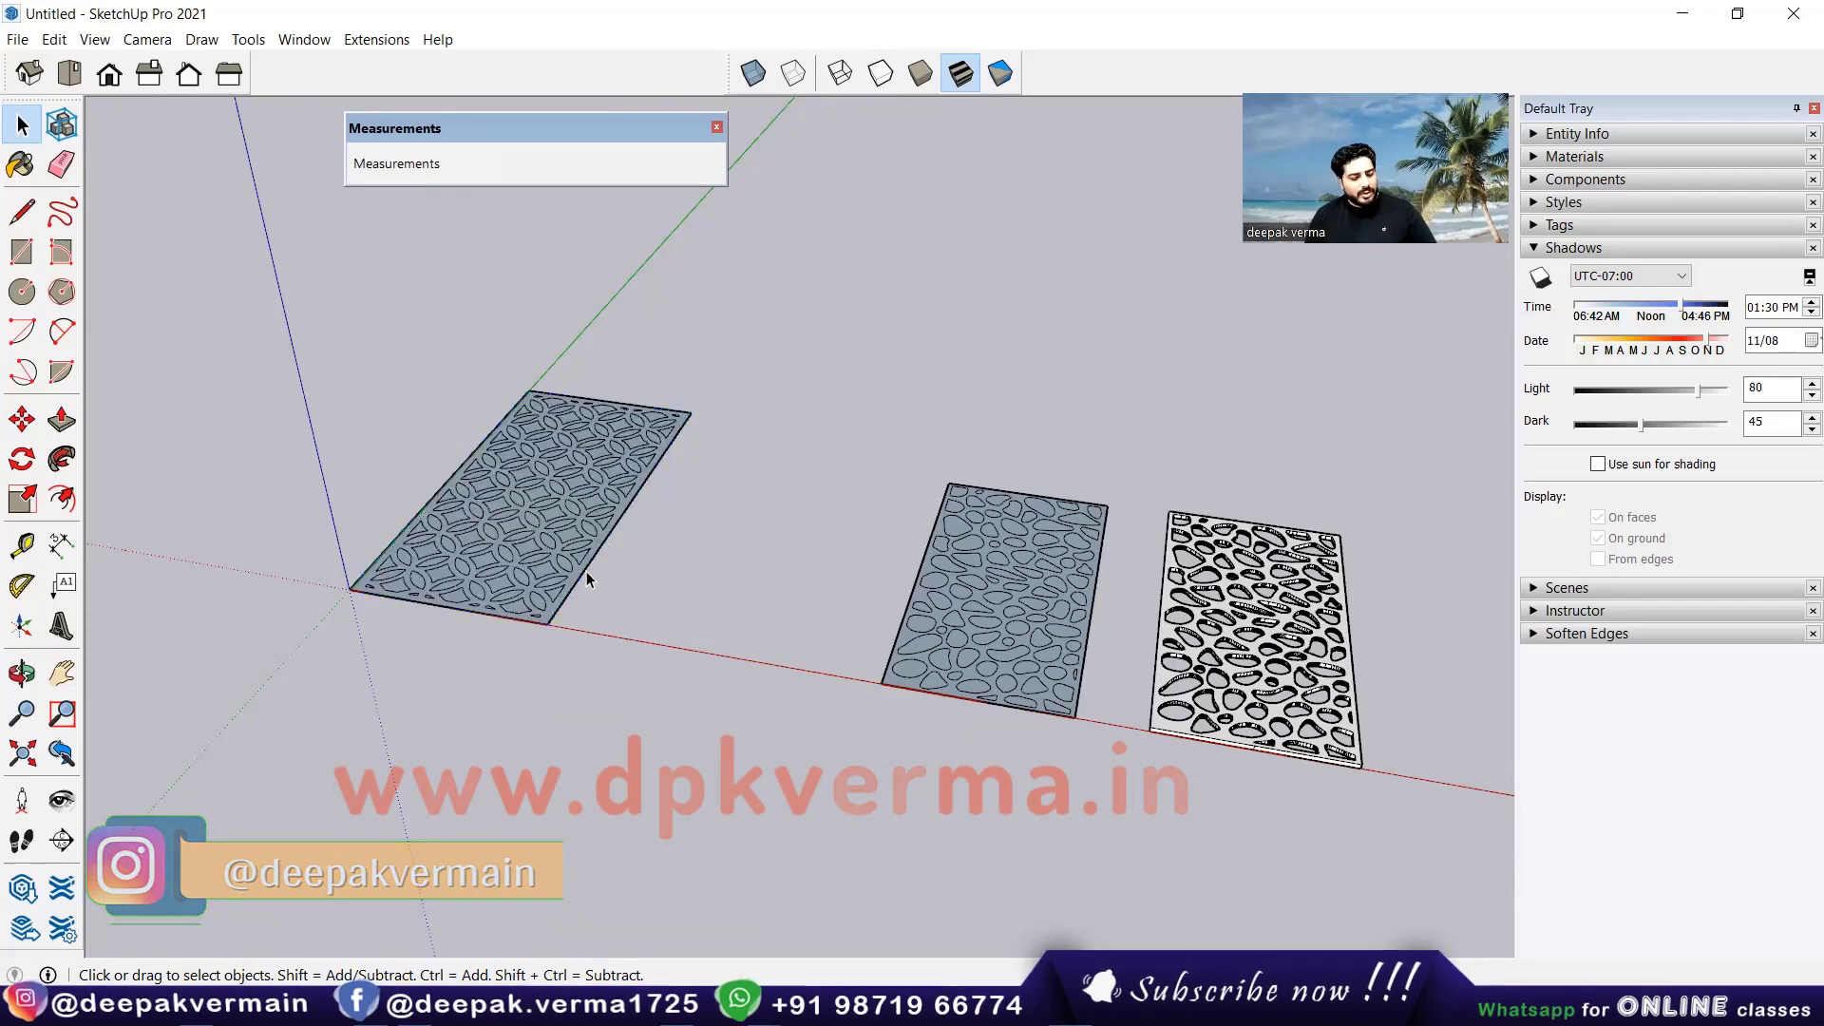
left_click(574, 568)
scroll(574, 570, "up", 2)
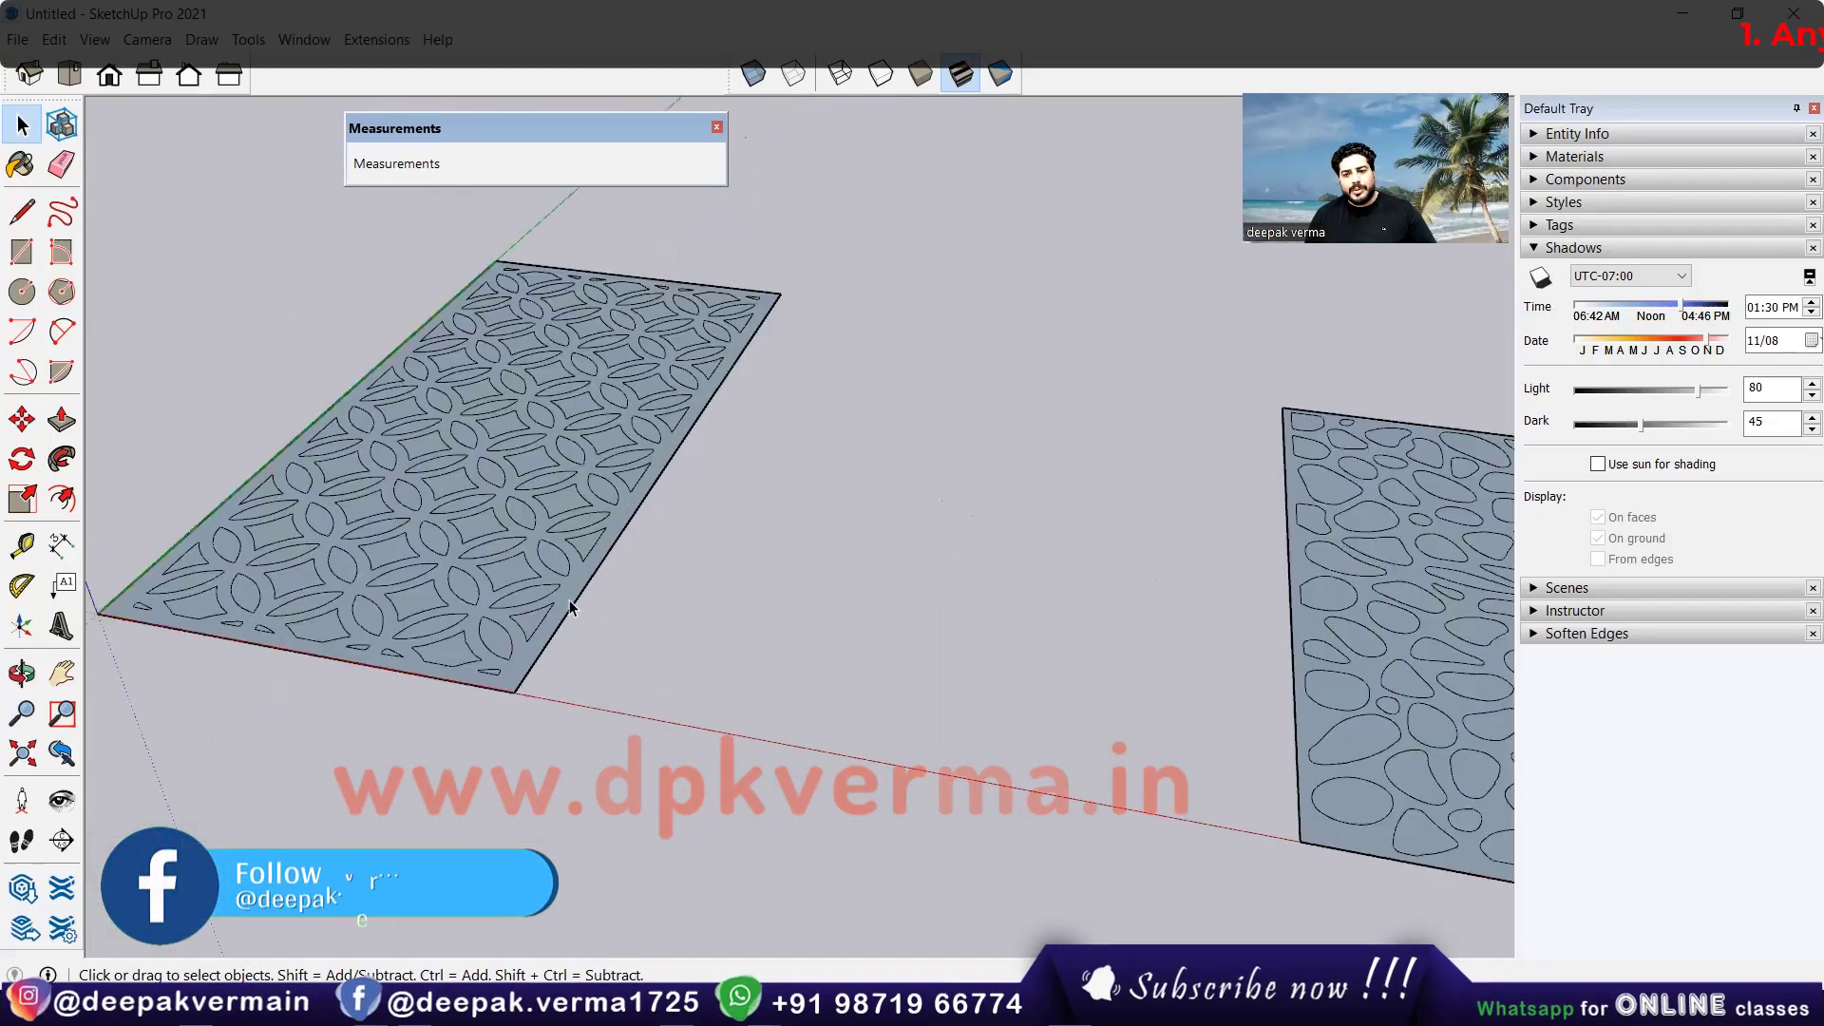
Step: Copy the circle-pattern panel sideways beside the original
scroll(570, 589, "up", 2)
key("m")
scroll(568, 599, "down", 2)
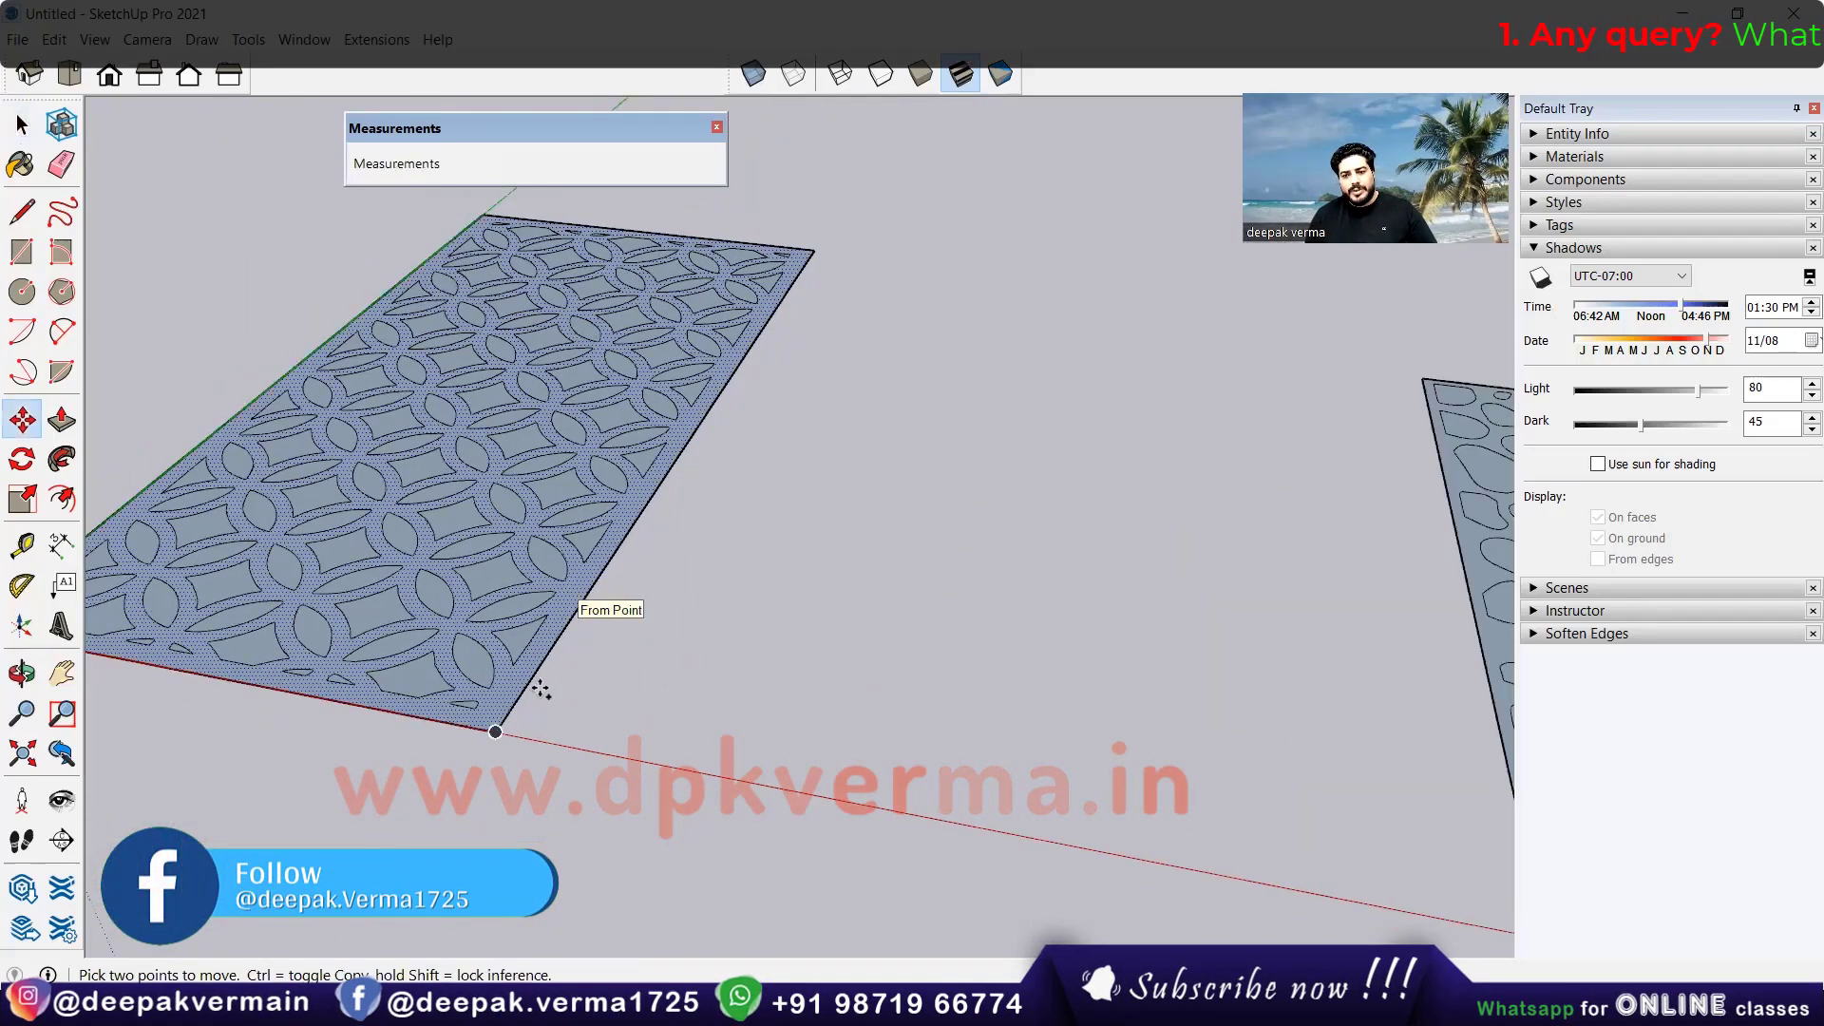
scroll(532, 665, "down", 2)
scroll(138, 632, "down", 2)
left_click(138, 632)
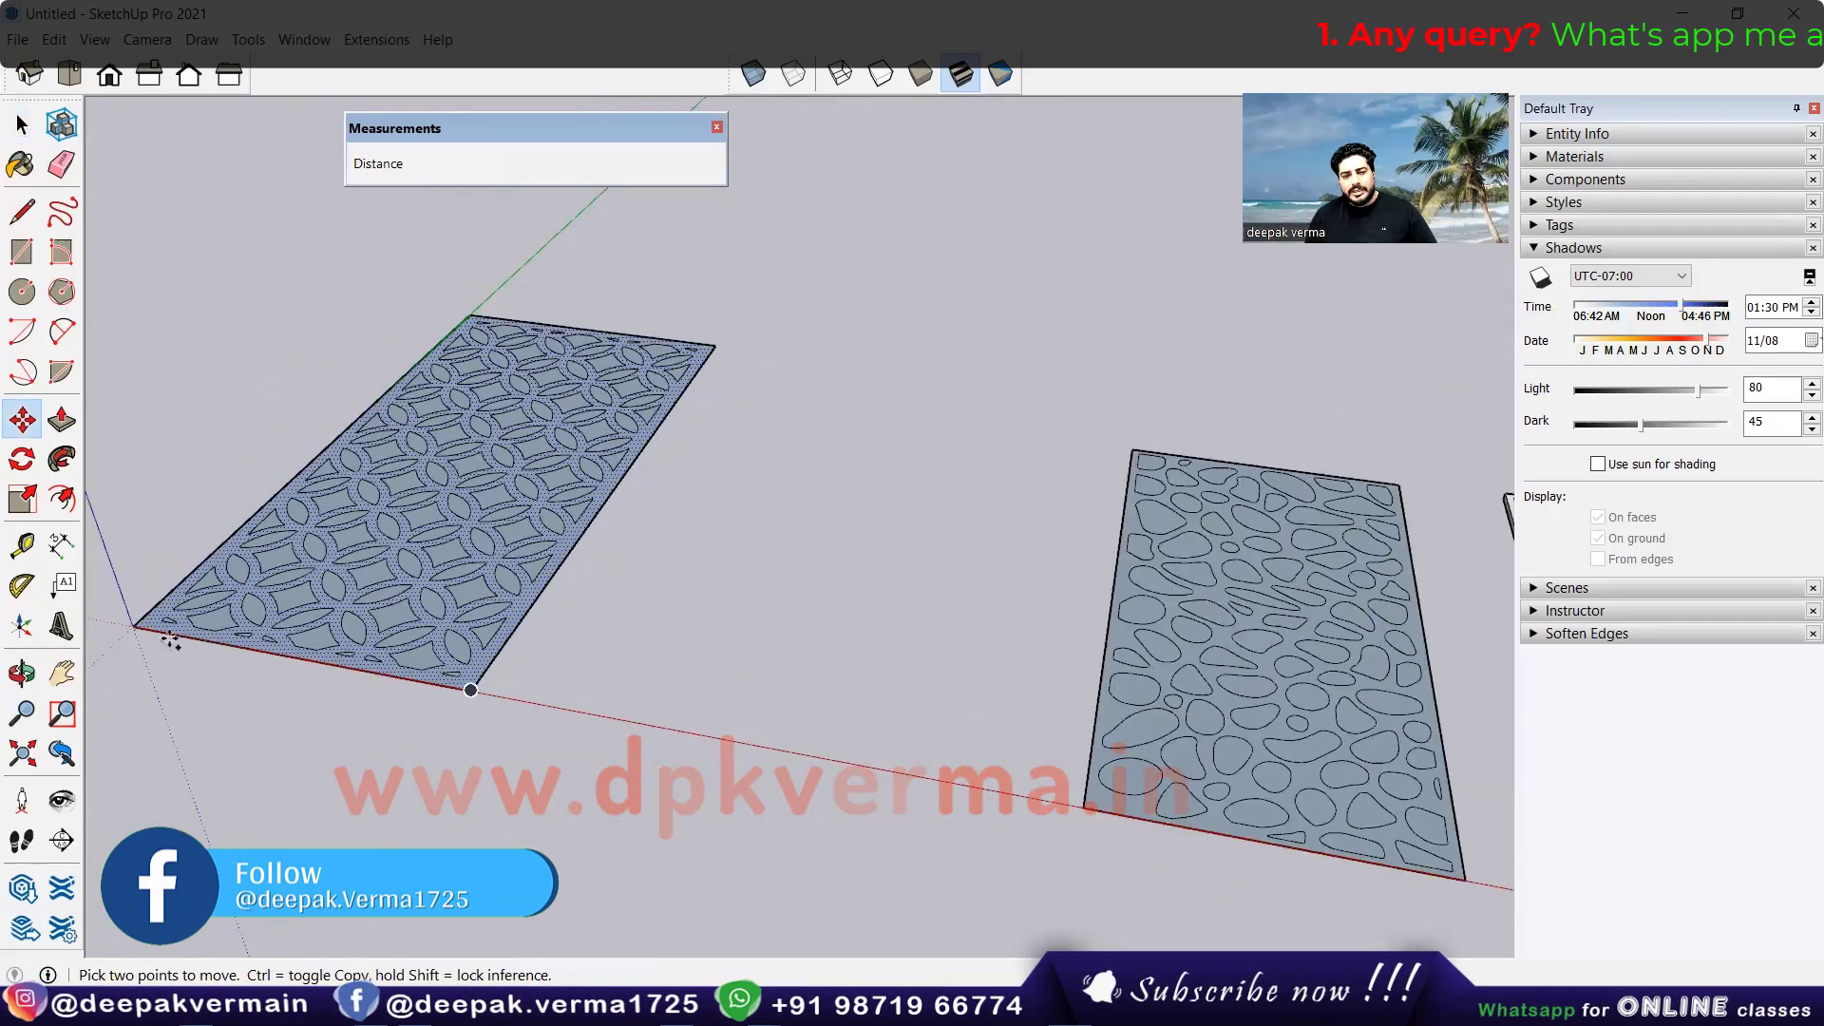
key("ctrl")
left_click(597, 715)
Step: Push/pull the circle-pattern copy up 1' 1 3/8" into a thick jali
key("p")
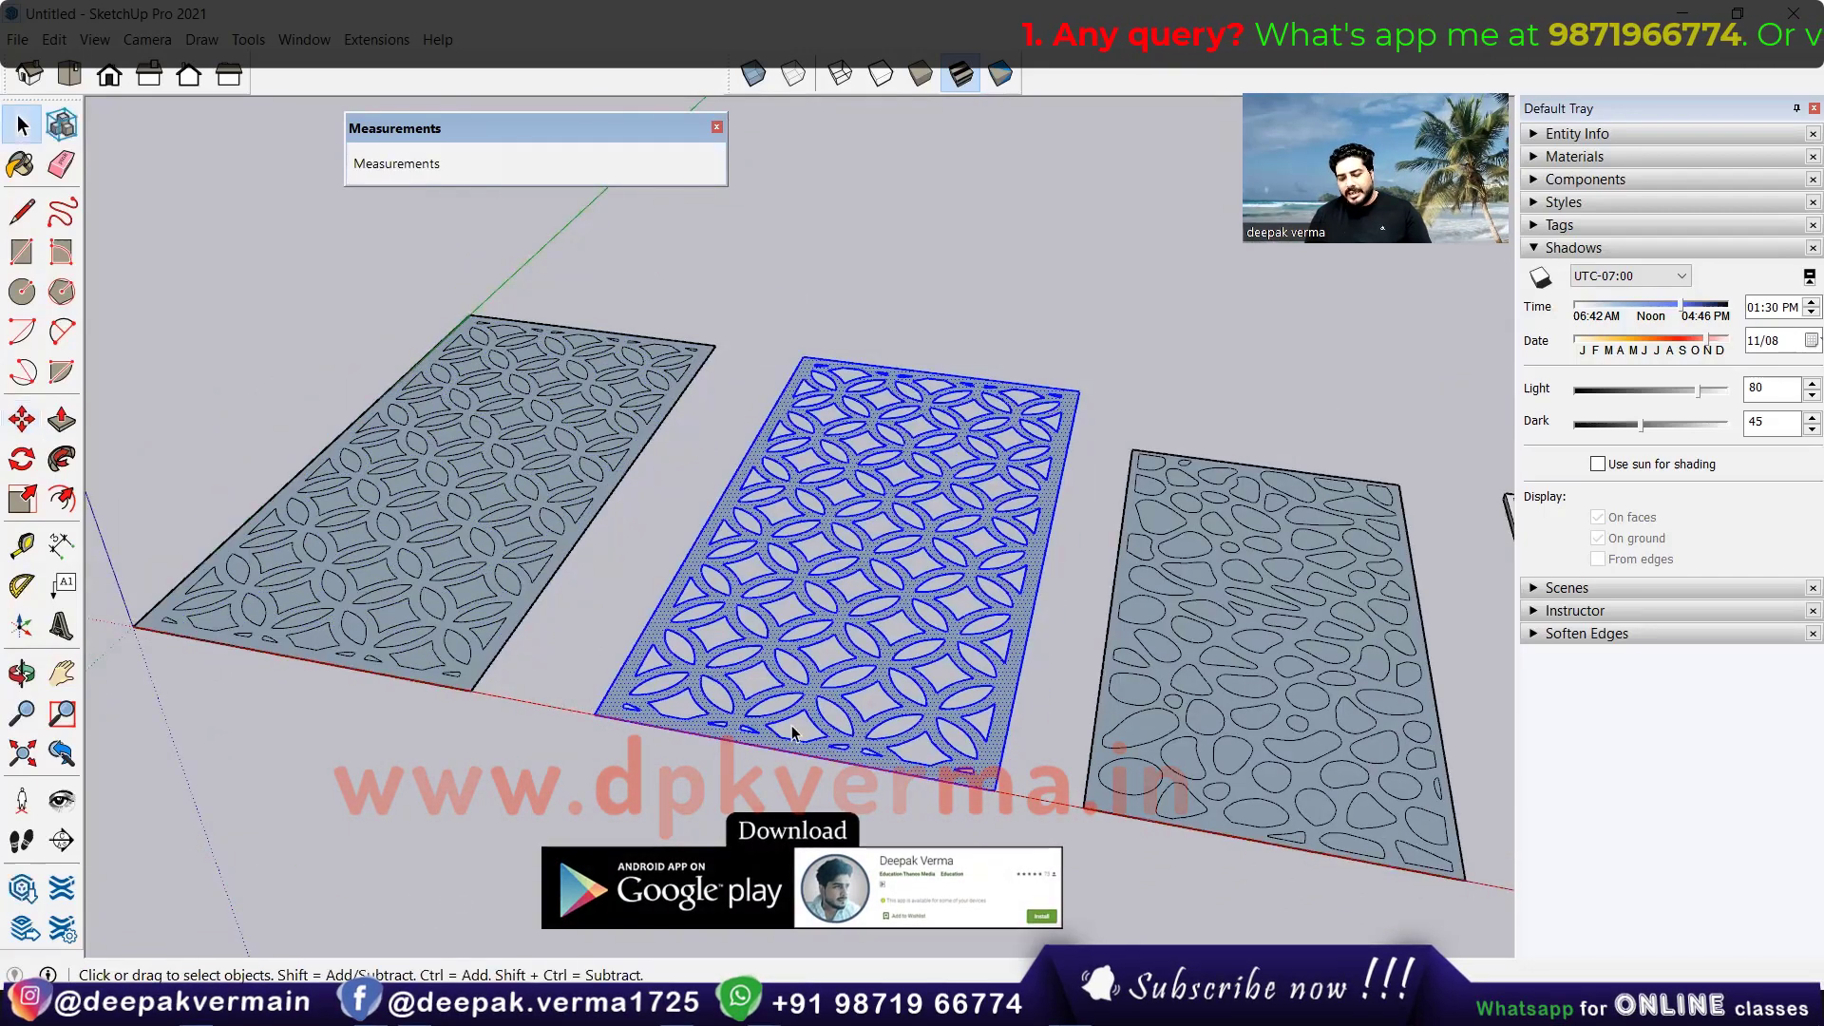
scroll(1049, 714, "up", 2)
left_click(1049, 714)
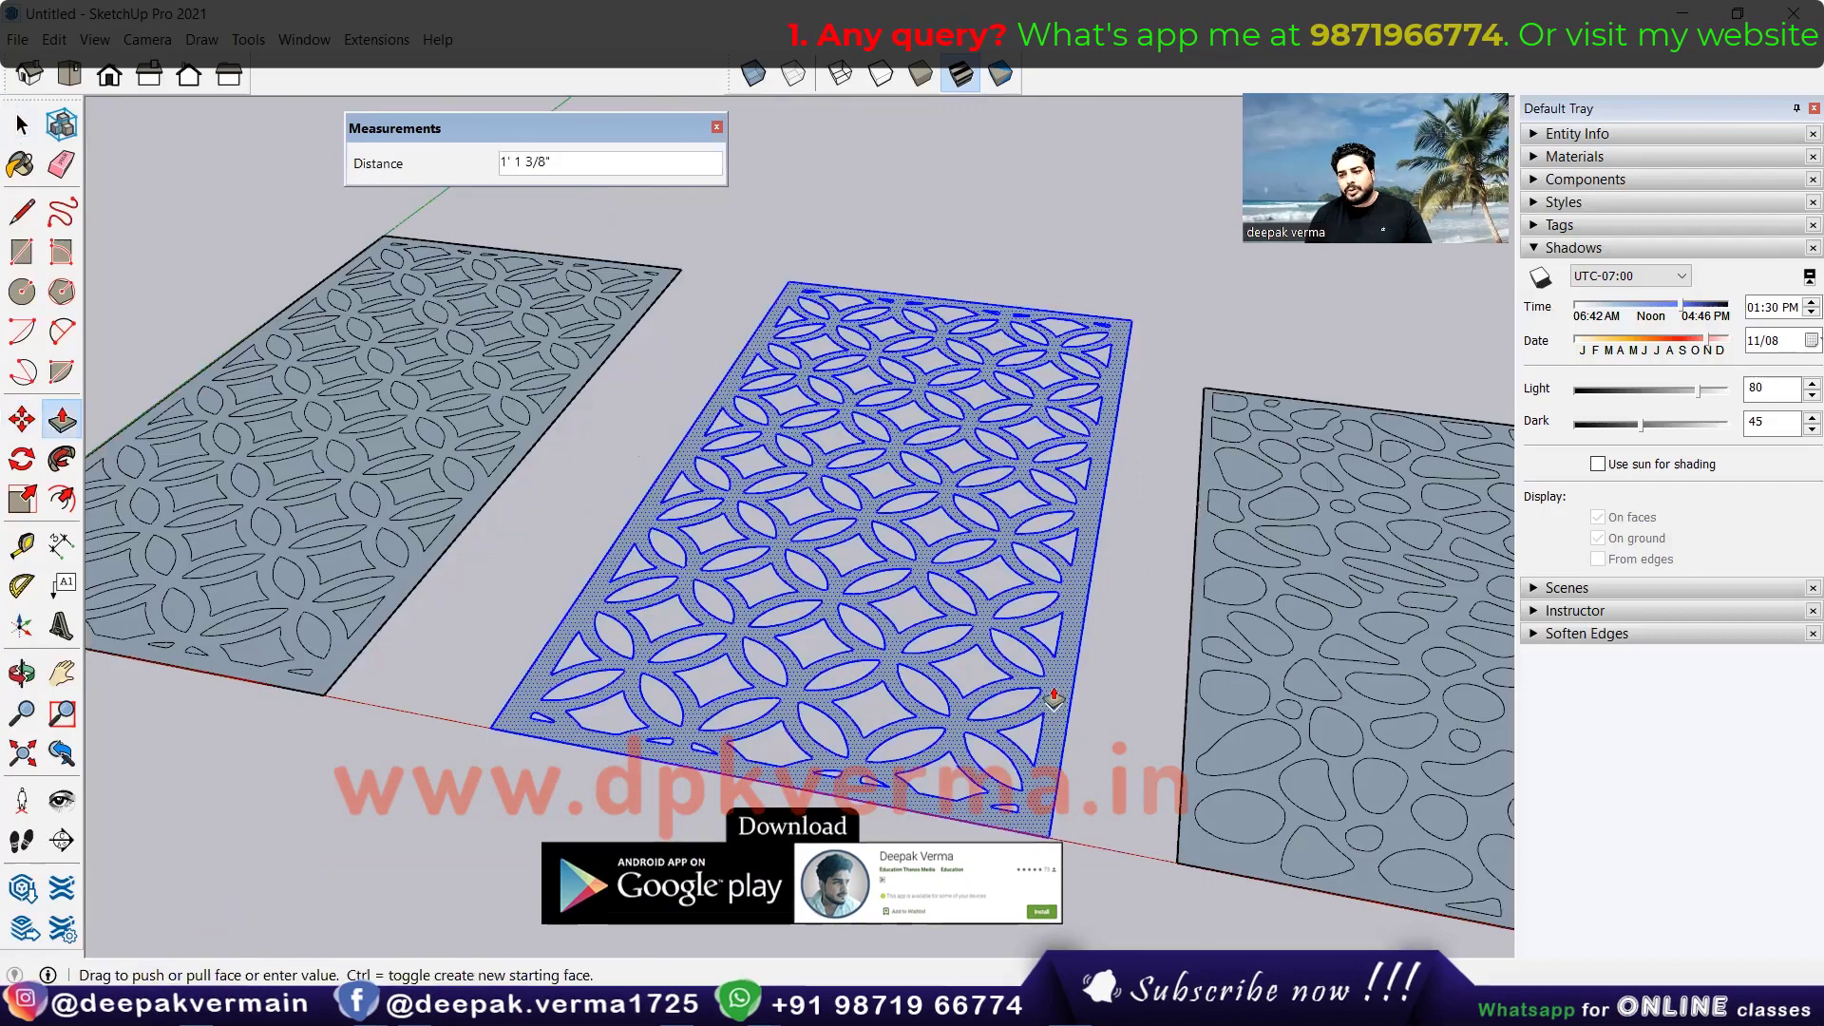
left_click(1053, 698)
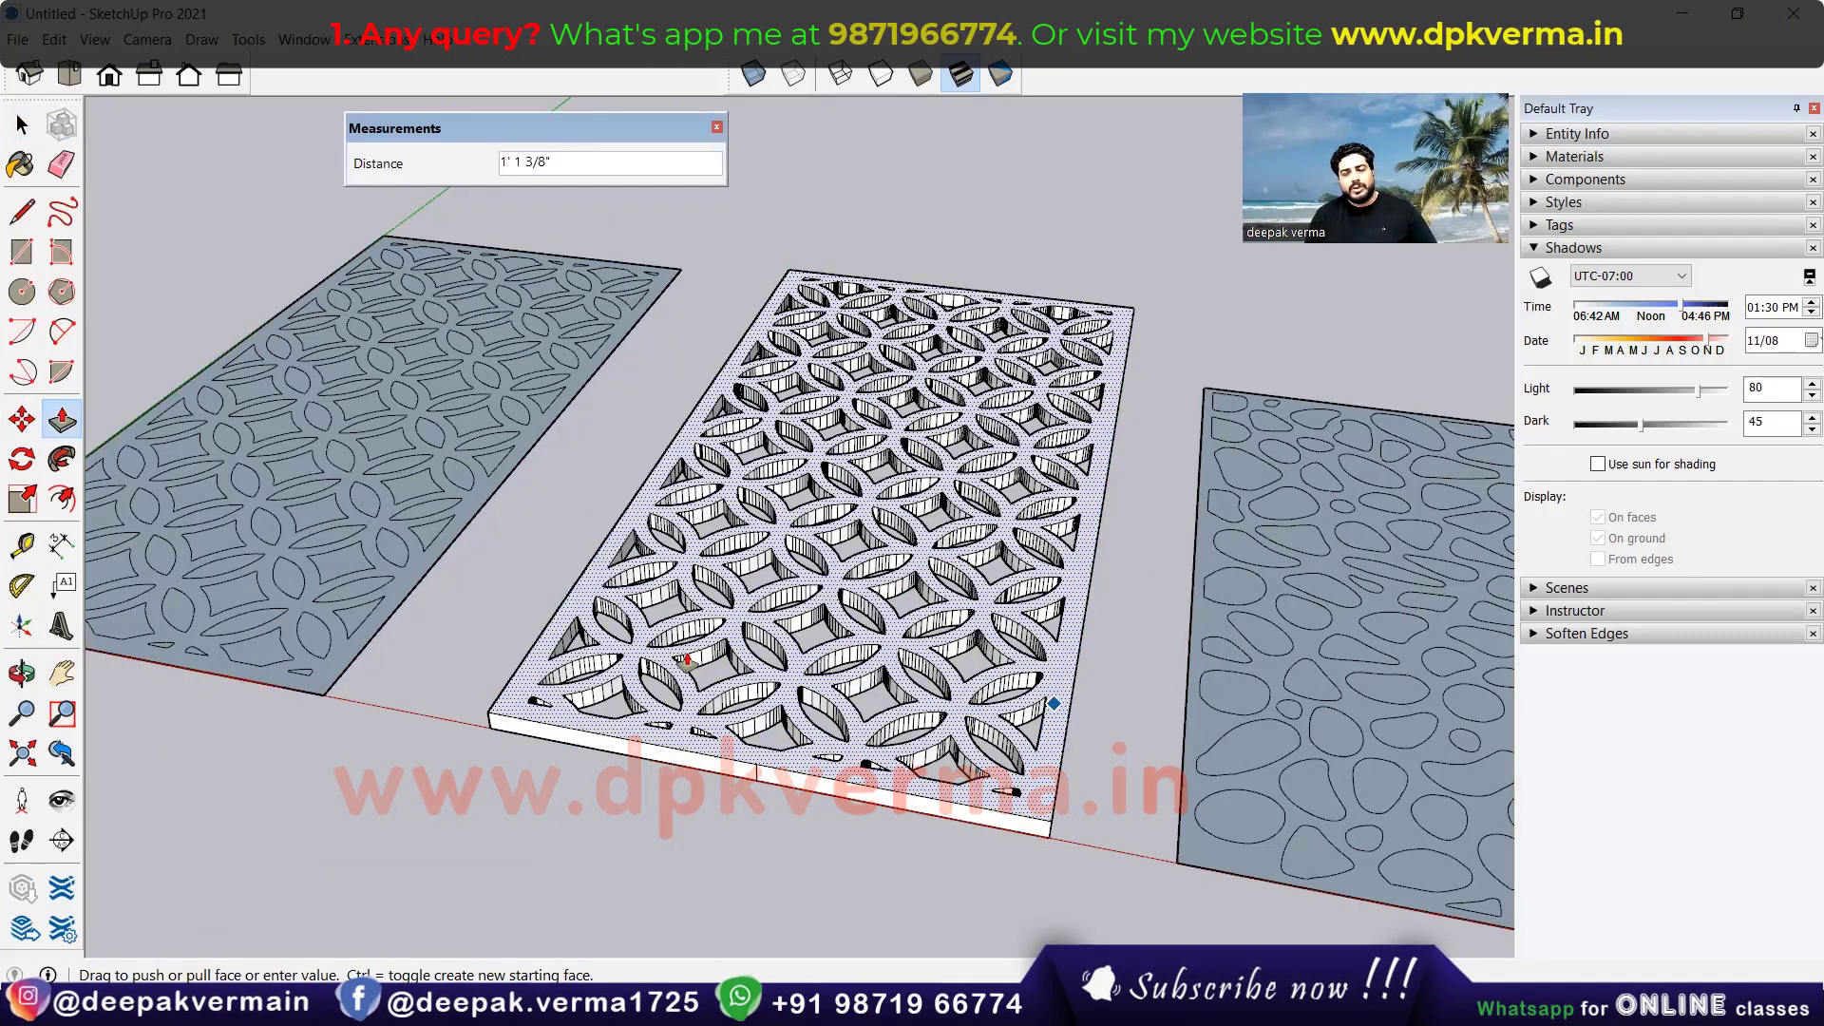
scroll(687, 659, "down", 1)
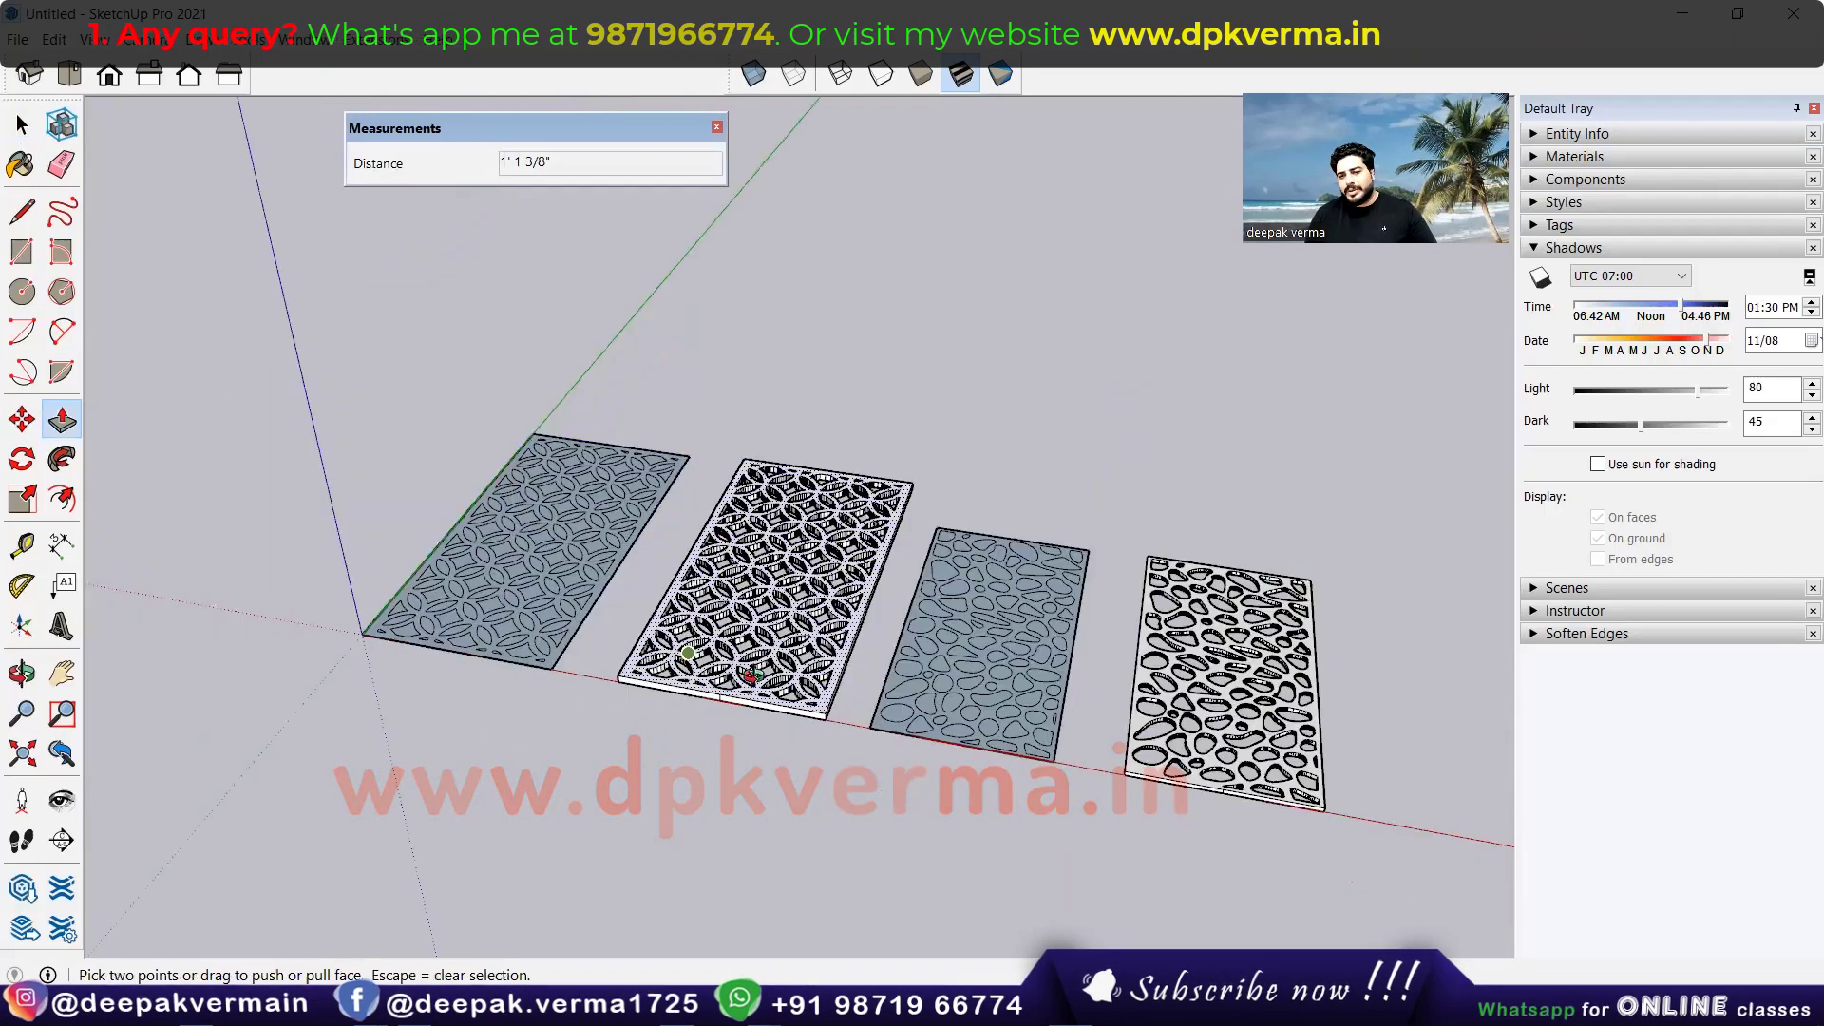
scroll(687, 658, "down", 3)
scroll(826, 593, "down", 1)
scroll(1067, 395, "down", 2)
key("space")
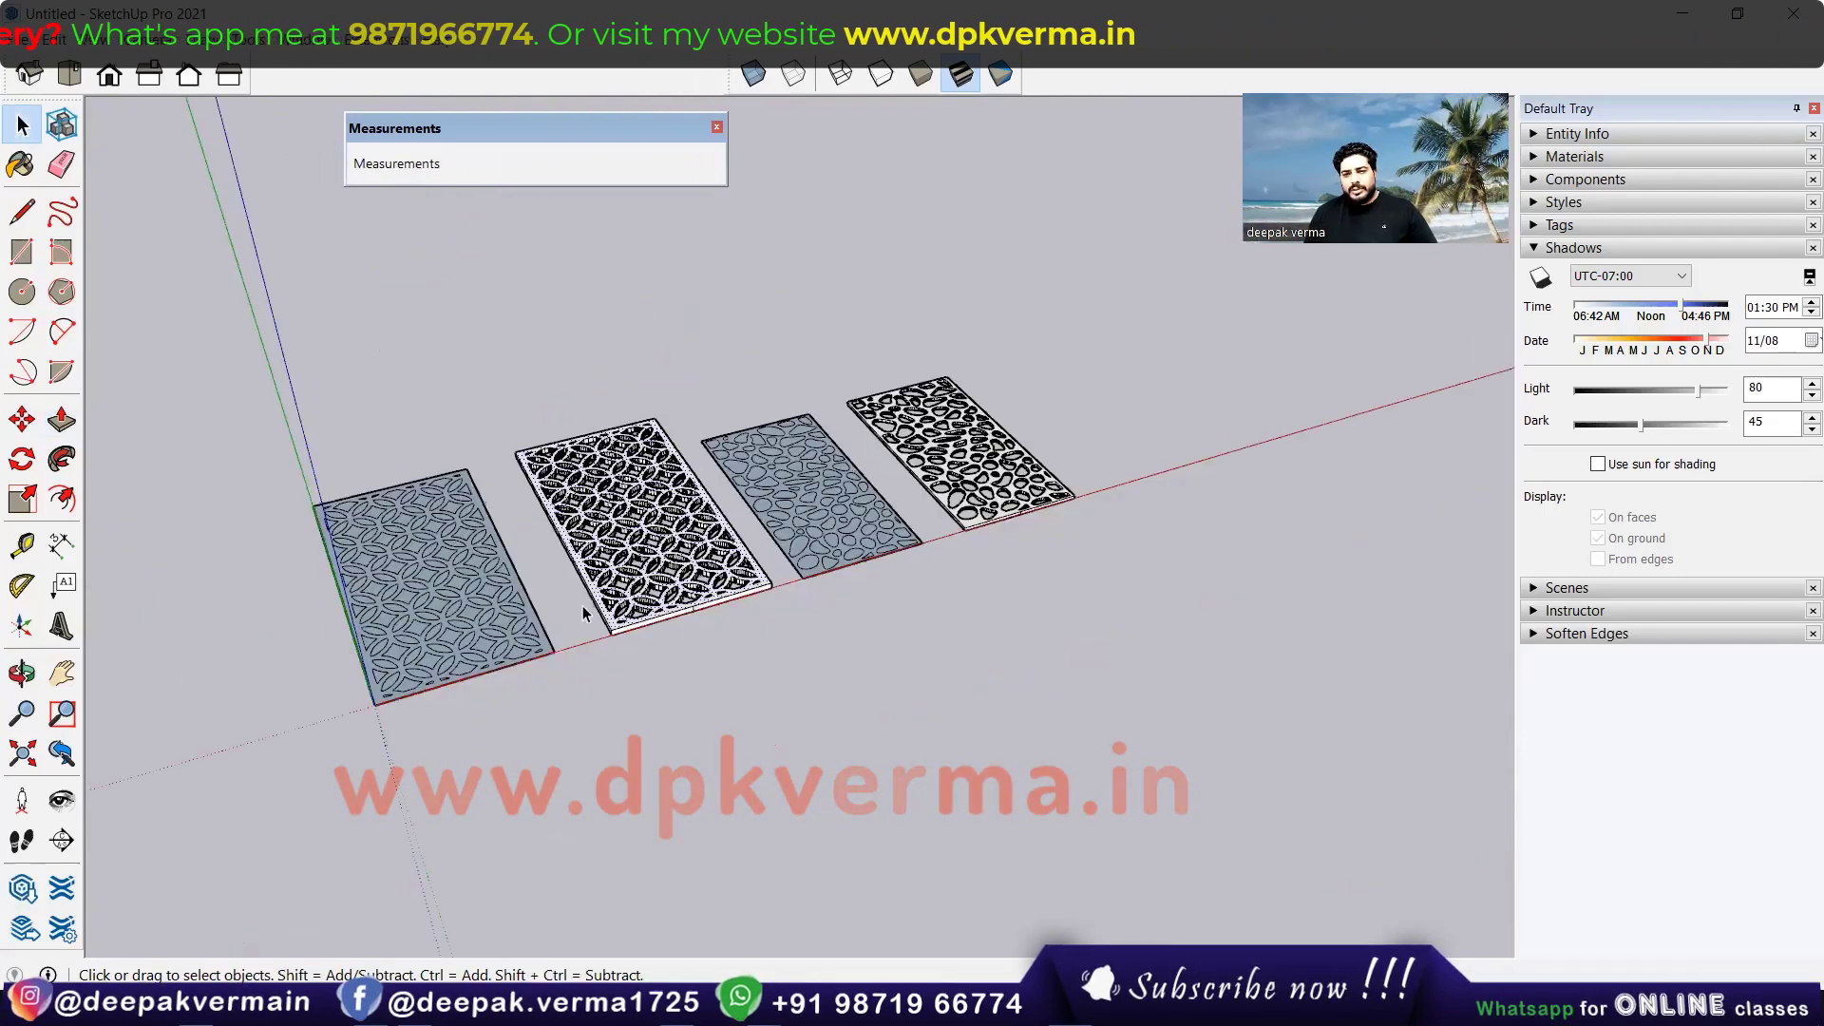
Step: Import the Capture-1.dxf file and close the import results
left_click_drag(1079, 333, 249, 784)
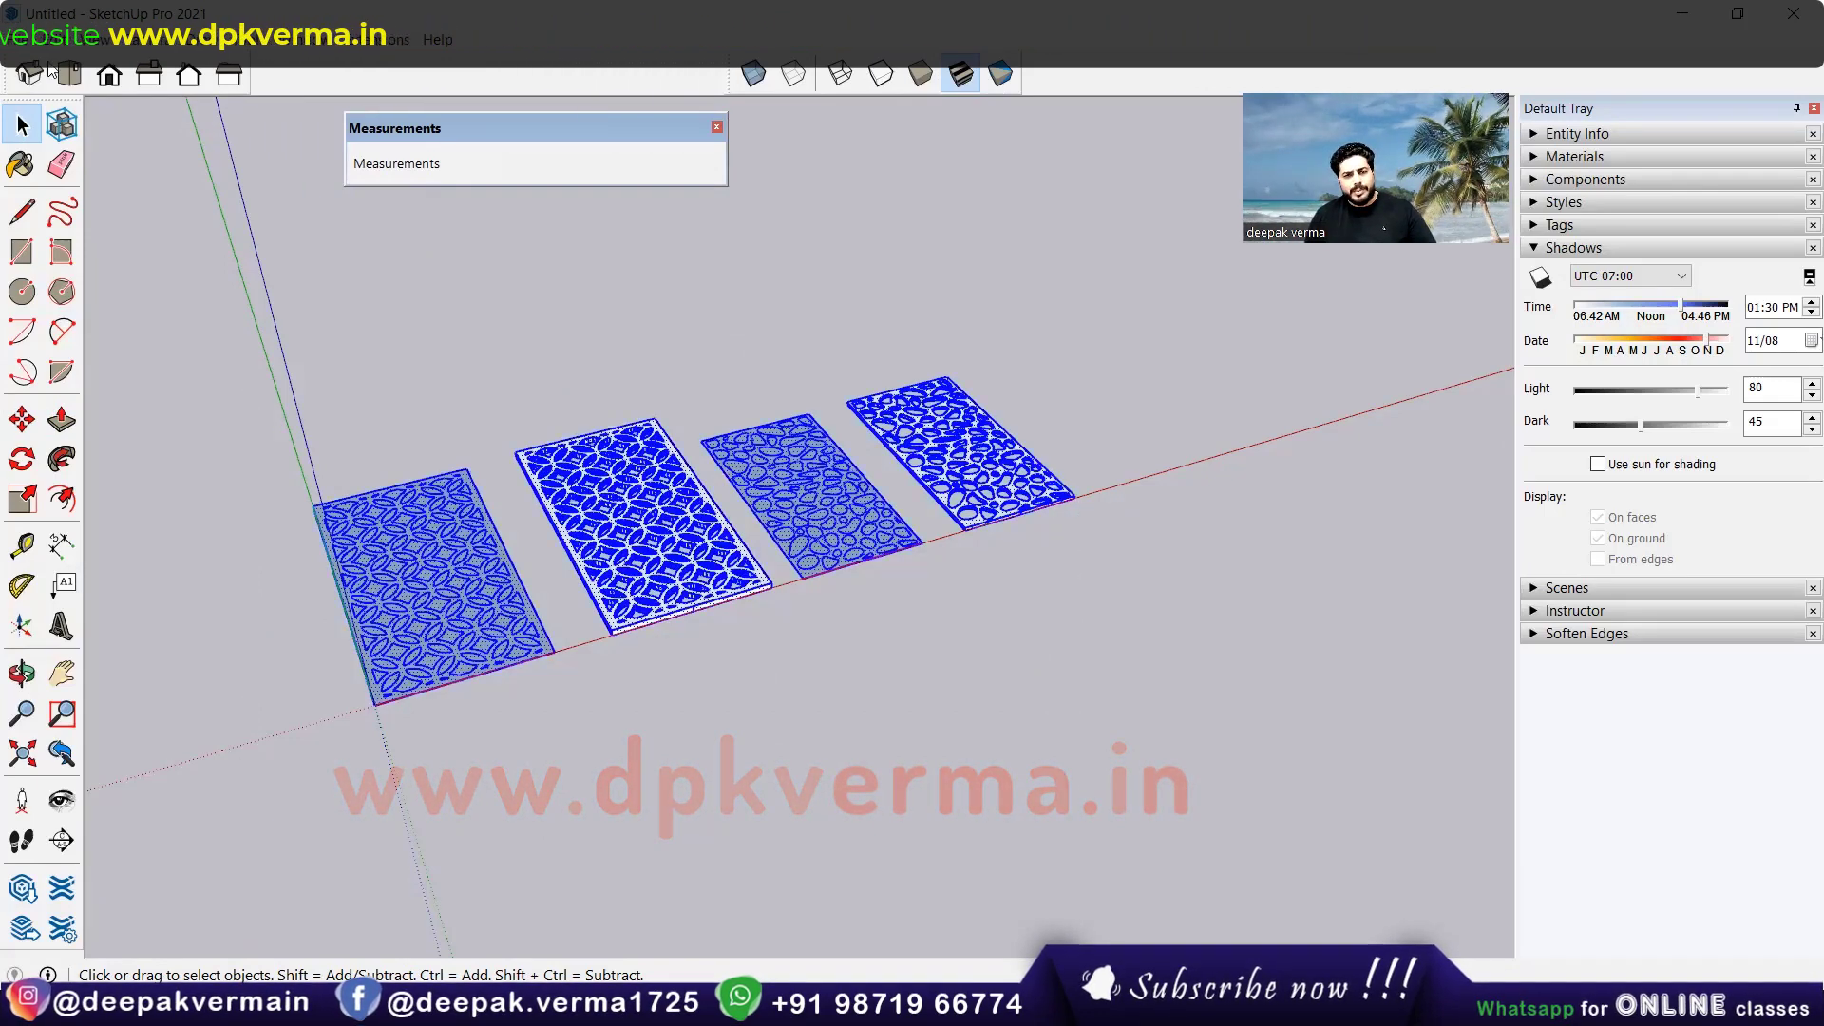
left_click(402, 749)
left_click(19, 39)
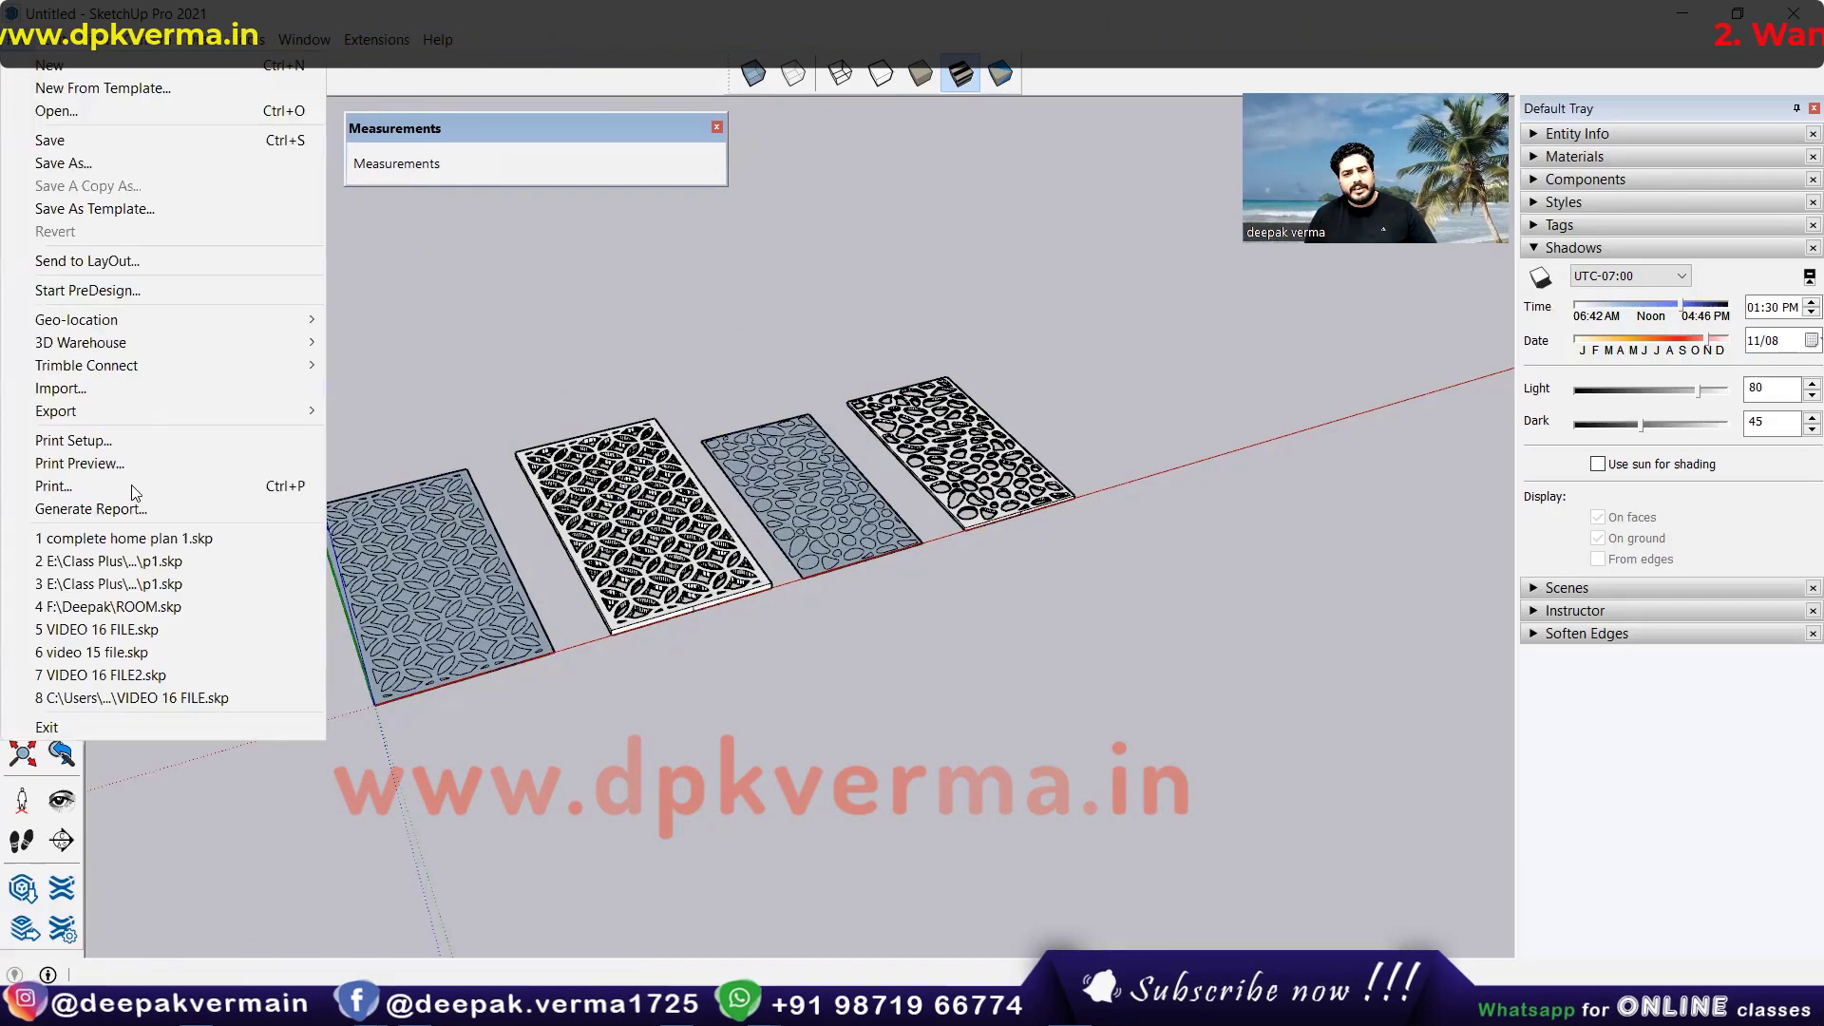
left_click(99, 389)
left_click(290, 275)
left_click(612, 778)
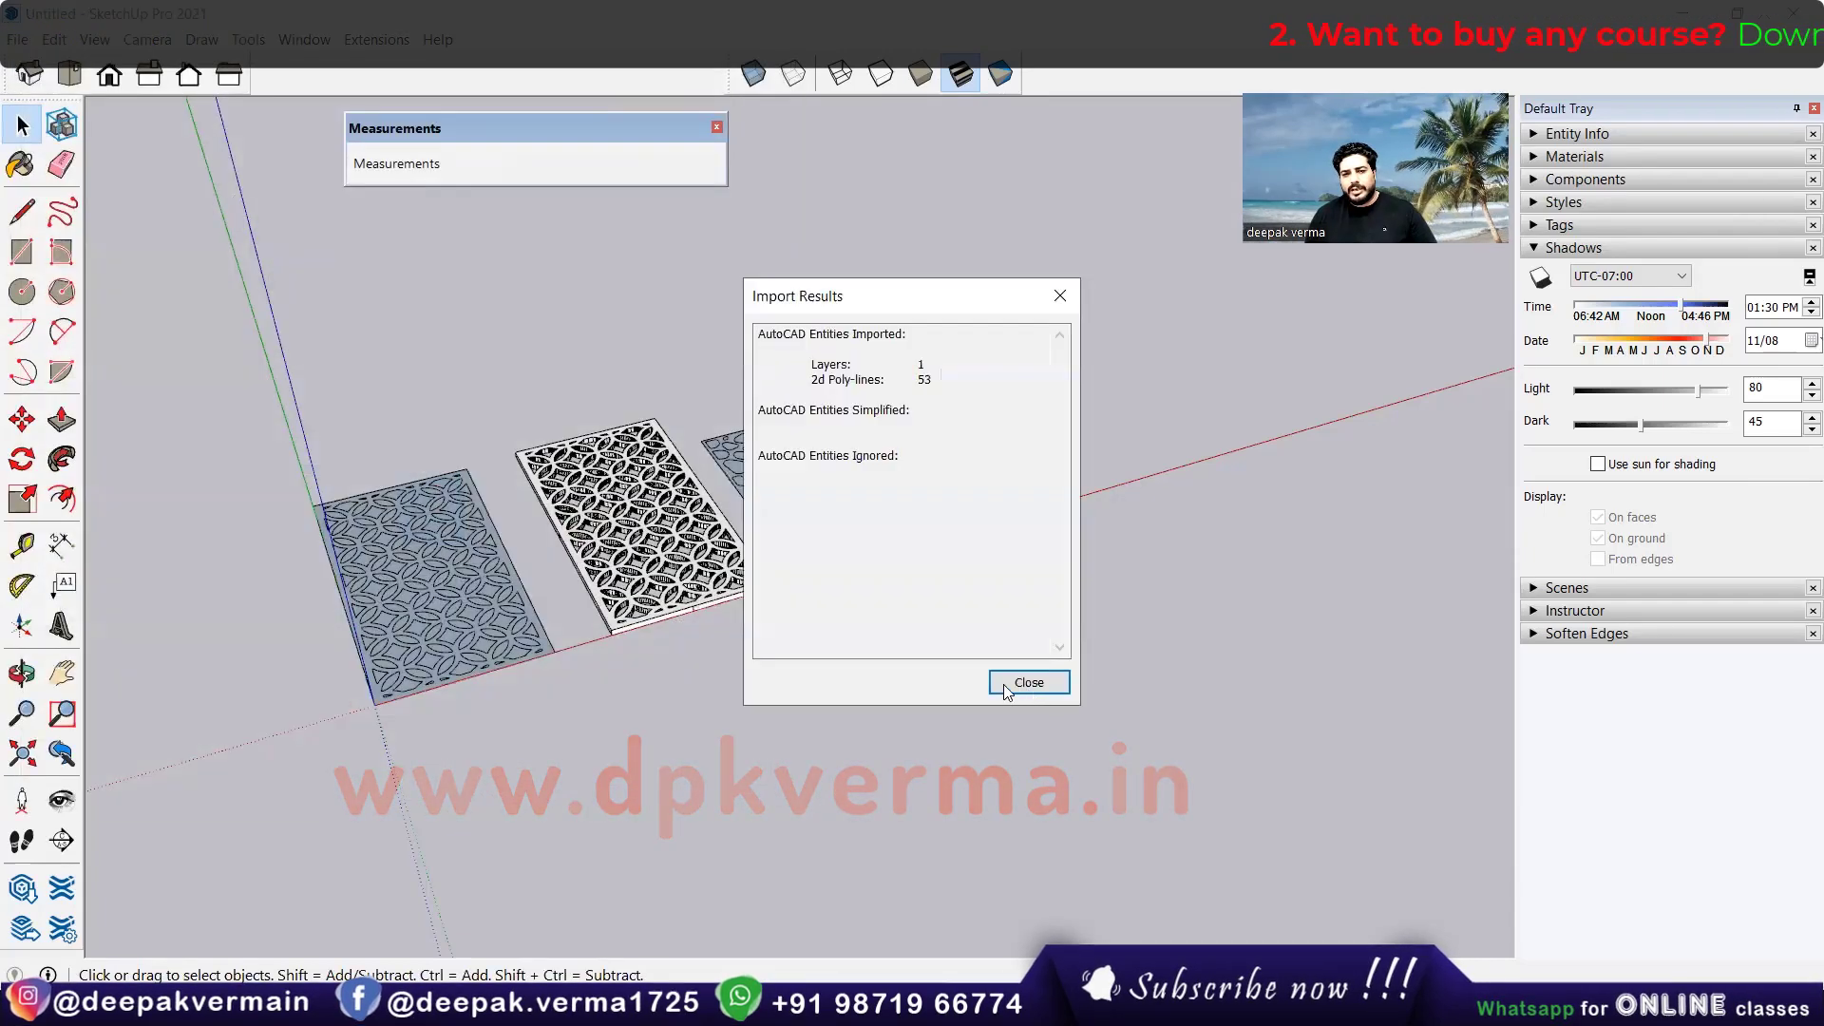
left_click(1003, 684)
Step: Move the small swirl-pattern panel along the red axis past the pebble panel
scroll(493, 710, "up", 3)
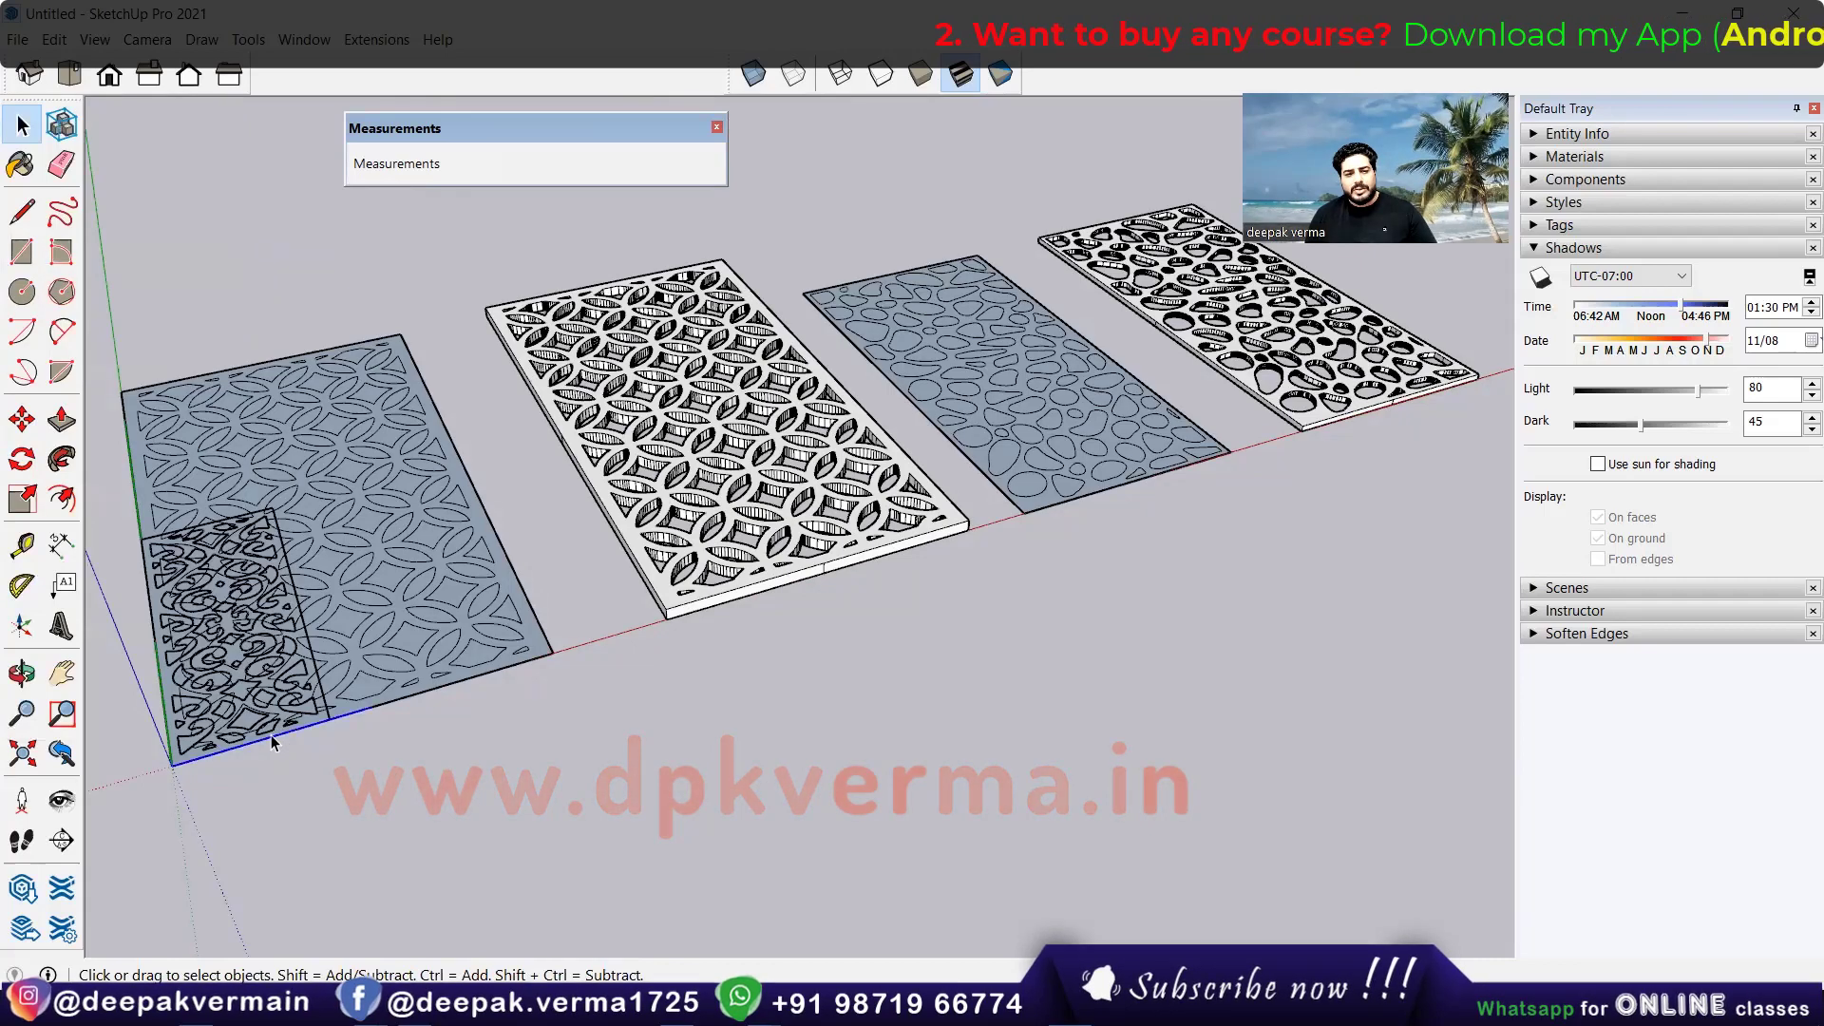
scroll(290, 727, "up", 1)
scroll(311, 717, "up", 1)
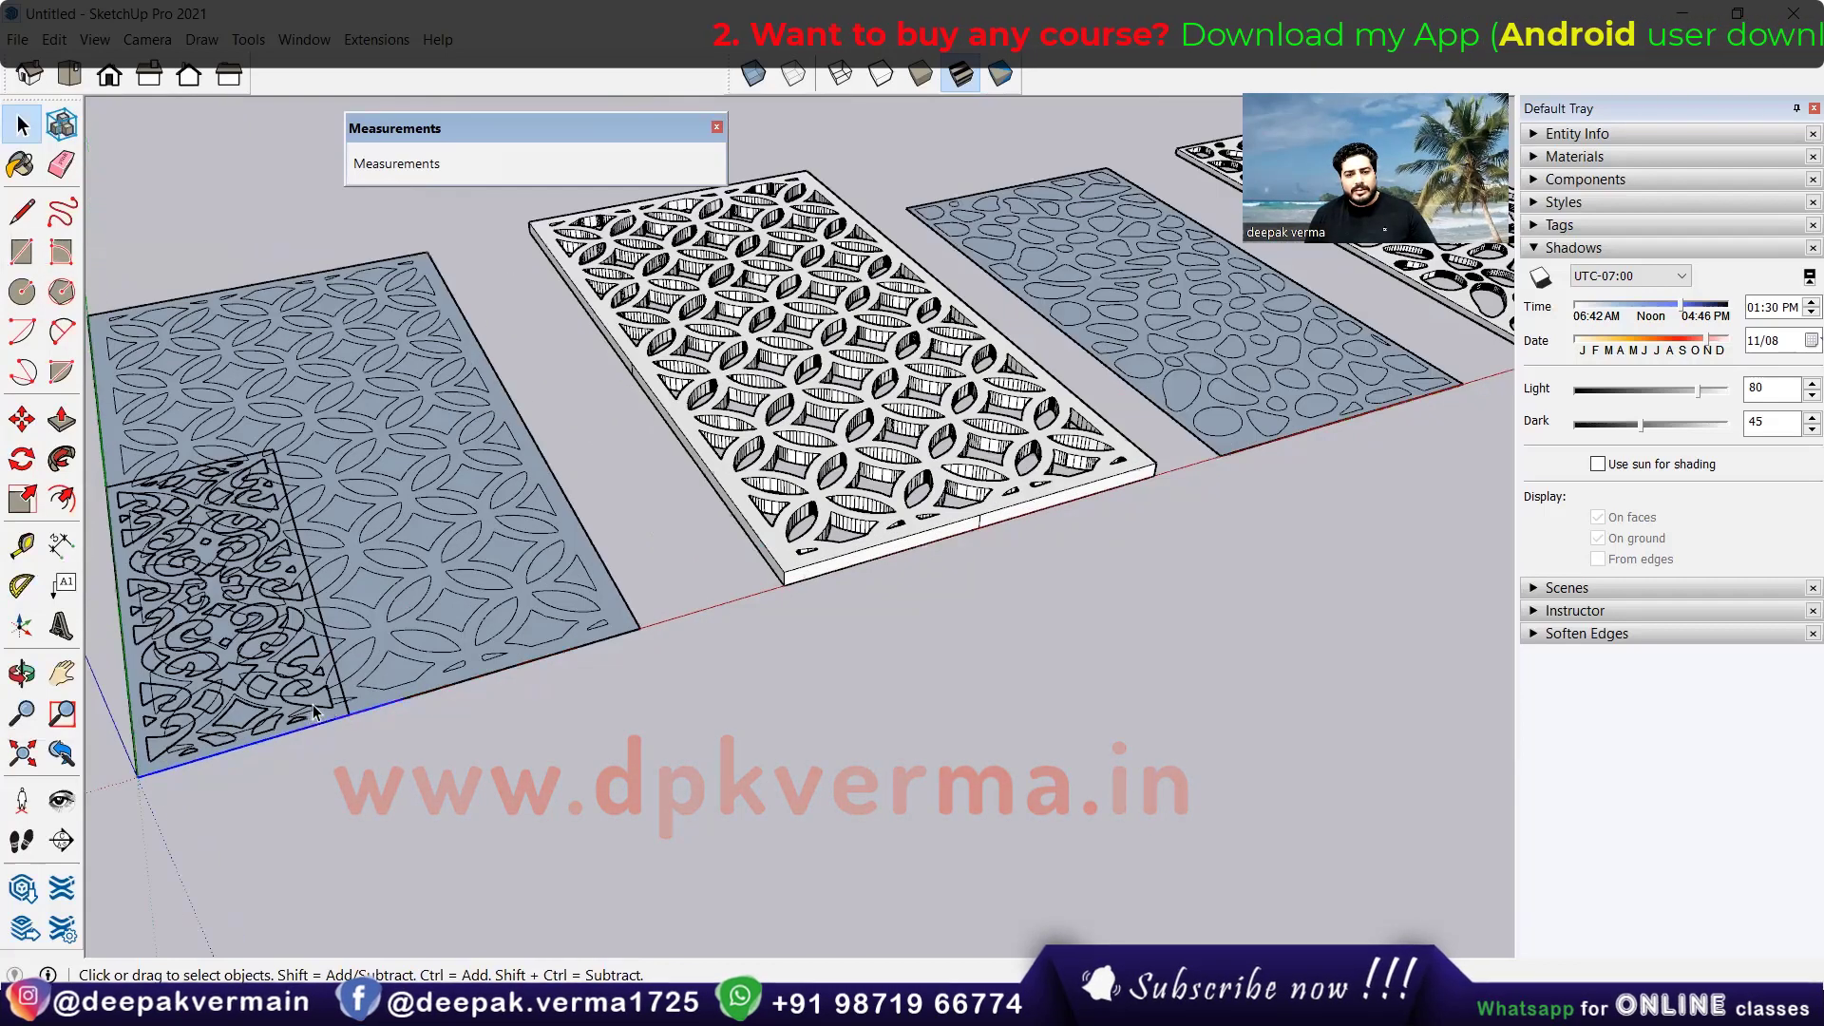
scroll(327, 715, "up", 2)
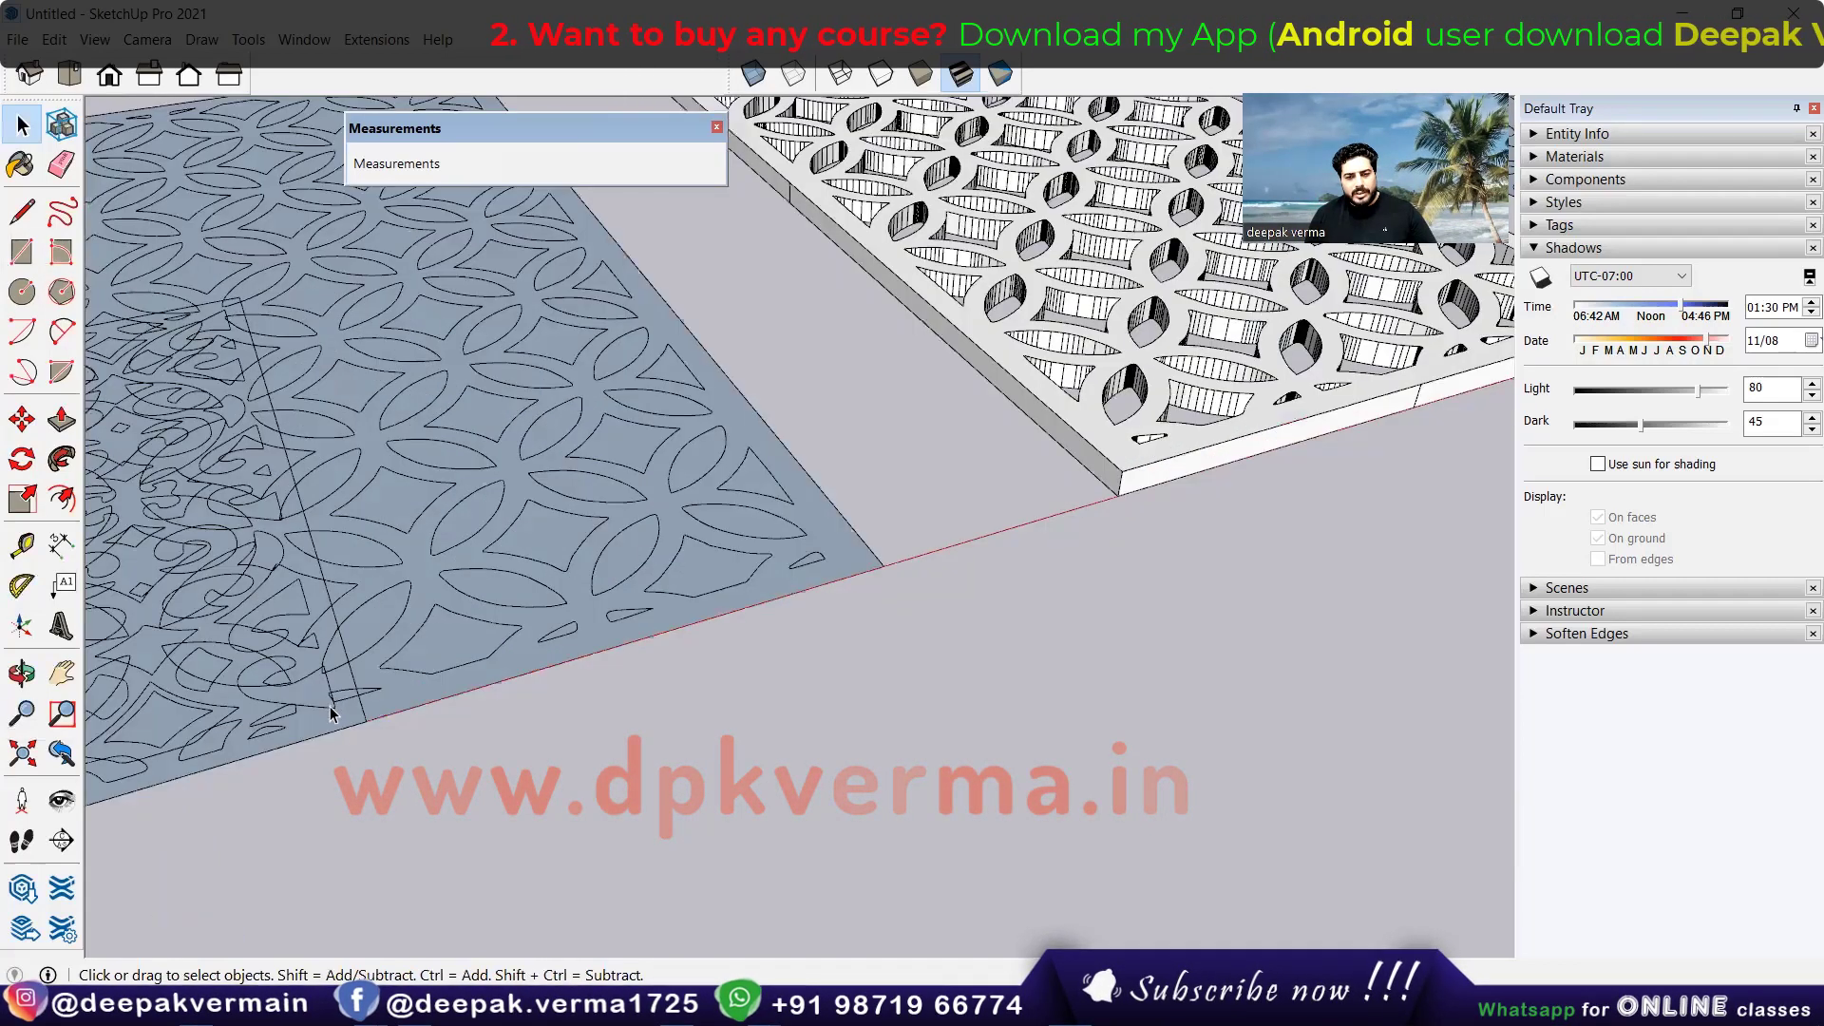
left_click(328, 714)
key("m")
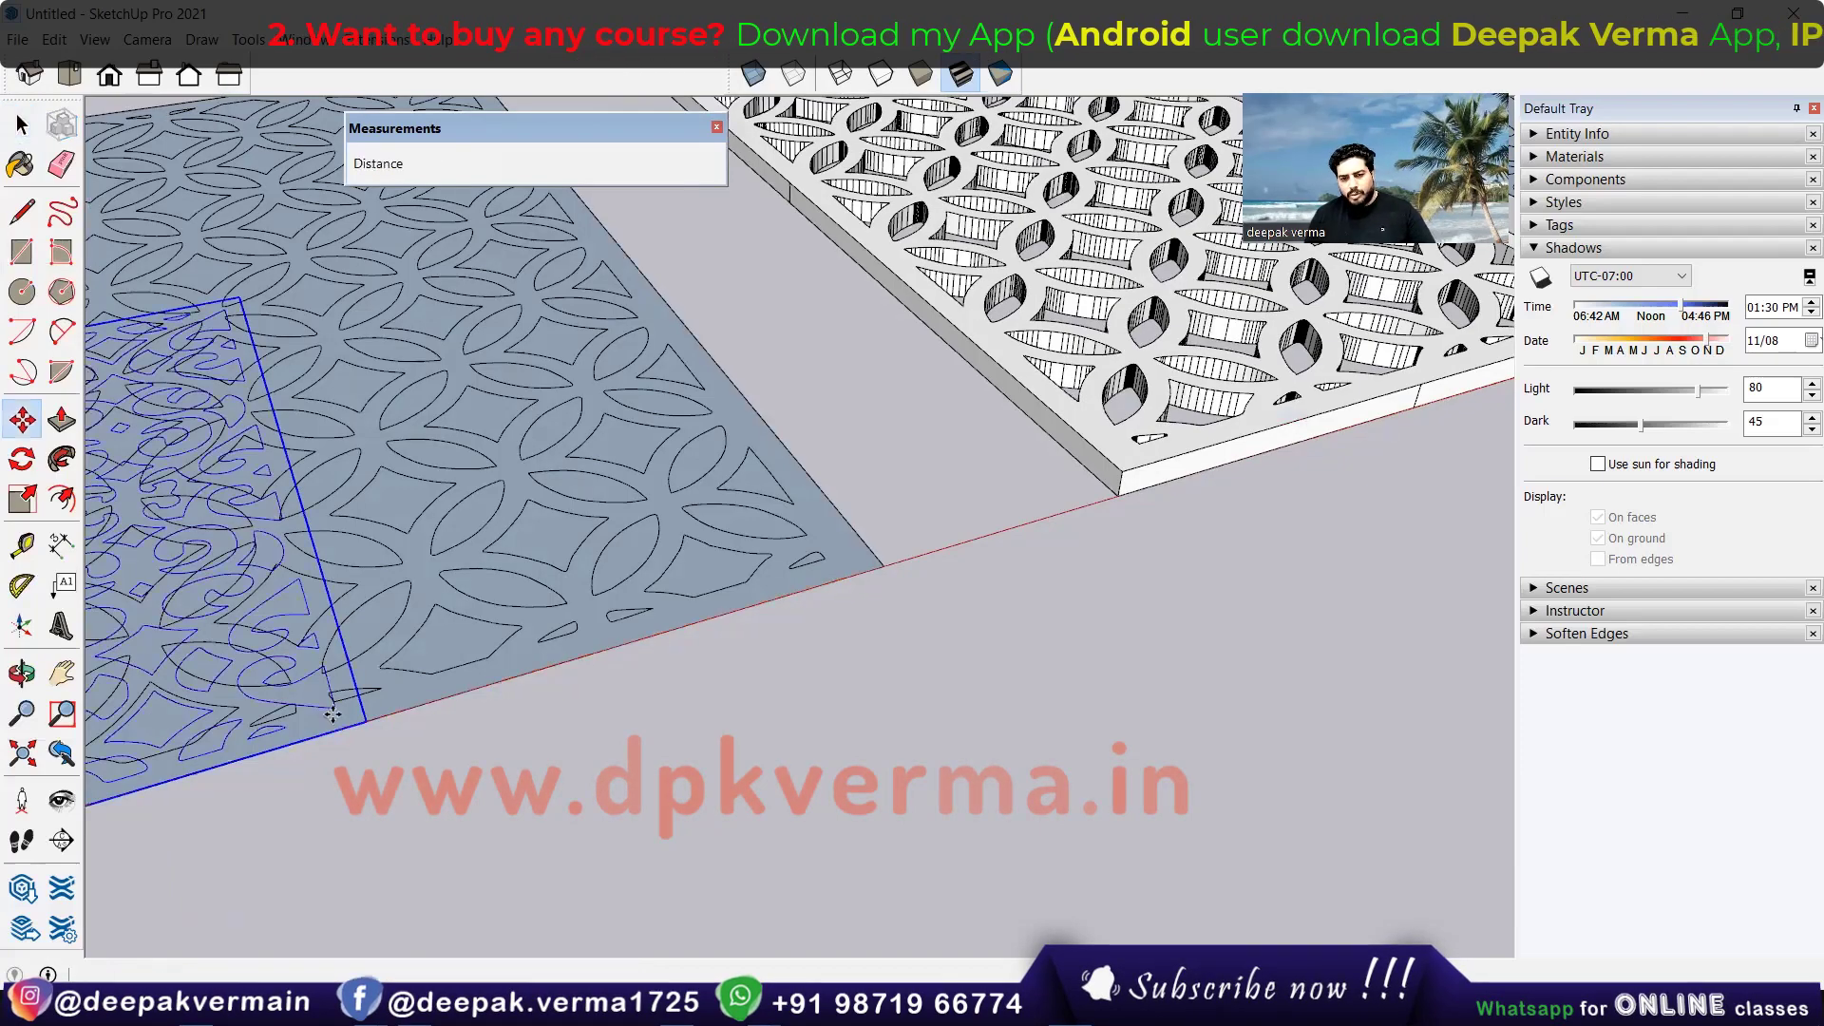
scroll(391, 742, "down", 1)
left_click(572, 701)
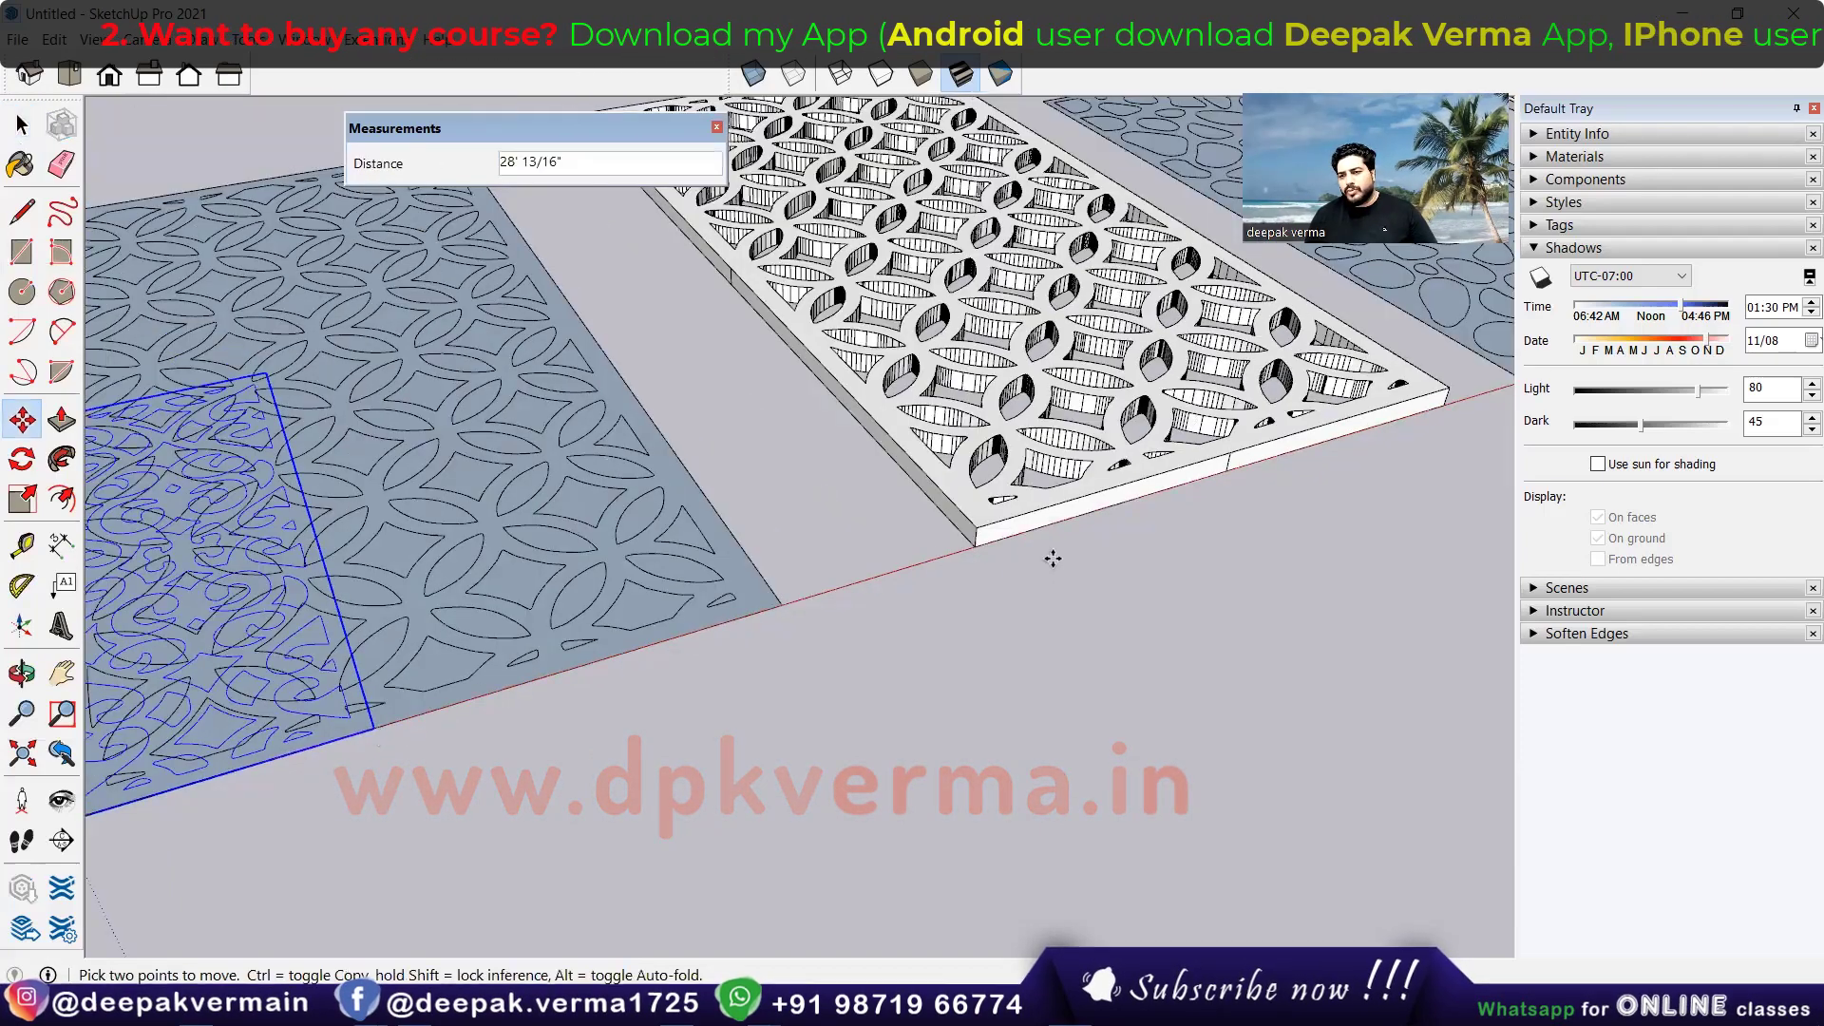
left_click(1069, 503)
scroll(1044, 571, "down", 3)
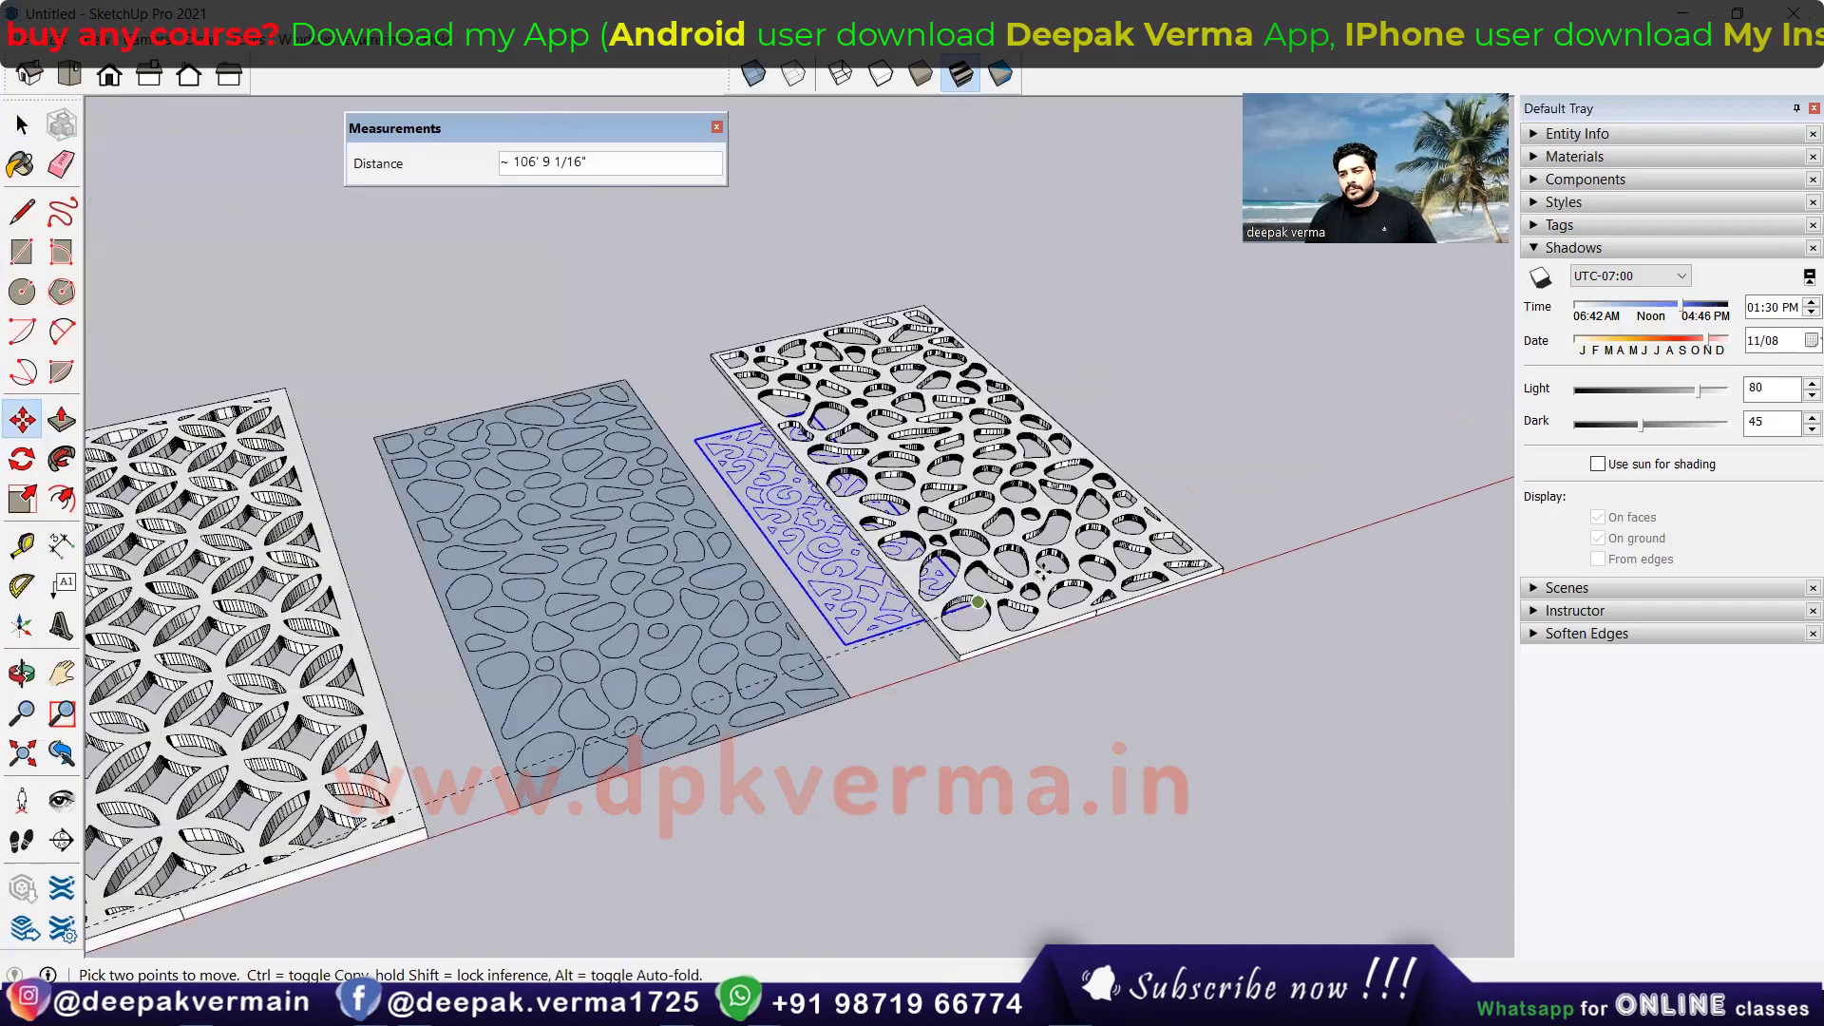
mouse_move(1289, 527)
middle_mouse_down()
mouse_move(979, 635)
mouse_move(1013, 649)
middle_mouse_up()
left_click(1013, 648)
key("space")
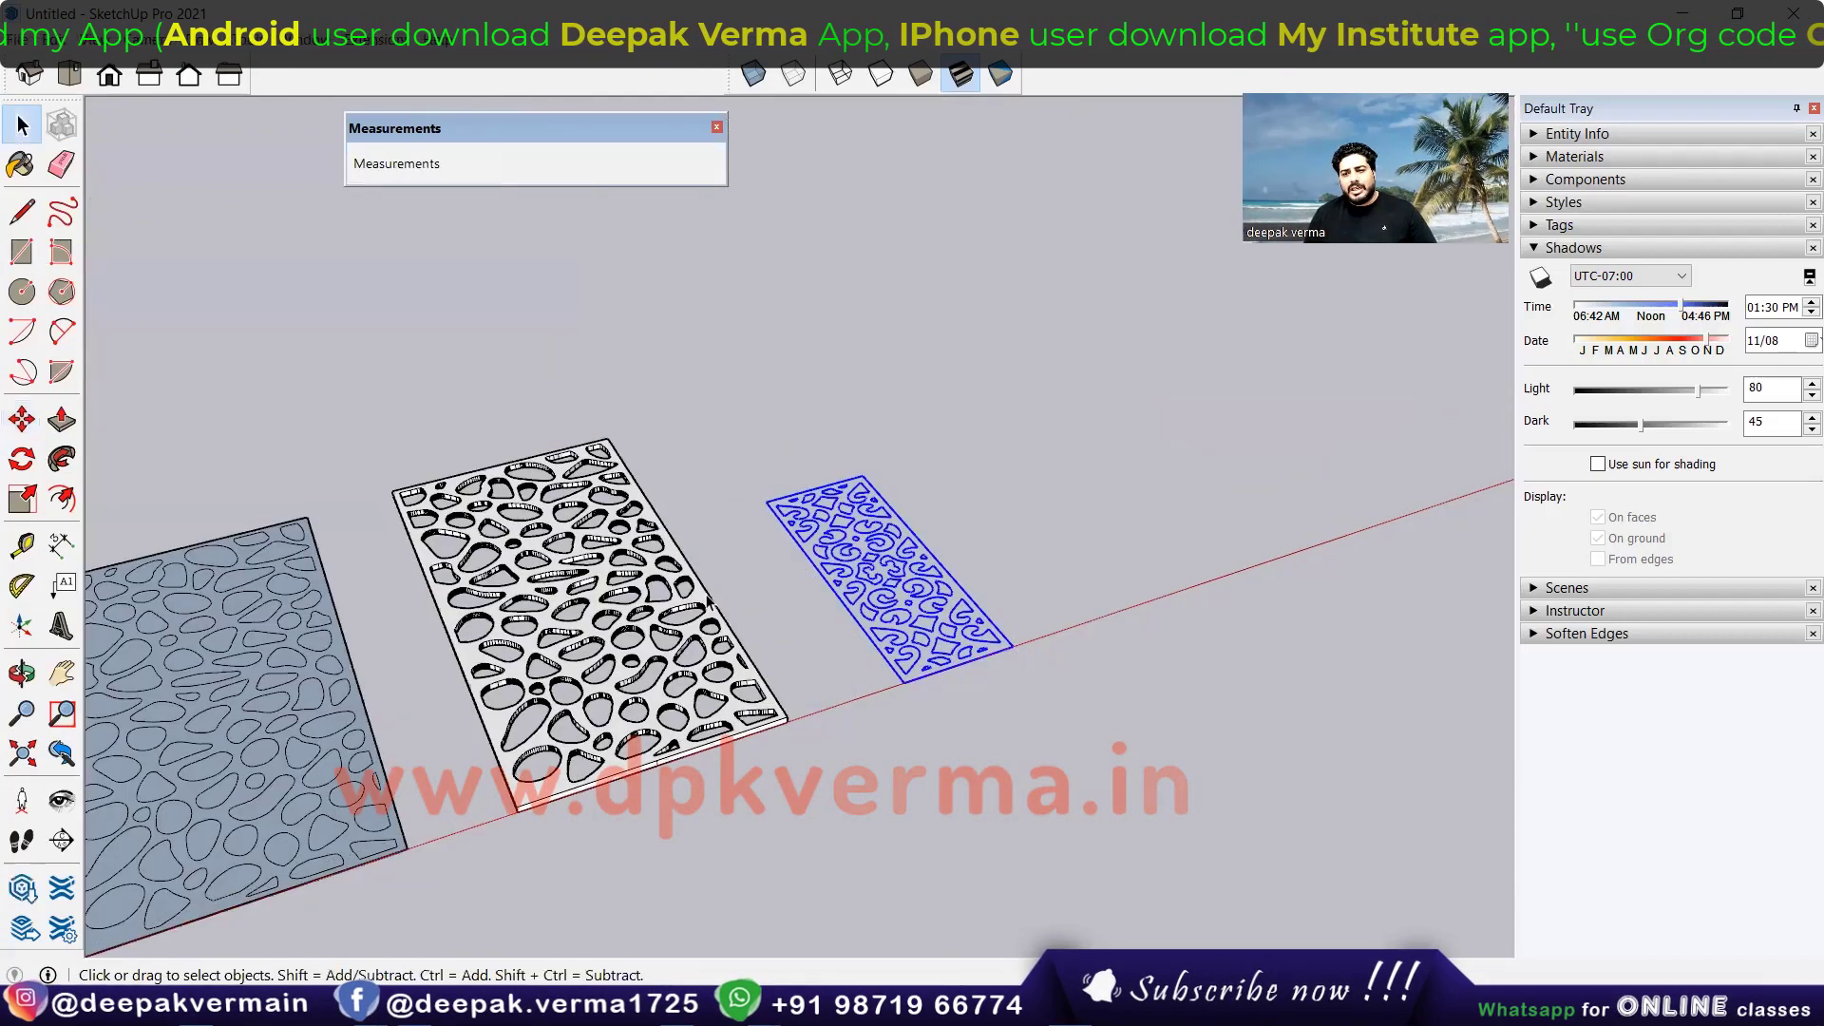
left_click(392, 504)
left_click(27, 492)
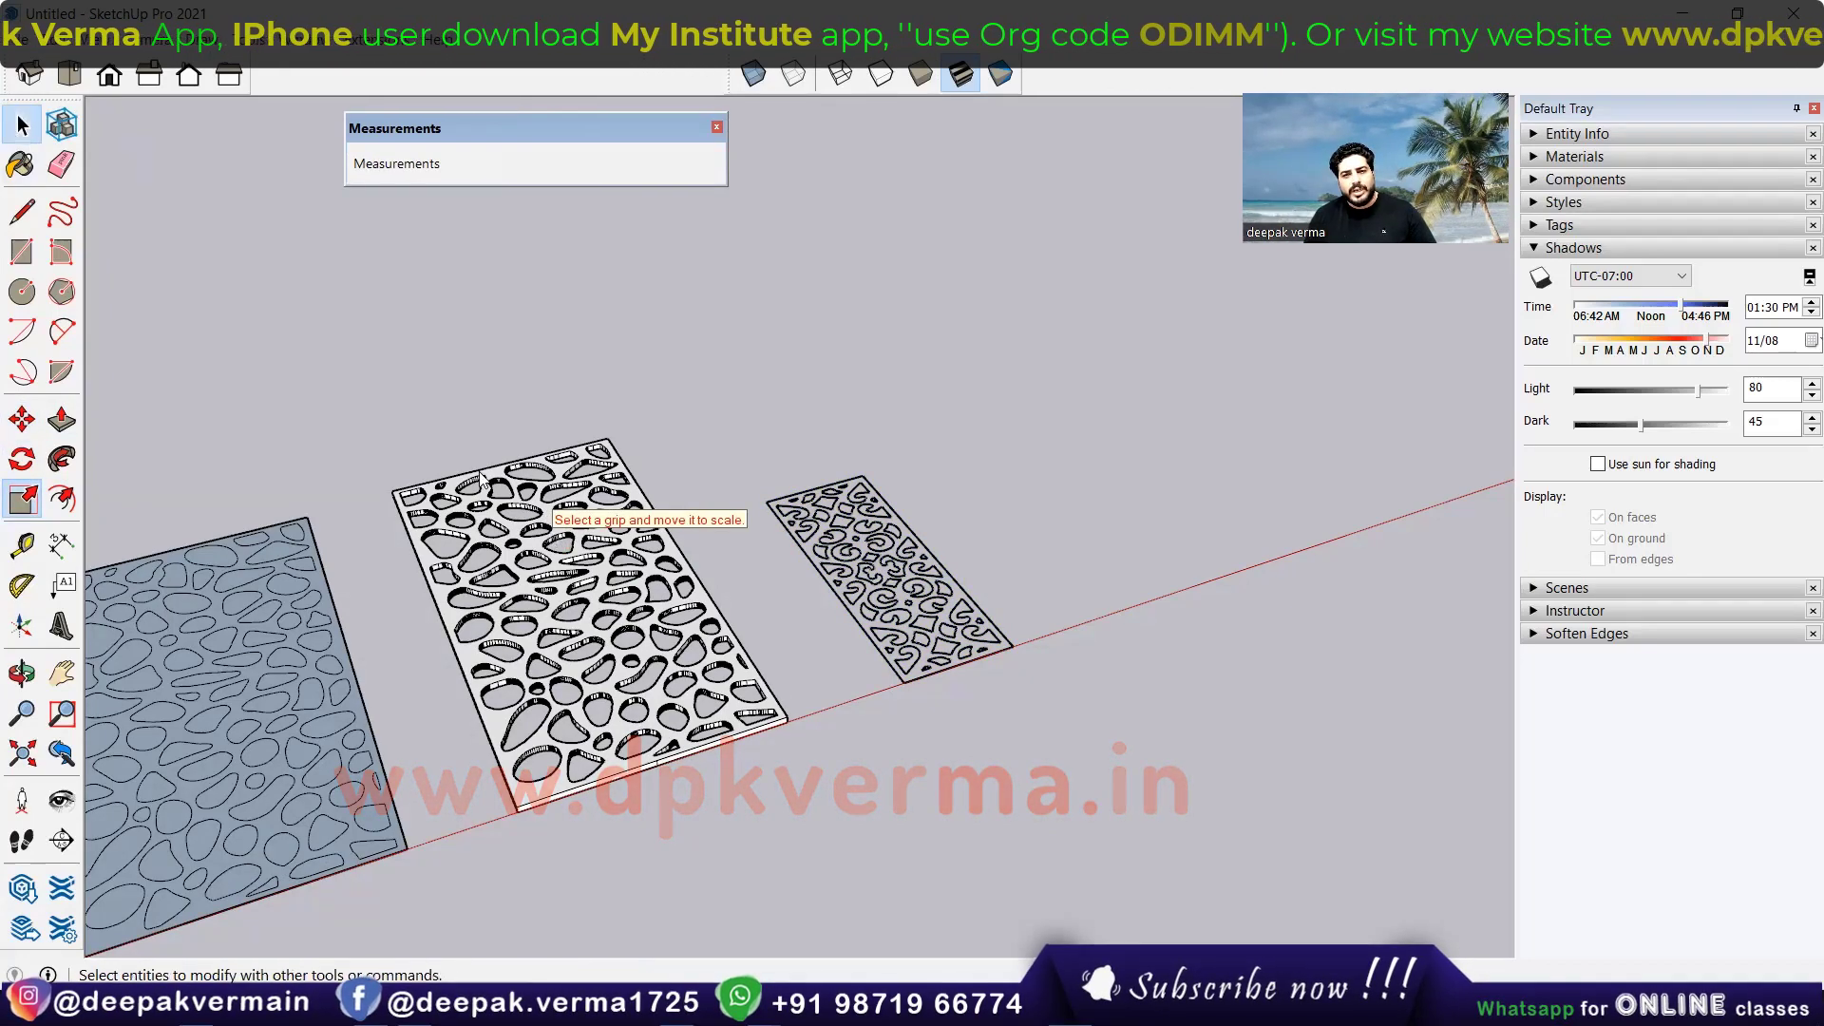
key("space")
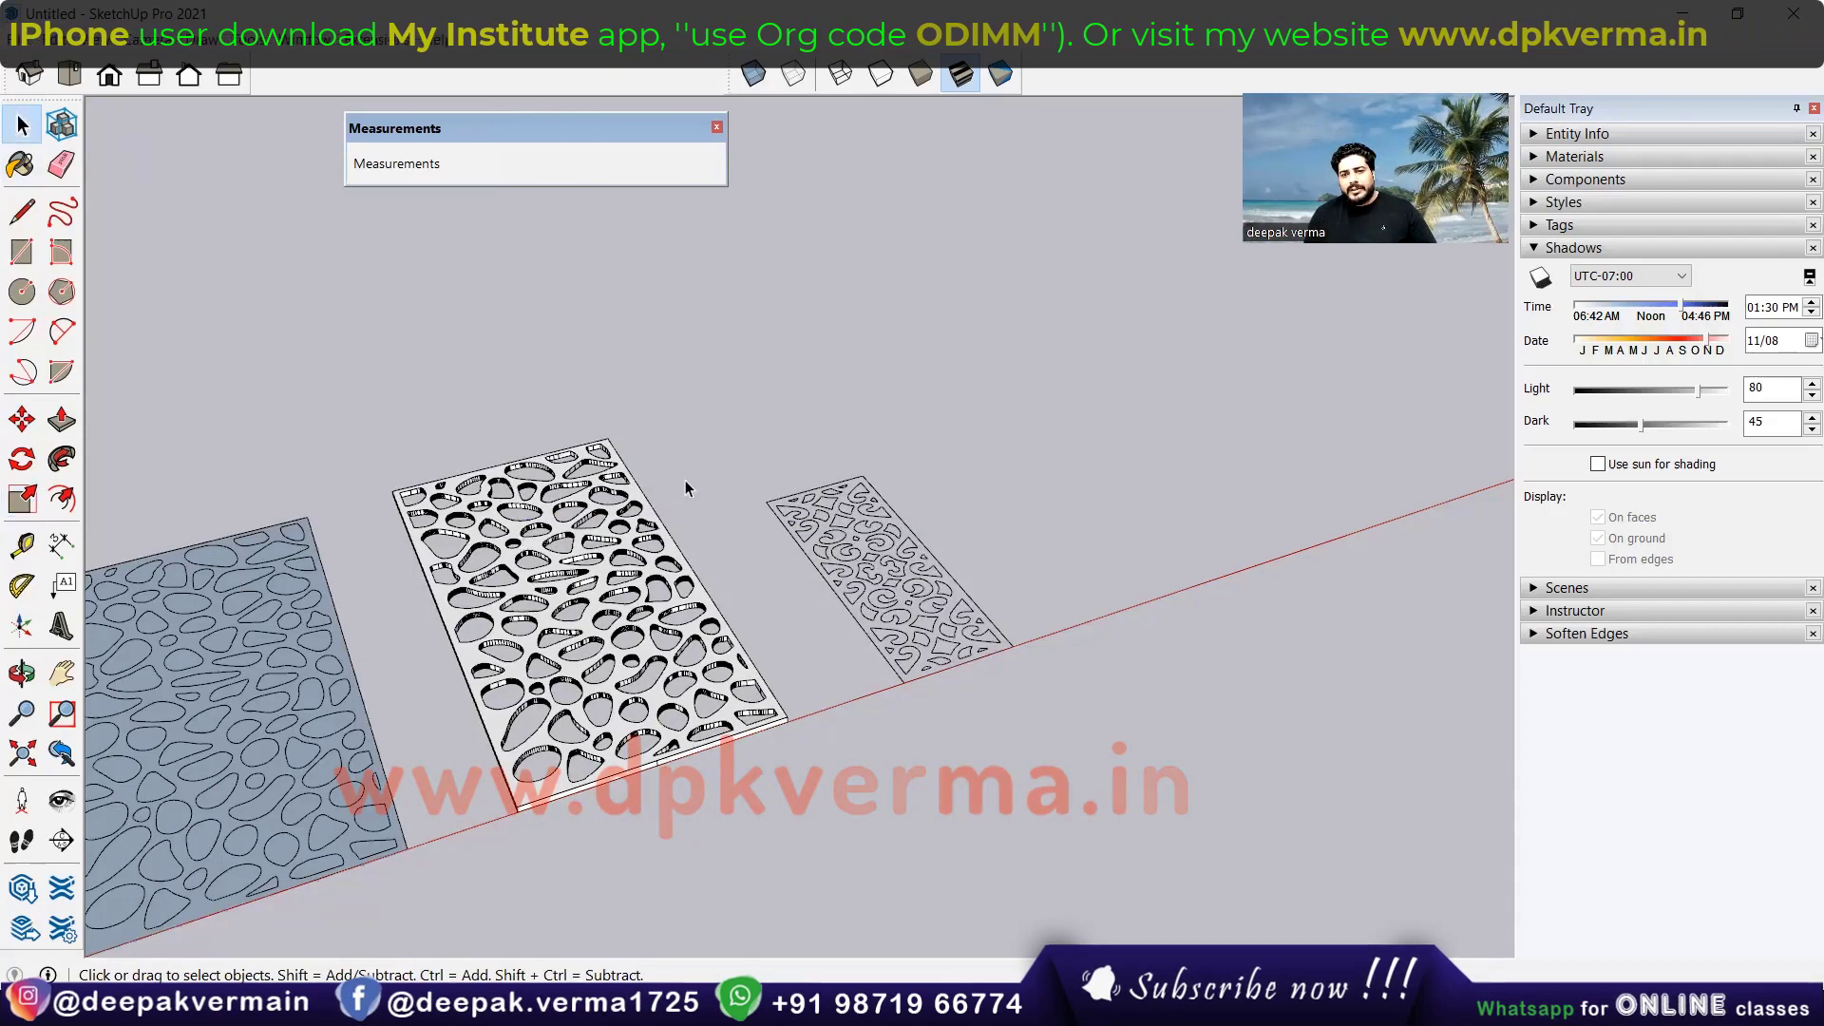
scroll(920, 618, "up", 2)
scroll(935, 629, "up", 2)
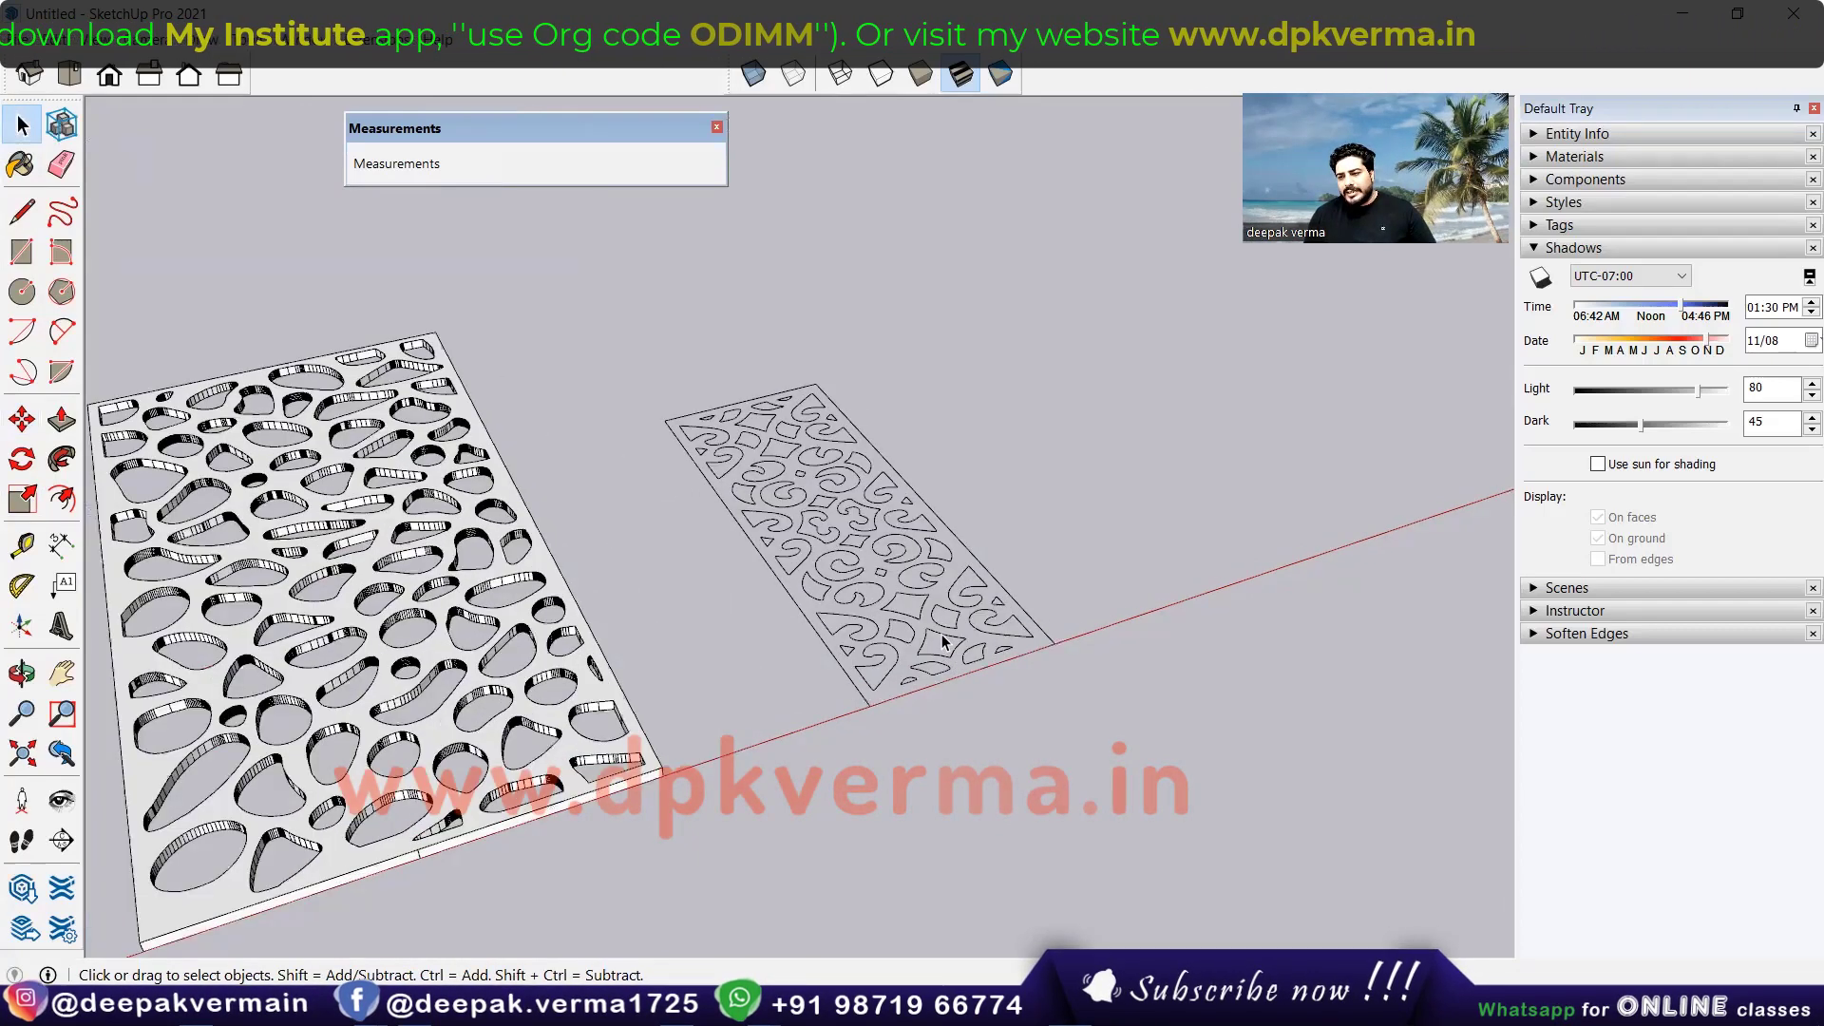
left_click(942, 635)
right_click(942, 635)
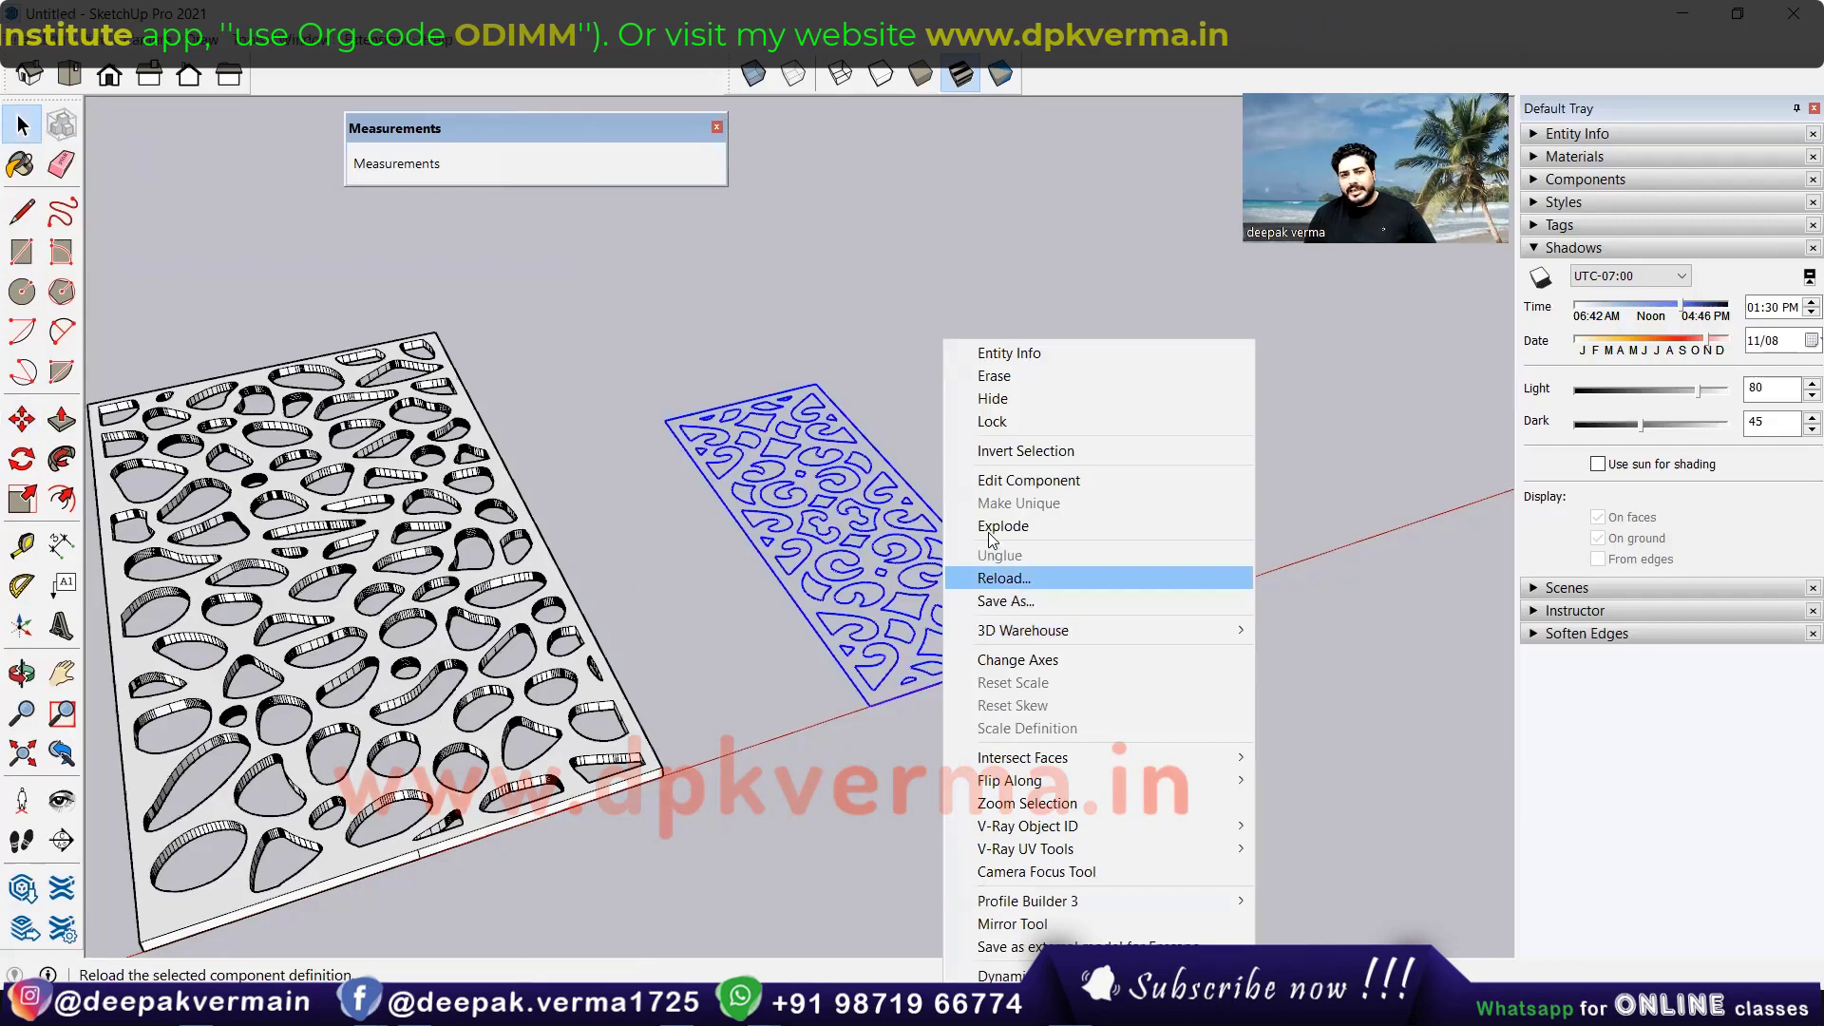
left_click(19, 254)
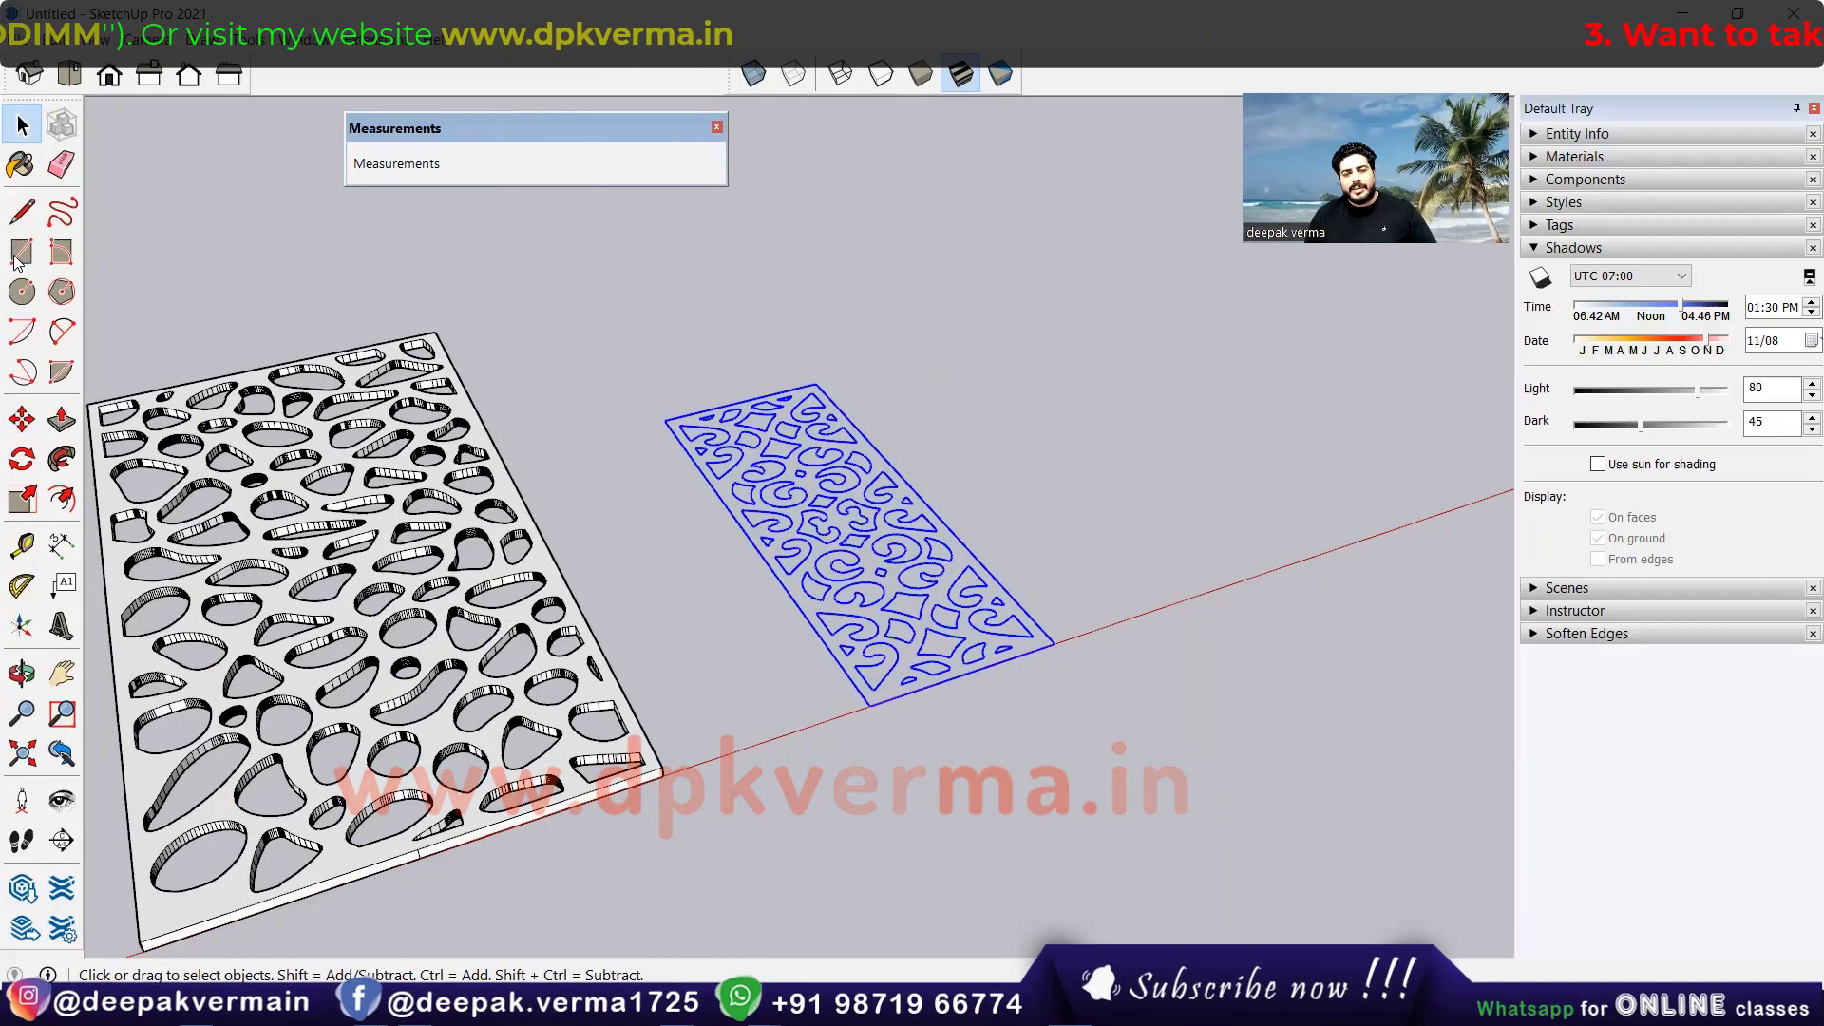
scroll(1017, 624, "up", 2)
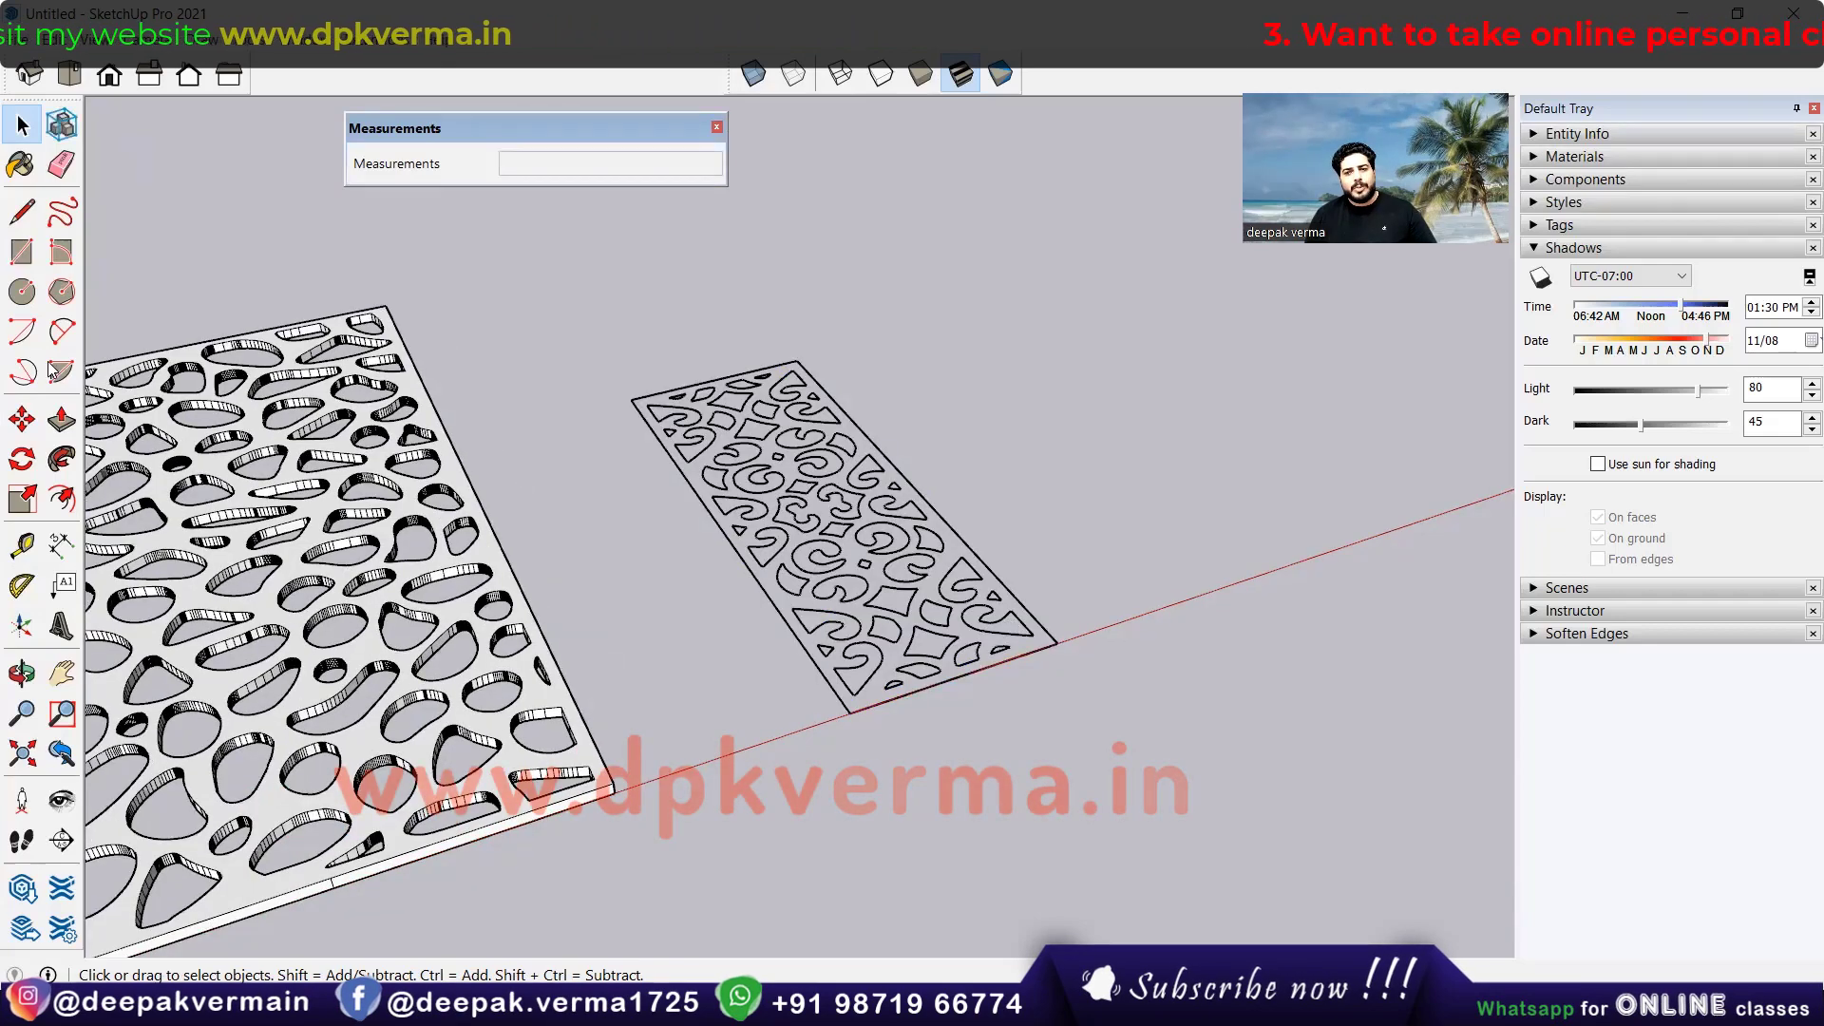
Step: Draw a rectangle over the swirl pattern and intersect it with the model
left_click(21, 255)
left_click(632, 398)
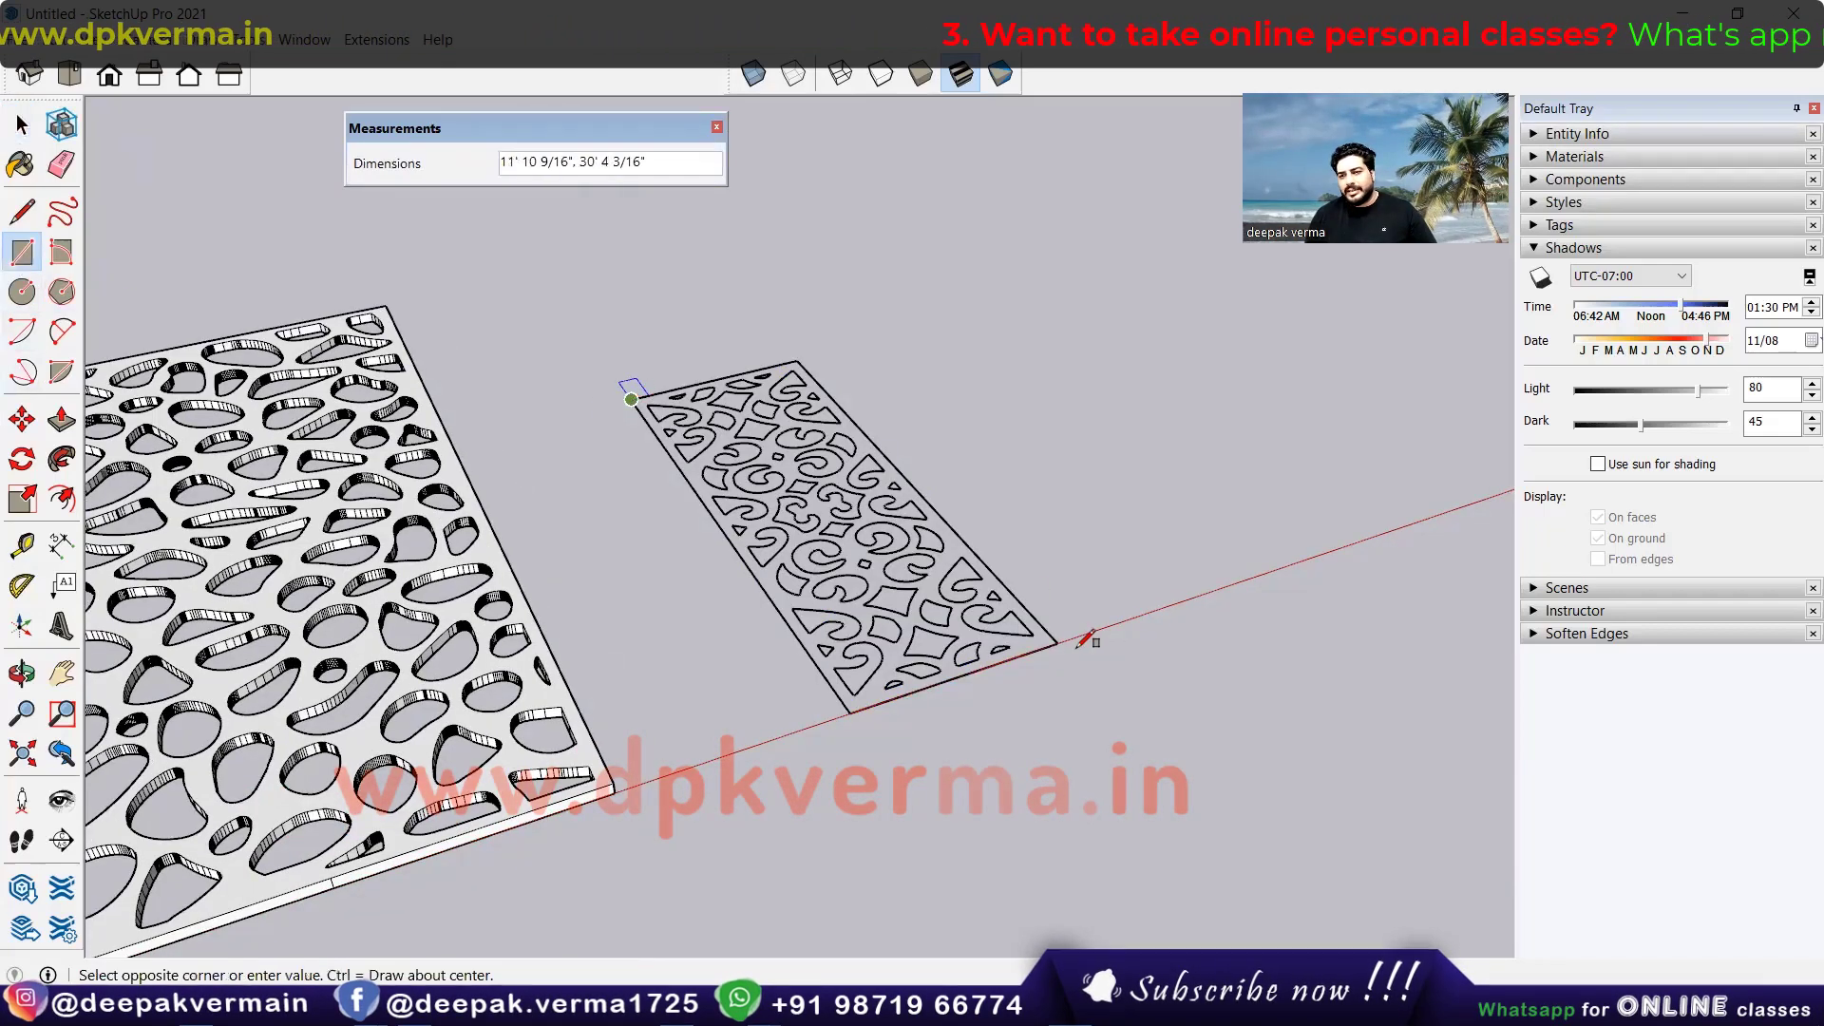
key("space")
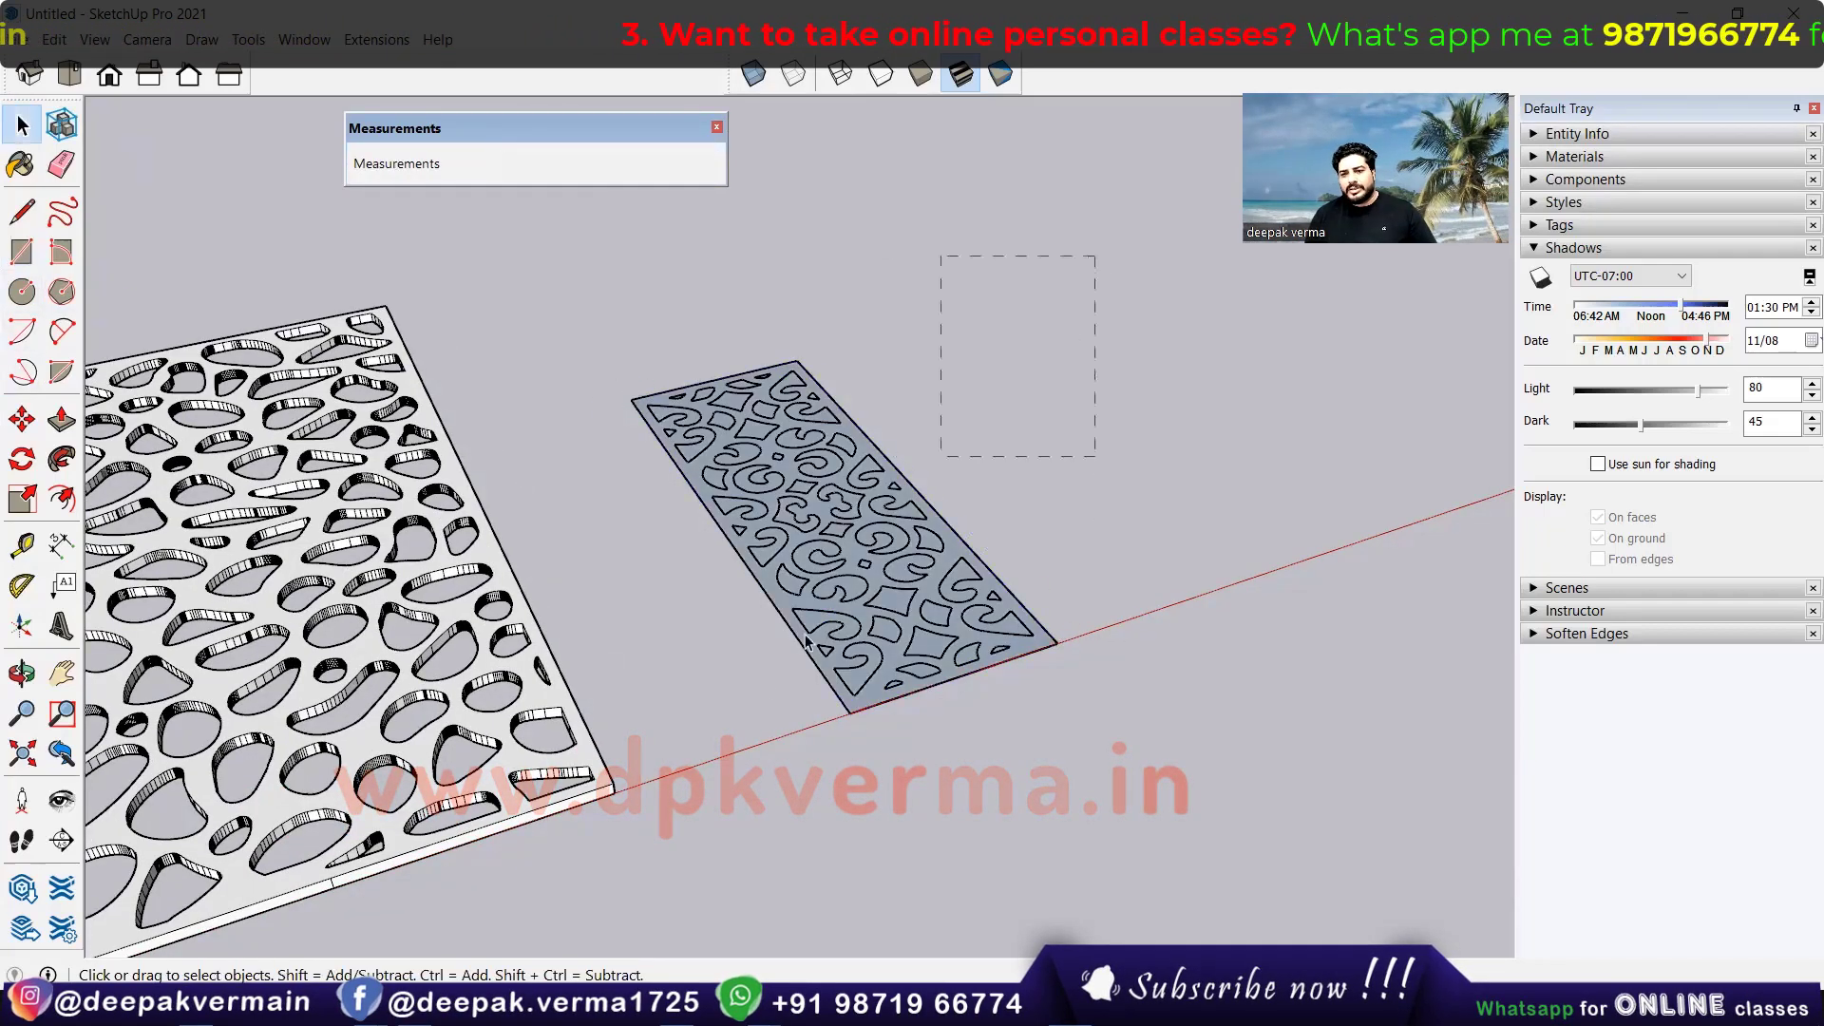
left_click_drag(624, 794, 624, 795)
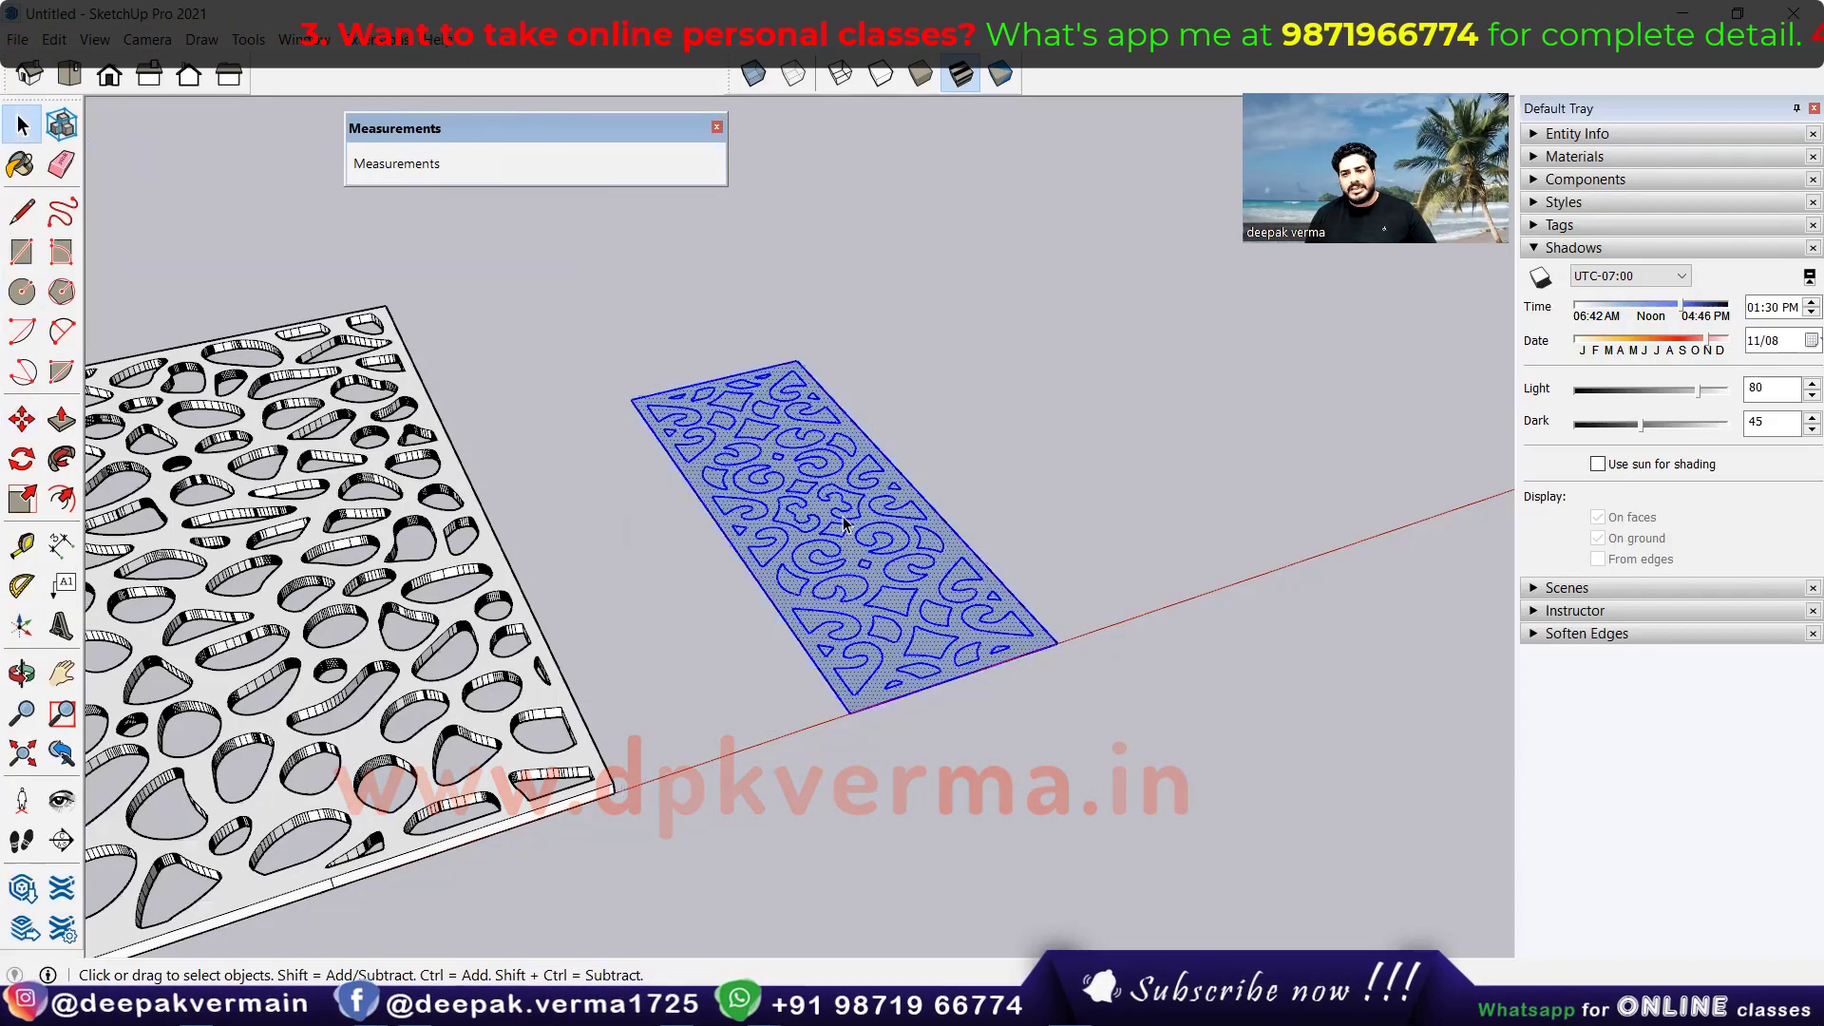
right_click(841, 516)
left_click(1105, 717)
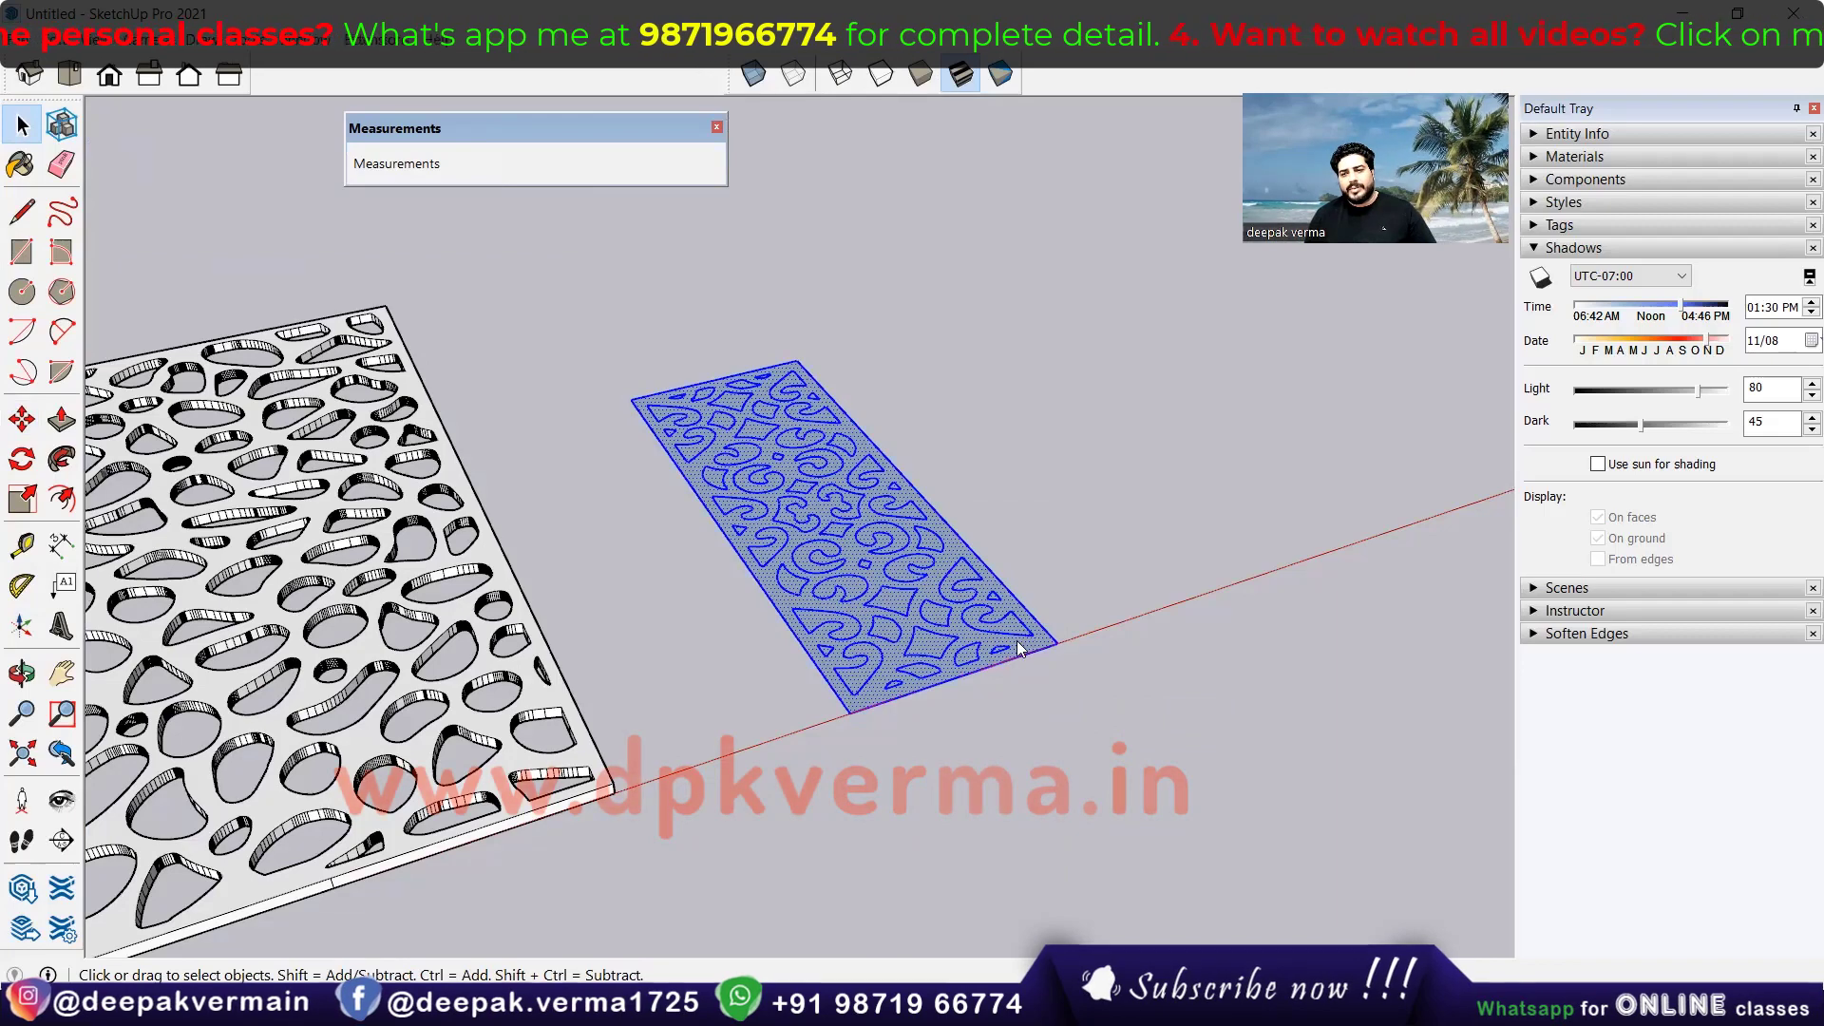
key("Escape")
scroll(1023, 650, "up", 1)
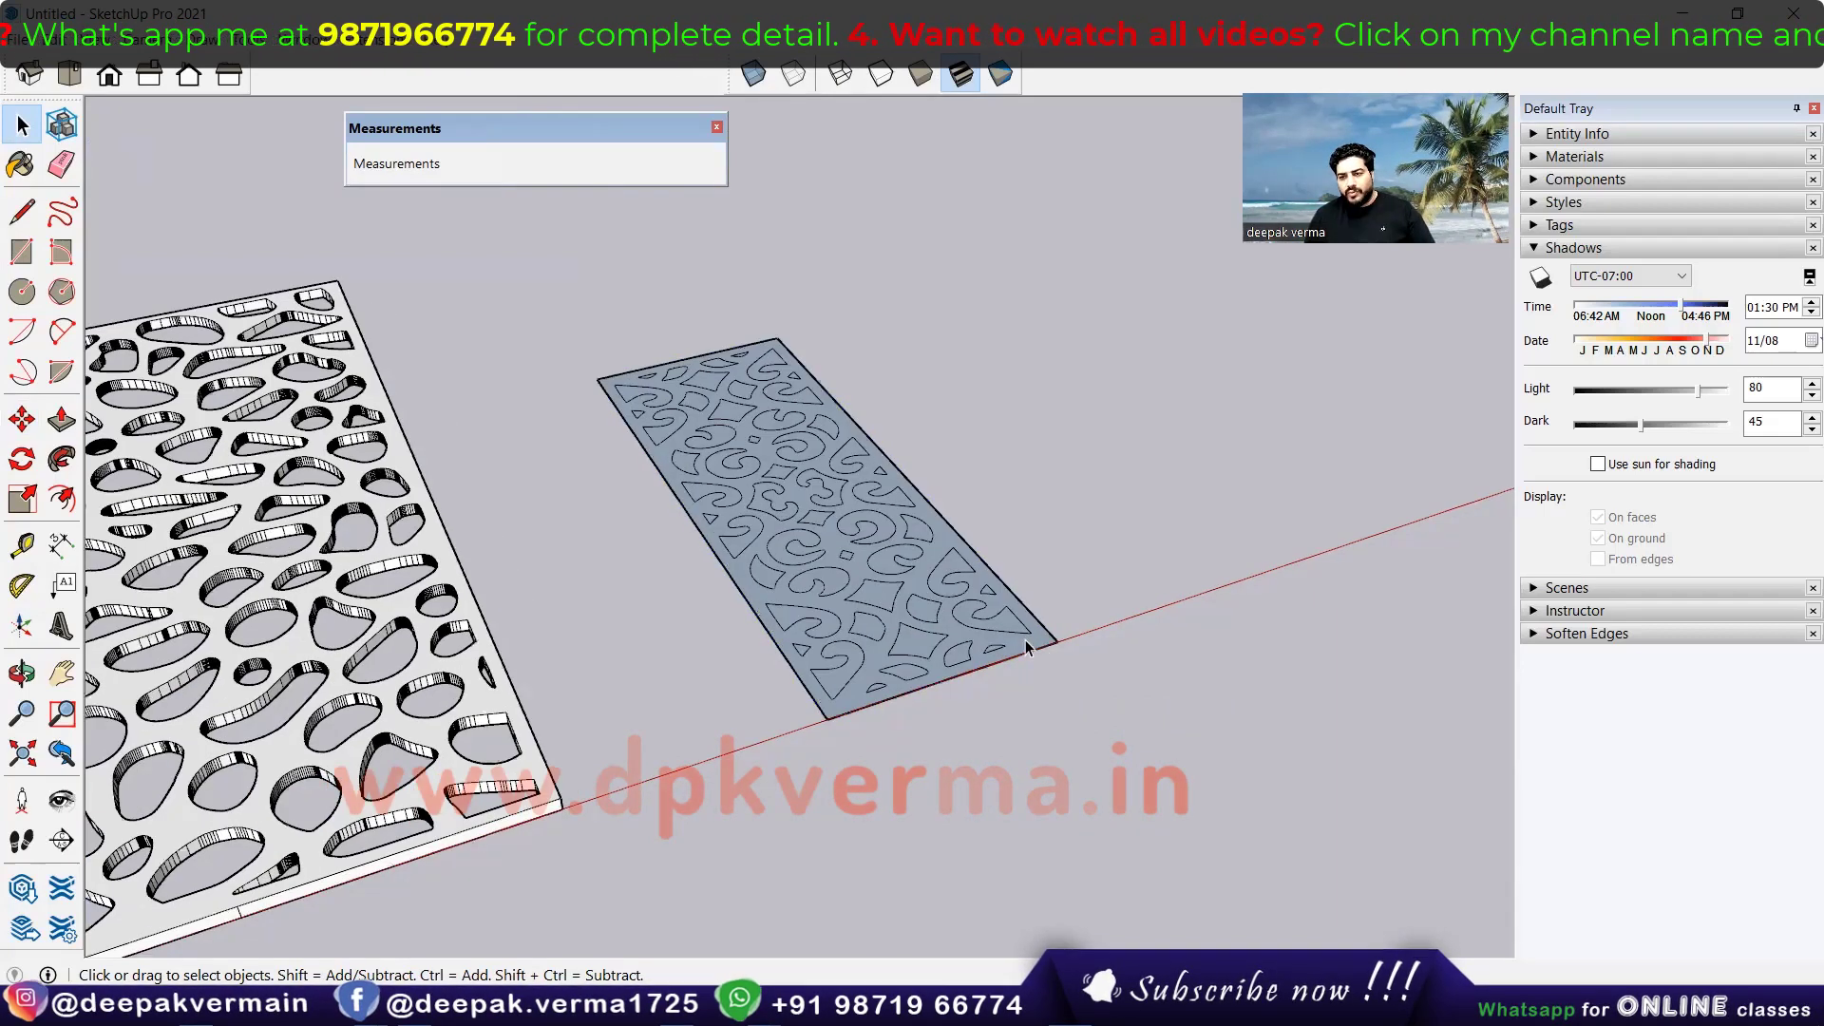
scroll(1021, 642, "up", 1)
Step: Copy the swirl-pattern face just beside the original
key("m")
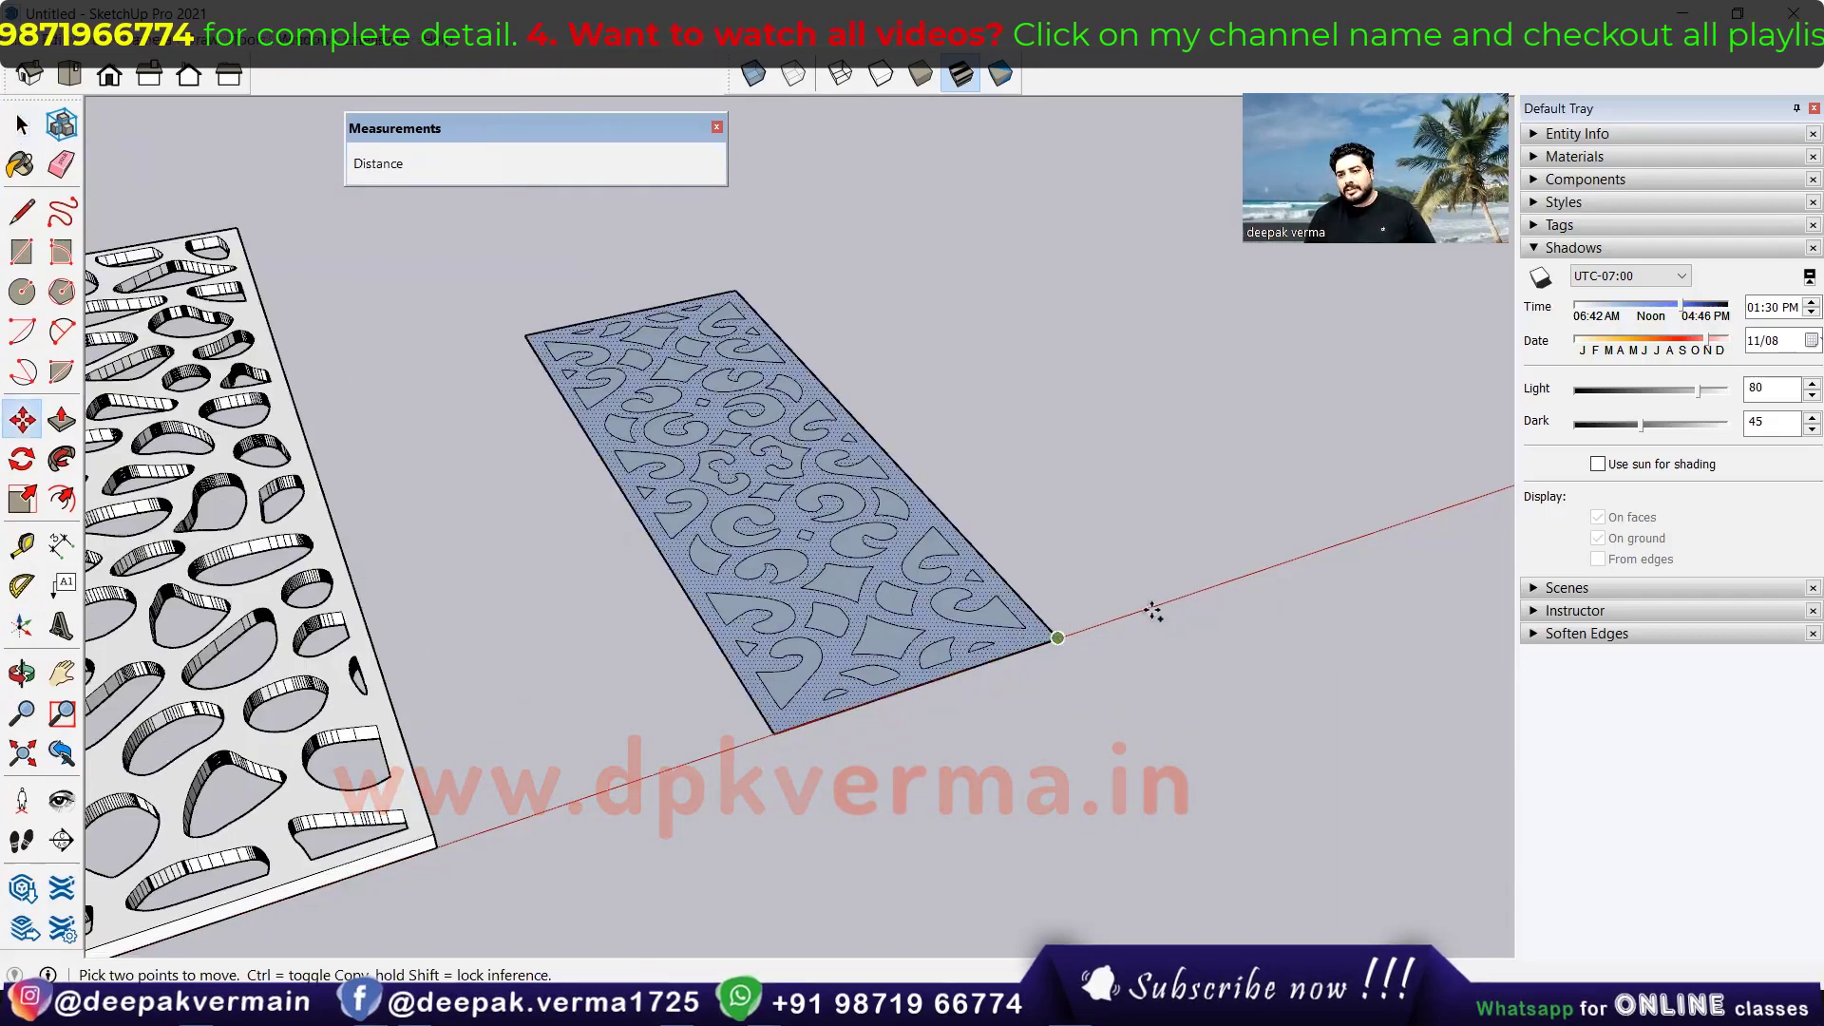
key("ctrl")
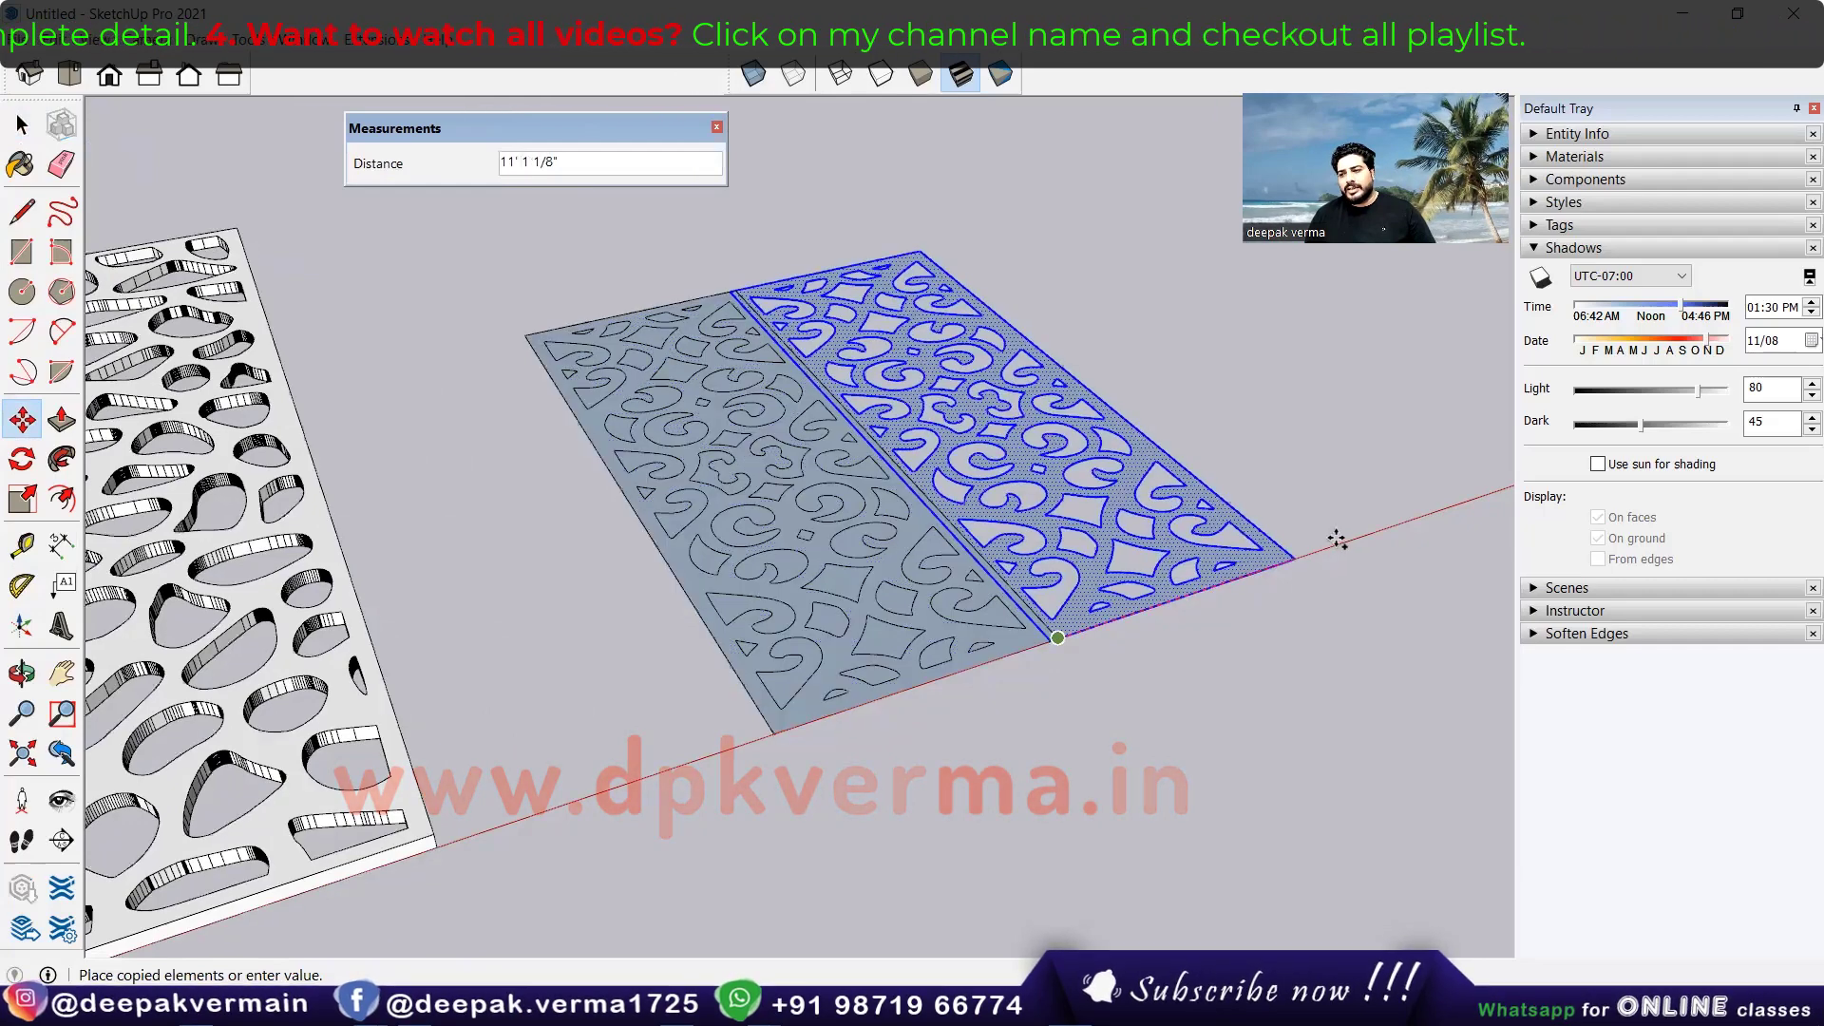
left_click(1340, 541)
key("space")
Step: Push/pull the swirl copy up 9 1/8" into a solid panel
key("p")
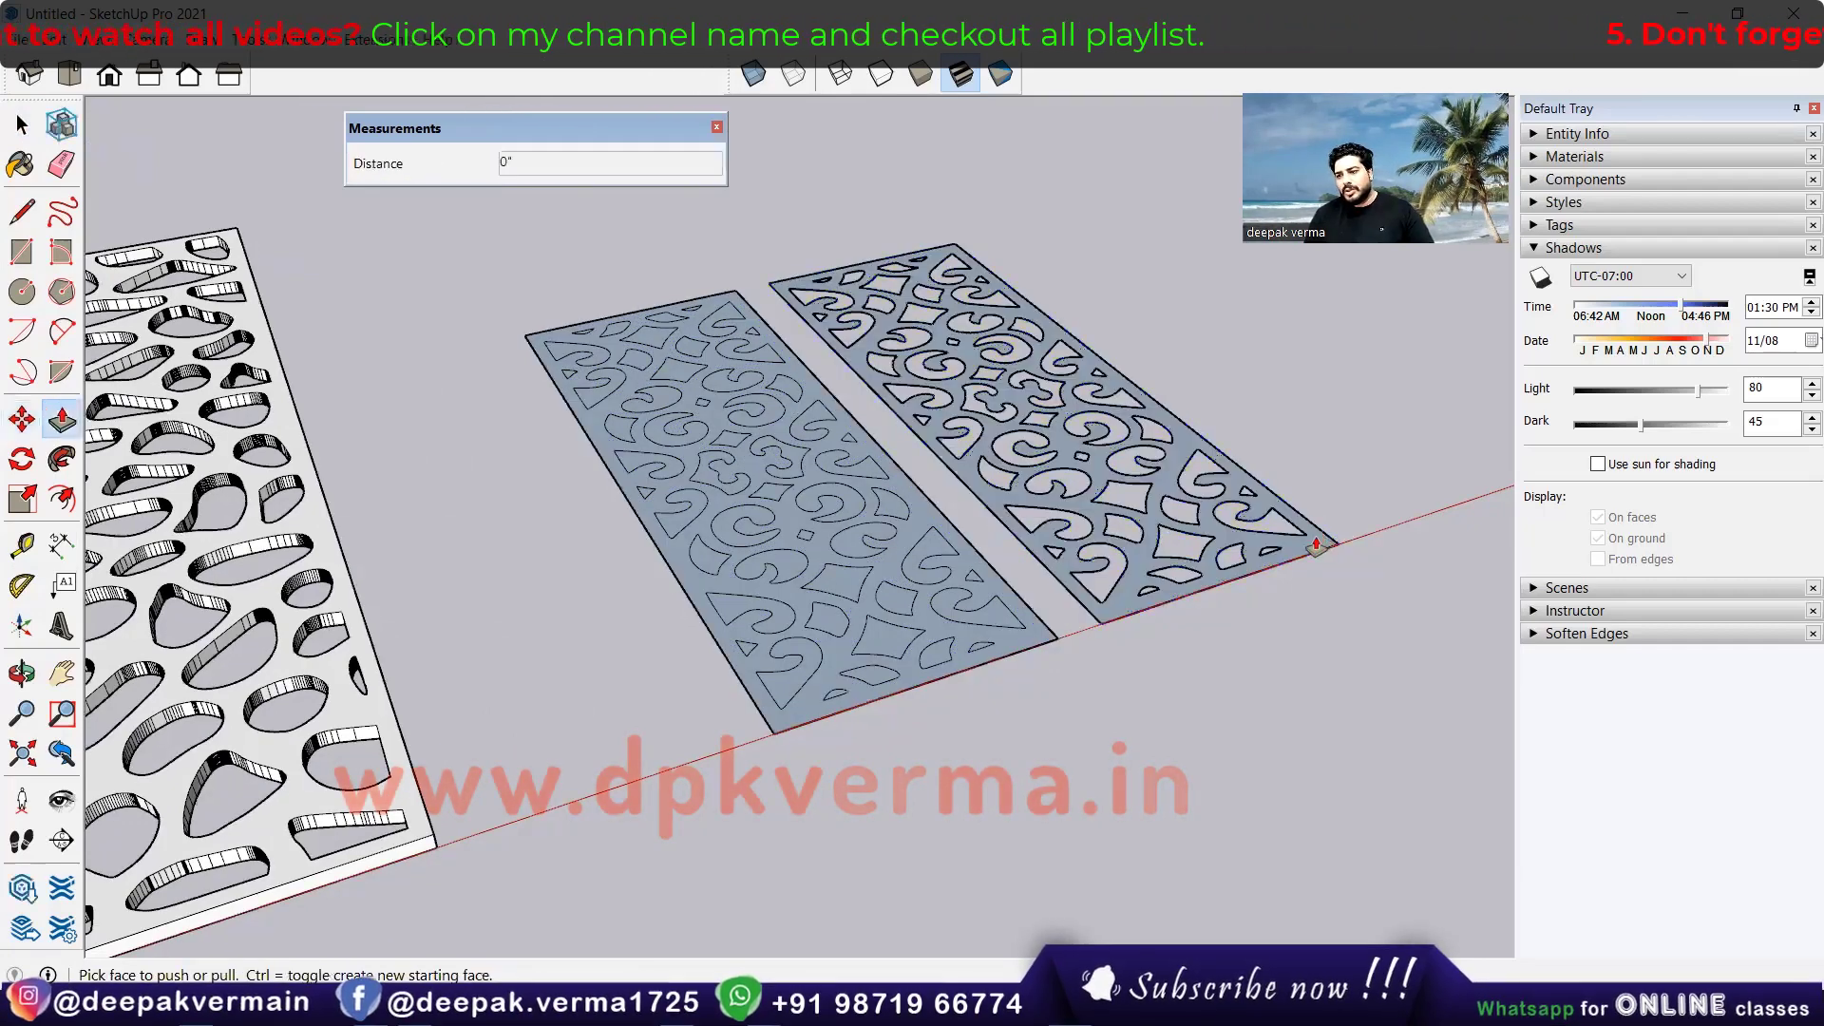
left_click(1316, 546)
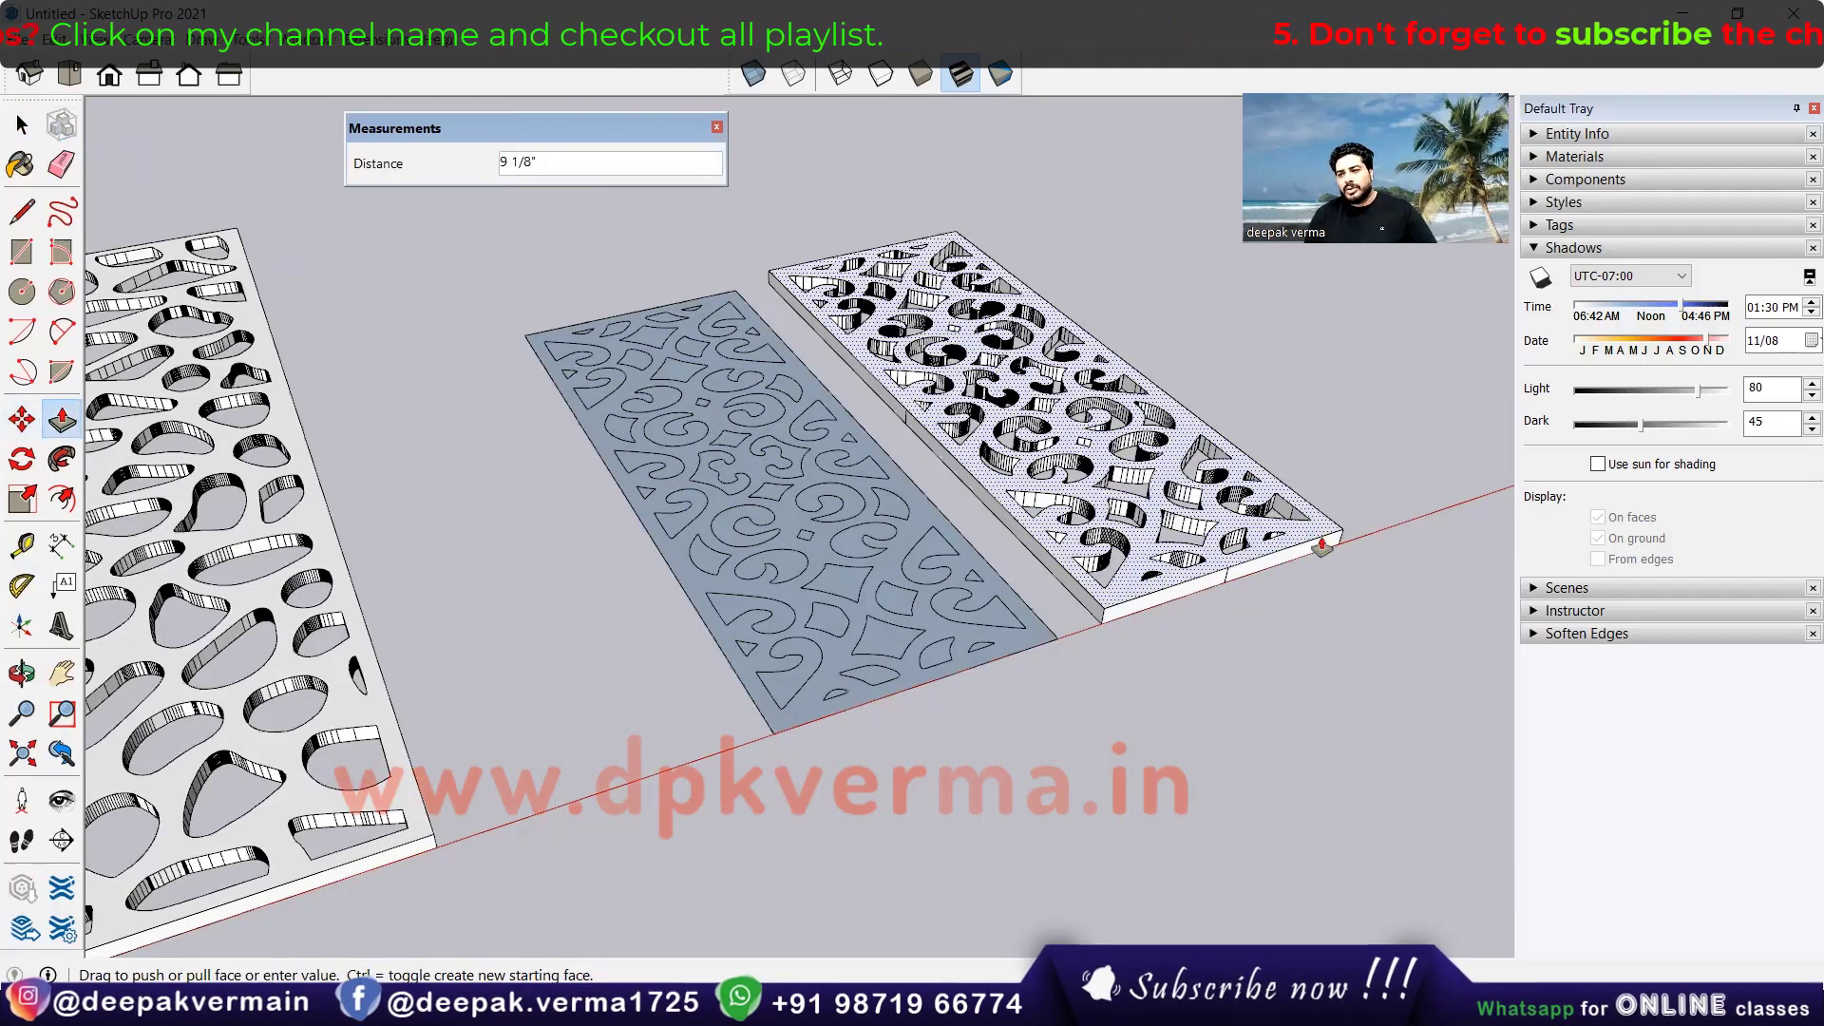
left_click(1321, 547)
scroll(1137, 573, "down", 1)
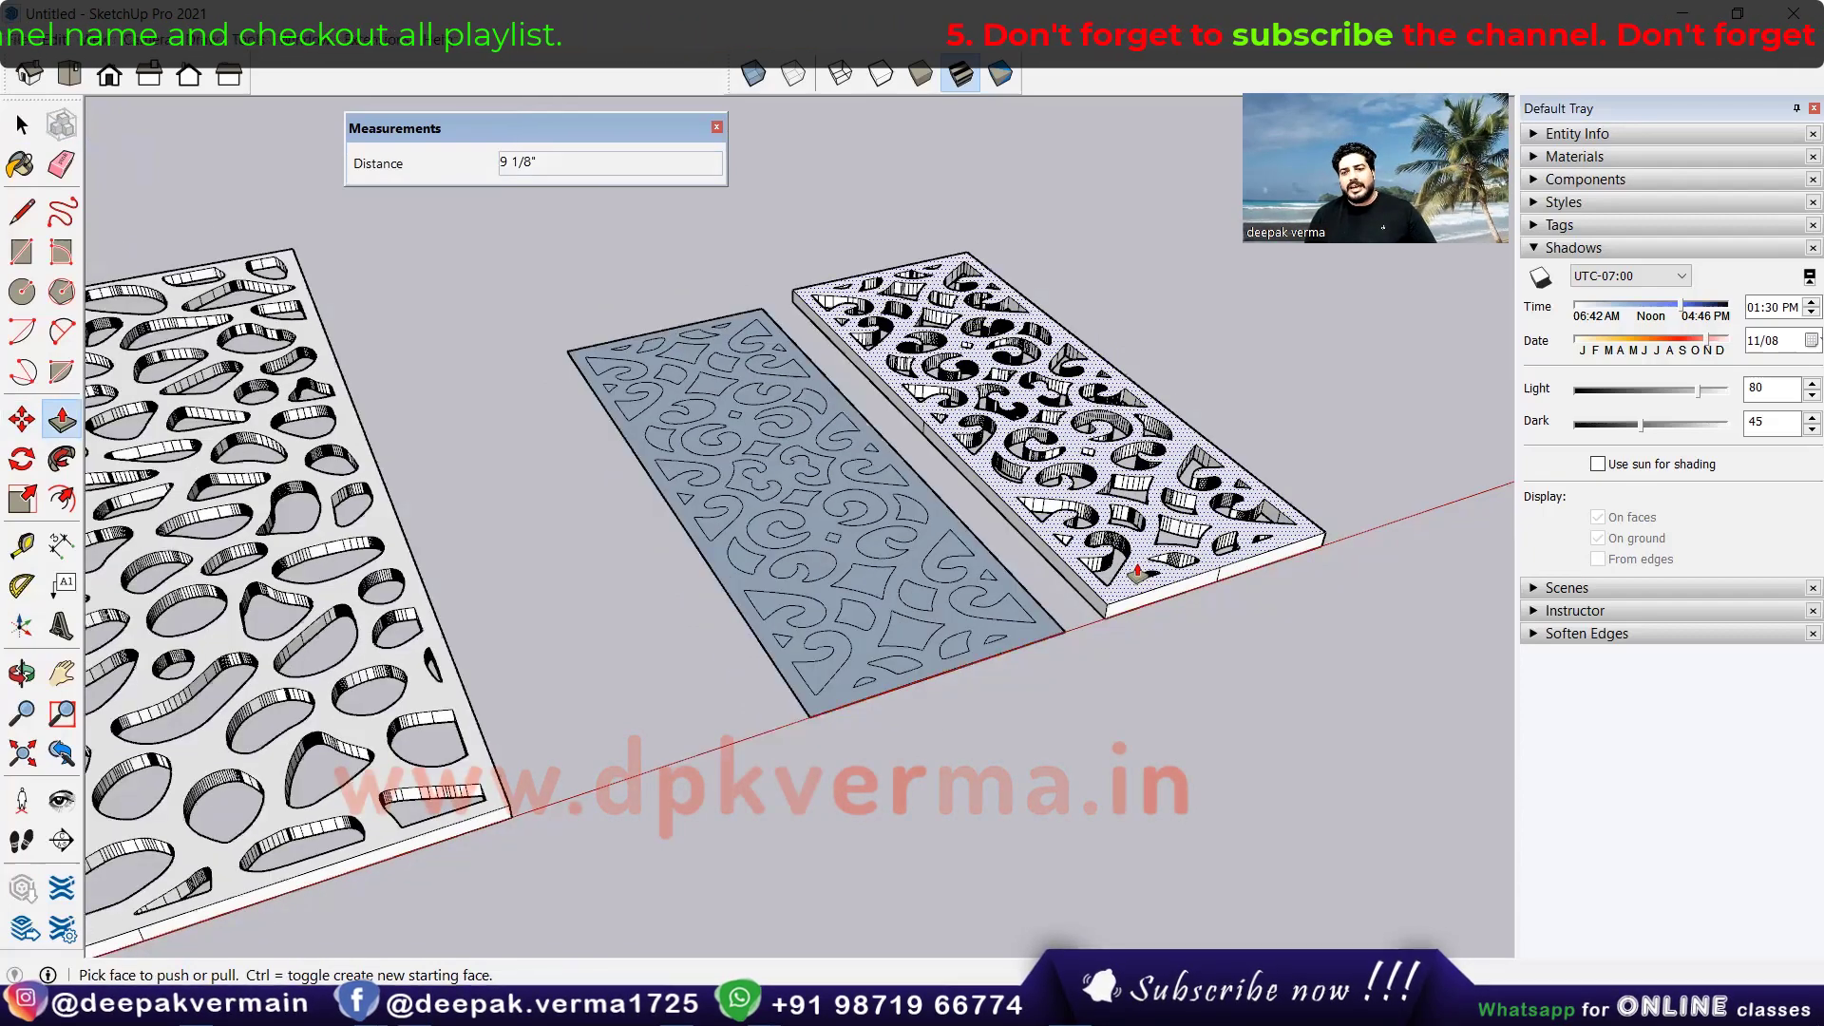
scroll(1138, 573, "down", 2)
scroll(1137, 570, "down", 2)
scroll(938, 736, "up", 1)
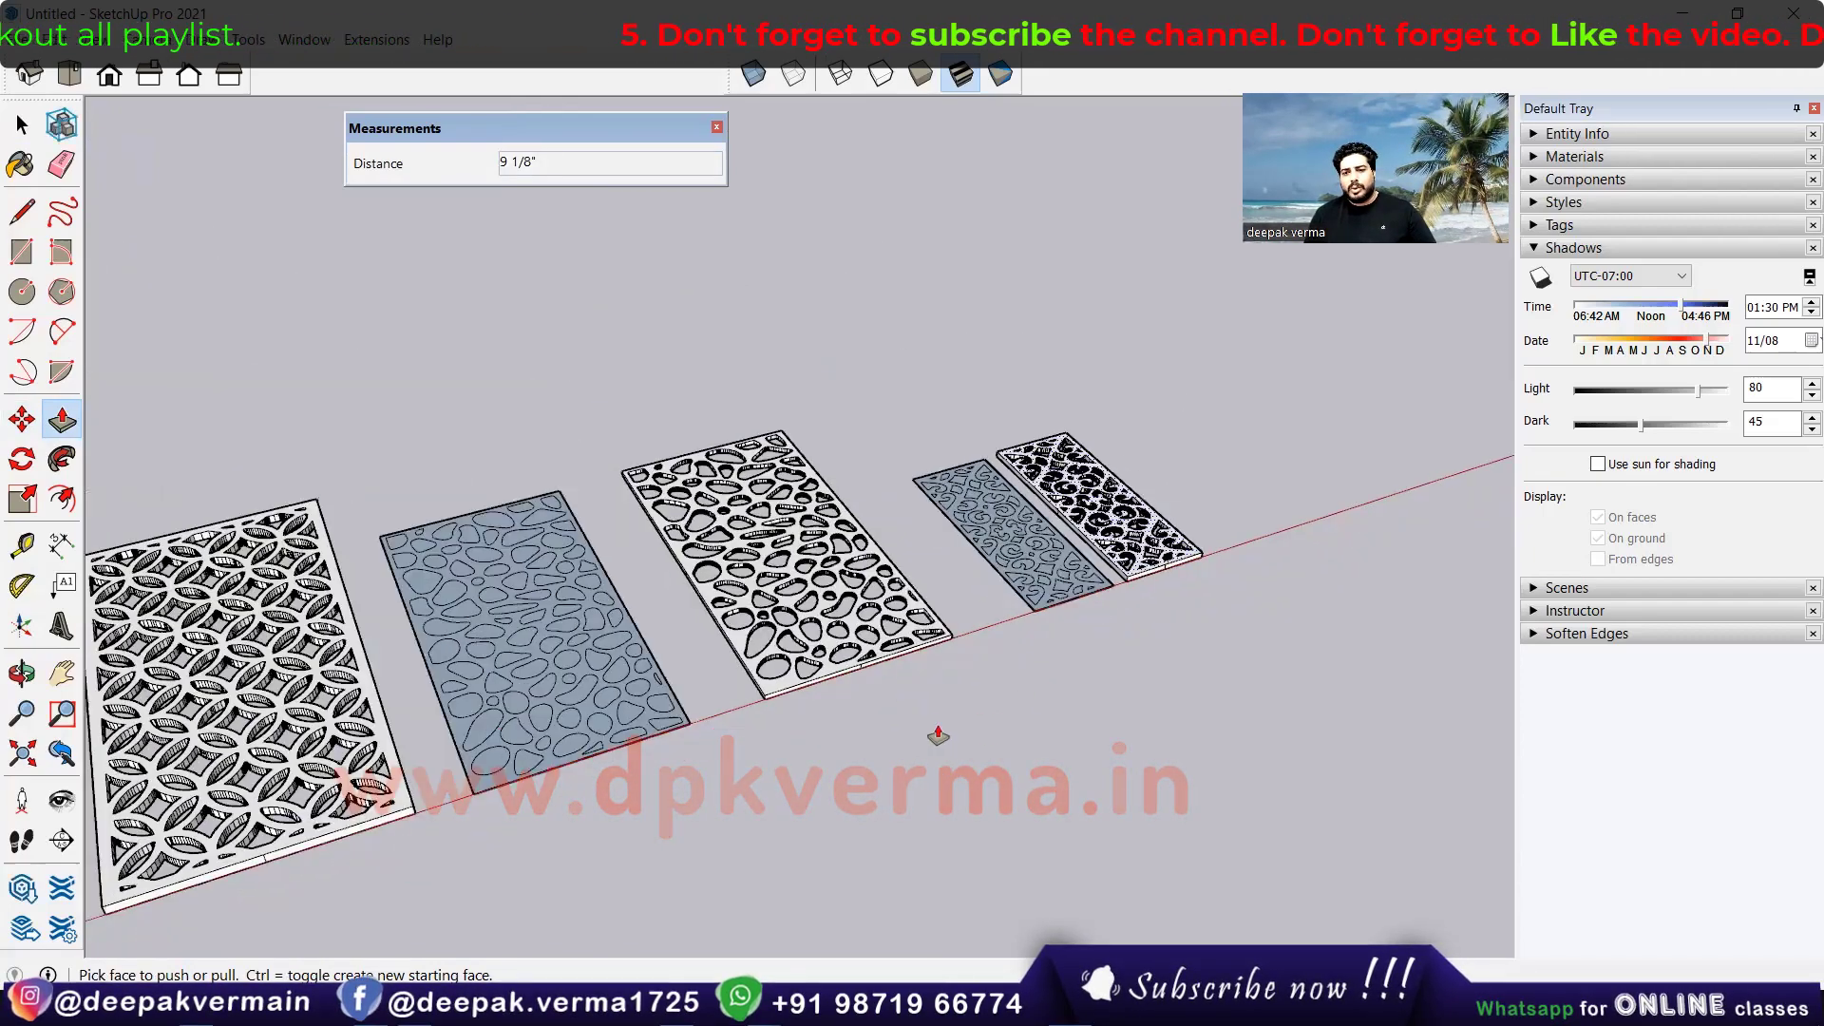
mouse_move(871, 513)
middle_mouse_down()
mouse_move(695, 678)
mouse_move(722, 665)
middle_mouse_up()
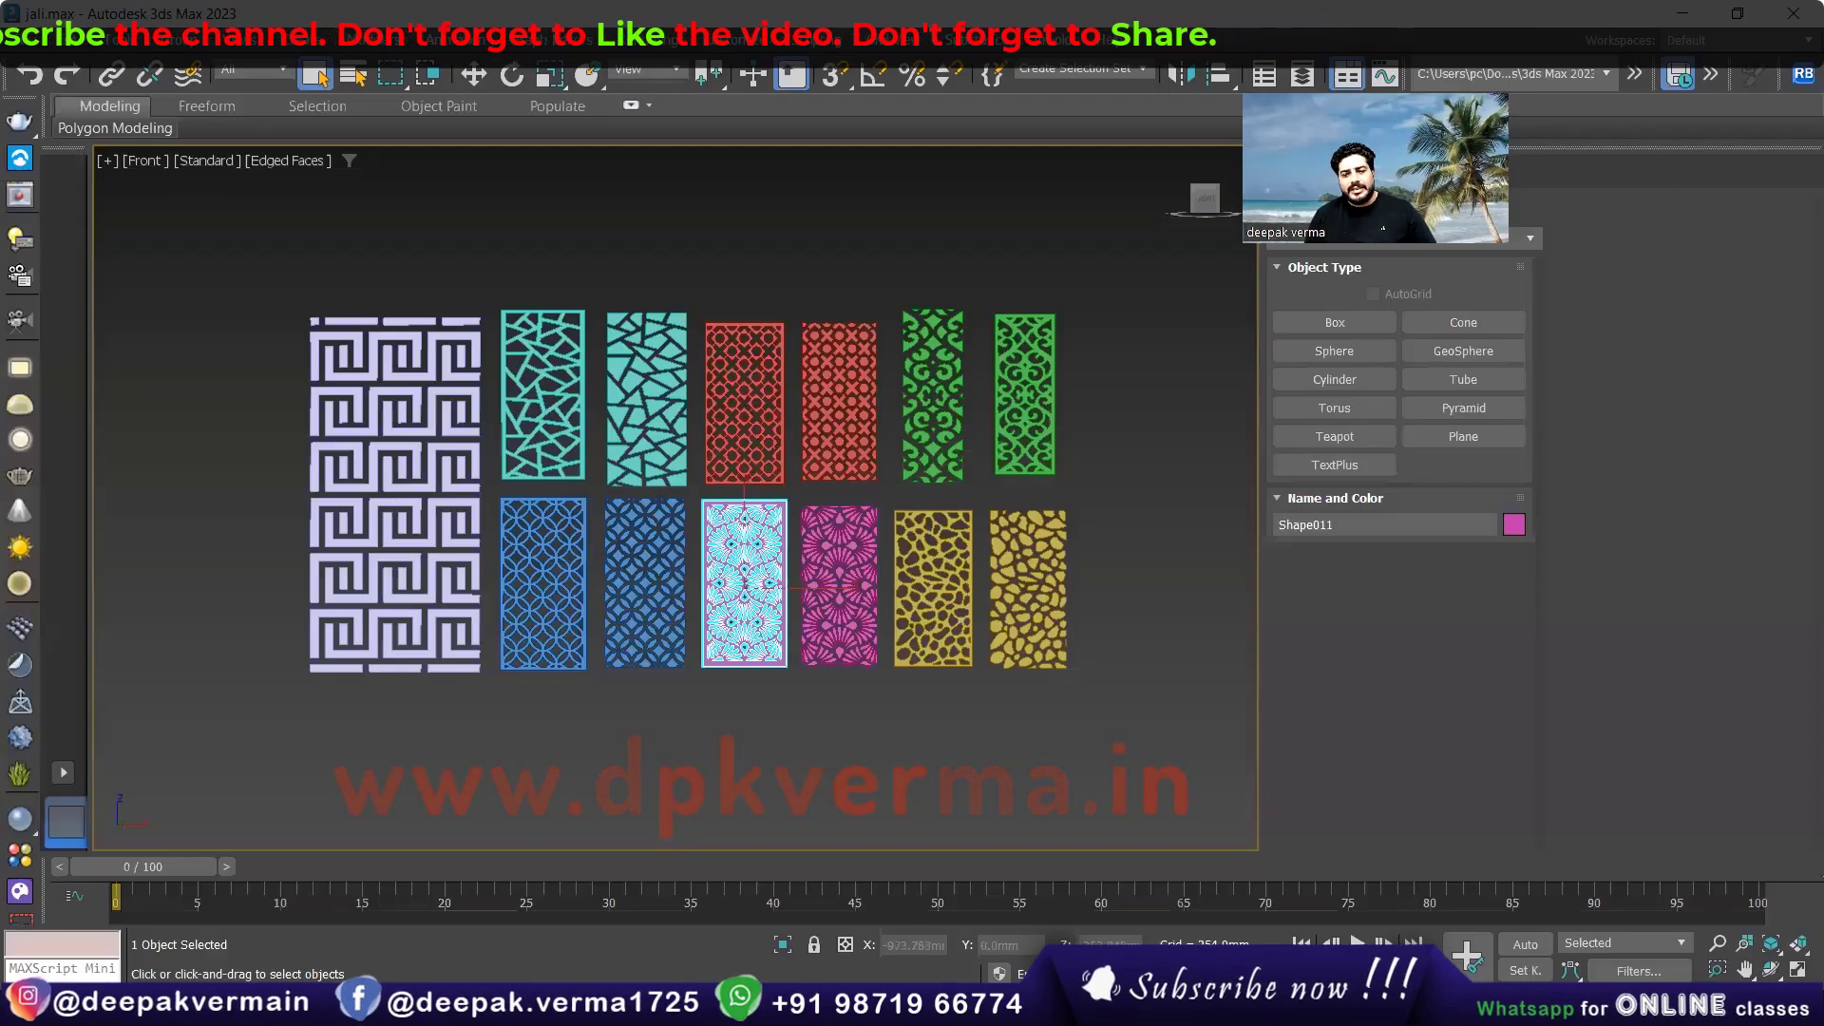
Step: Return to Chrome's 'jali design png' image results and scroll down through them
left_click(447, 878)
left_click(143, 19)
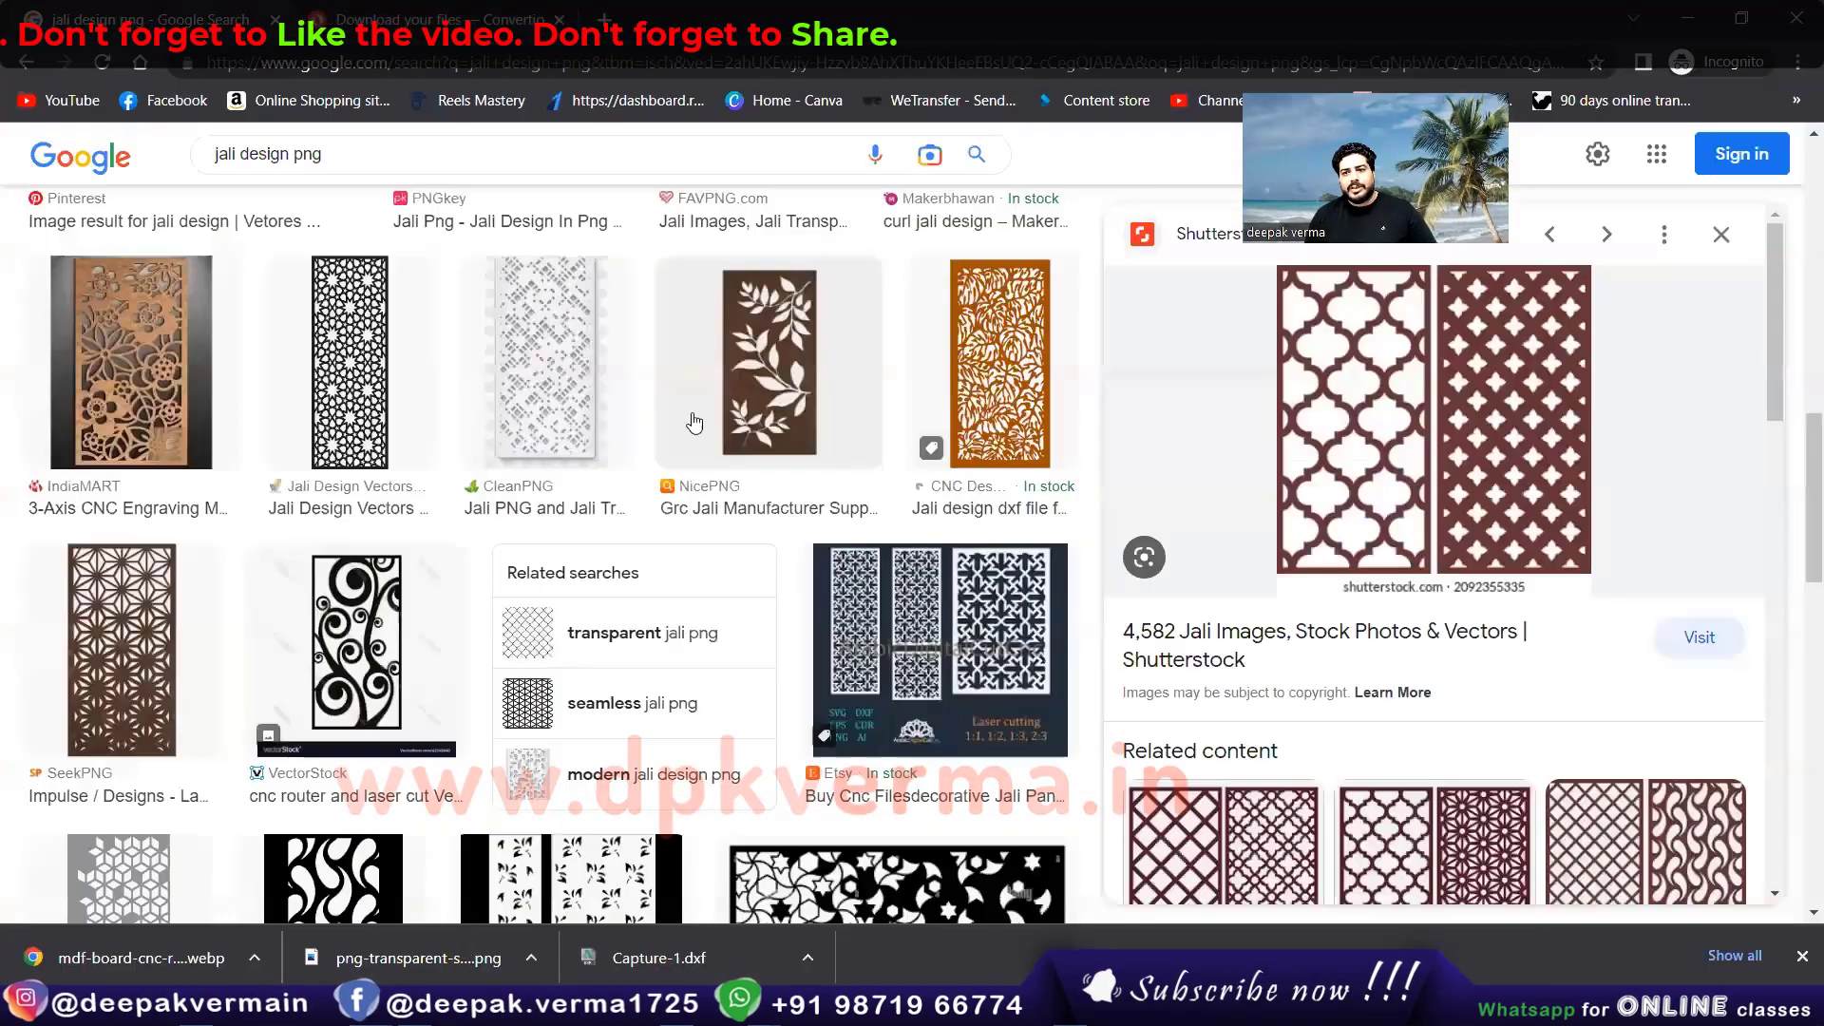
scroll(984, 454, "down", 5)
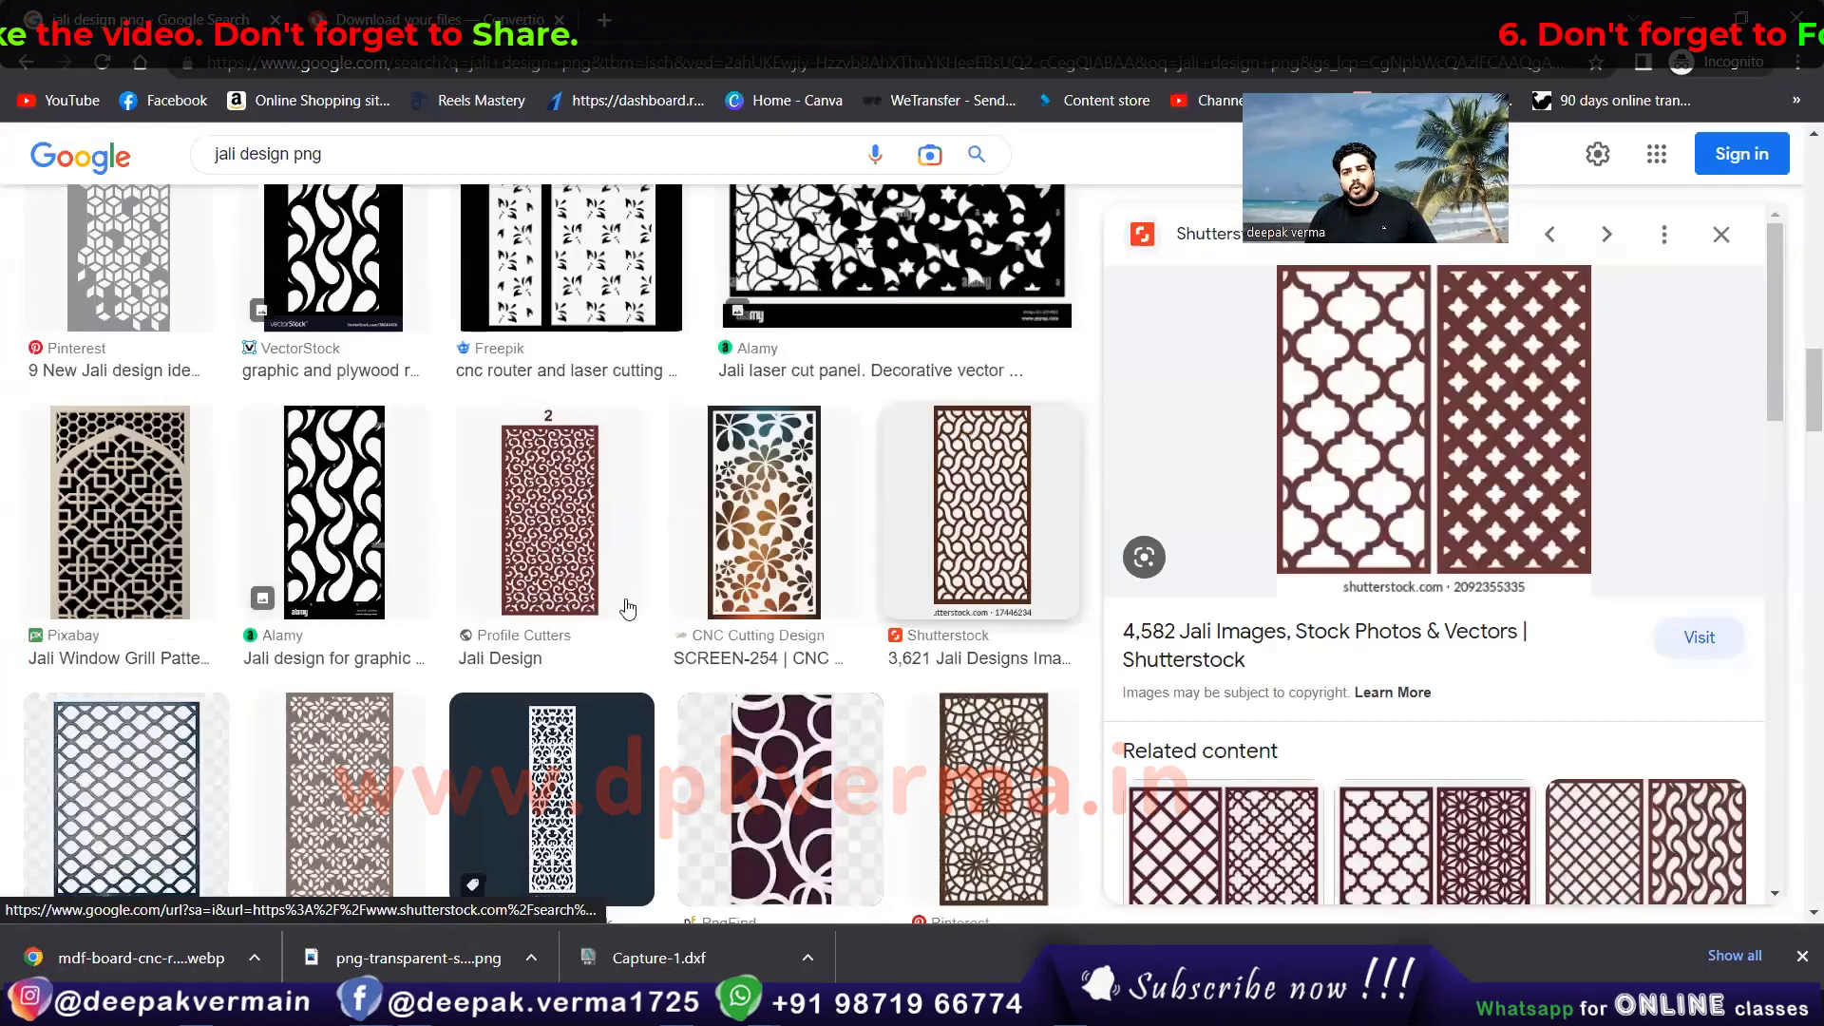
scroll(663, 591, "down", 5)
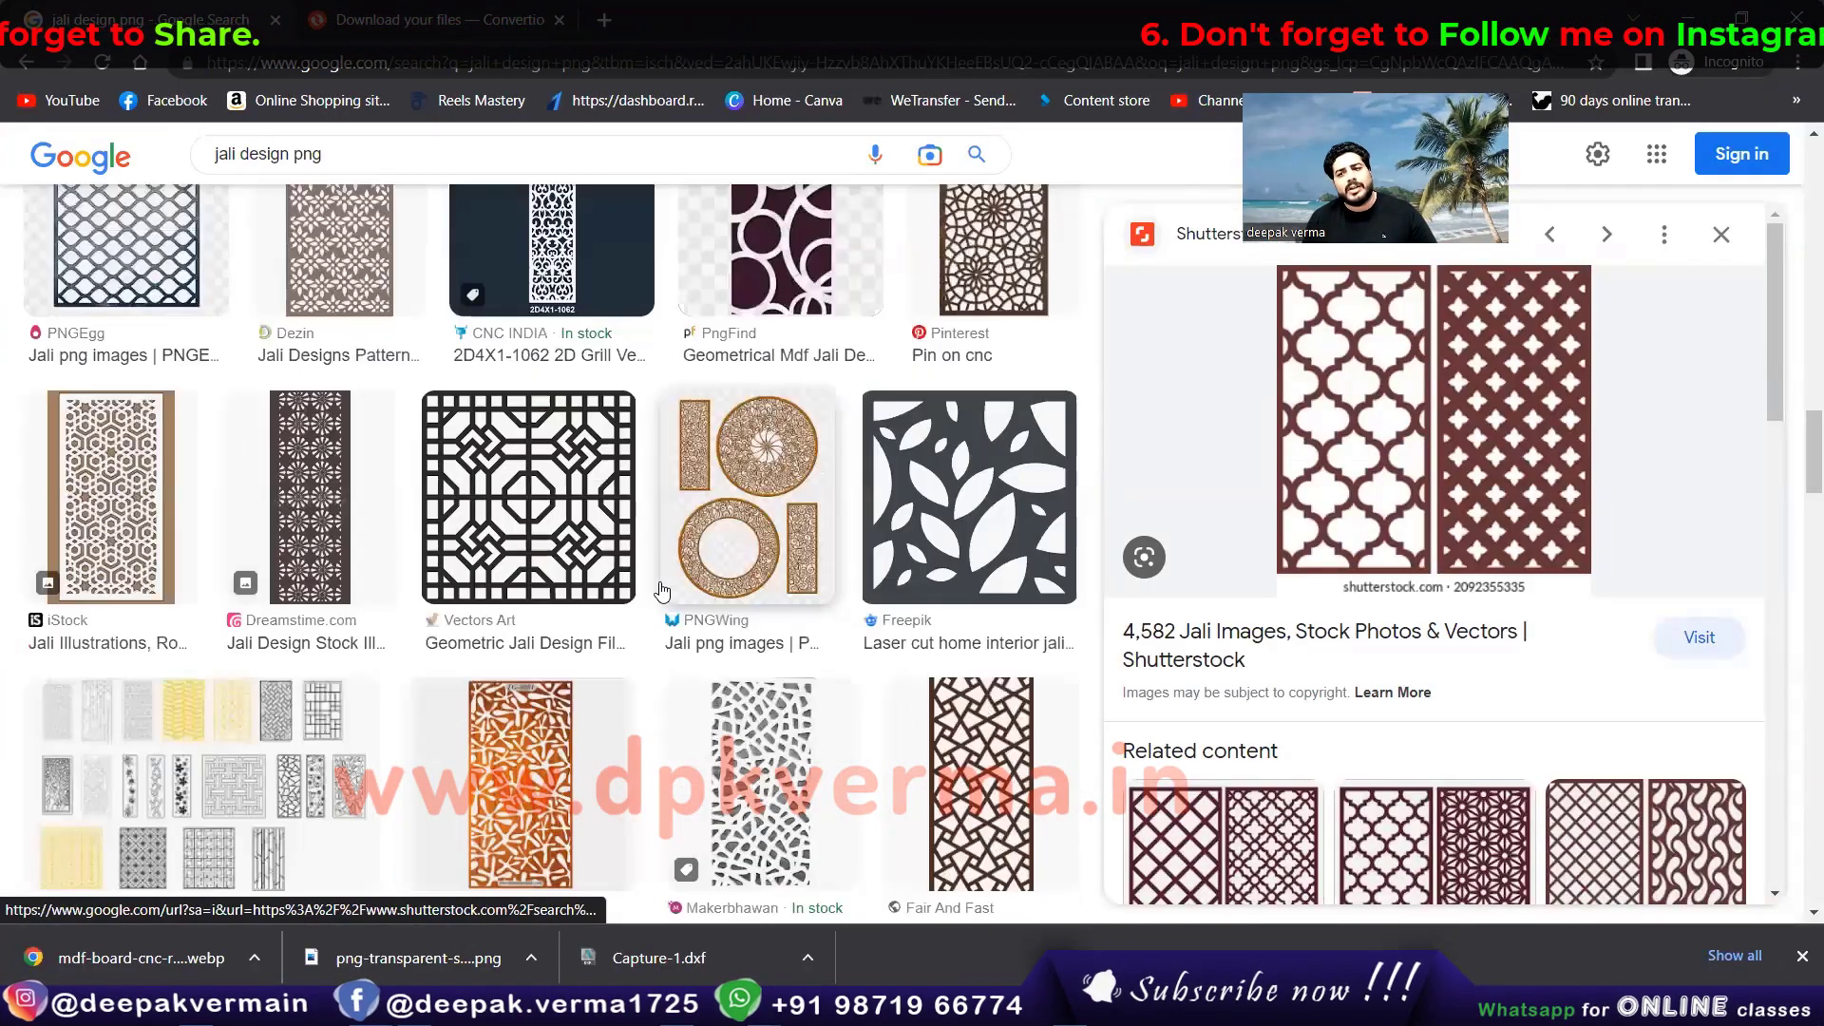
scroll(662, 591, "down", 5)
scroll(662, 591, "down", 5)
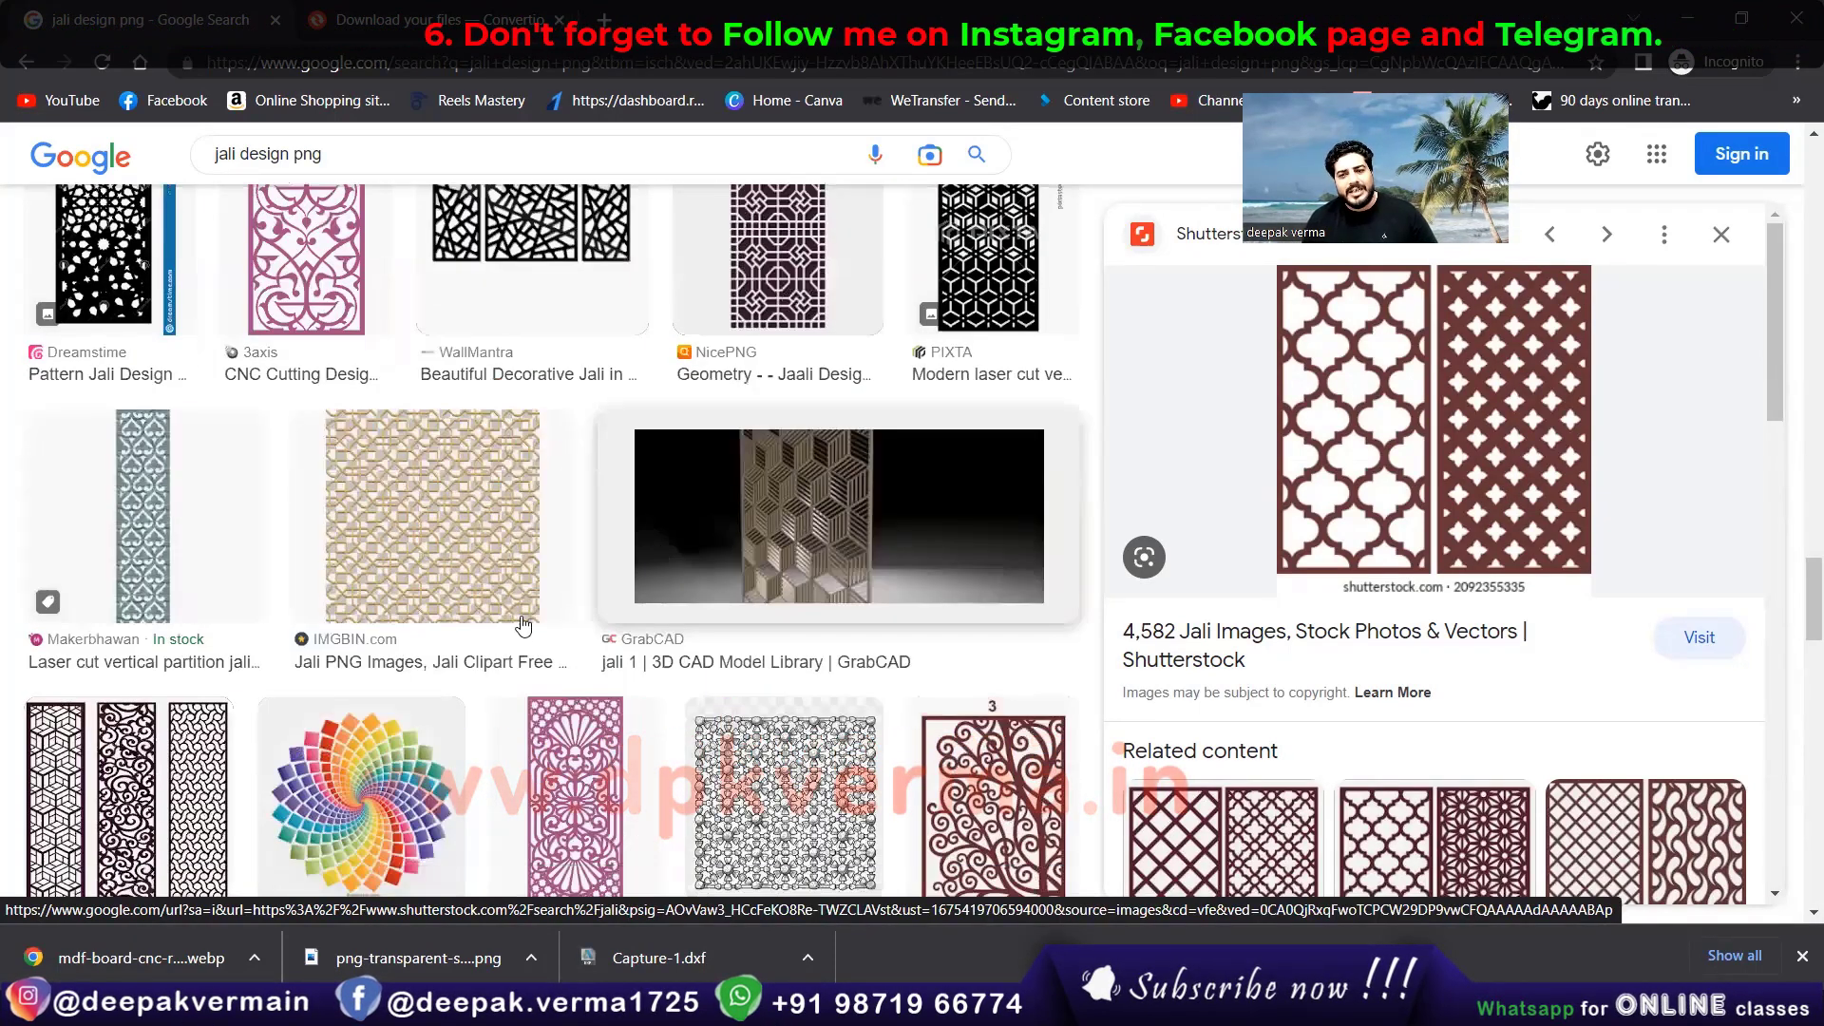
scroll(528, 627, "down", 5)
scroll(528, 627, "down", 5)
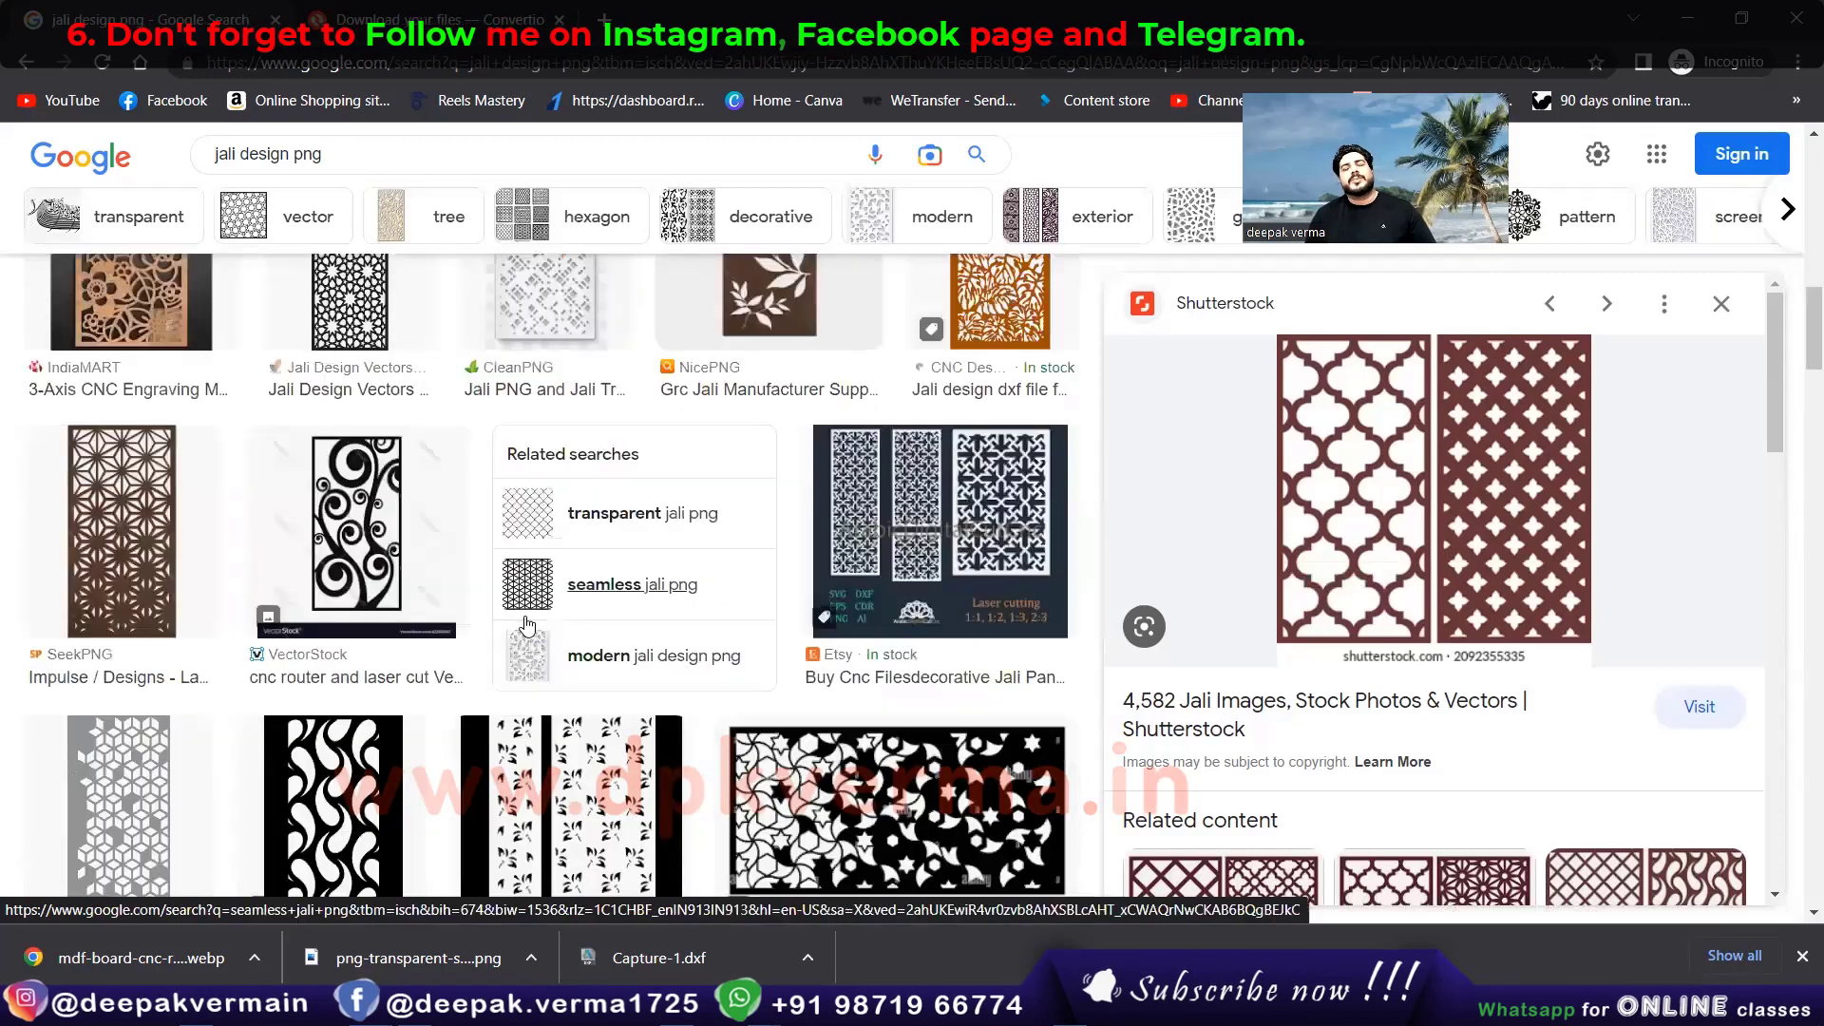